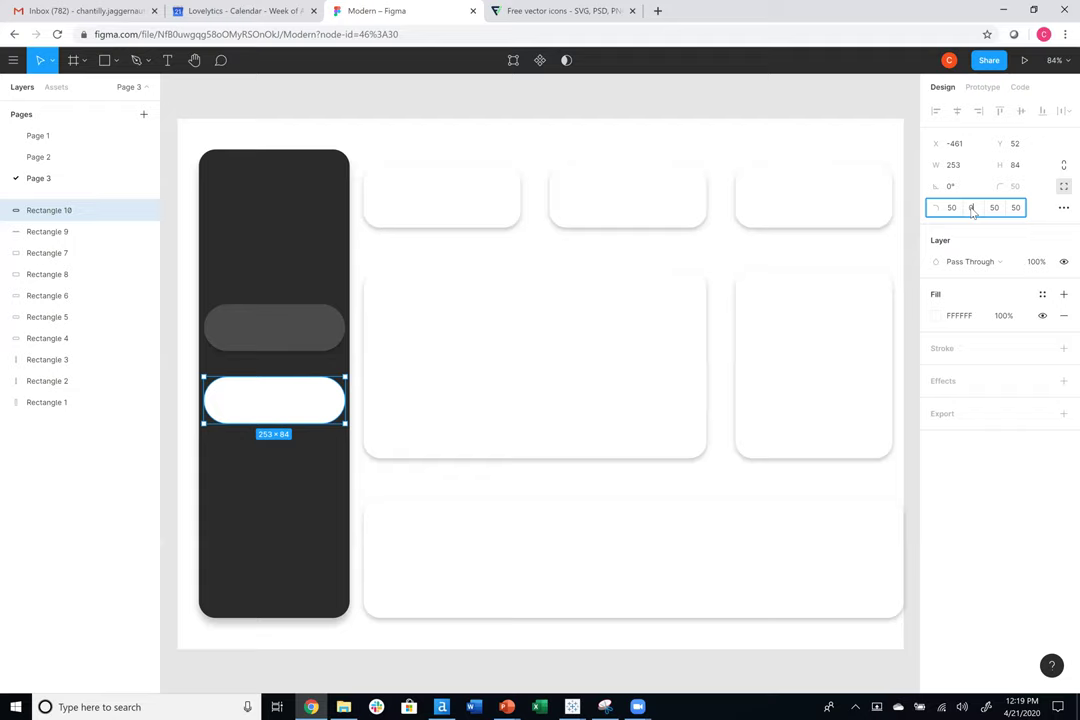
Set the white pill's two right corner radii to 0 and extend its right end to the dark sidebar's edge.
{"action": "left_click", "coordinate": [971, 207]}
{"action": "type", "text": "0"}
{"action": "key", "text": "Tab"}
{"action": "type", "text": "0"}
{"action": "key", "text": "Return"}
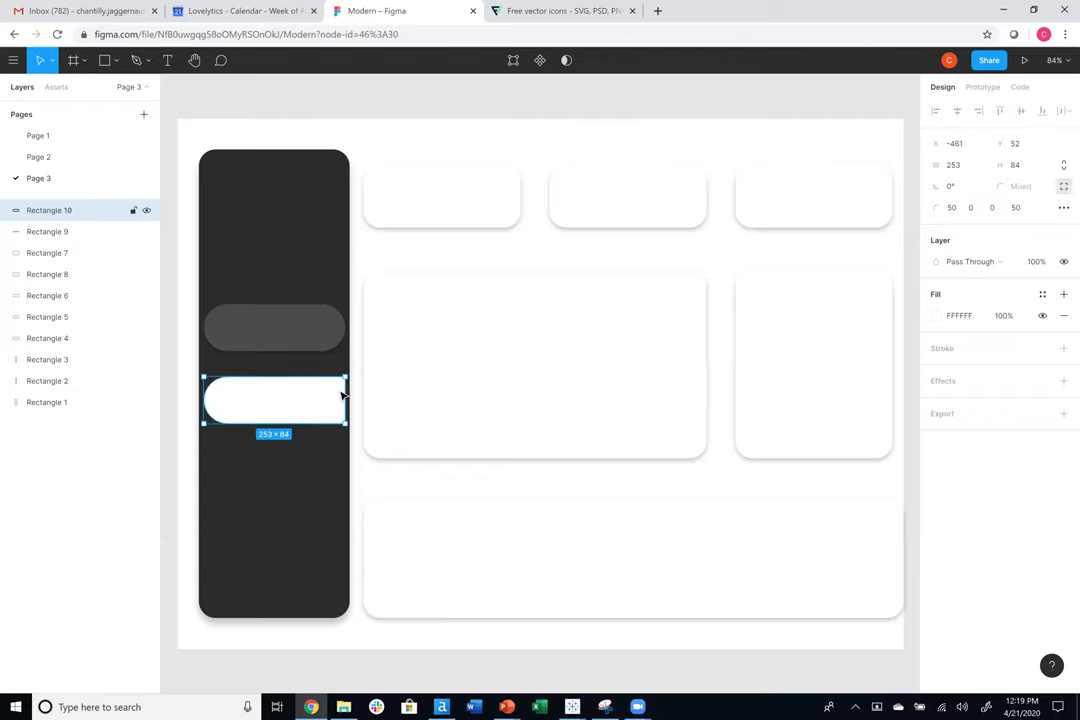
{"action": "left_click_drag", "start_coordinate": [345, 390], "coordinate": [353, 391]}
{"action": "left_click", "coordinate": [361, 110]}
Draw a polygon about 102 × 101 over the white pill's right end and give it 4 sides.
{"action": "left_click", "coordinate": [117, 61]}
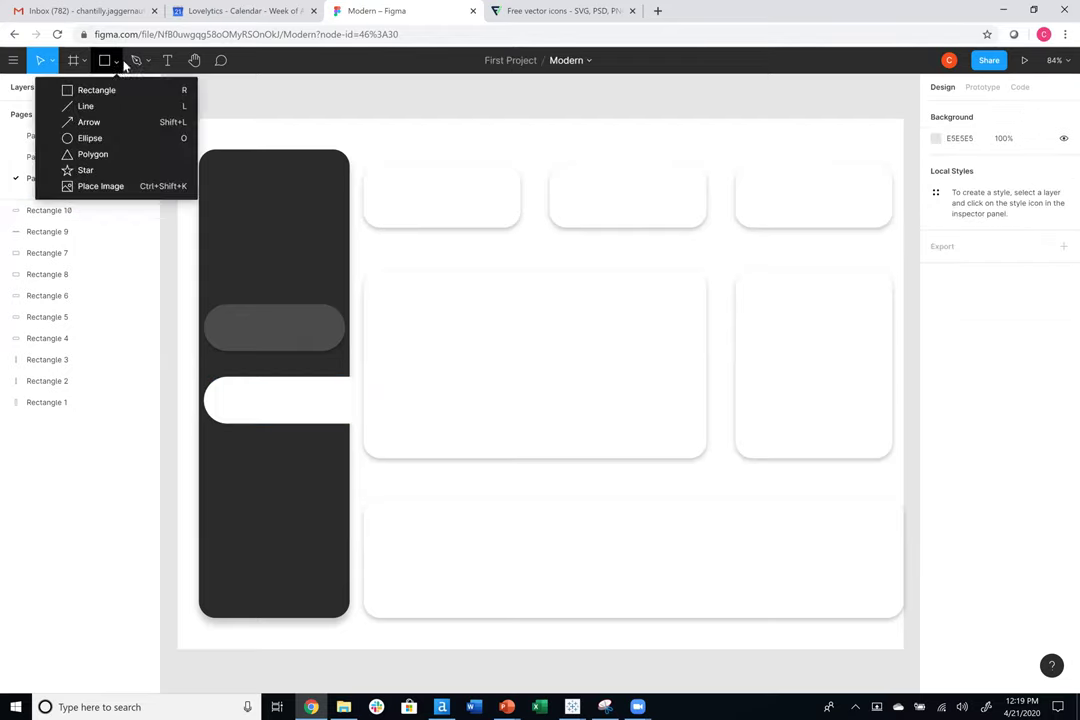
{"action": "left_click", "coordinate": [95, 154]}
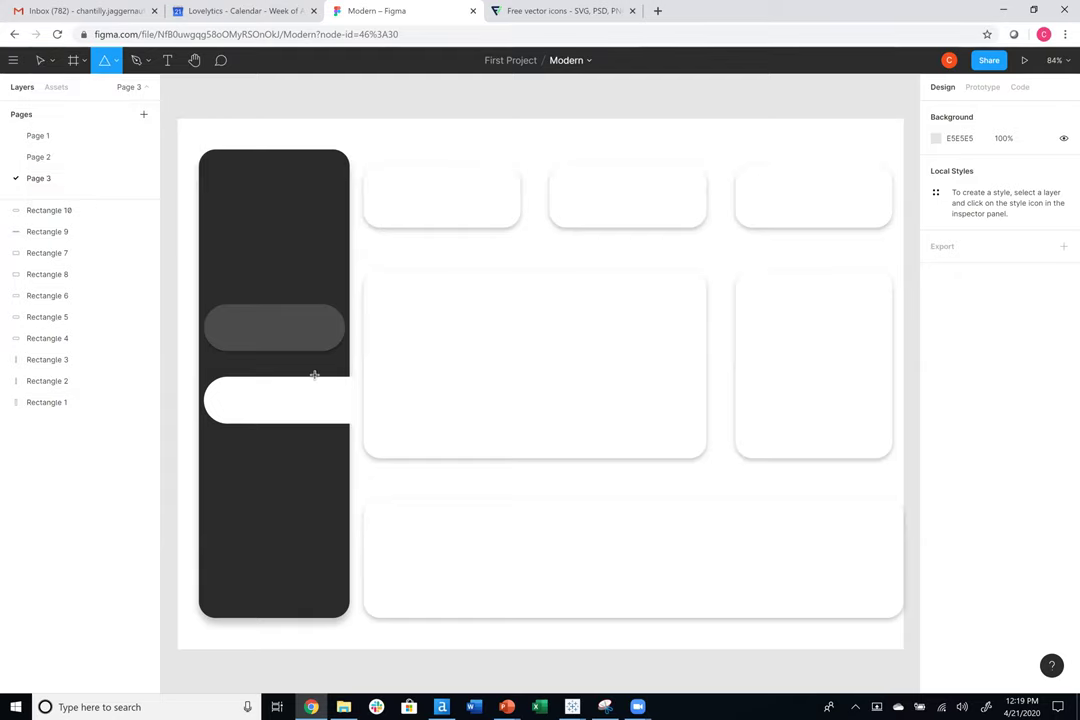
{"action": "left_click_drag", "start_coordinate": [316, 378], "coordinate": [372, 433]}
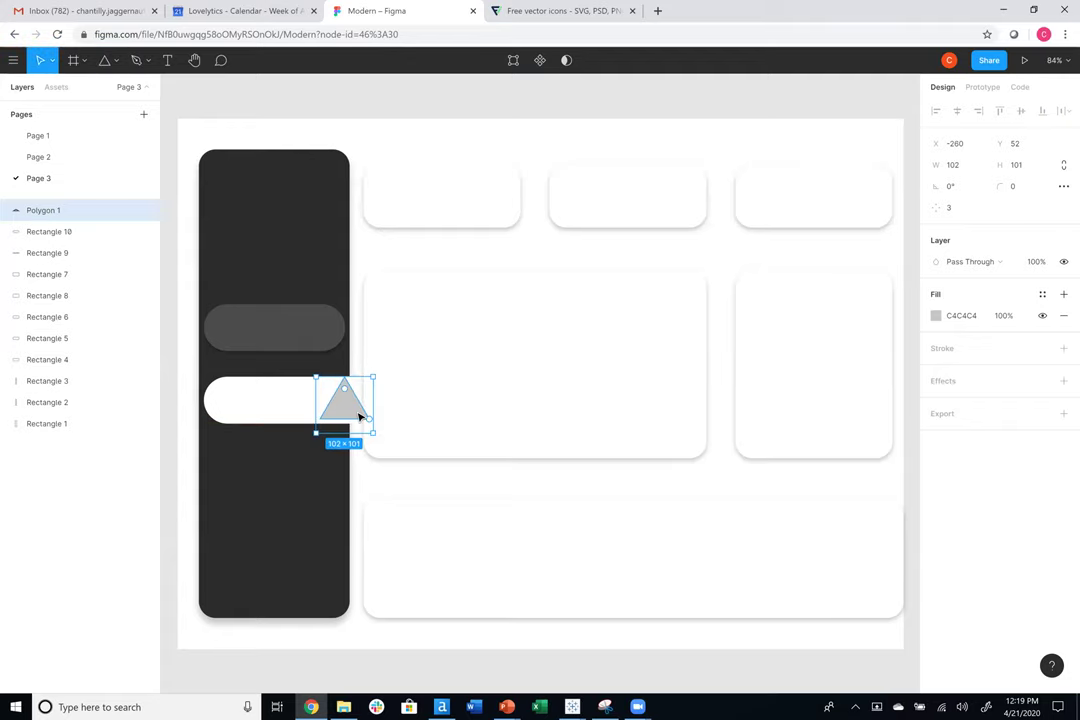
{"action": "left_click", "coordinate": [959, 209]}
{"action": "key", "text": "BackSpace"}
{"action": "key", "text": "Tab"}
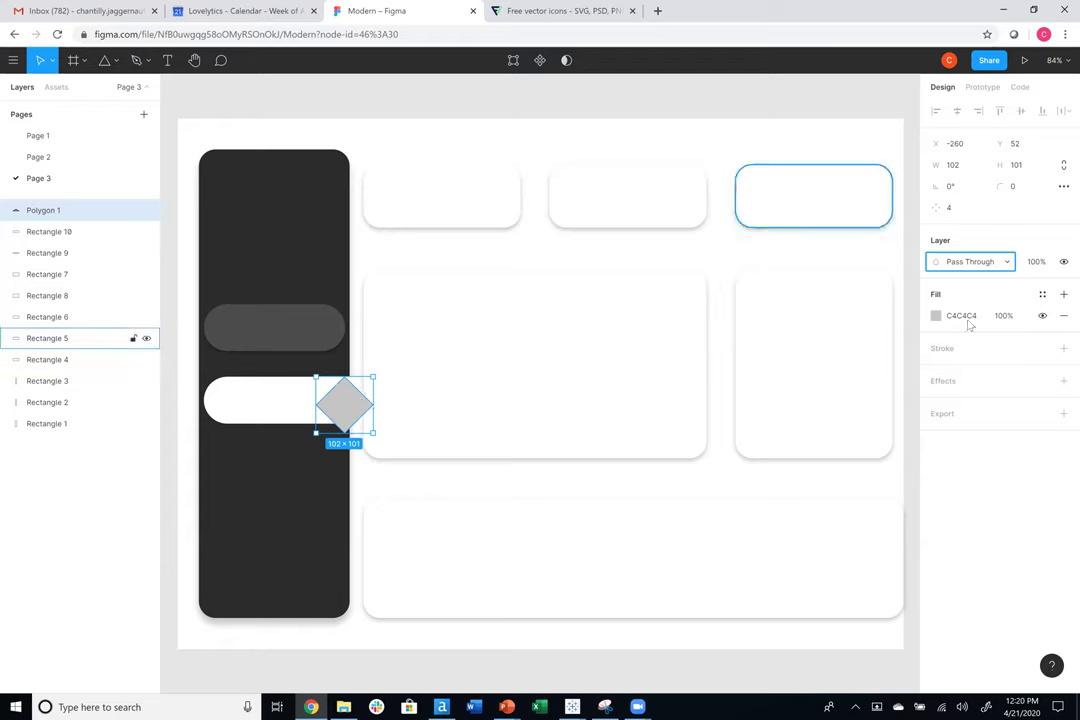
Fill the diamond with FFFFFF, shift it onto the sidebar's right edge and stretch it to about 102 × 125.
{"action": "left_click", "coordinate": [936, 317]}
{"action": "type", "text": "ffffff"}
{"action": "key", "text": "Return"}
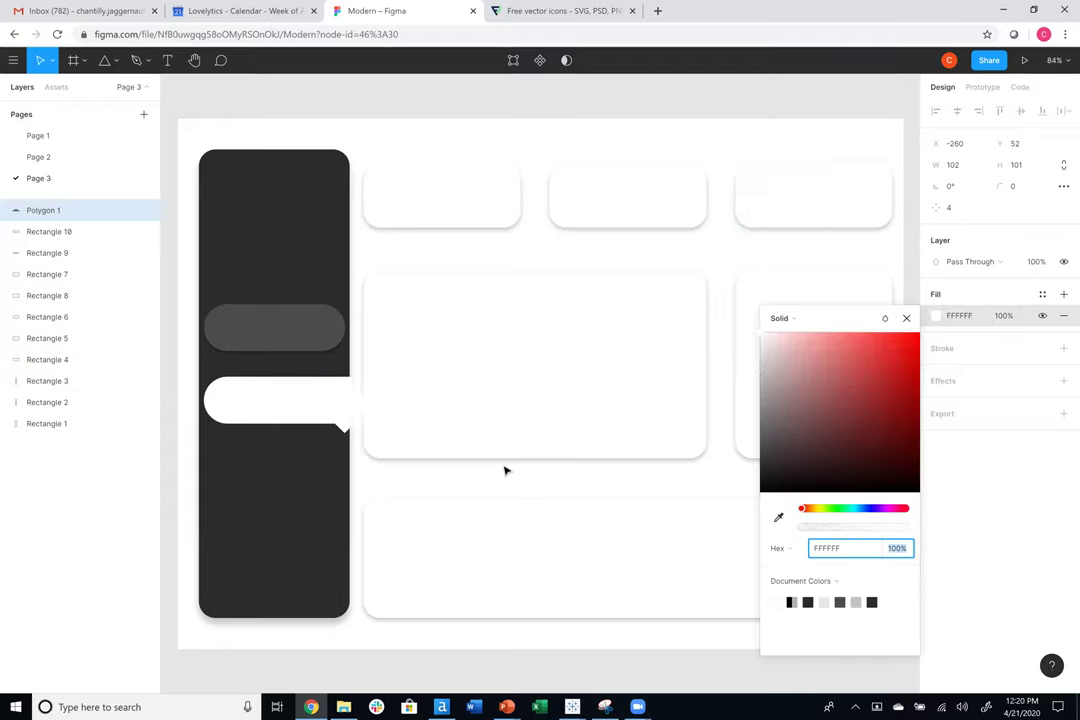
{"action": "left_click_drag", "start_coordinate": [347, 414], "coordinate": [352, 364]}
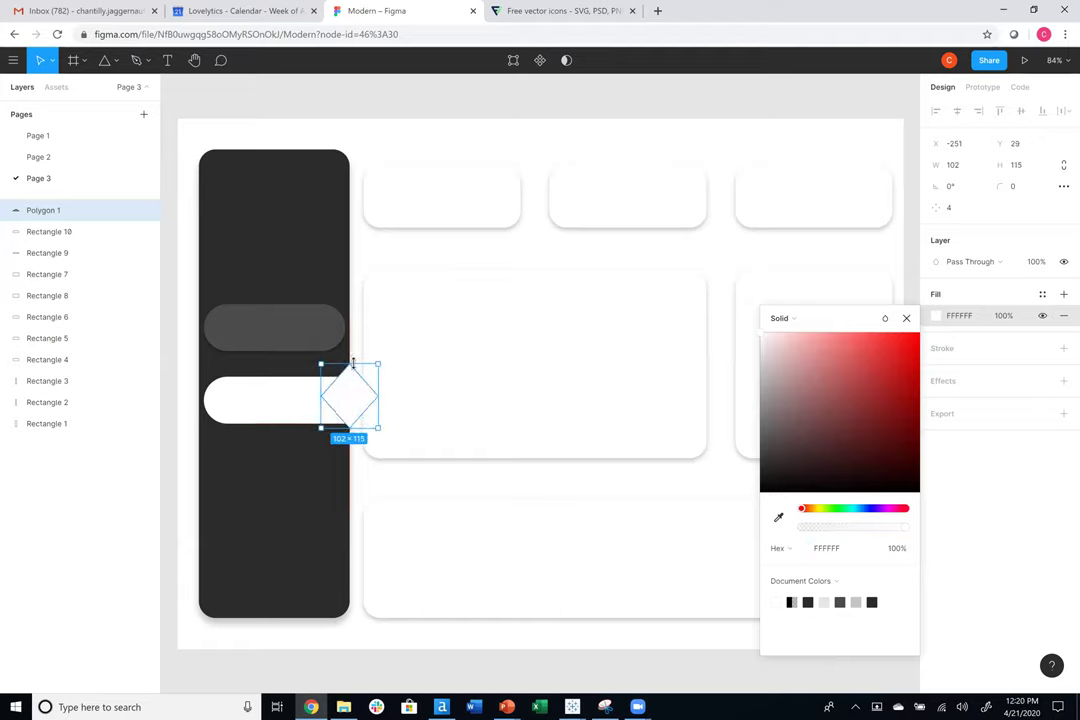
{"action": "left_click_drag", "start_coordinate": [348, 428], "coordinate": [348, 397]}
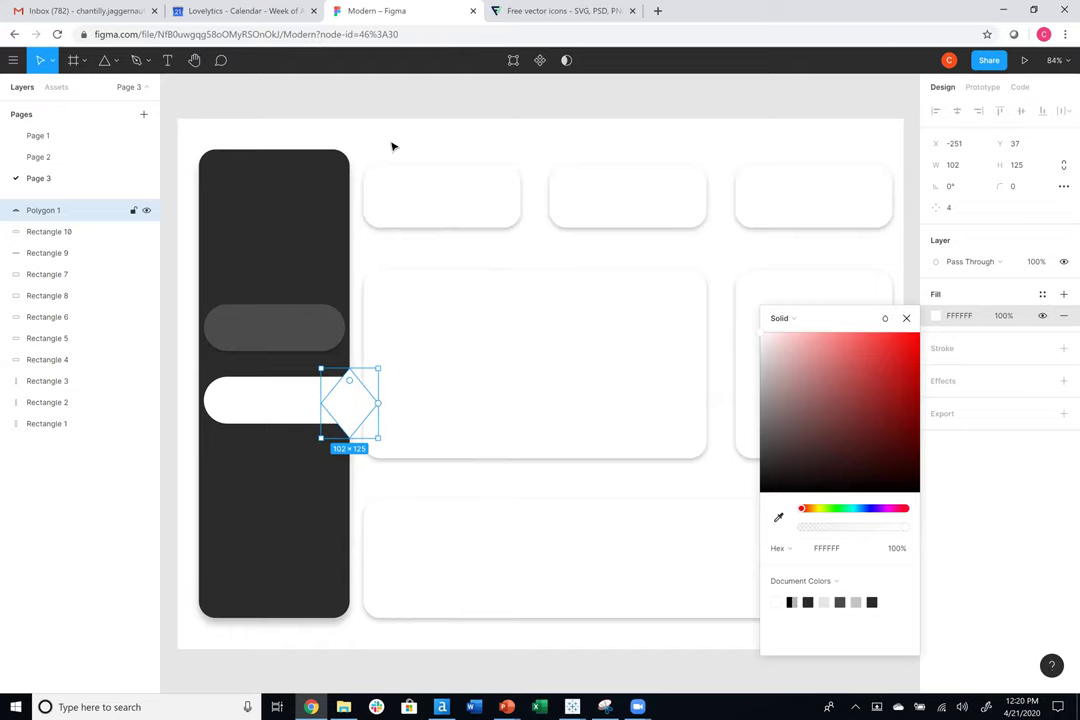
Reshape the diamond into a triangle pointing left by moving its right vertex inward to the sidebar's edge.
{"action": "double_click", "coordinate": [356, 404]}
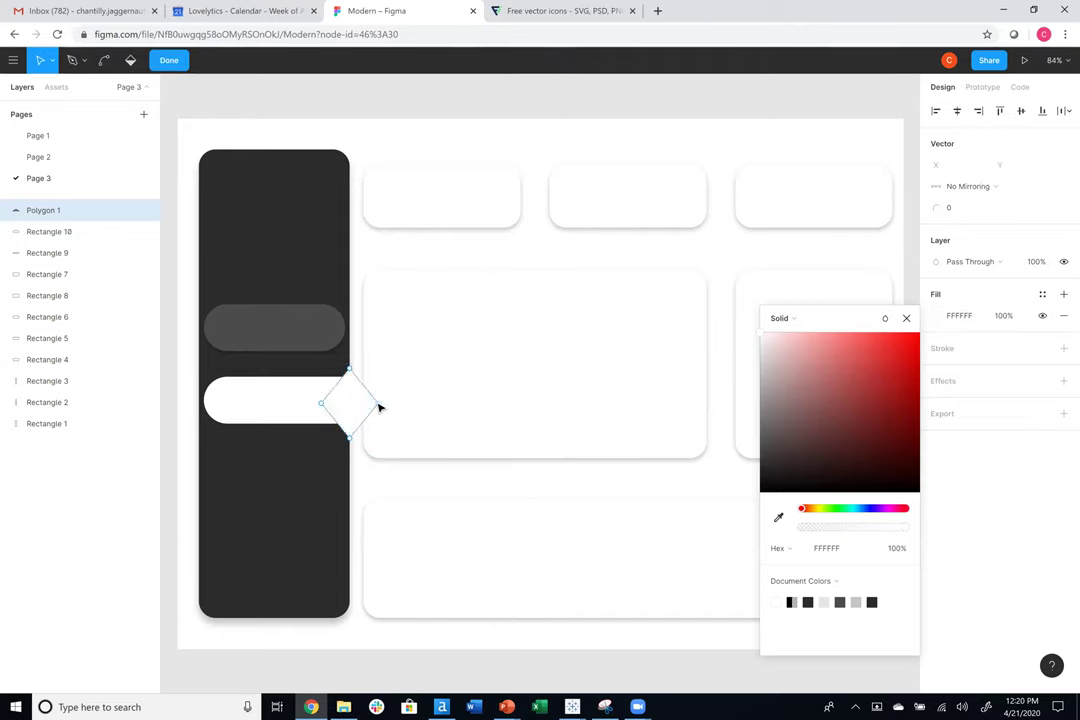
{"action": "left_click_drag", "start_coordinate": [379, 409], "coordinate": [354, 411]}
{"action": "key", "text": "Escape"}
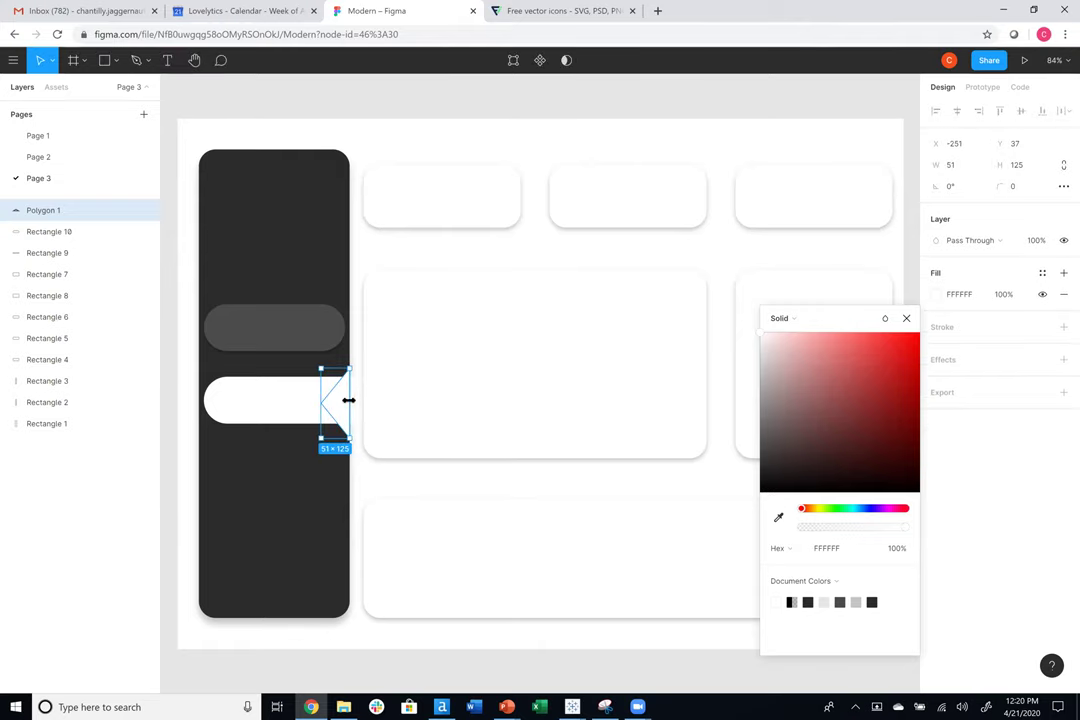
Enlarge the white triangle to about 59 × 137 so it flares above and below the pill.
{"action": "left_click_drag", "start_coordinate": [348, 370], "coordinate": [351, 363]}
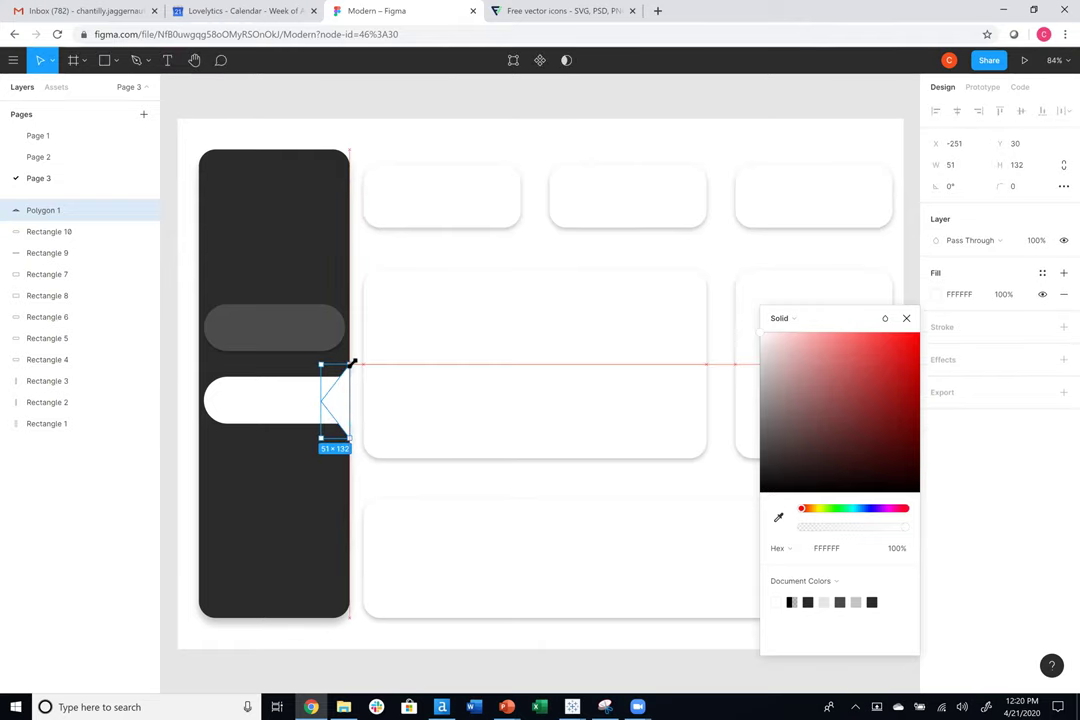
{"action": "left_click_drag", "start_coordinate": [352, 440], "coordinate": [357, 443]}
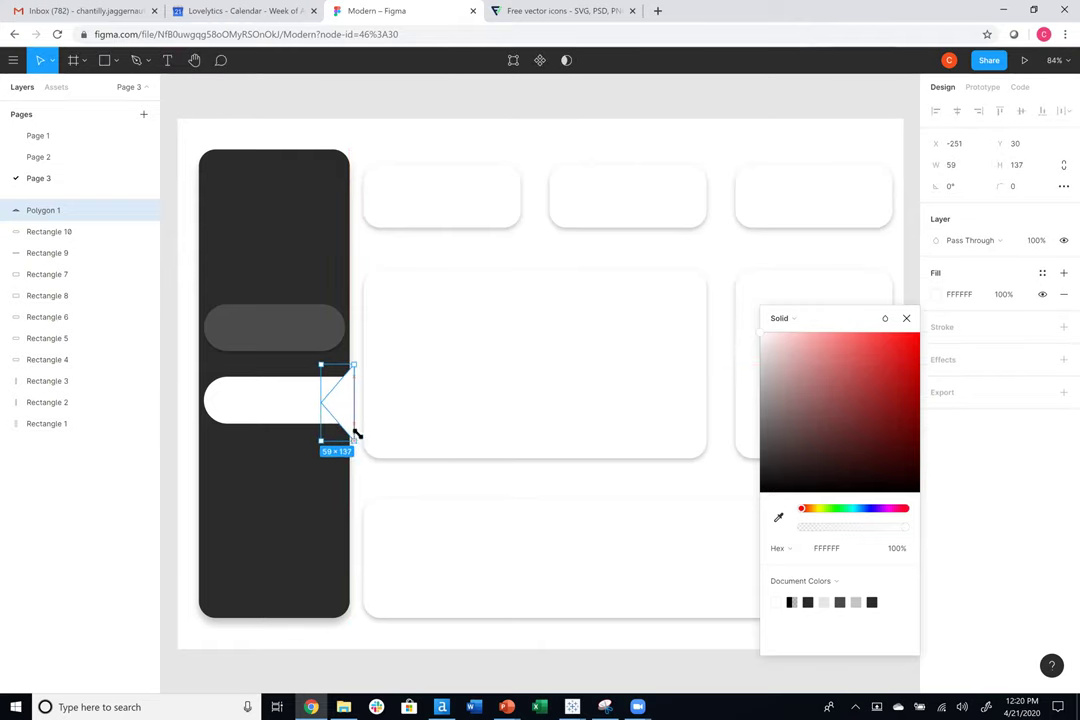
{"action": "left_click", "coordinate": [413, 107]}
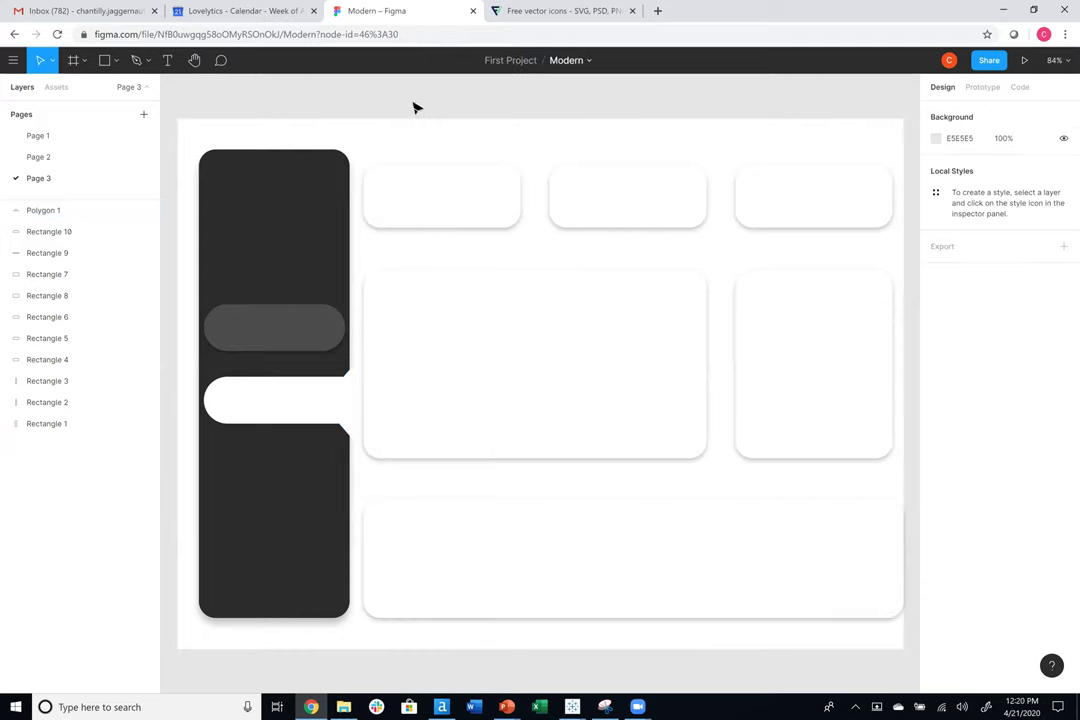
Group the white triangle with the white pill.
{"action": "left_click", "coordinate": [338, 400]}
{"action": "left_click", "coordinate": [293, 400], "text": "shift"}
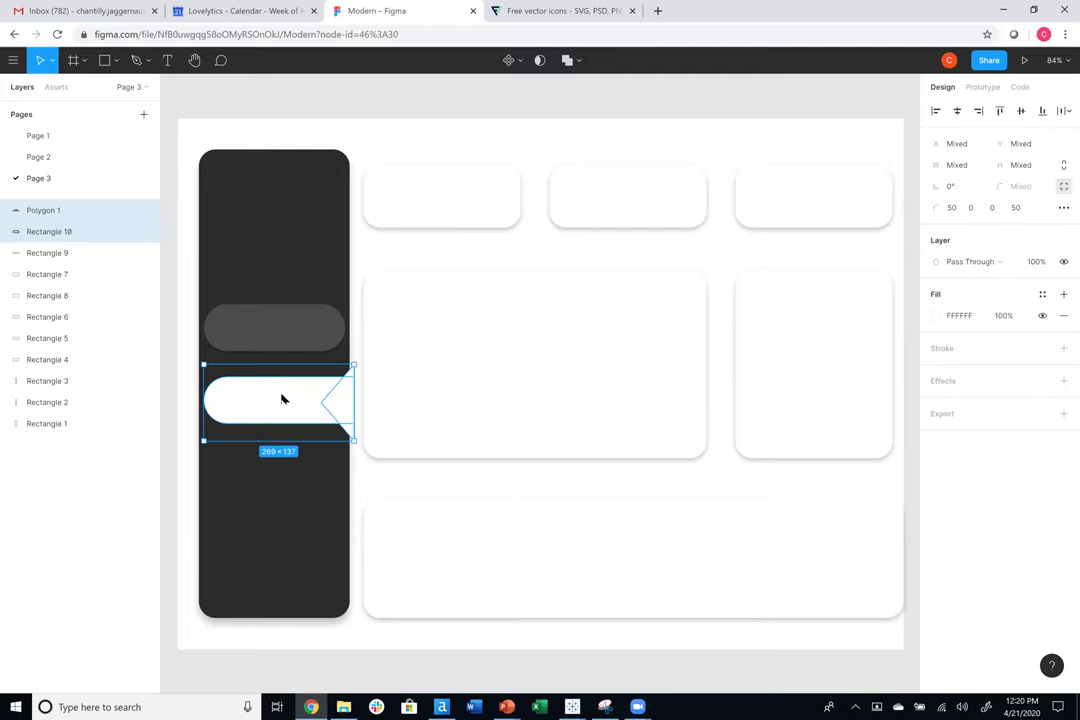
{"action": "right_click", "coordinate": [282, 398]}
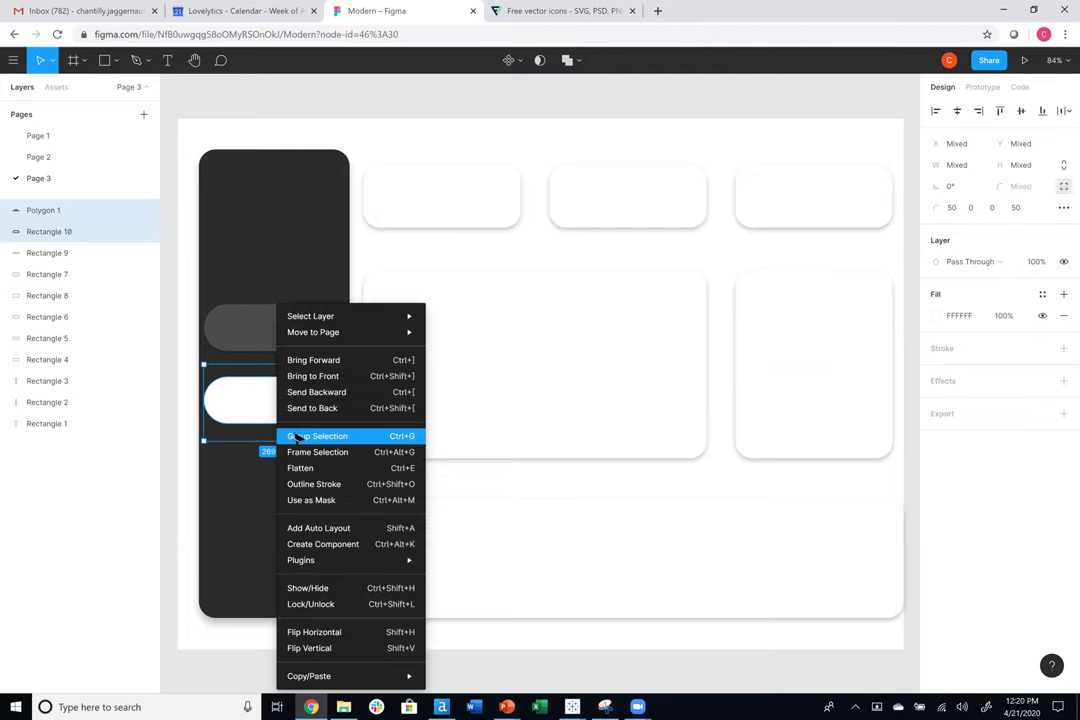
{"action": "left_click", "coordinate": [290, 436]}
{"action": "left_click", "coordinate": [357, 101]}
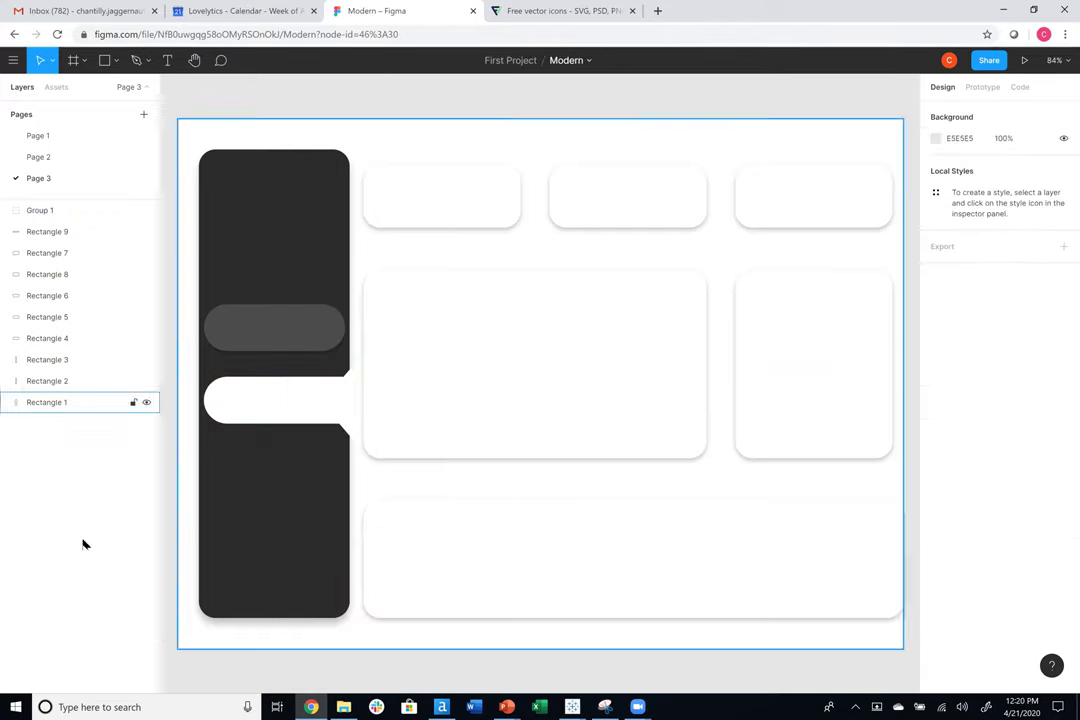
Add a new page to the file.
{"action": "right_click", "coordinate": [49, 180]}
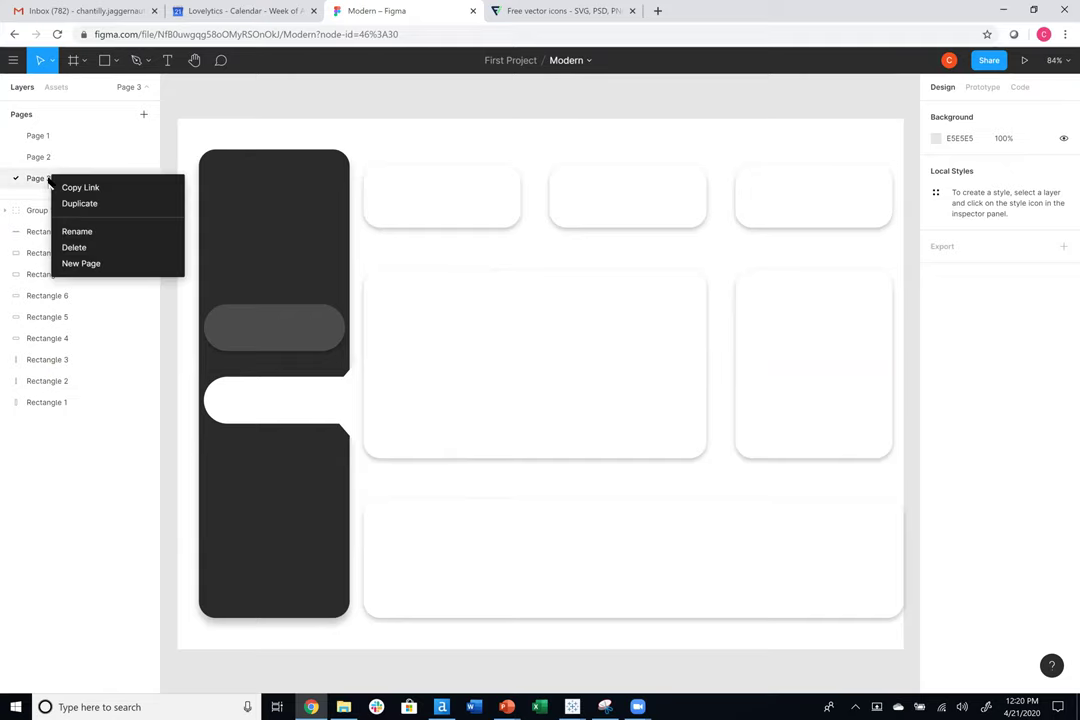
{"action": "left_click", "coordinate": [225, 102]}
{"action": "left_click", "coordinate": [141, 113]}
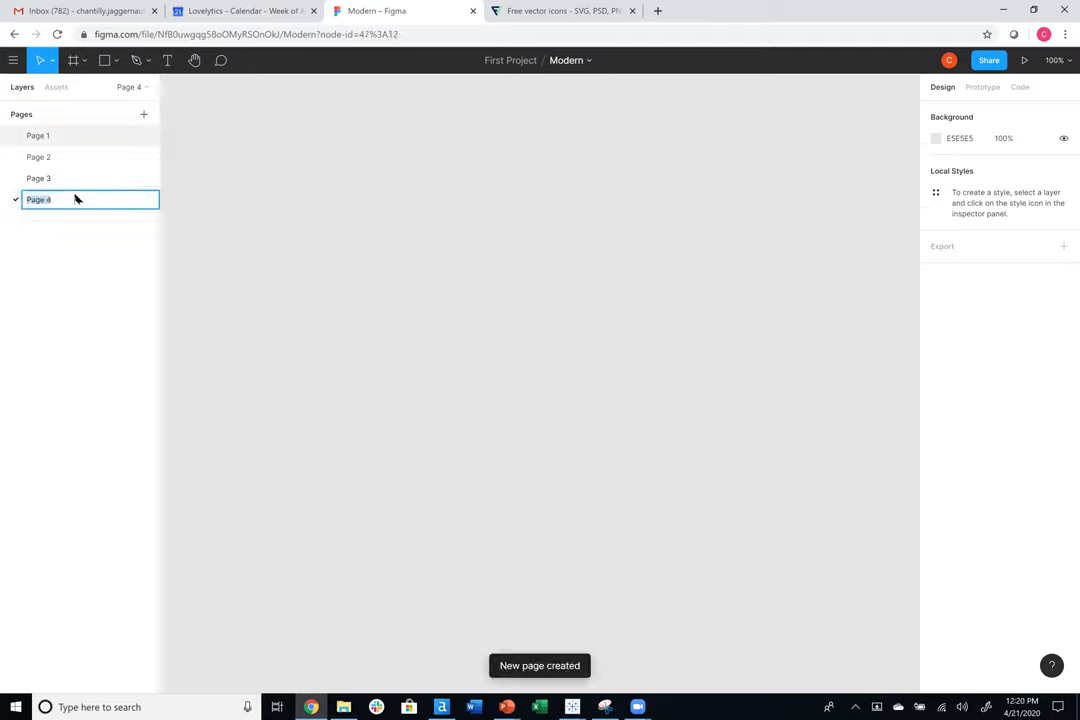
Move the dark grey pill and the grouped white tab shape from Page 3 to Page 4.
{"action": "left_click", "coordinate": [72, 180]}
{"action": "left_click", "coordinate": [258, 338]}
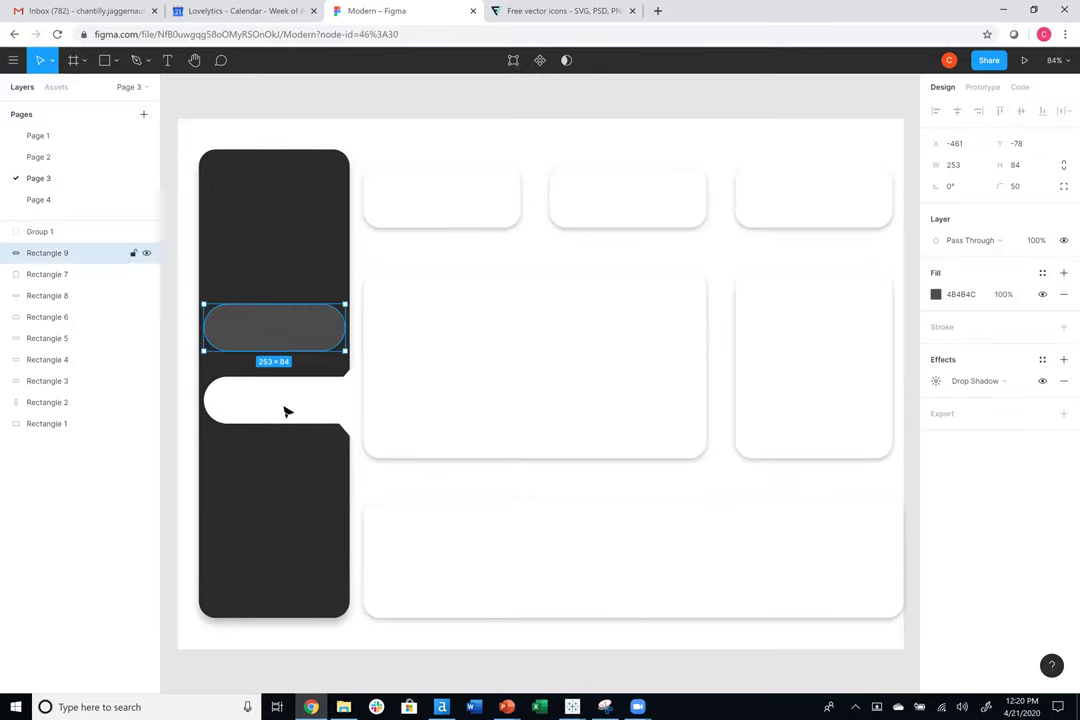
{"action": "left_click", "coordinate": [285, 410], "text": "shift"}
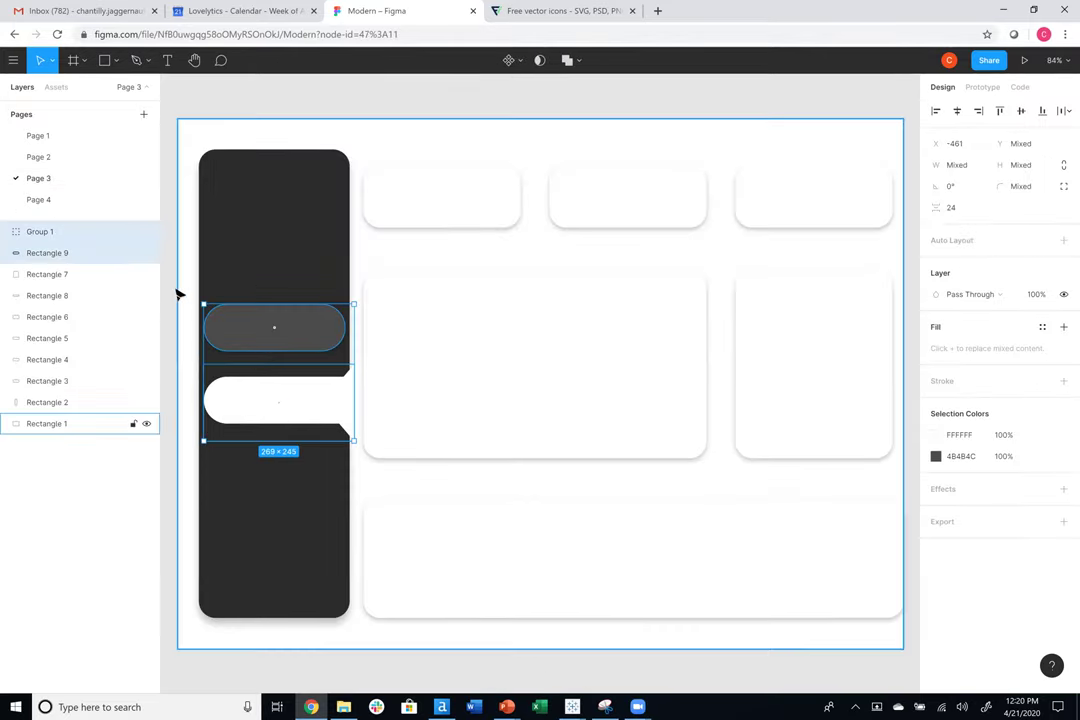
{"action": "key", "text": "Delete"}
{"action": "left_click", "coordinate": [59, 199]}
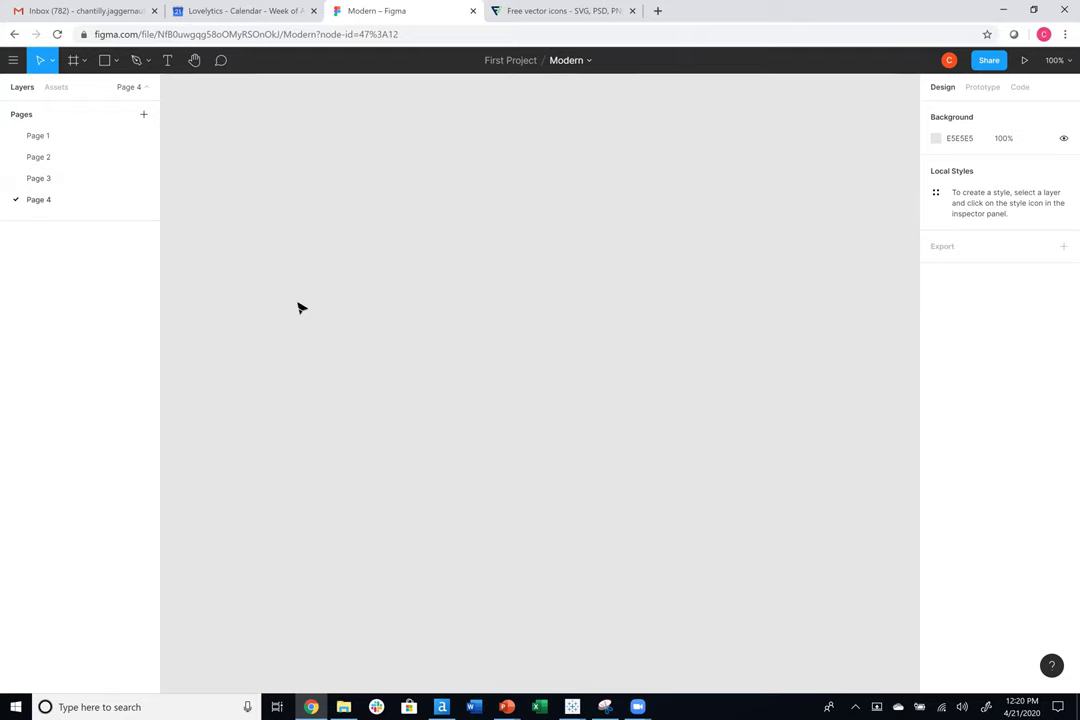
{"action": "key", "text": "ctrl+v"}
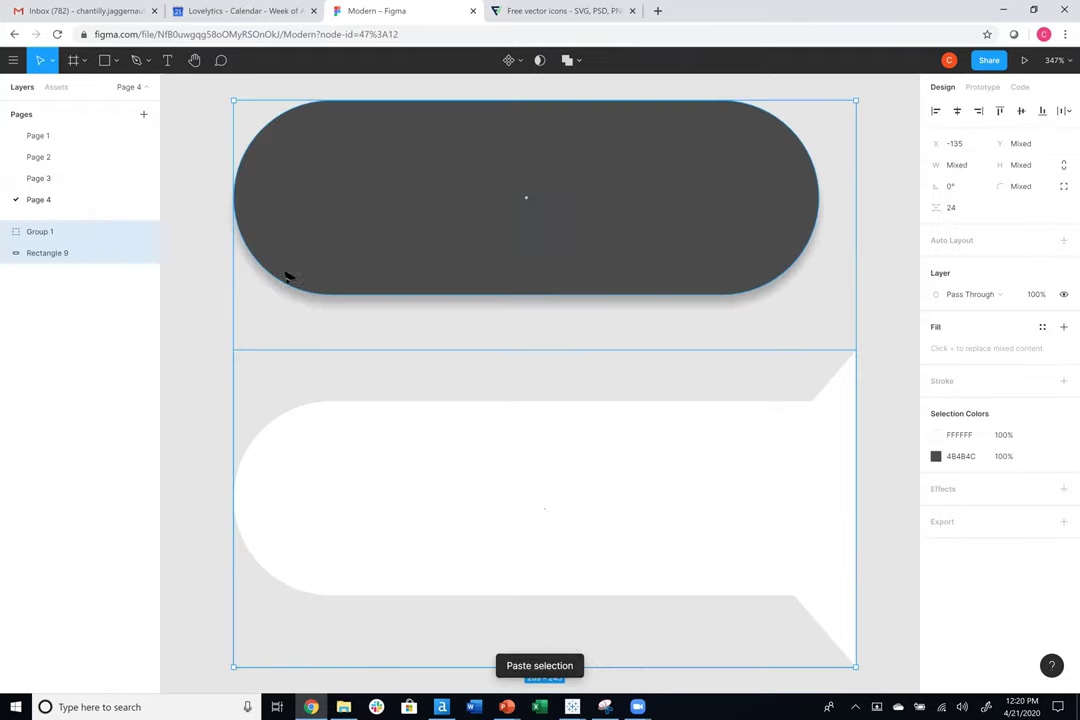
{"action": "left_click", "coordinate": [1055, 62]}
{"action": "left_click", "coordinate": [956, 138]}
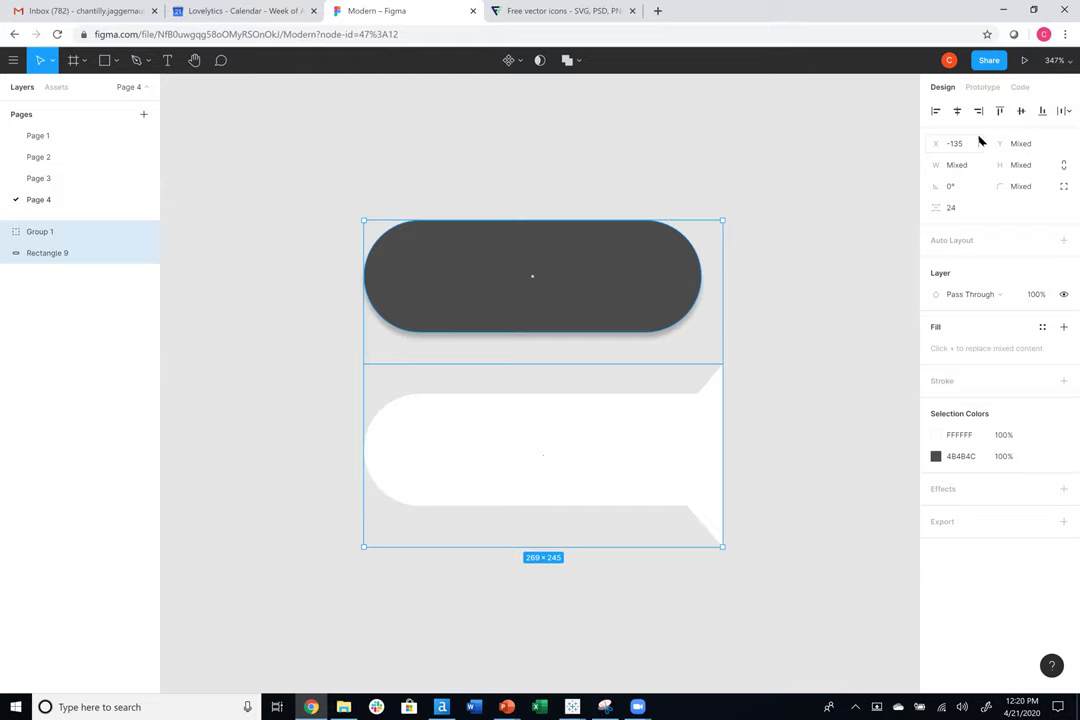
{"action": "left_click", "coordinate": [836, 193]}
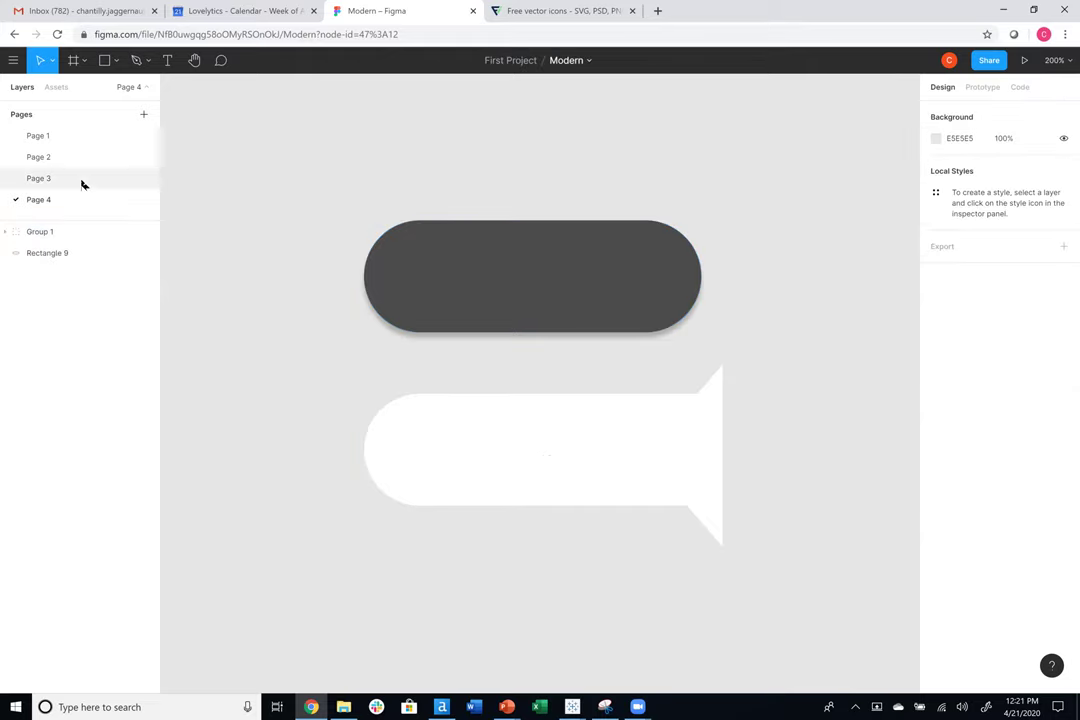
Export the Page 3 dashboard layout as a 1x PNG after previewing it.
{"action": "left_click", "coordinate": [80, 178]}
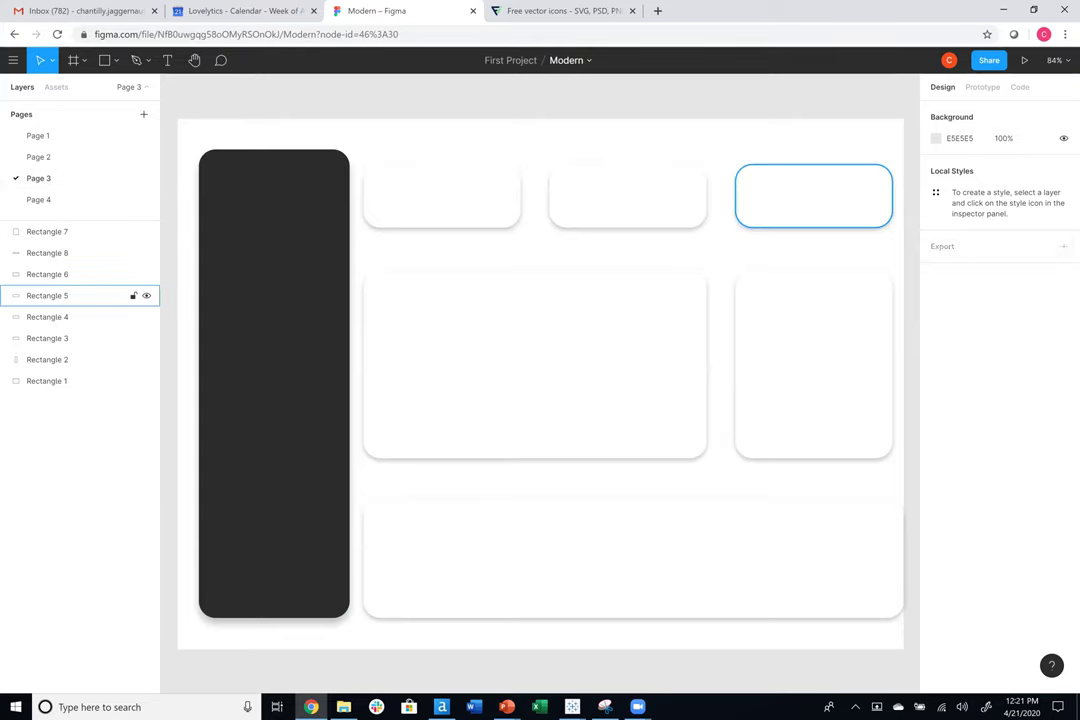
{"action": "left_click", "coordinate": [1063, 246]}
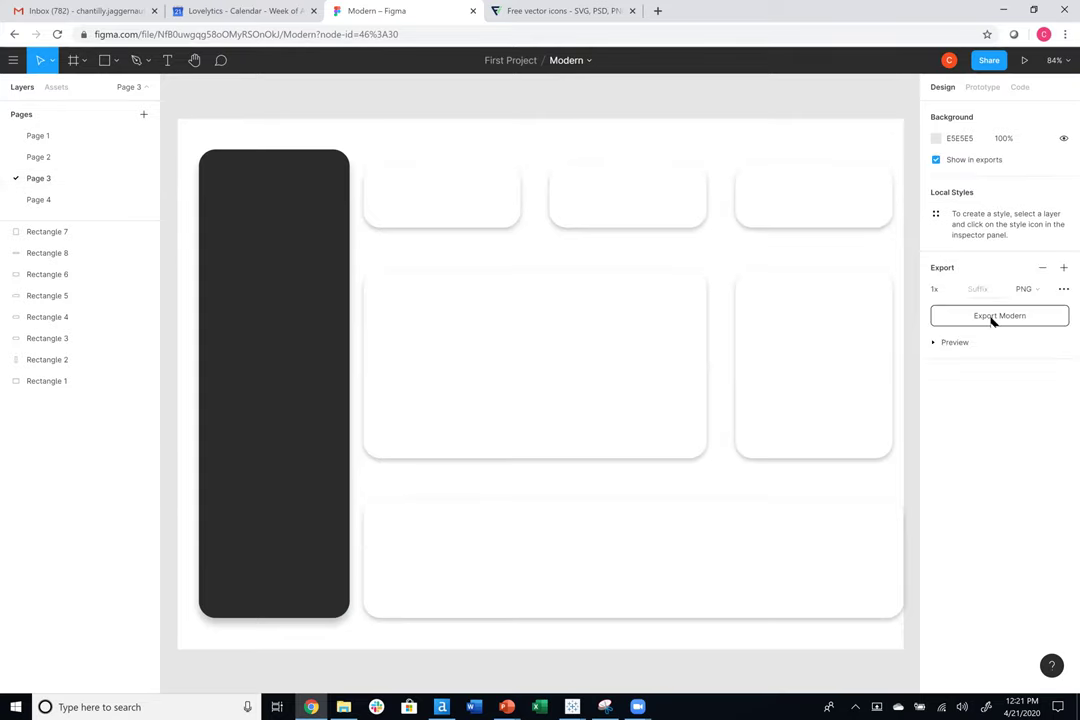
{"action": "left_click", "coordinate": [936, 344]}
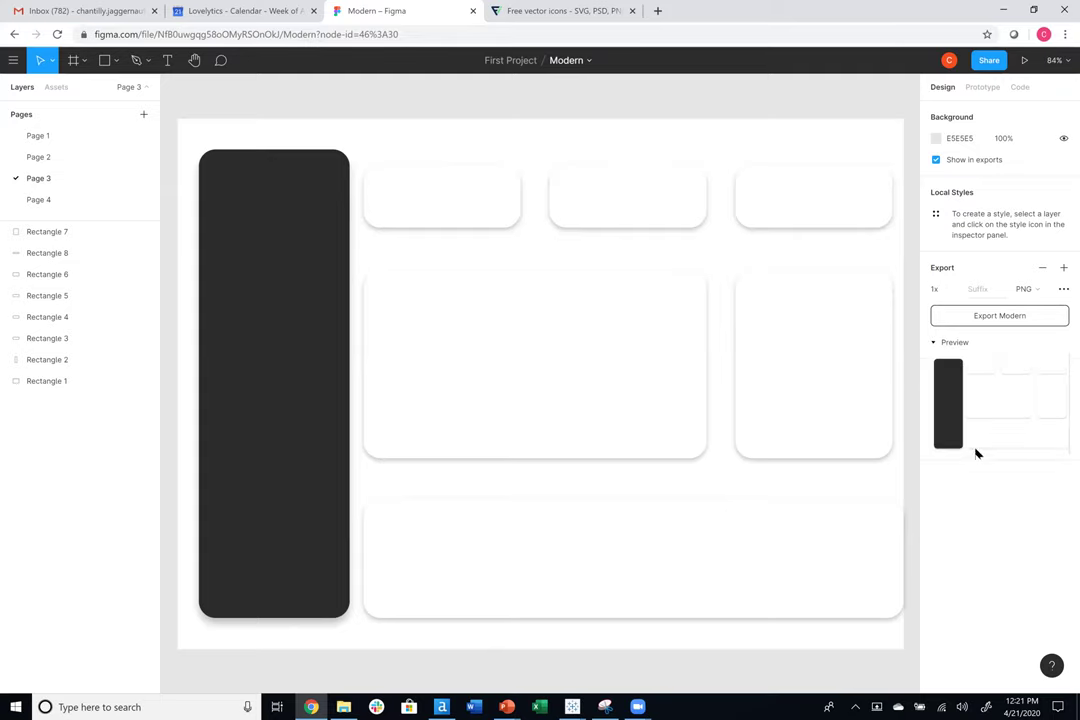
{"action": "left_click", "coordinate": [1021, 316]}
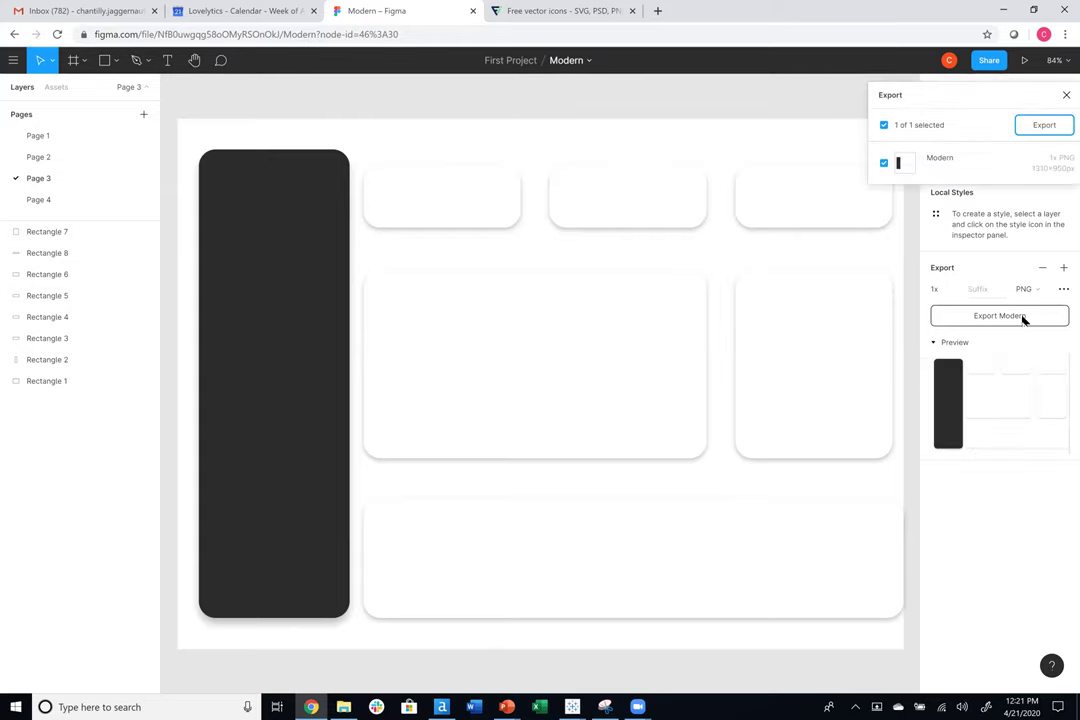
{"action": "left_click", "coordinate": [1045, 127]}
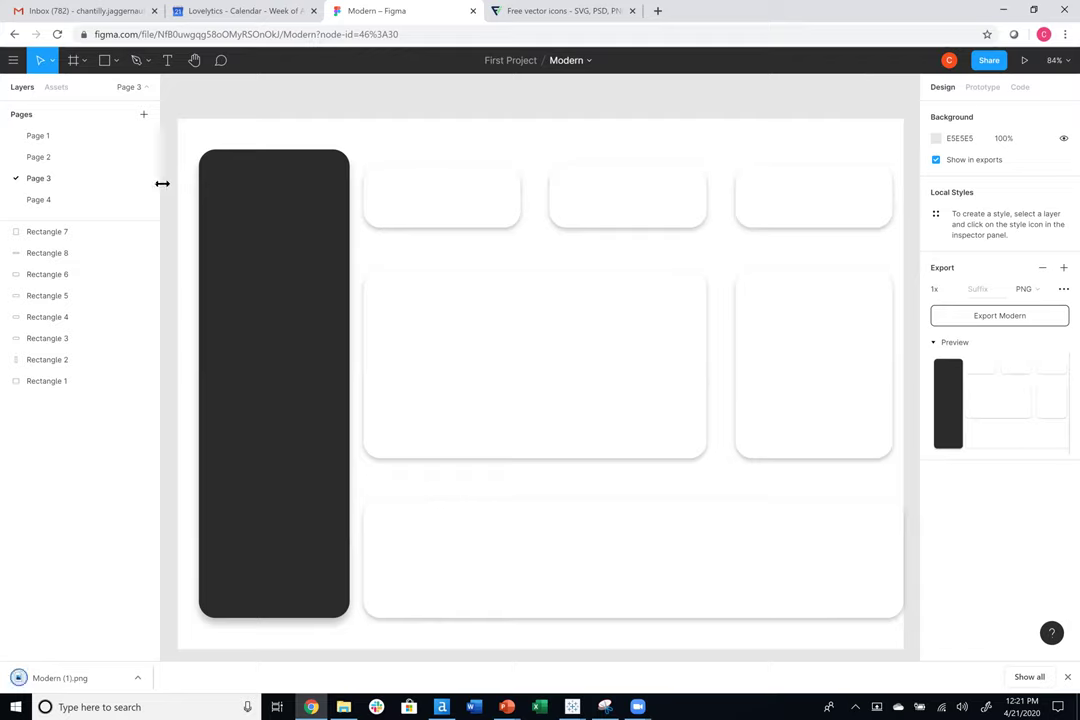
Export the dark grey pill on Page 4 as a 1x PNG.
{"action": "left_click", "coordinate": [40, 199]}
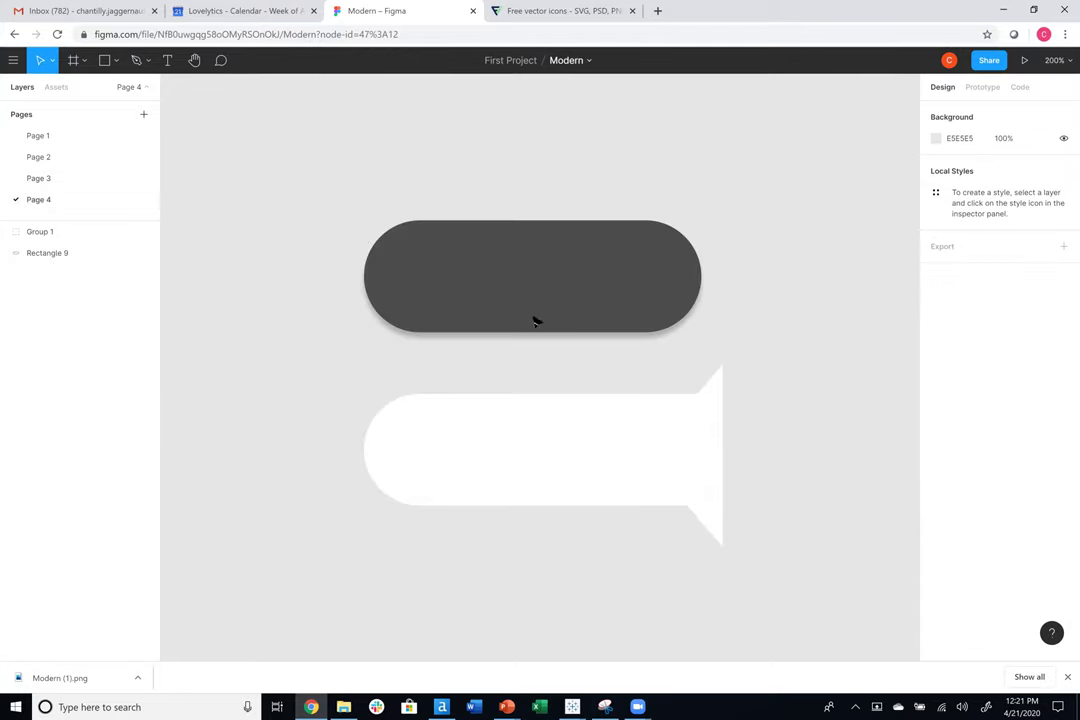
{"action": "left_click", "coordinate": [470, 289]}
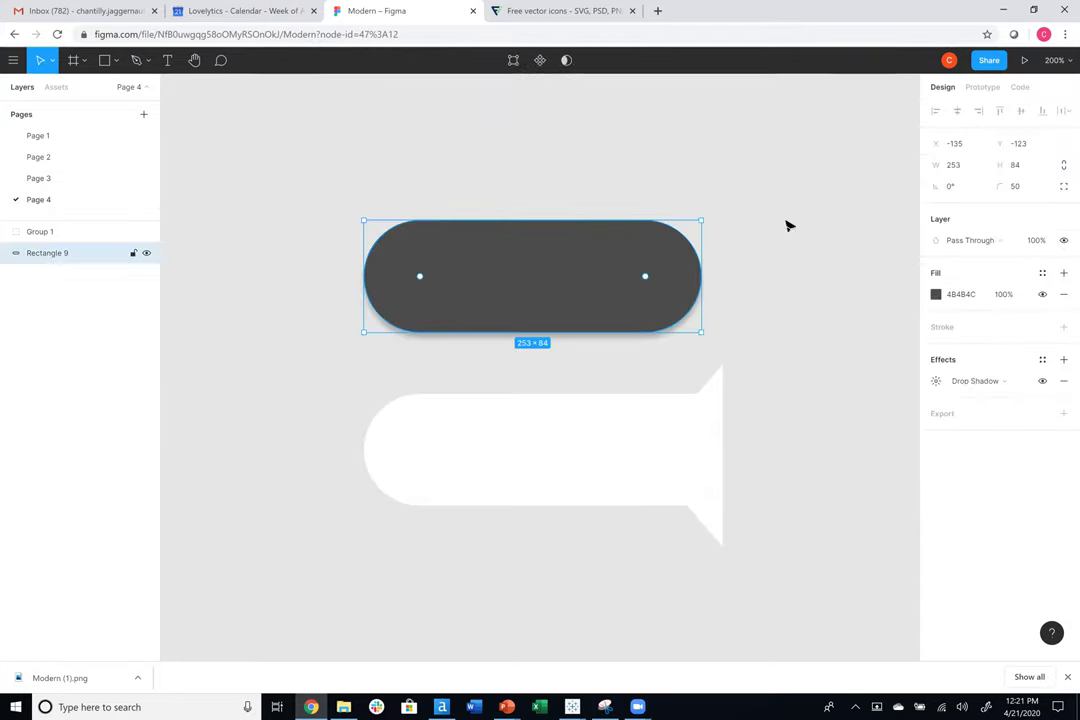
{"action": "left_click", "coordinate": [1063, 413]}
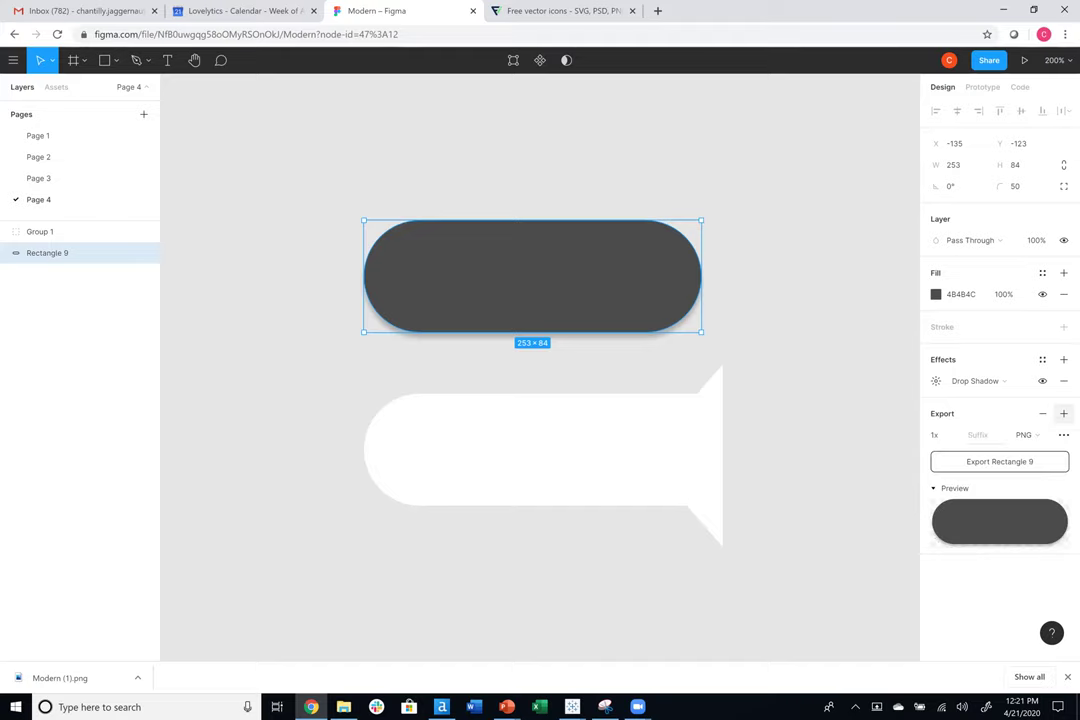
{"action": "left_click", "coordinate": [970, 463]}
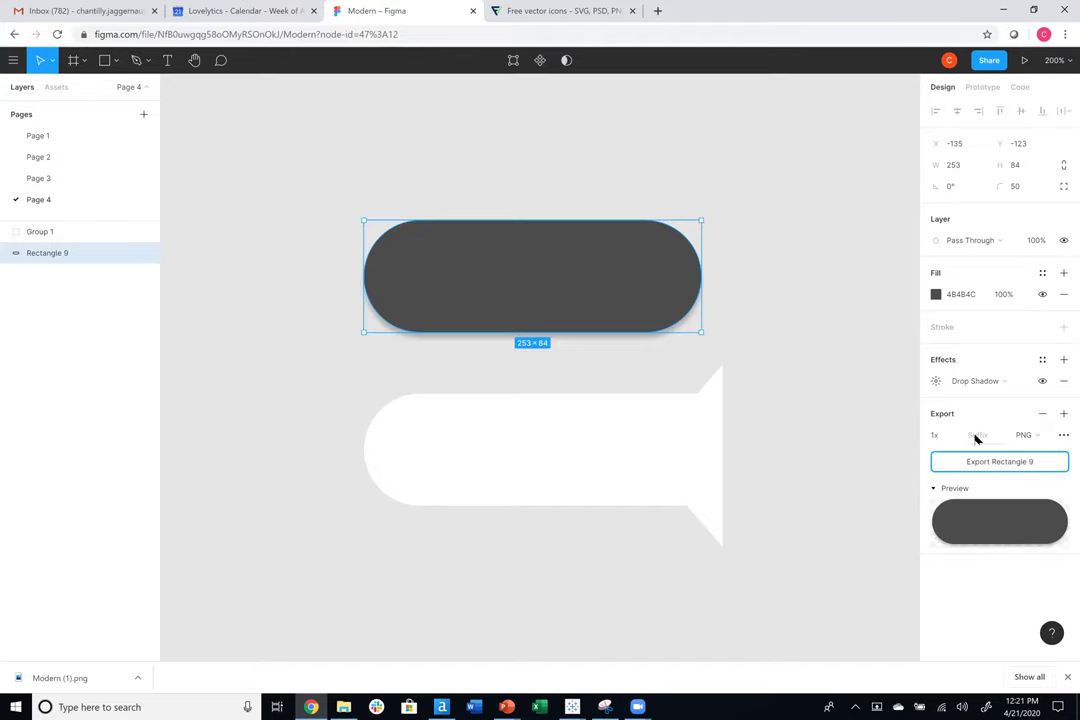
Export the grouped white tab shape as a 1x PNG and clear the selection.
{"action": "left_click", "coordinate": [632, 477]}
{"action": "left_click", "coordinate": [1063, 521]}
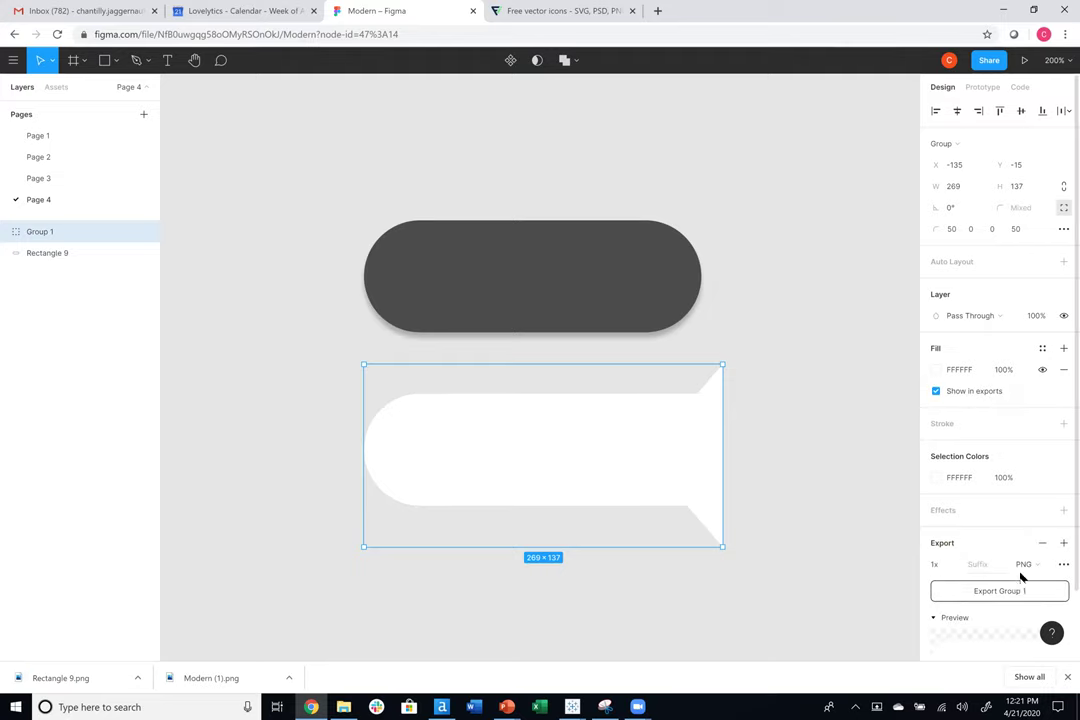
{"action": "left_click", "coordinate": [828, 448]}
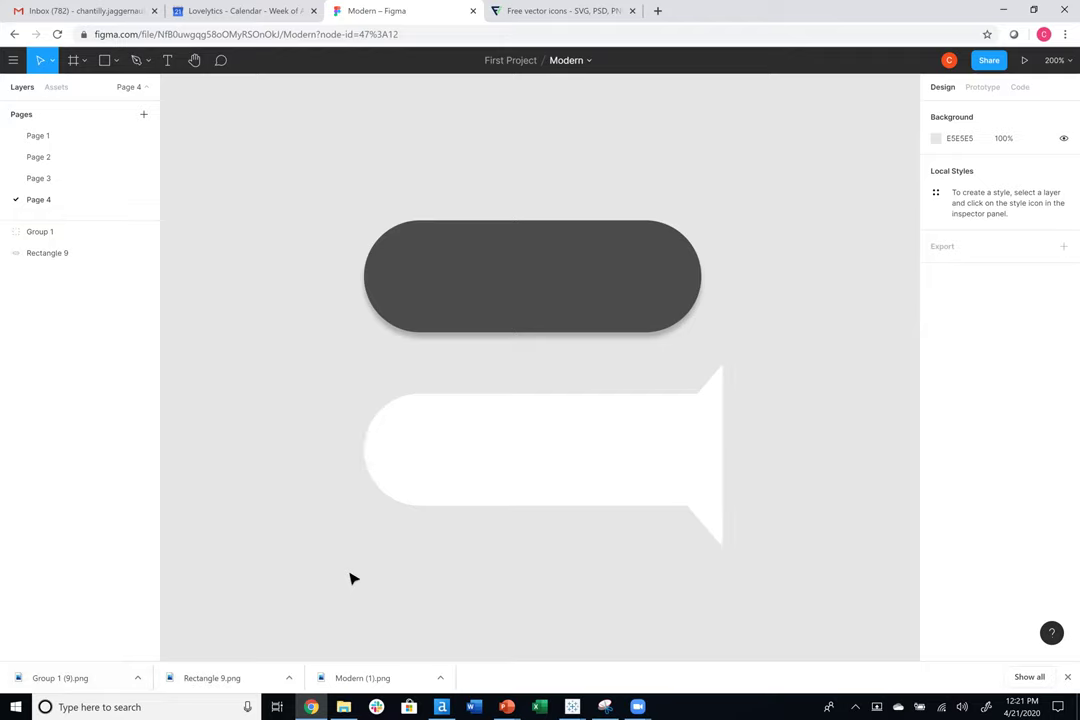
In File Explorer, open Documents > My Tableau Repository > Shapes > modern dashboard and examine the stored Group 3 and Rectangle 4 shape images.
{"action": "mouse_move", "coordinate": [352, 706]}
{"action": "left_click", "coordinate": [340, 640]}
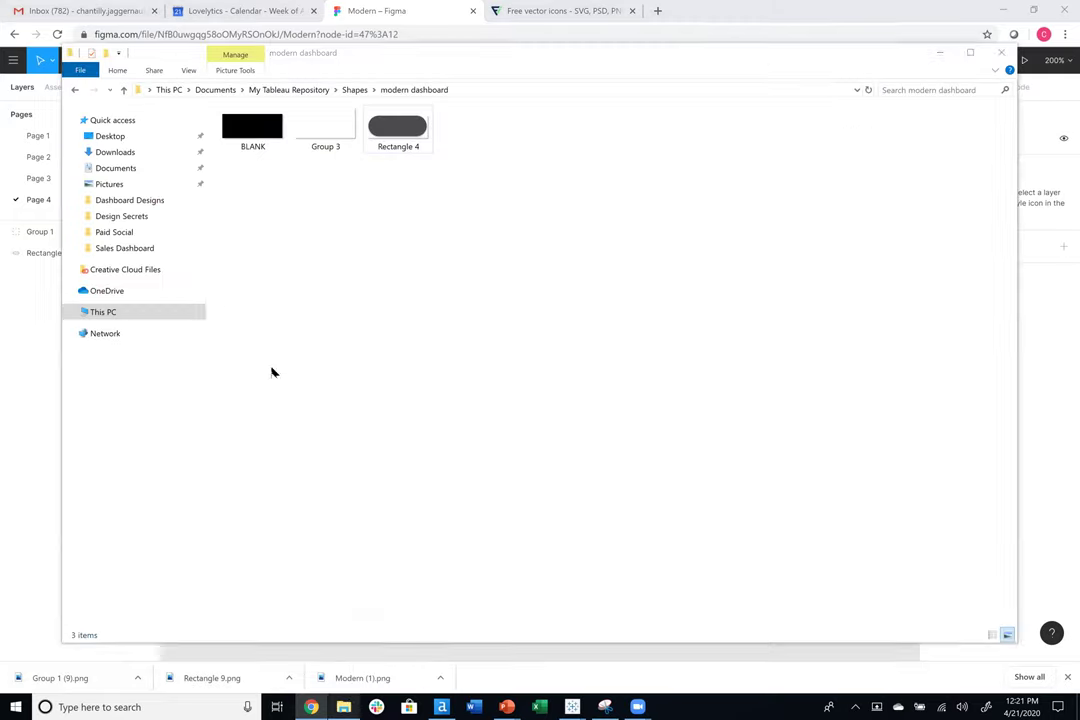
{"action": "left_click", "coordinate": [116, 168]}
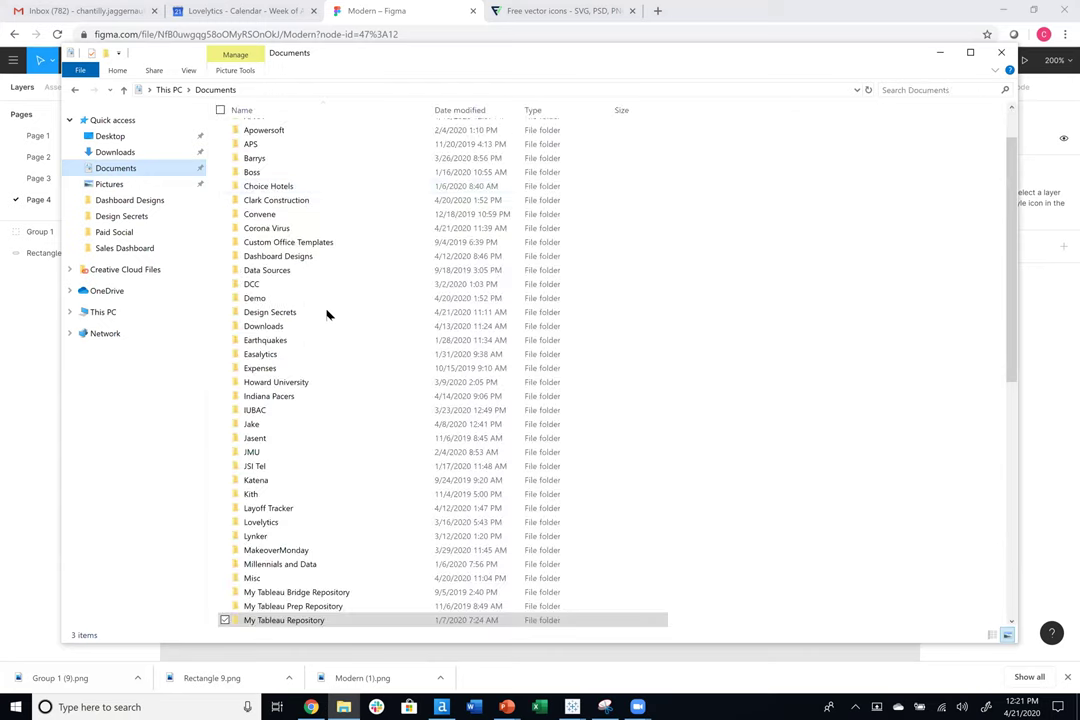
{"action": "scroll", "coordinate": [327, 323], "scroll_direction": "down", "scroll_amount": 2}
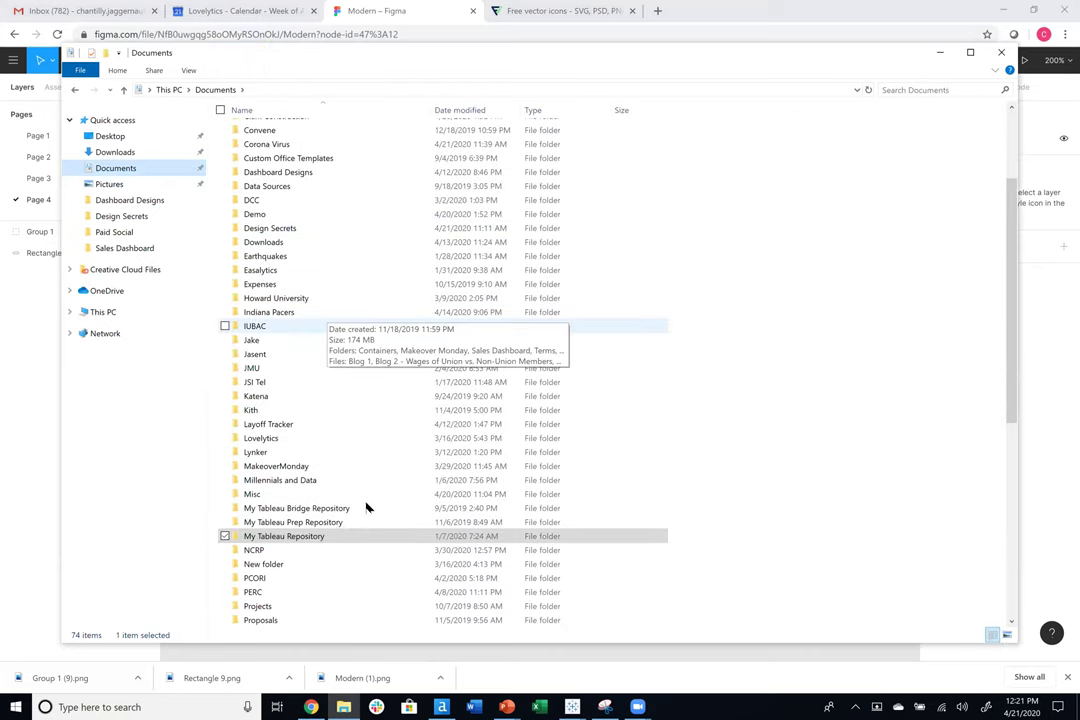
{"action": "left_click", "coordinate": [333, 538]}
{"action": "key", "text": "Return"}
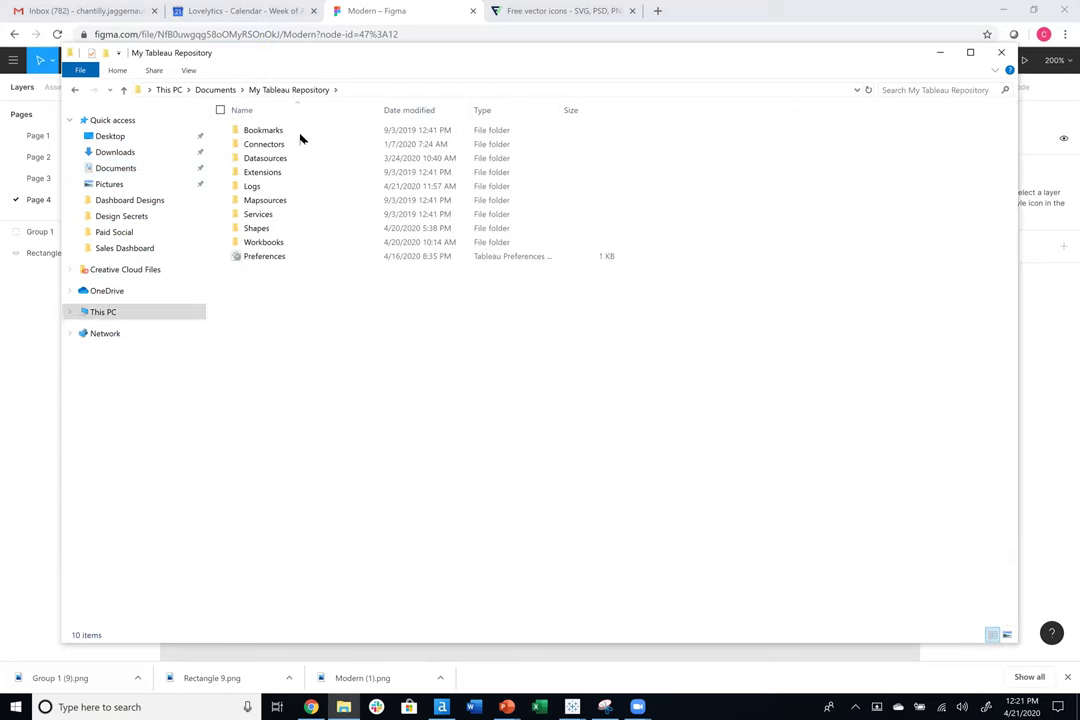
{"action": "double_click", "coordinate": [275, 228]}
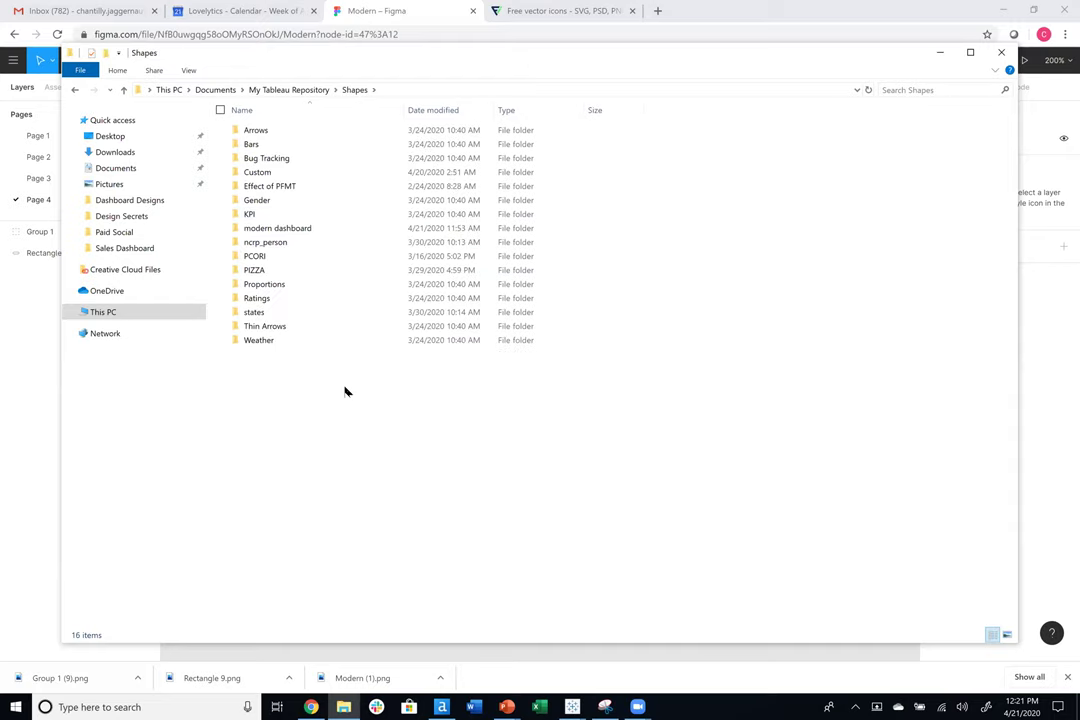
{"action": "double_click", "coordinate": [305, 230]}
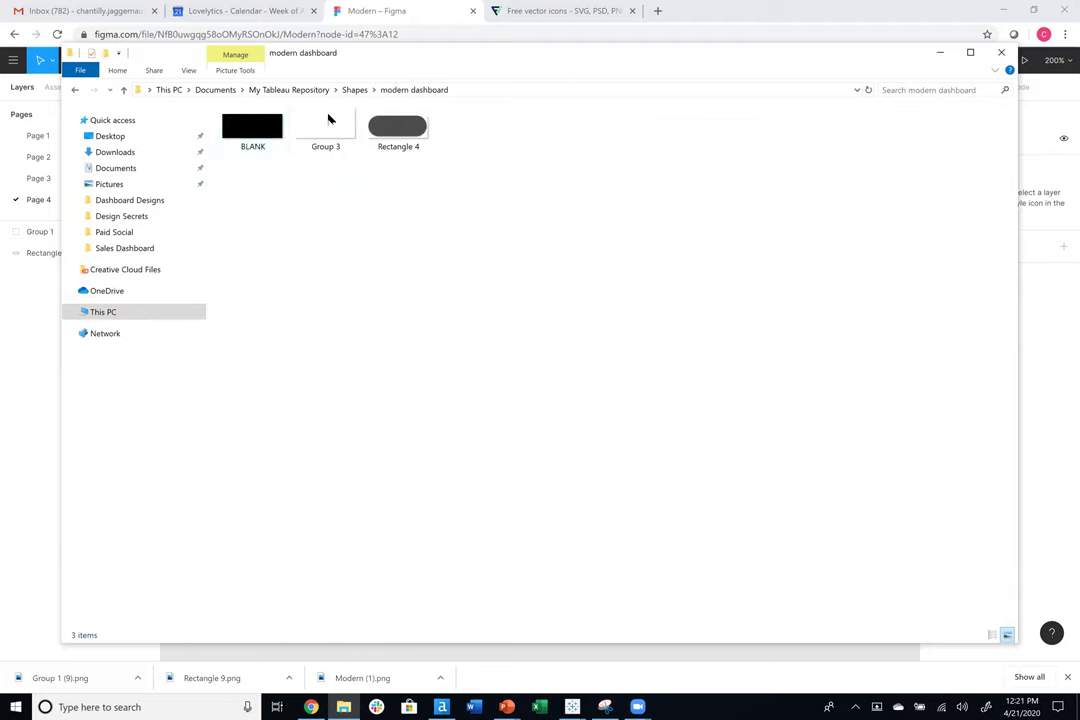
{"action": "left_click_drag", "start_coordinate": [432, 220], "coordinate": [316, 146]}
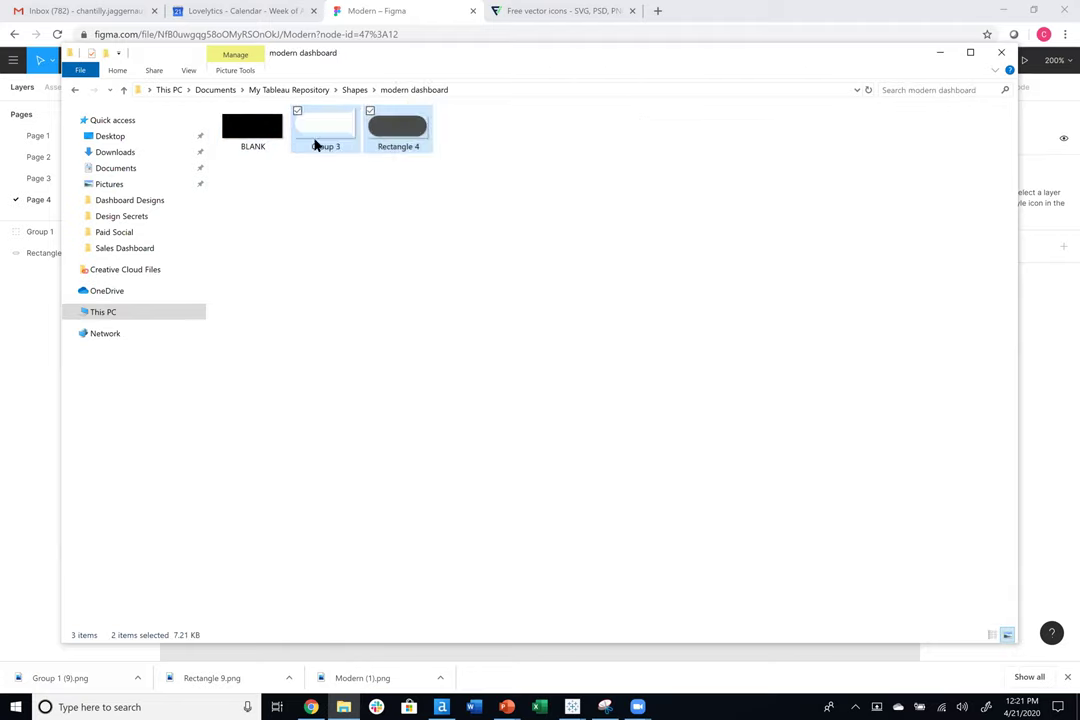
{"action": "left_click", "coordinate": [410, 308]}
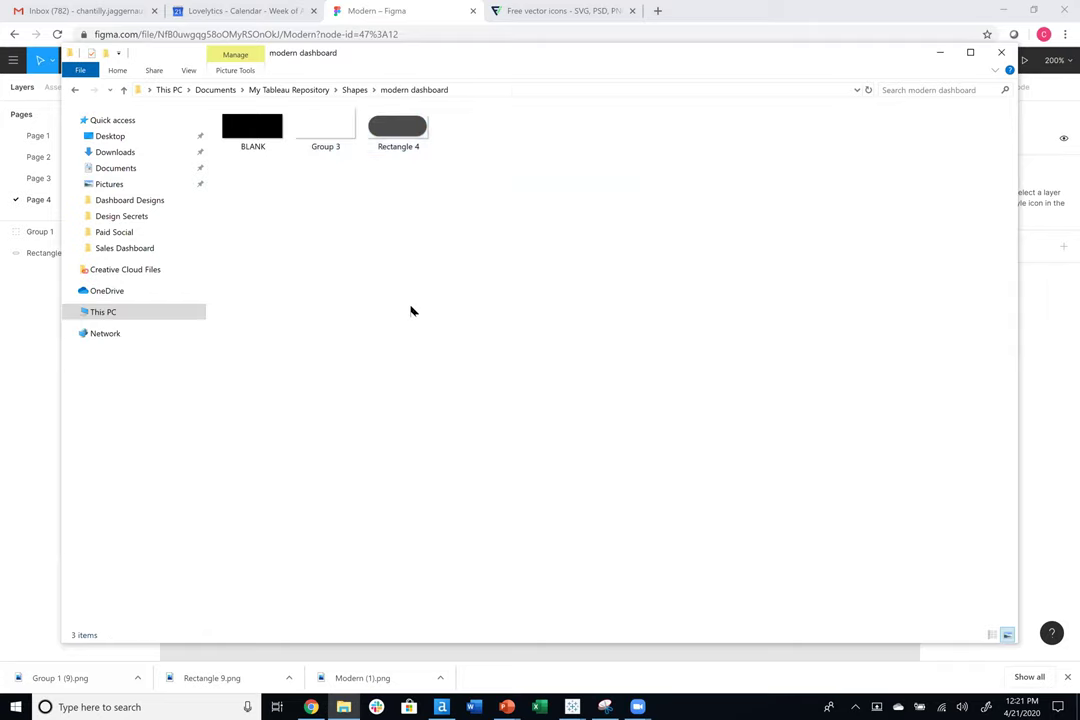
Switch to Tableau and check the fixed width and height of the DESIGN SECRETS Blank dashboard.
{"action": "left_click", "coordinate": [941, 53]}
{"action": "mouse_move", "coordinate": [572, 707]}
{"action": "left_click", "coordinate": [427, 645]}
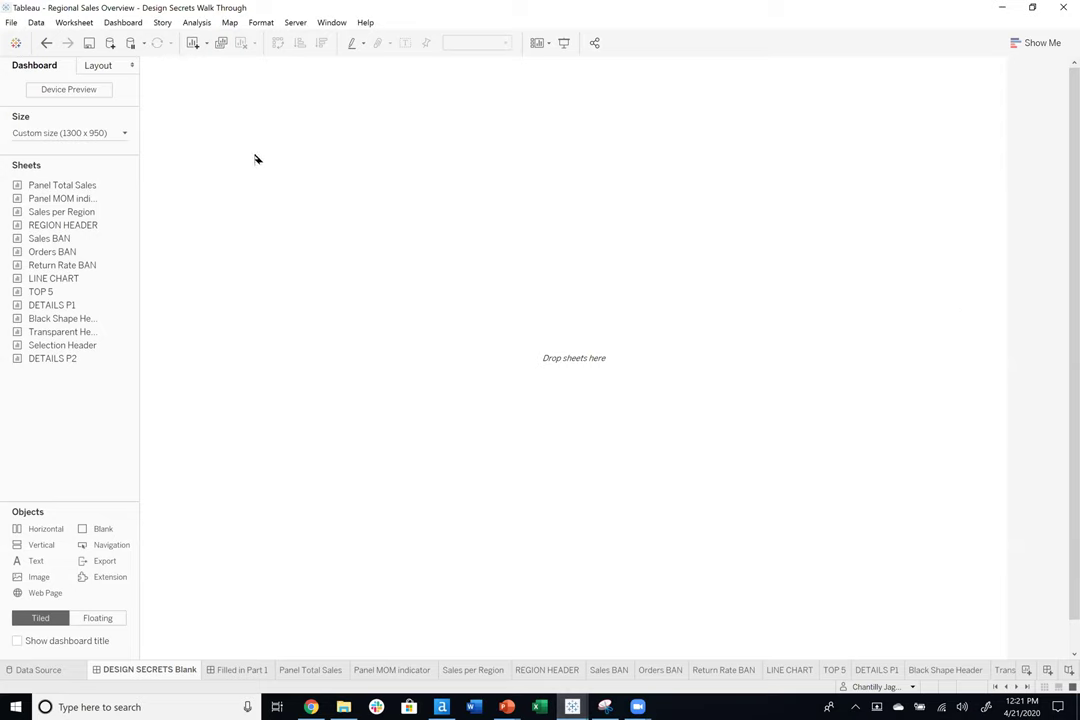
{"action": "left_click", "coordinate": [95, 134]}
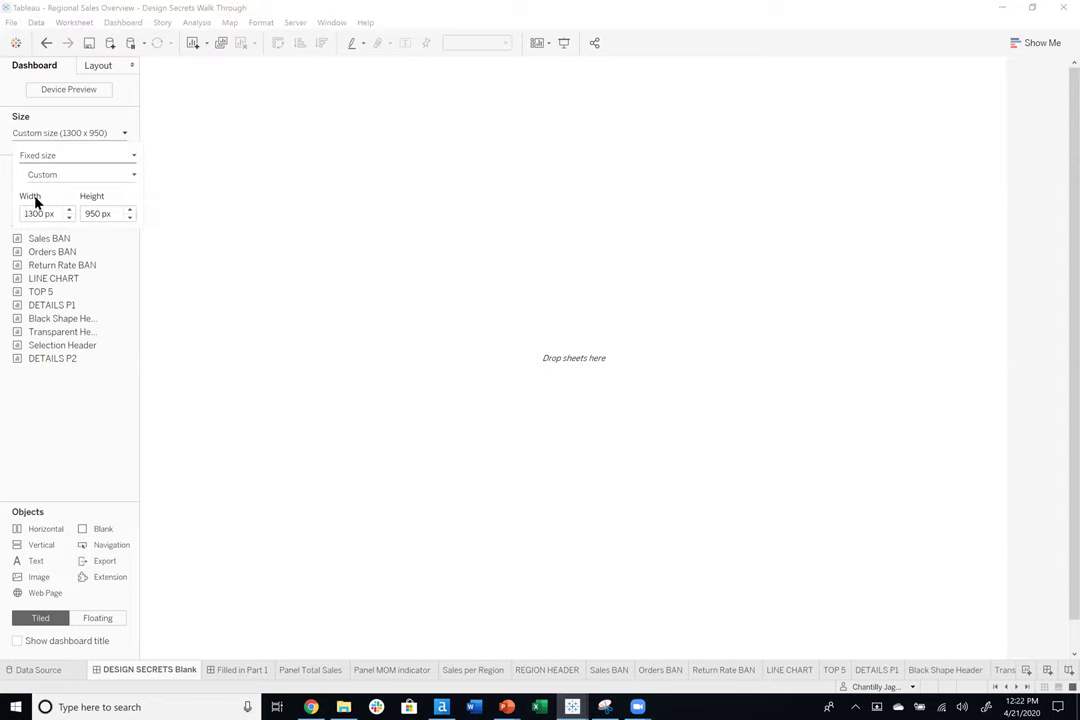
{"action": "left_click", "coordinate": [91, 215]}
{"action": "left_click", "coordinate": [866, 315]}
Show the "Fill in your template." slide in PowerPoint, and return to Tableau.
{"action": "left_click", "coordinate": [507, 707]}
{"action": "left_click", "coordinate": [432, 635]}
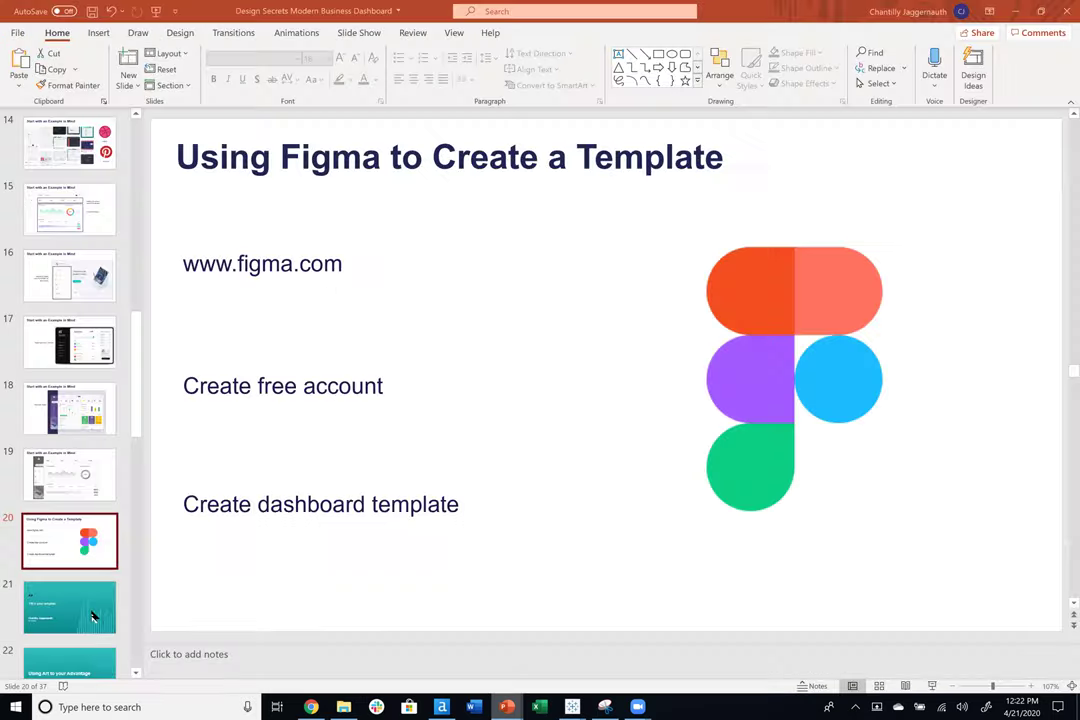
{"action": "left_click", "coordinate": [88, 612]}
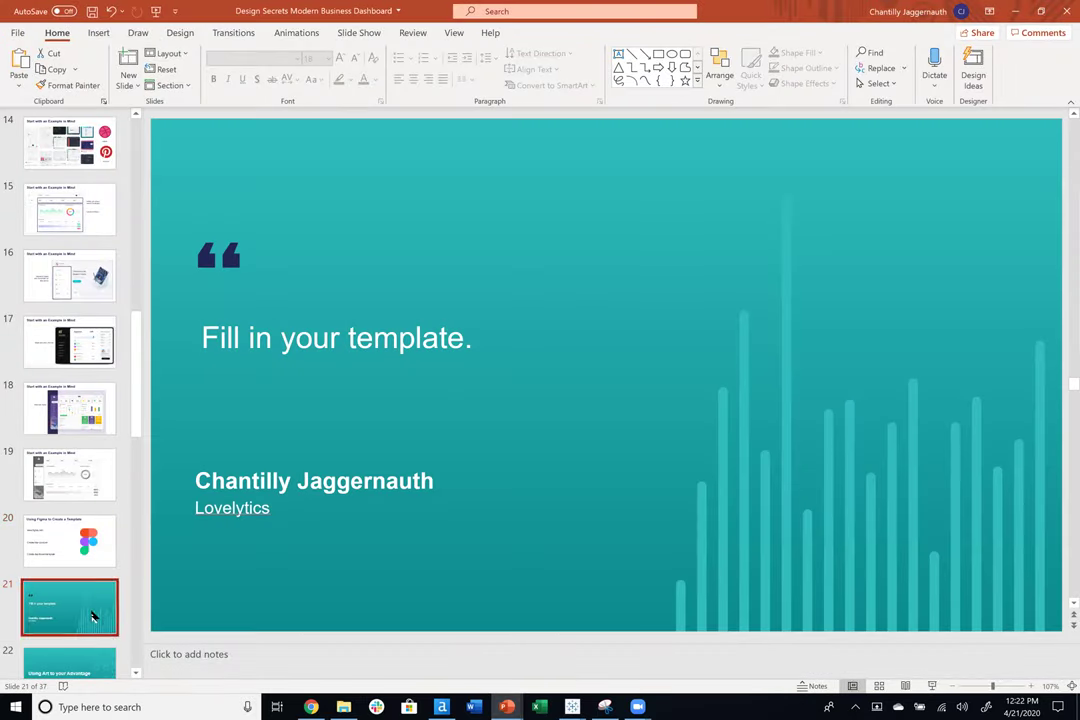
{"action": "left_click", "coordinate": [1015, 11]}
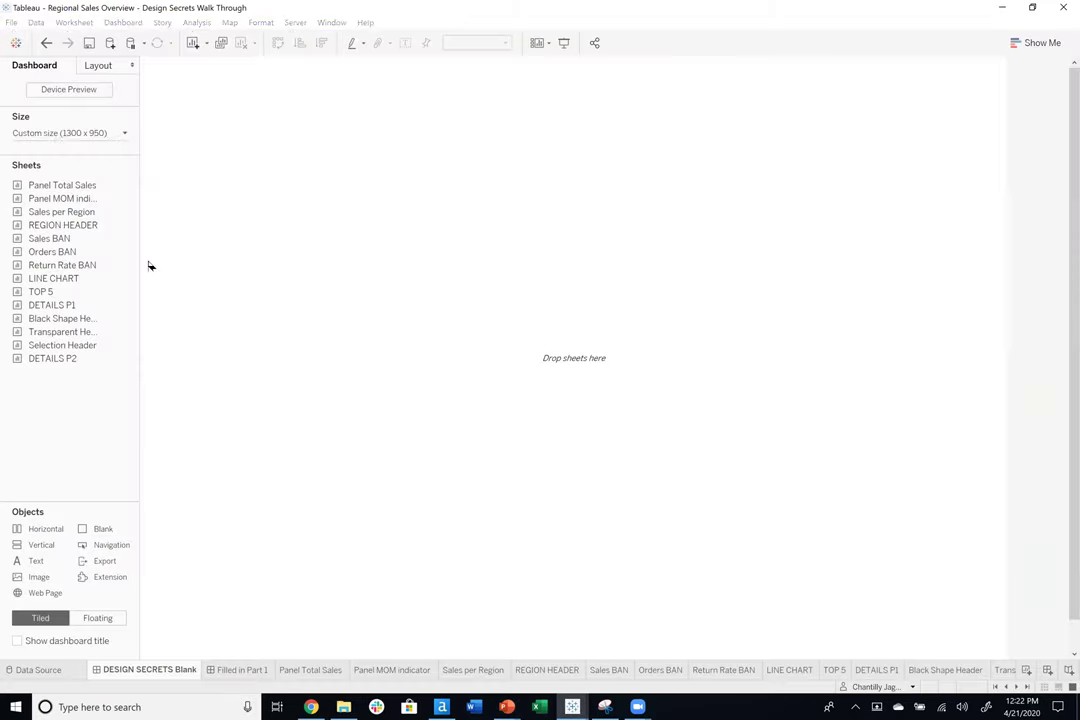
Add a tiled image object to the blank dashboard using Modern.png from the Sales Dashboard folder, without fitting or centering it.
{"action": "left_click_drag", "start_coordinate": [45, 577], "coordinate": [936, 72]}
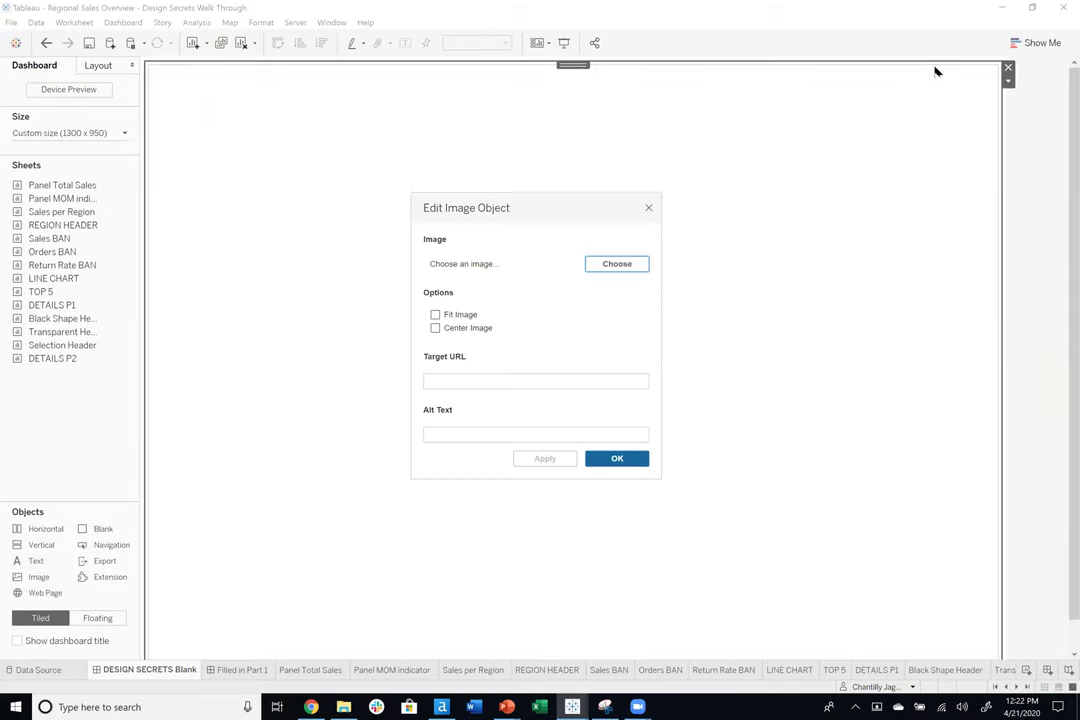
{"action": "left_click", "coordinate": [616, 264]}
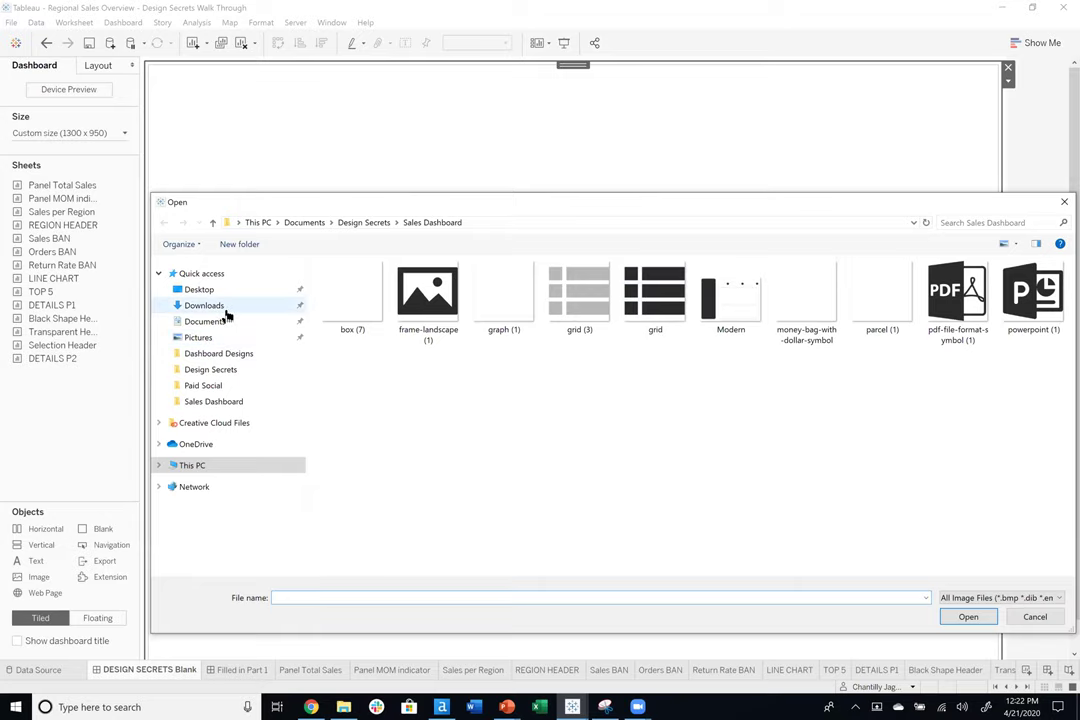
{"action": "left_click", "coordinate": [730, 295]}
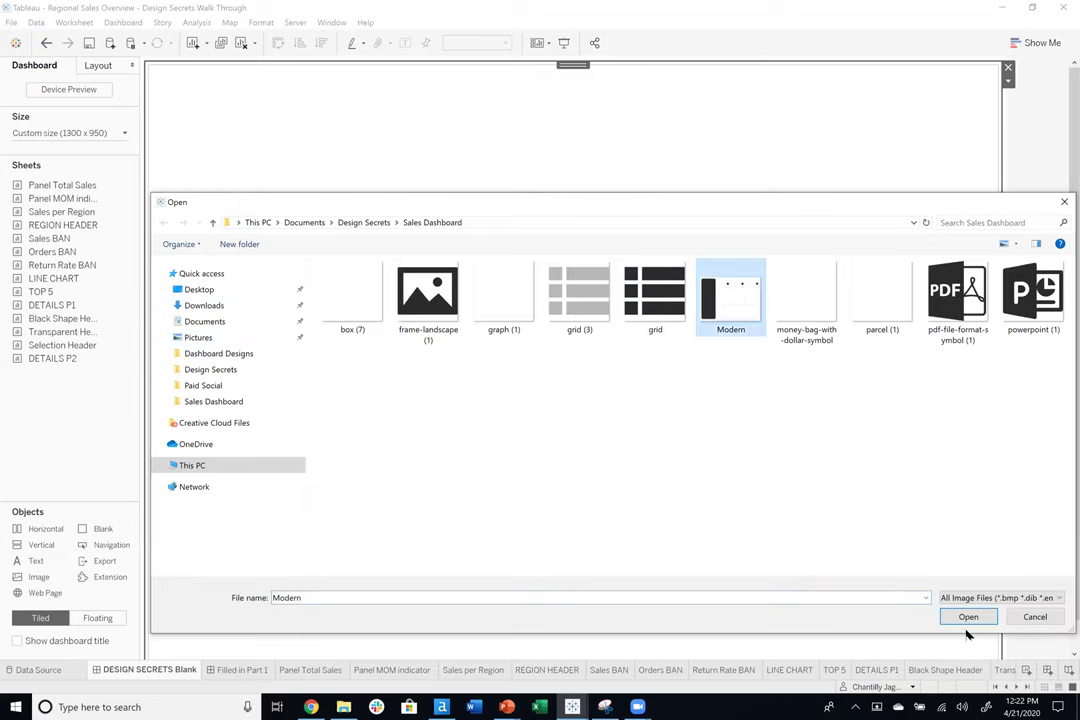
{"action": "left_click", "coordinate": [968, 617]}
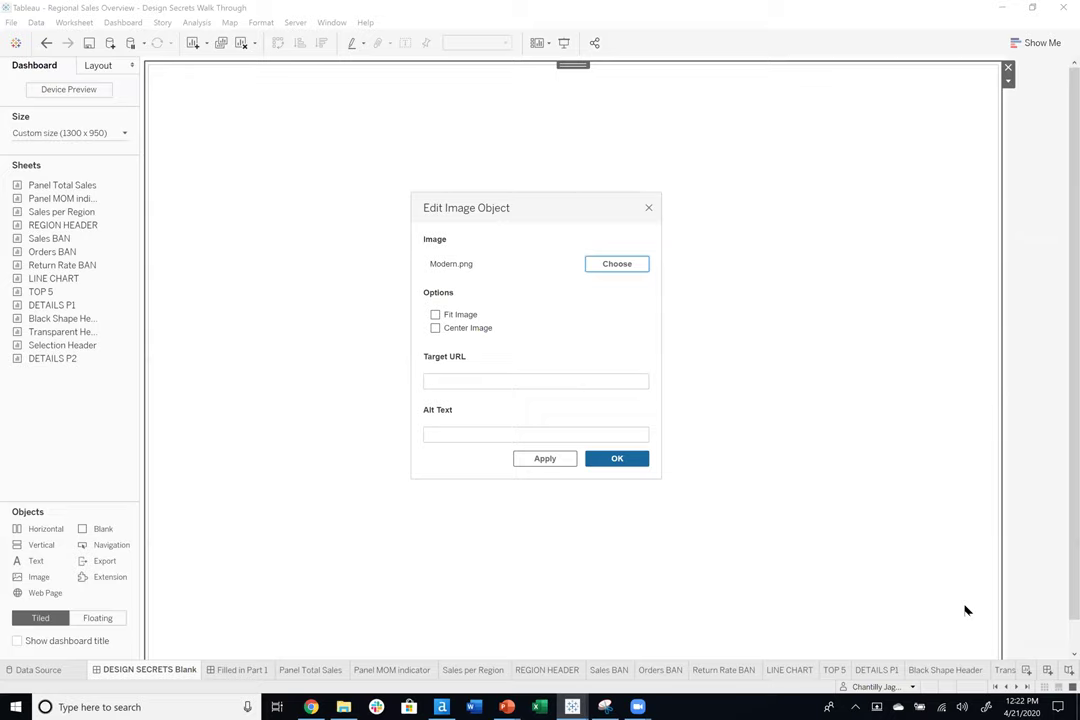
{"action": "left_click", "coordinate": [612, 458]}
{"action": "left_click", "coordinate": [1020, 318]}
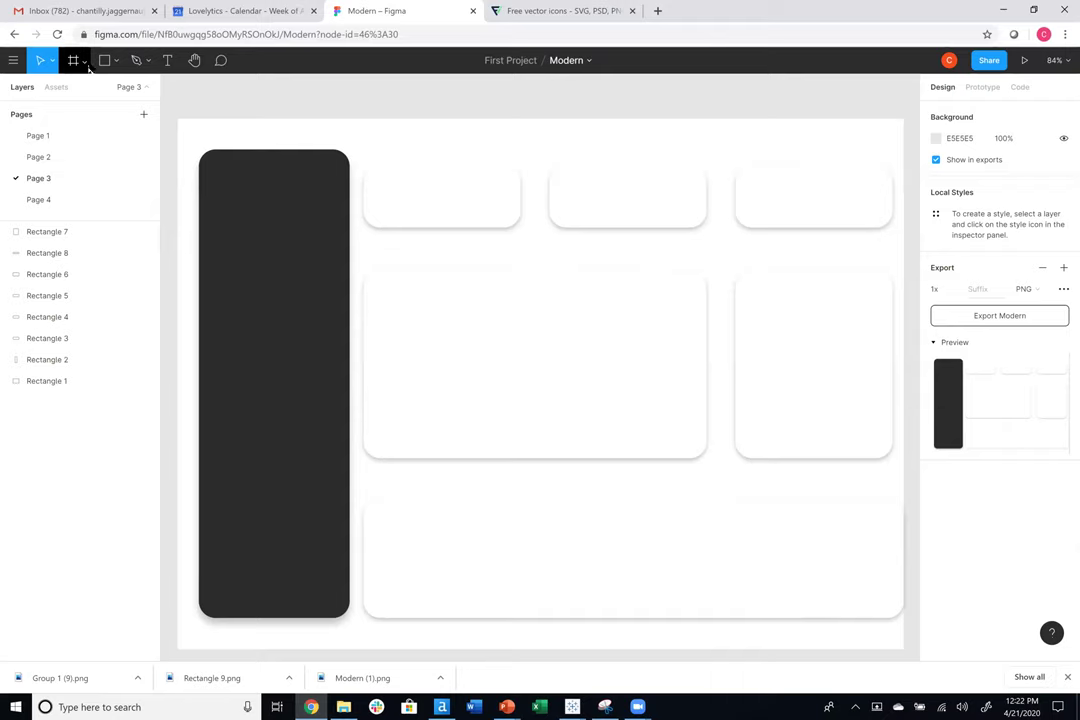
In Figma, draw an ellipse about 41 × 39 in the first small card's upper-right corner on Page 3 and fill it with 2B2B2C.
{"action": "left_click", "coordinate": [86, 62]}
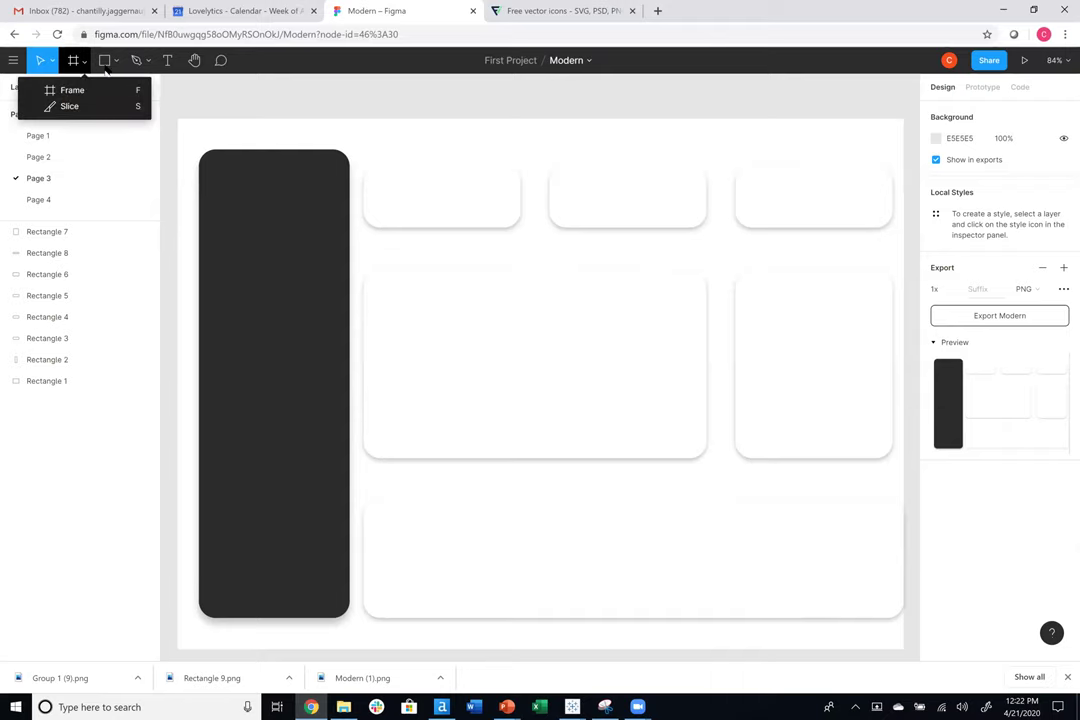
{"action": "left_click", "coordinate": [86, 62]}
{"action": "left_click", "coordinate": [116, 61]}
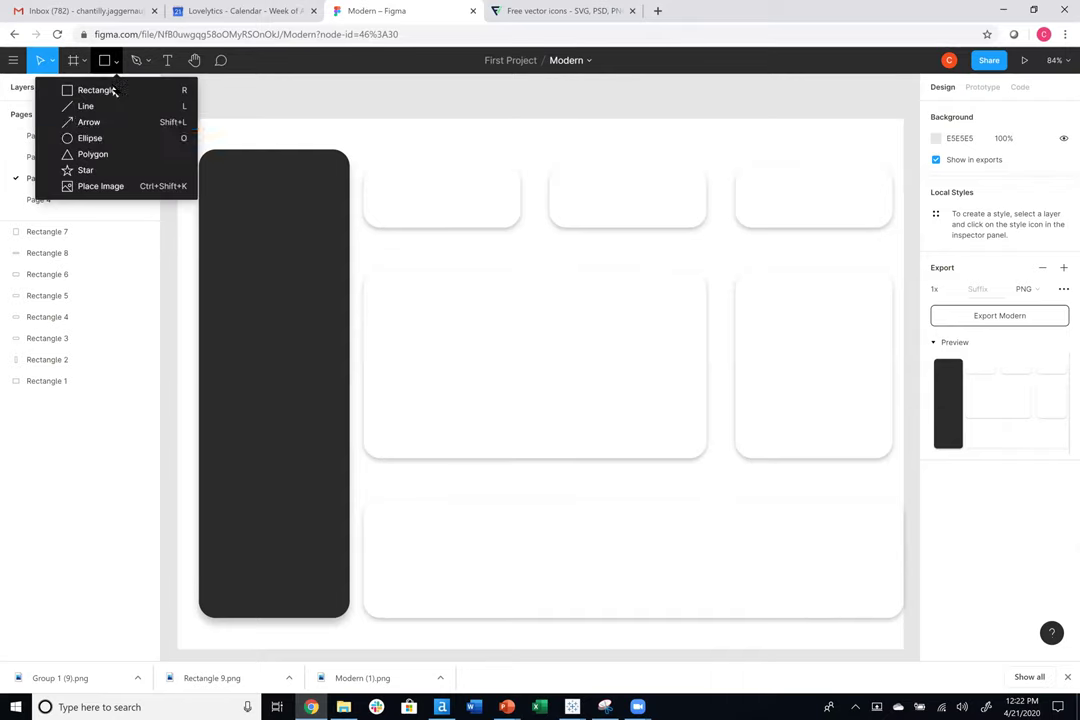
{"action": "left_click", "coordinate": [90, 138]}
{"action": "left_click_drag", "start_coordinate": [489, 168], "coordinate": [515, 195]}
{"action": "left_click", "coordinate": [936, 295]}
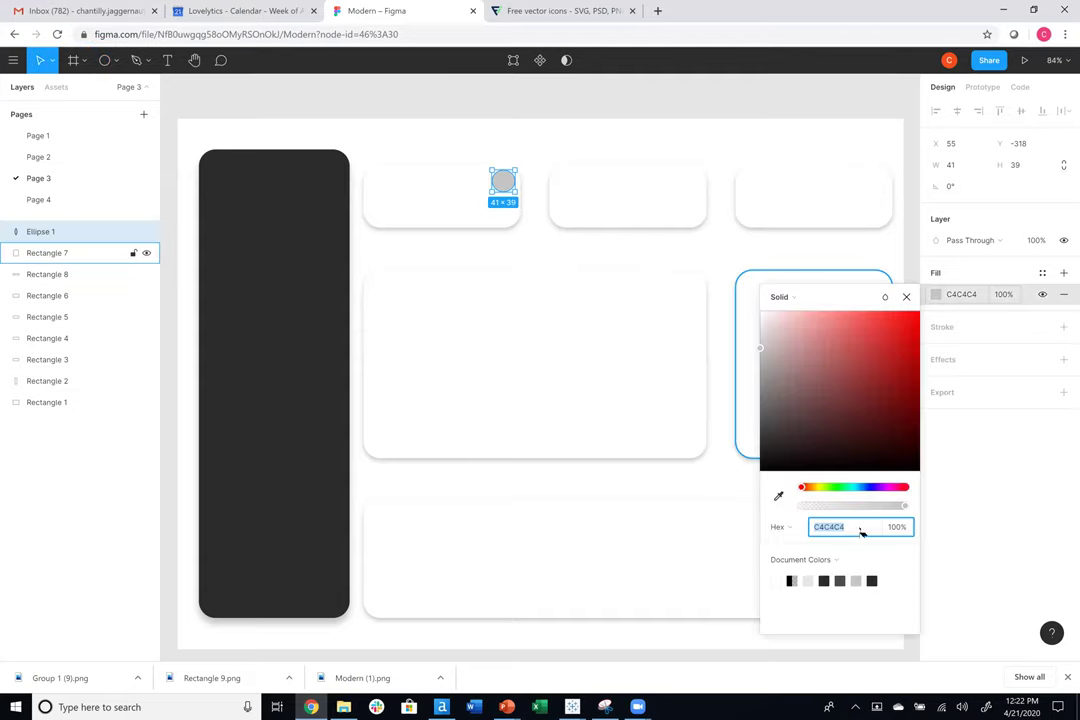
{"action": "type", "text": "2b2b2c"}
{"action": "key", "text": "Return"}
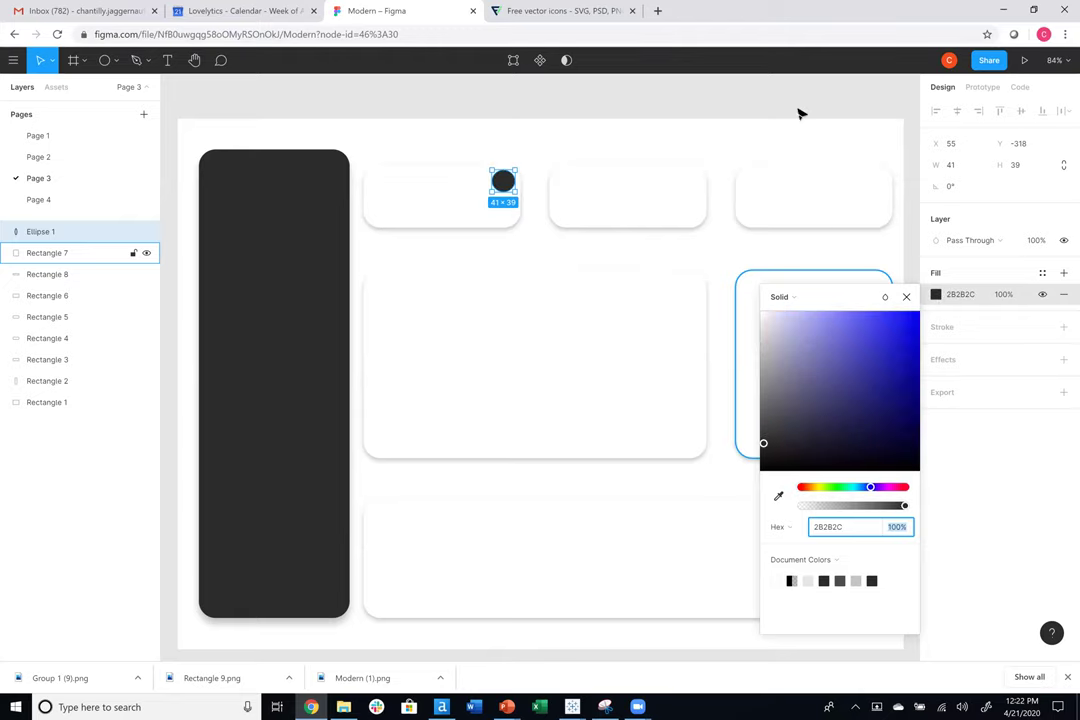
{"action": "left_click", "coordinate": [530, 284]}
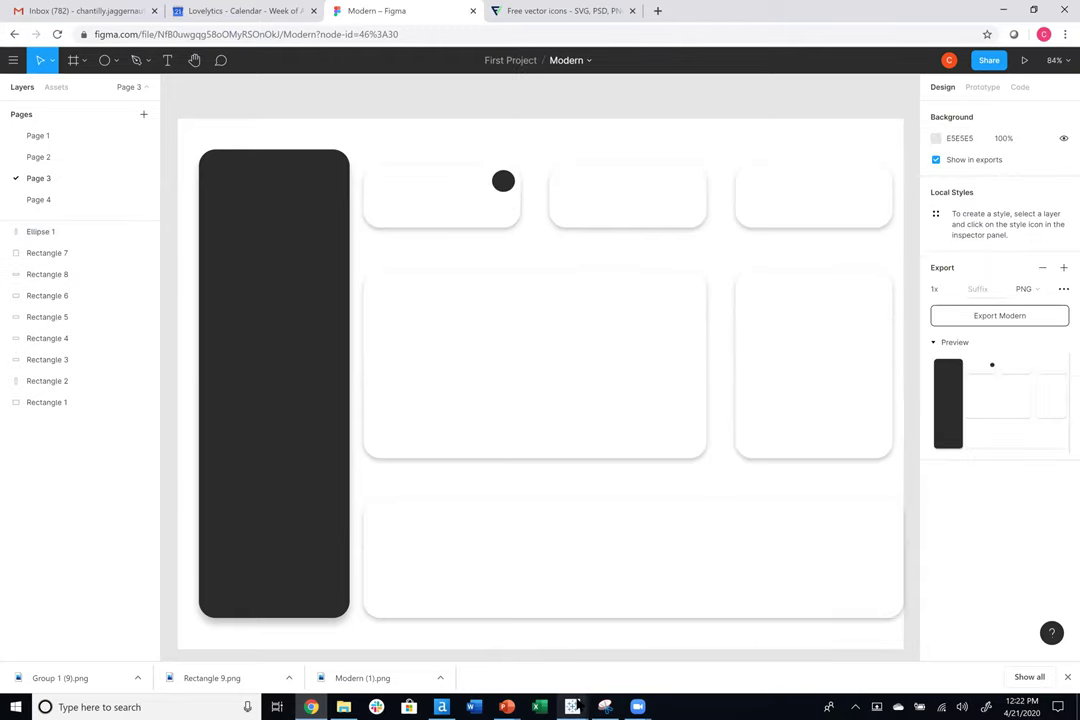
In Tableau, reduce the outer padding of the dashboard's background image by 4 and deselect the image.
{"action": "mouse_move", "coordinate": [572, 707]}
{"action": "left_click", "coordinate": [448, 660]}
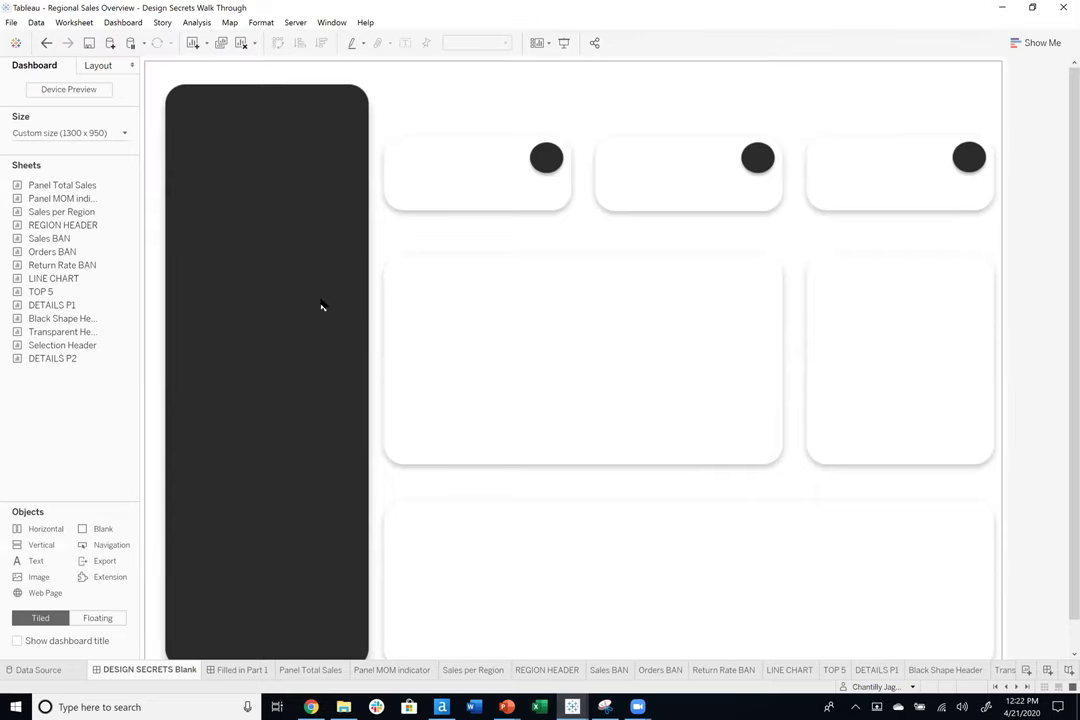
{"action": "left_click", "coordinate": [99, 66]}
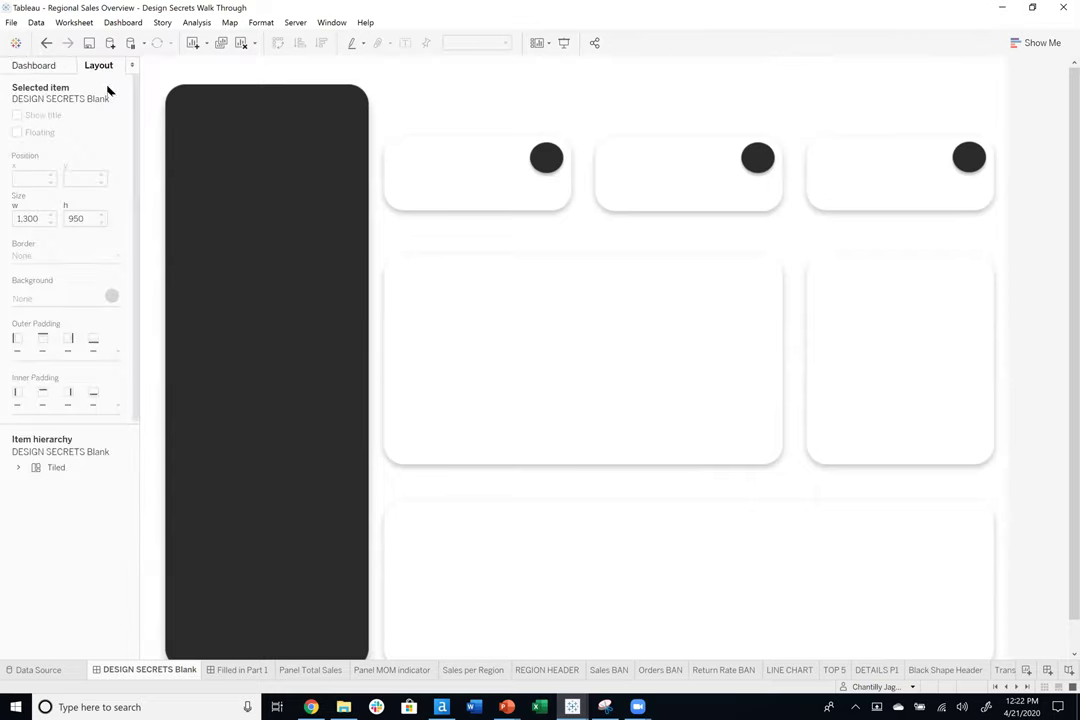
{"action": "left_click", "coordinate": [293, 333]}
{"action": "left_click", "coordinate": [66, 352]}
{"action": "left_click", "coordinate": [95, 402]}
{"action": "left_click", "coordinate": [95, 405]}
{"action": "left_click", "coordinate": [95, 405]}
{"action": "left_click", "coordinate": [95, 405]}
{"action": "left_click", "coordinate": [35, 66]}
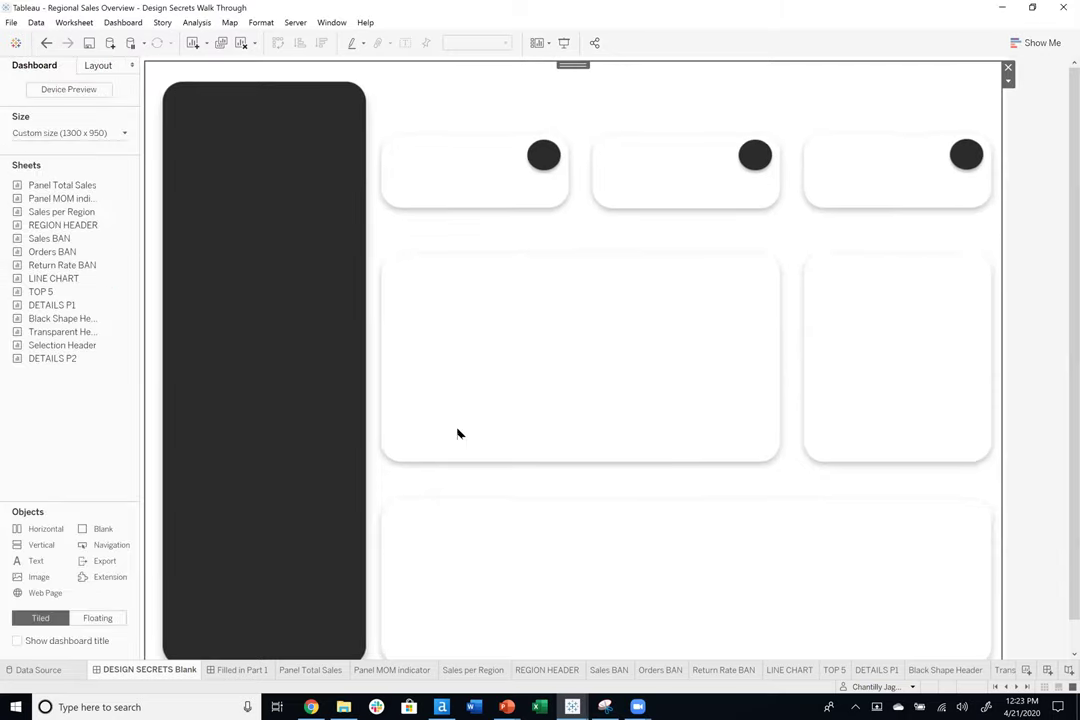
{"action": "left_click", "coordinate": [987, 203]}
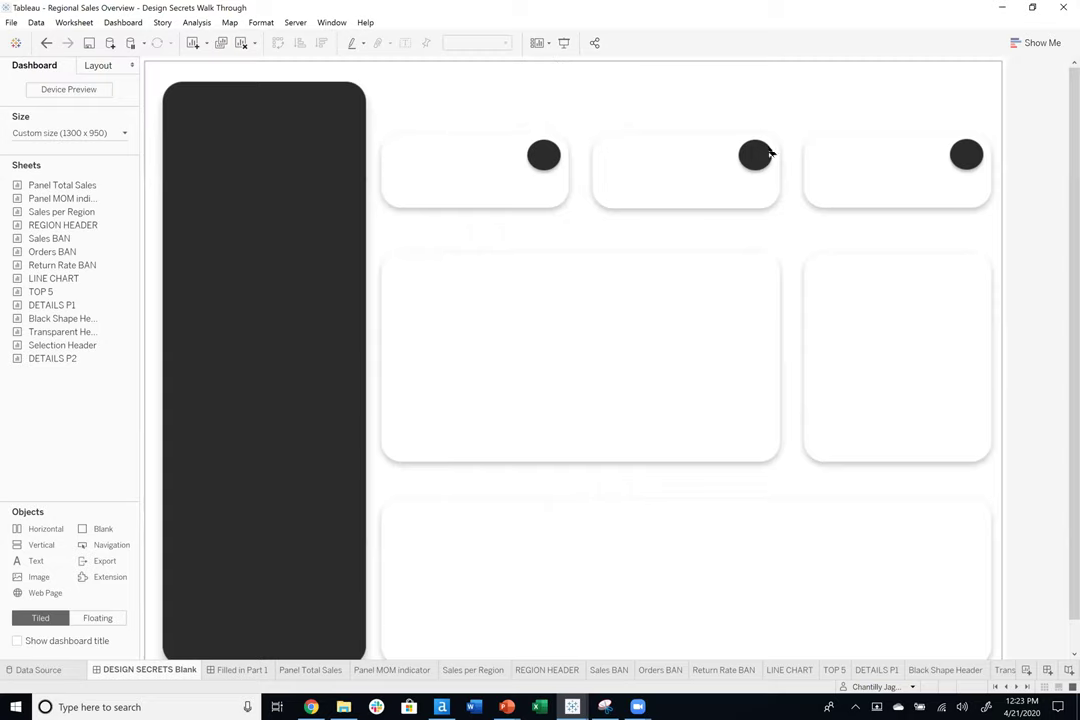
Look through the Panel Total Sales, Sales BAN and Orders BAN worksheets.
{"action": "left_click", "coordinate": [313, 672]}
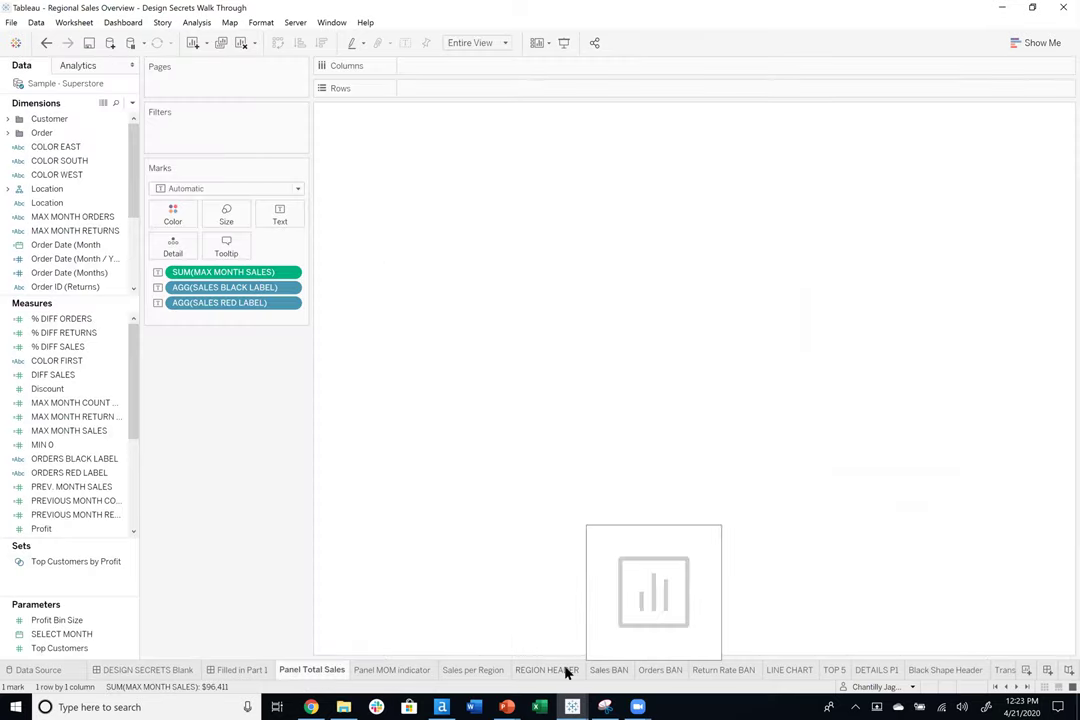
{"action": "left_click", "coordinate": [608, 671]}
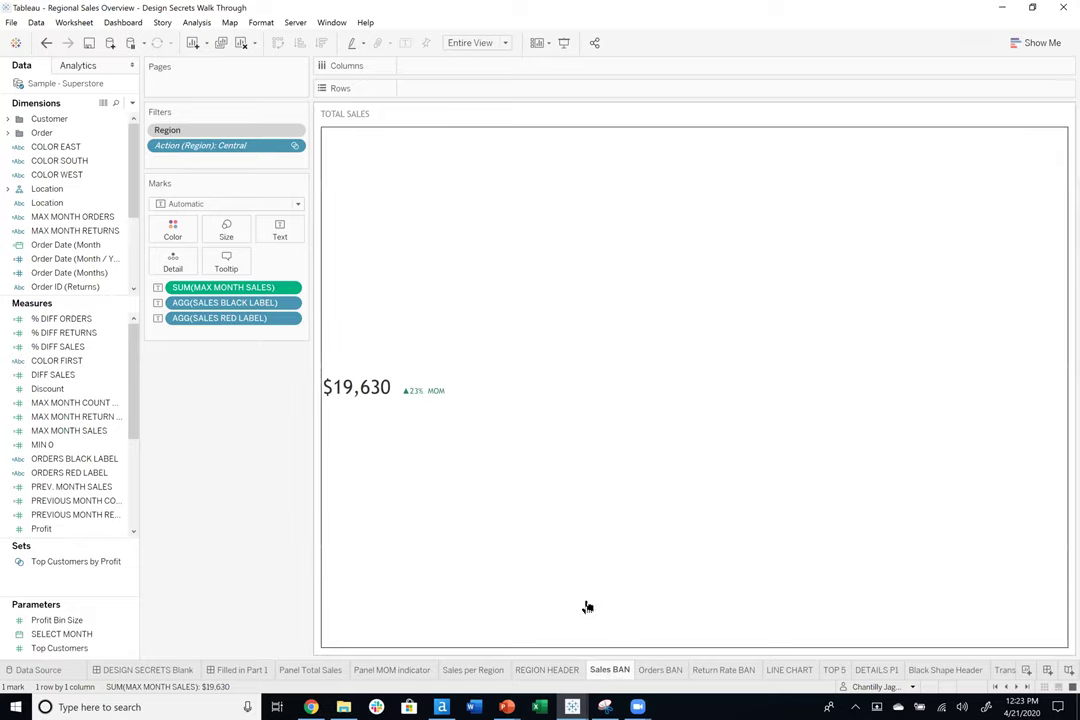
{"action": "left_click", "coordinate": [659, 670]}
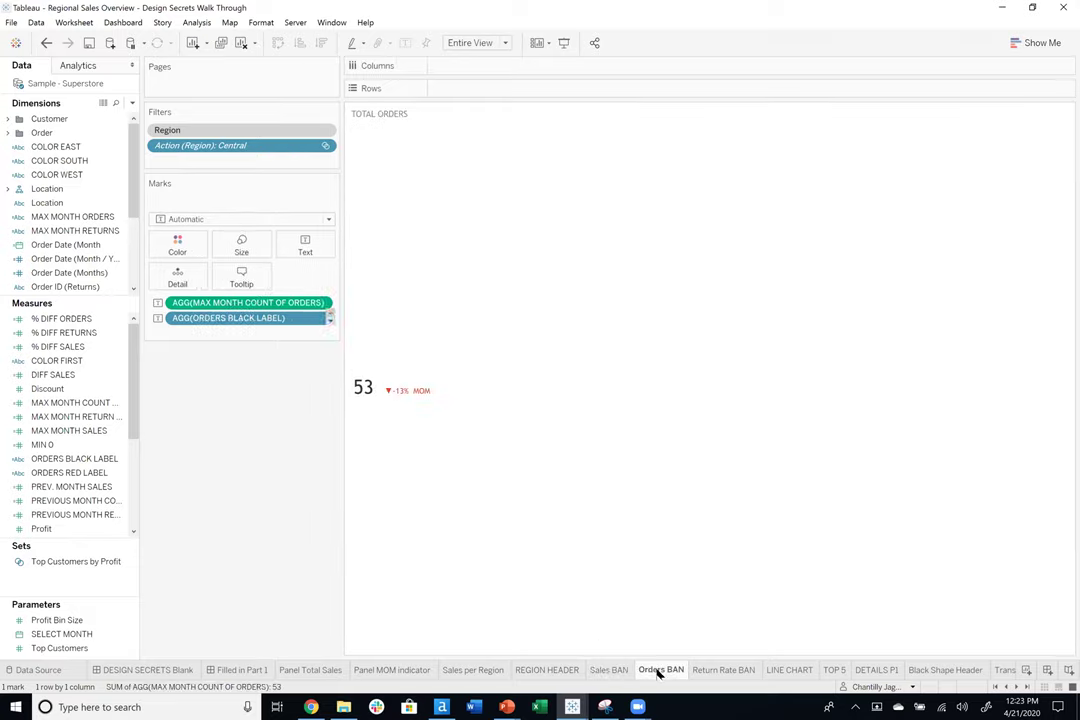
Examine the fields and formatting in the Orders BAN text label, and view the Return Rate BAN worksheet.
{"action": "left_click", "coordinate": [305, 230]}
{"action": "left_click", "coordinate": [404, 259]}
{"action": "double_click", "coordinate": [481, 325]}
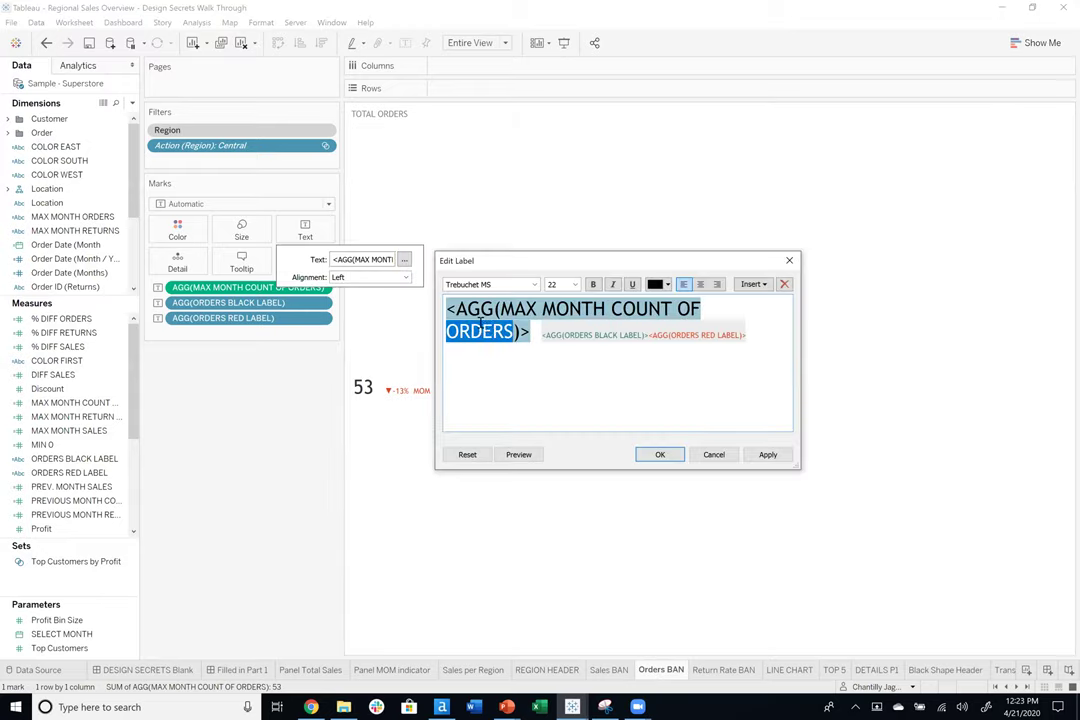
{"action": "double_click", "coordinate": [547, 334]}
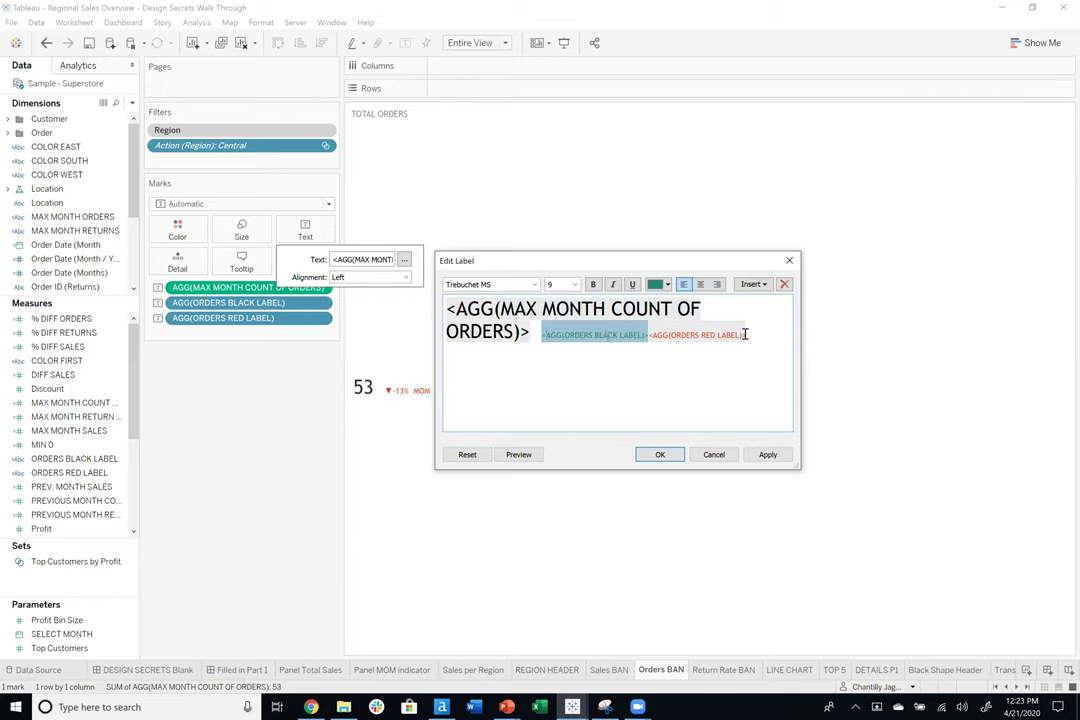
{"action": "left_click_drag", "start_coordinate": [745, 334], "coordinate": [540, 335]}
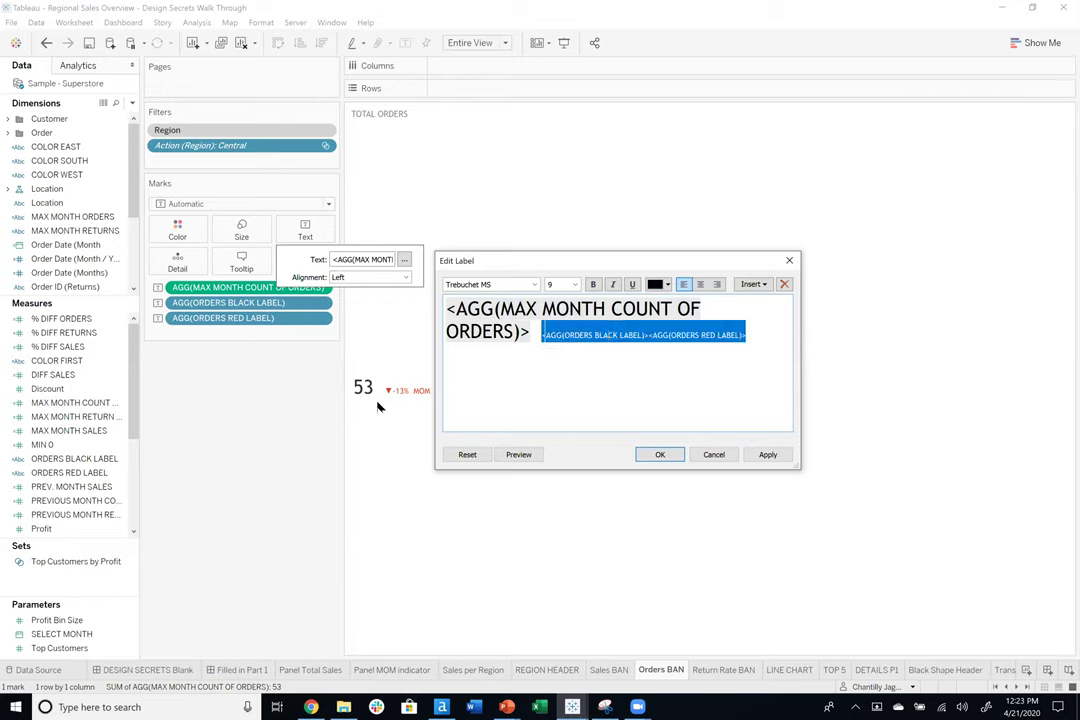
{"action": "left_click", "coordinate": [659, 454]}
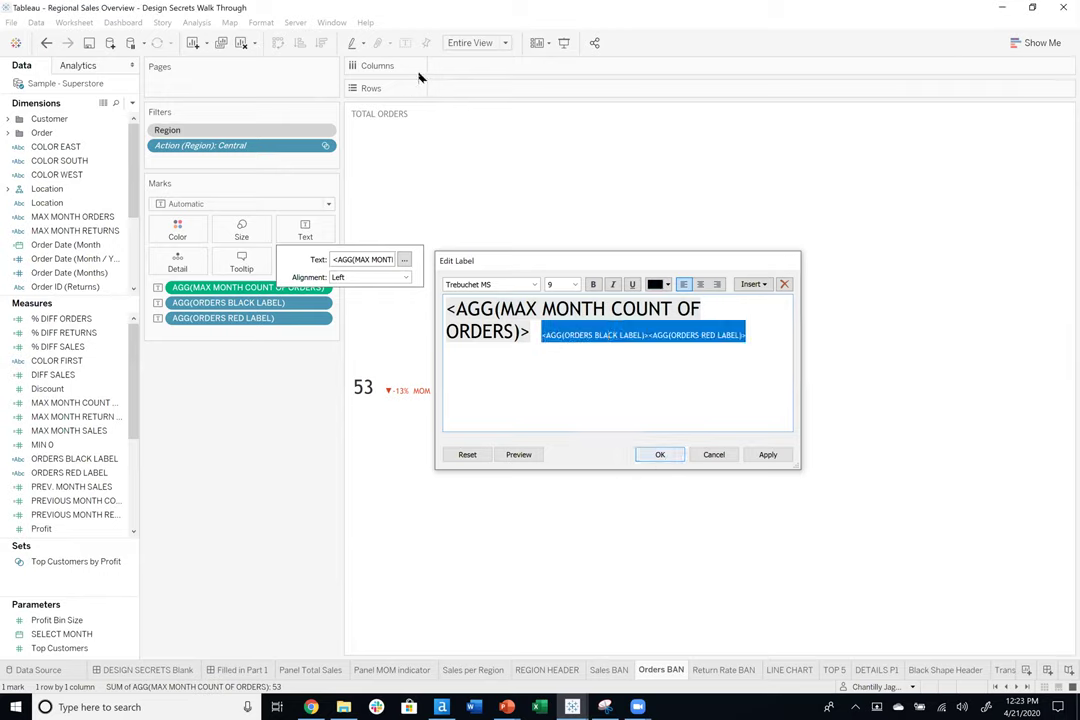
{"action": "left_click", "coordinate": [719, 671]}
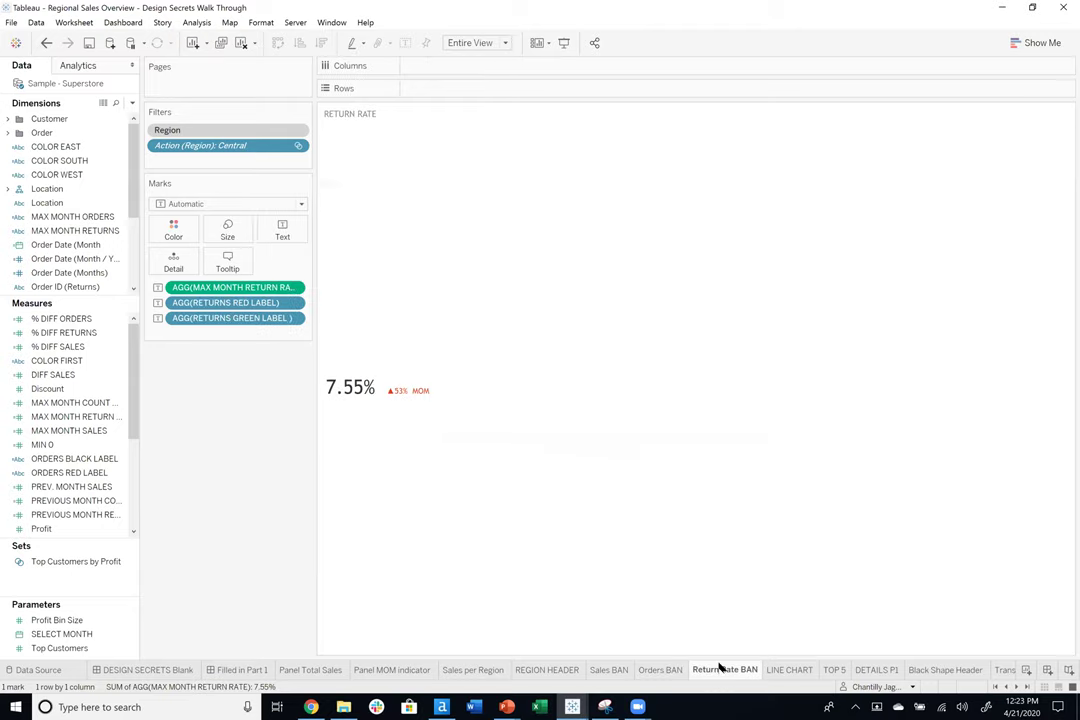
Look through the LINE CHART, TOP 5 and DETAILS P1 worksheets and the Filled in Part 1 dashboard.
{"action": "left_click", "coordinate": [789, 670]}
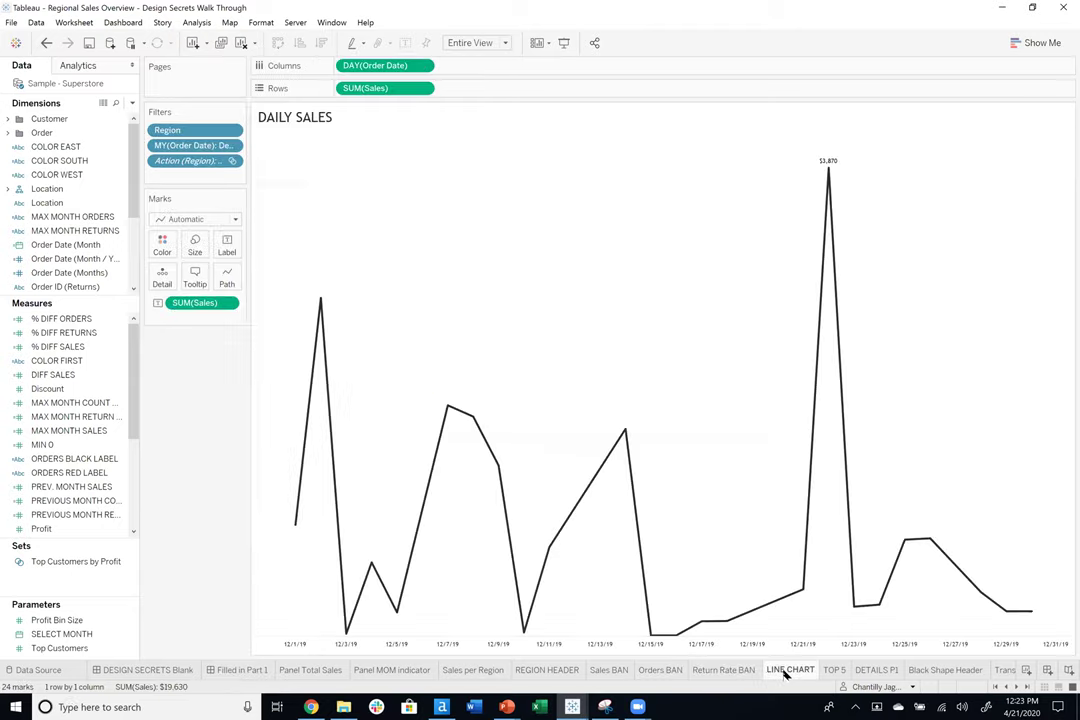
{"action": "left_click", "coordinate": [835, 670]}
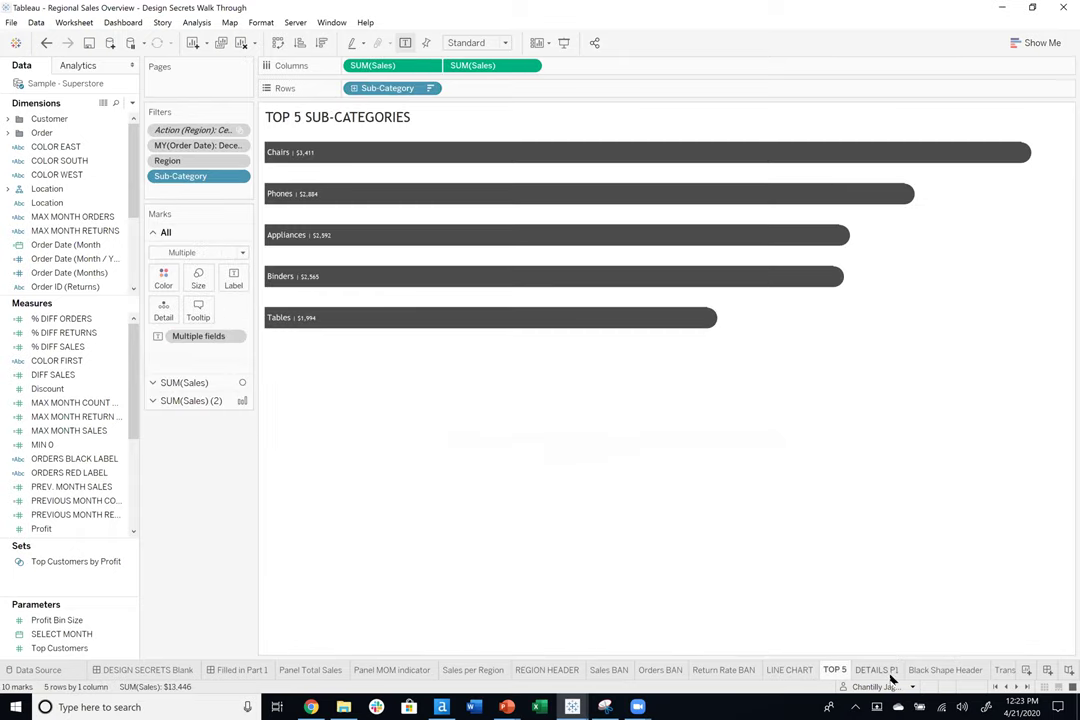
{"action": "key", "text": "ctrl+Tab"}
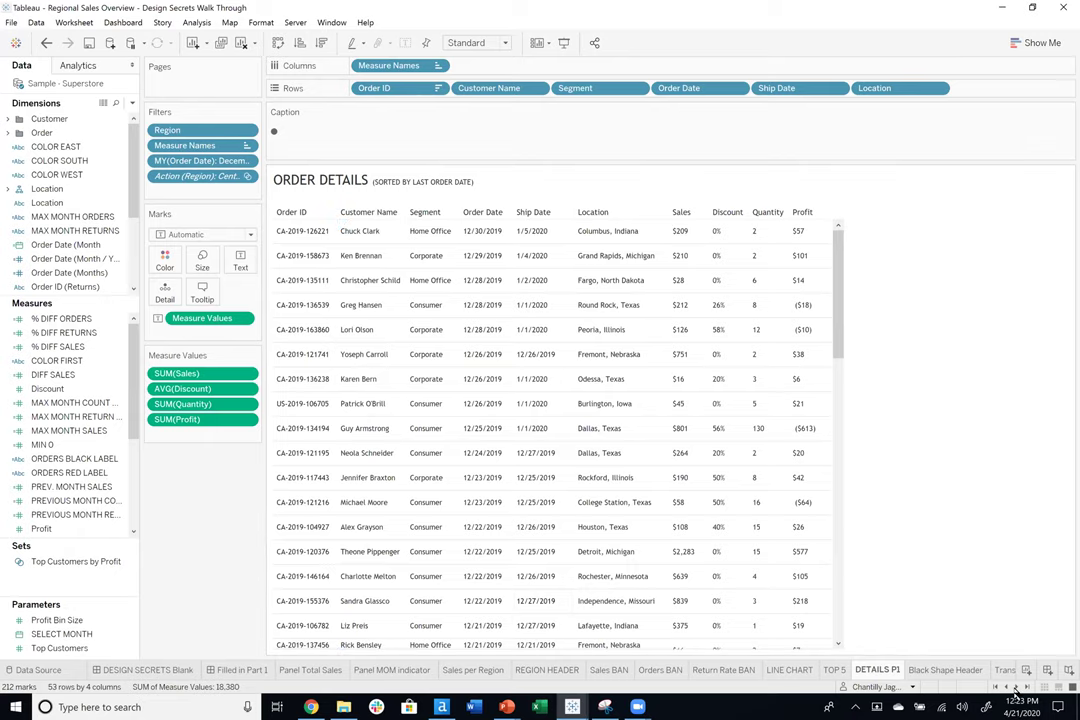
{"action": "left_click", "coordinate": [1016, 688]}
{"action": "left_click", "coordinate": [1016, 688]}
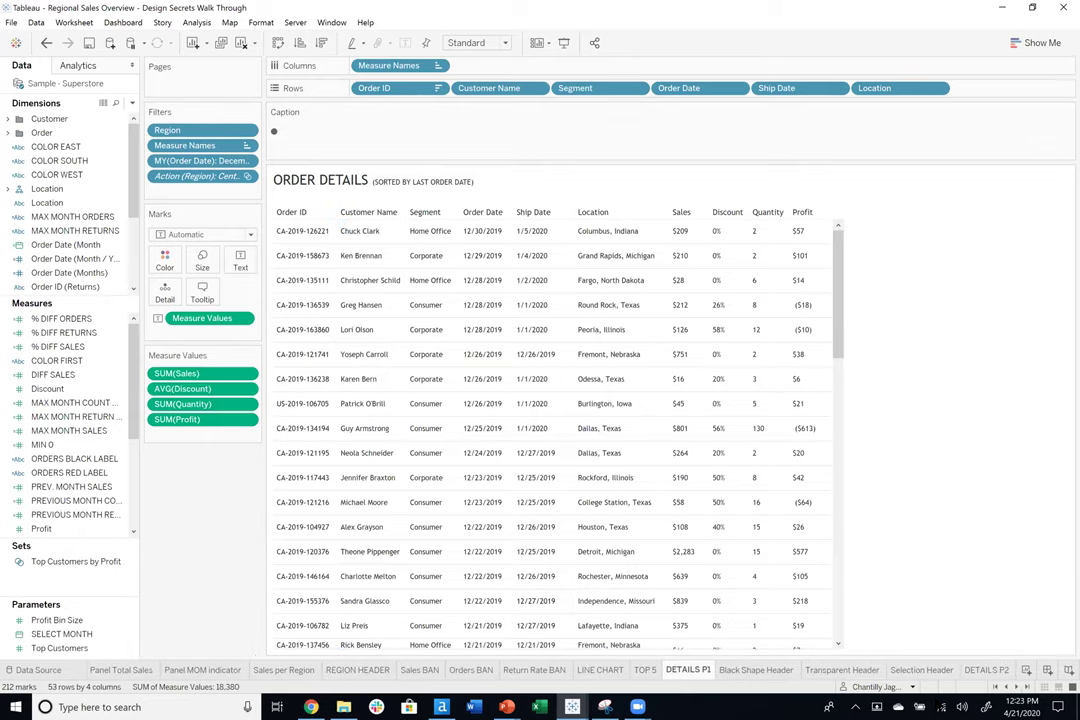
{"action": "left_click", "coordinate": [997, 689]}
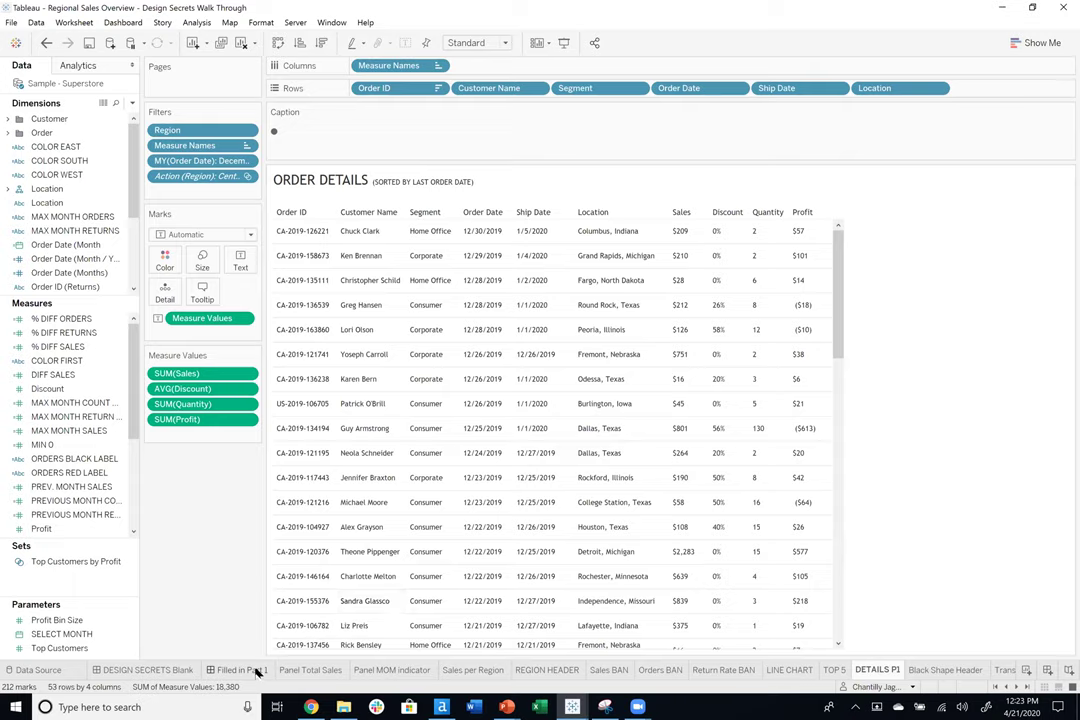
{"action": "left_click", "coordinate": [240, 670]}
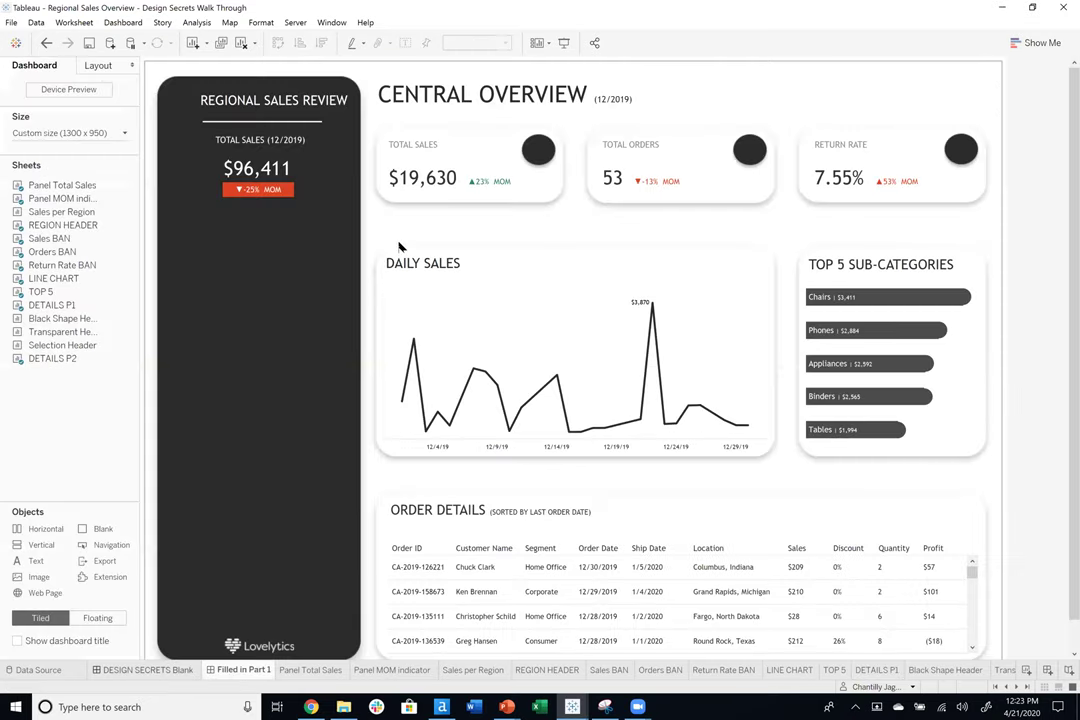
On the DESIGN SECRETS Blank dashboard, place Sales BAN as a floating sheet in the first small card, sized beside the circle and fitted to Entire View.
{"action": "left_click", "coordinate": [150, 669]}
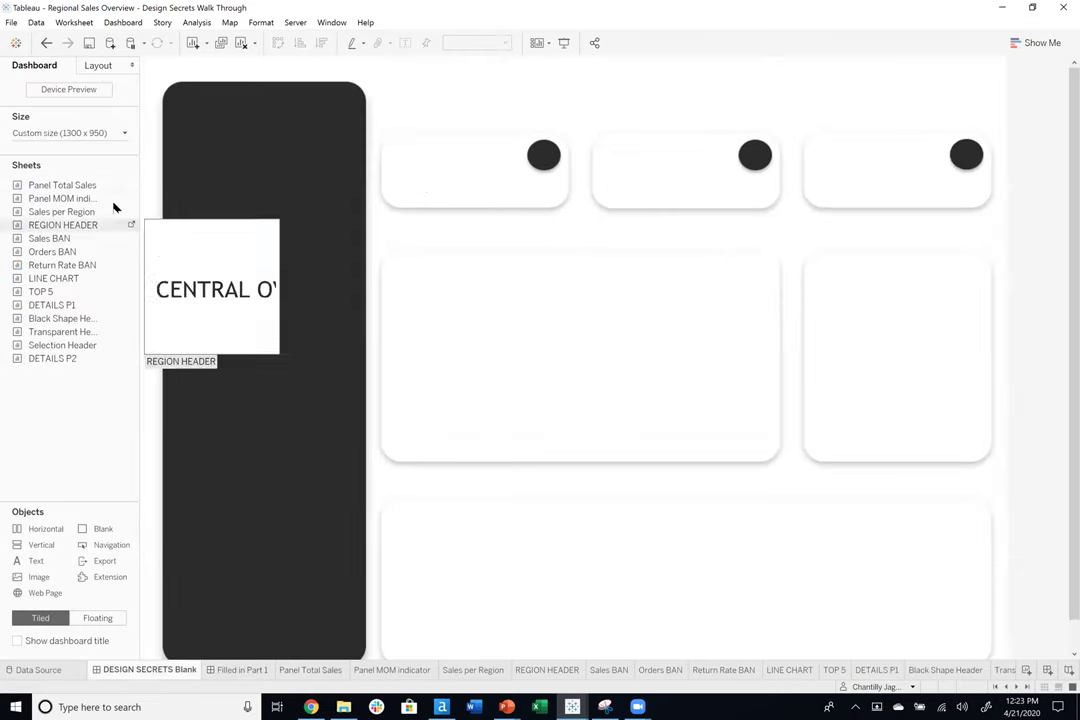
{"action": "left_click", "coordinate": [105, 617]}
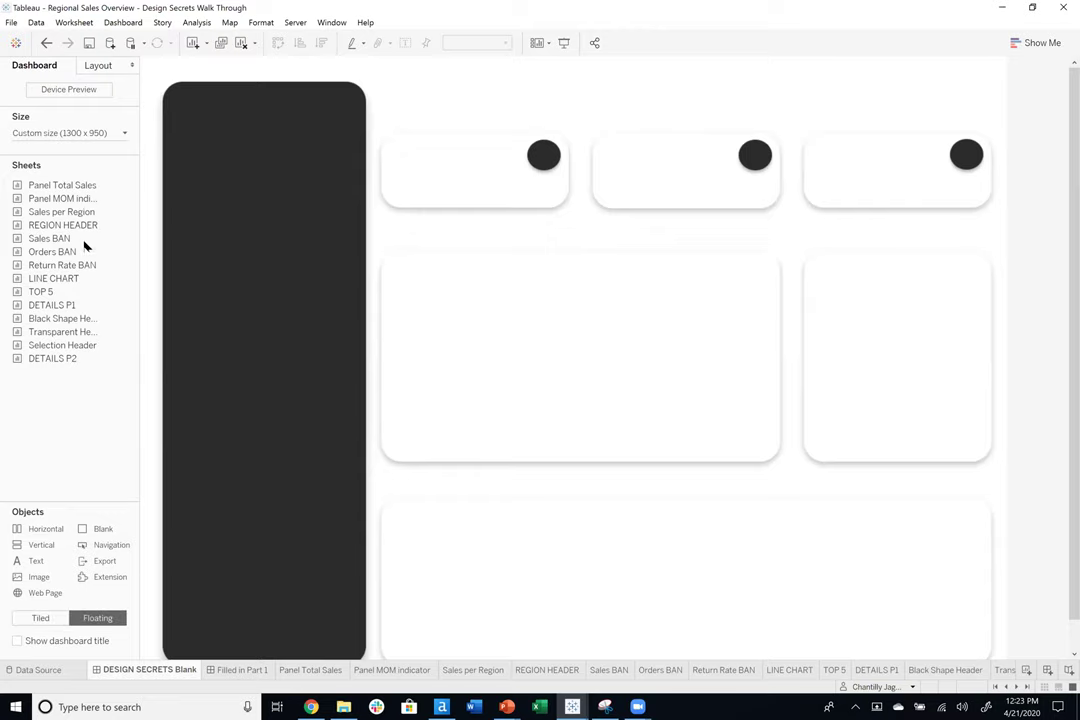
{"action": "mouse_move", "coordinate": [72, 224]}
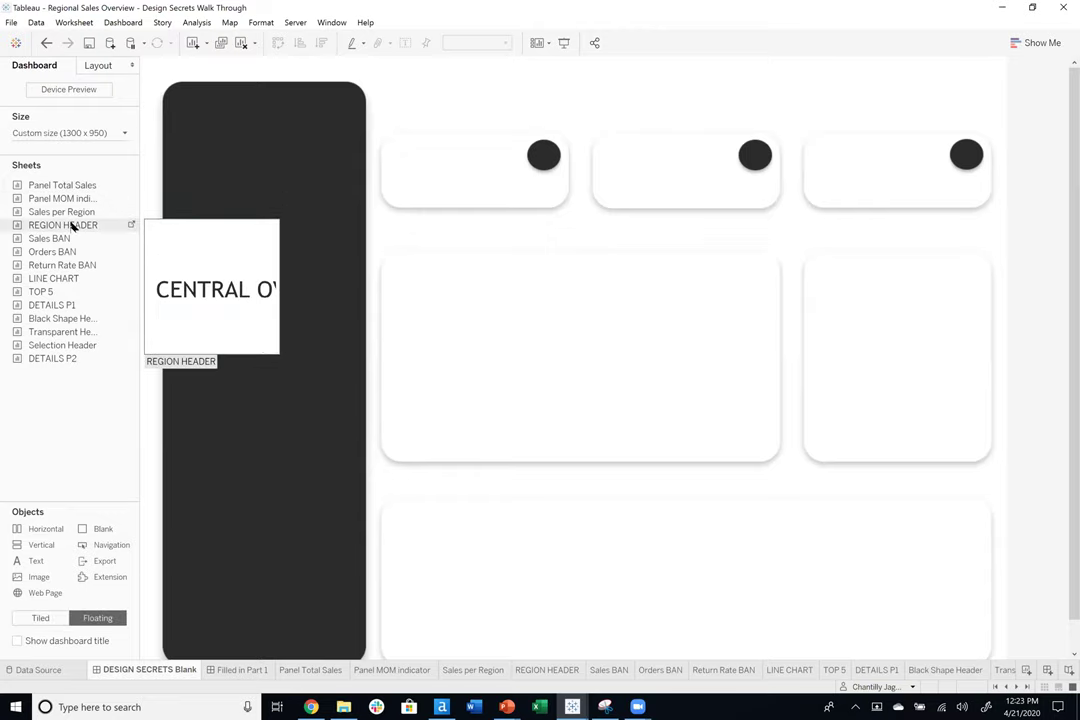
{"action": "left_click_drag", "start_coordinate": [72, 240], "coordinate": [390, 140]}
{"action": "left_click", "coordinate": [495, 42]}
{"action": "left_click", "coordinate": [497, 90]}
{"action": "left_click_drag", "start_coordinate": [673, 338], "coordinate": [525, 208]}
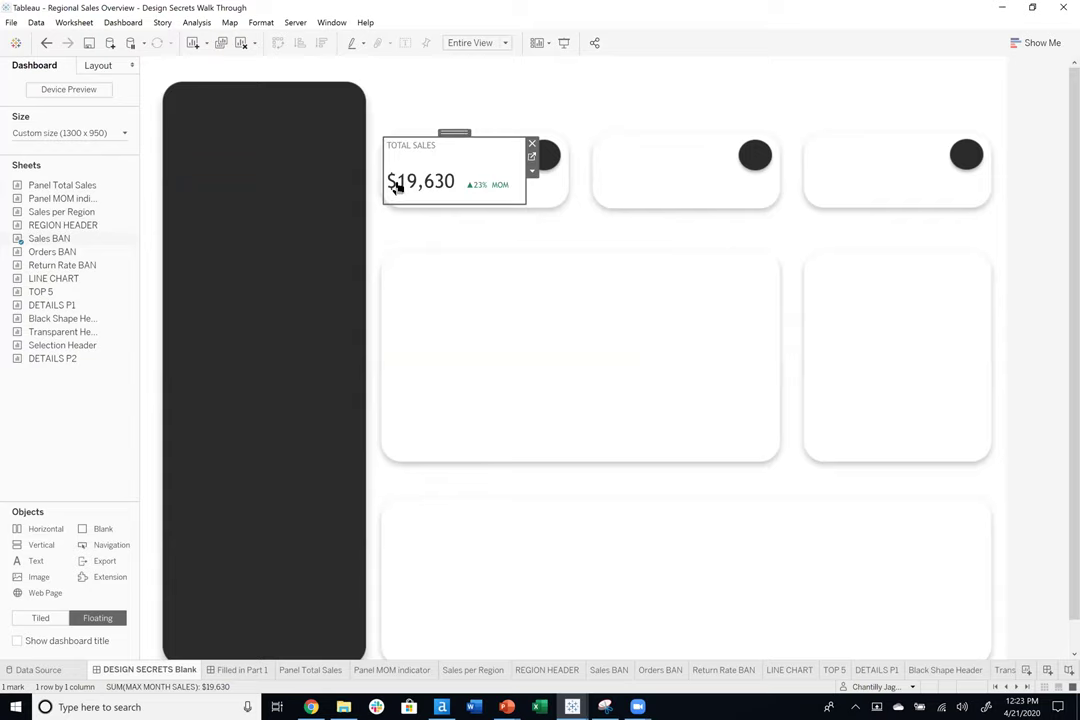
{"action": "left_click_drag", "start_coordinate": [388, 190], "coordinate": [388, 188]}
{"action": "left_click", "coordinate": [575, 110]}
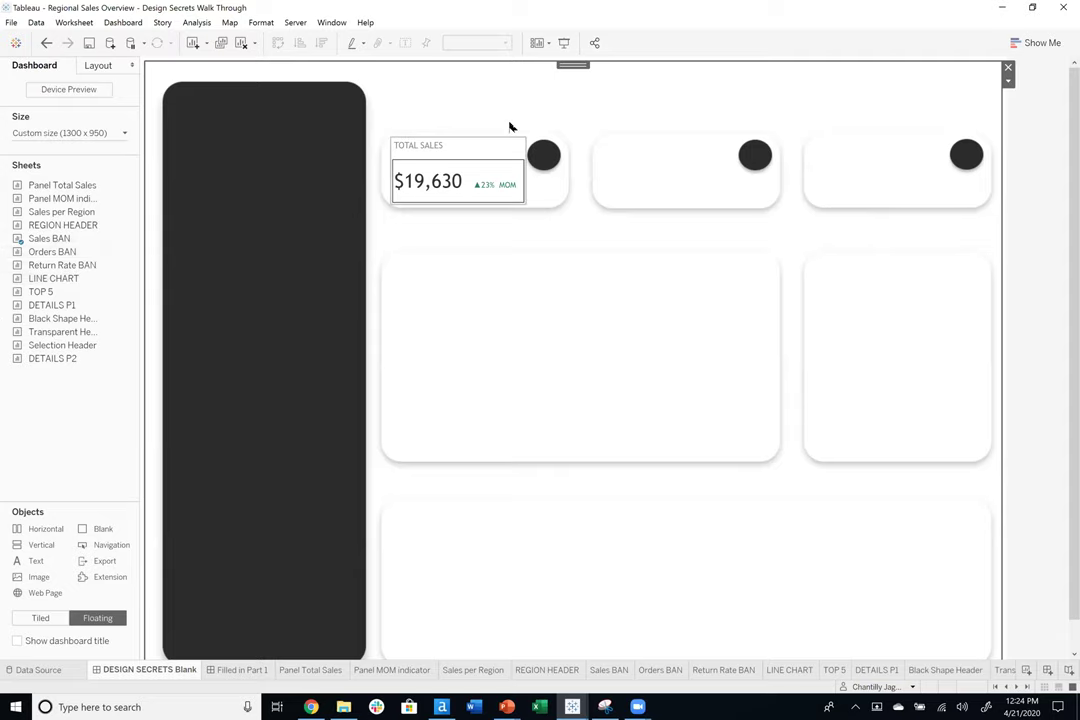
View the Filled in Part 1 dashboard and switch to Figma to examine the button shapes on Page 4.
{"action": "left_click", "coordinate": [244, 669]}
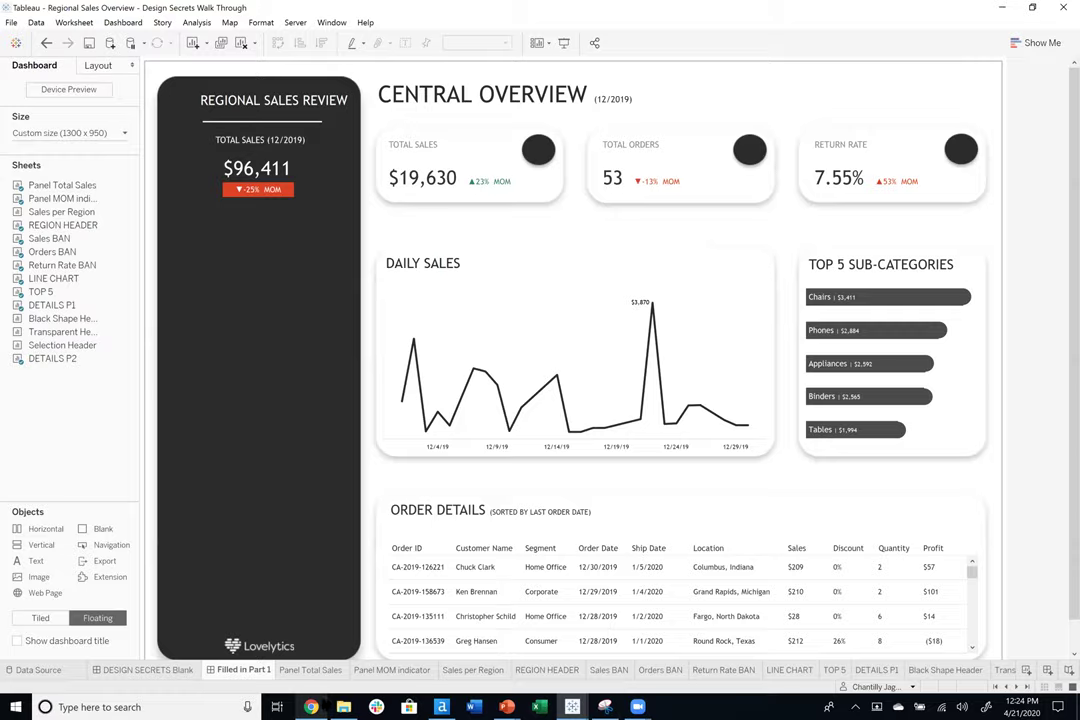
{"action": "left_click", "coordinate": [313, 707]}
{"action": "left_click", "coordinate": [67, 200]}
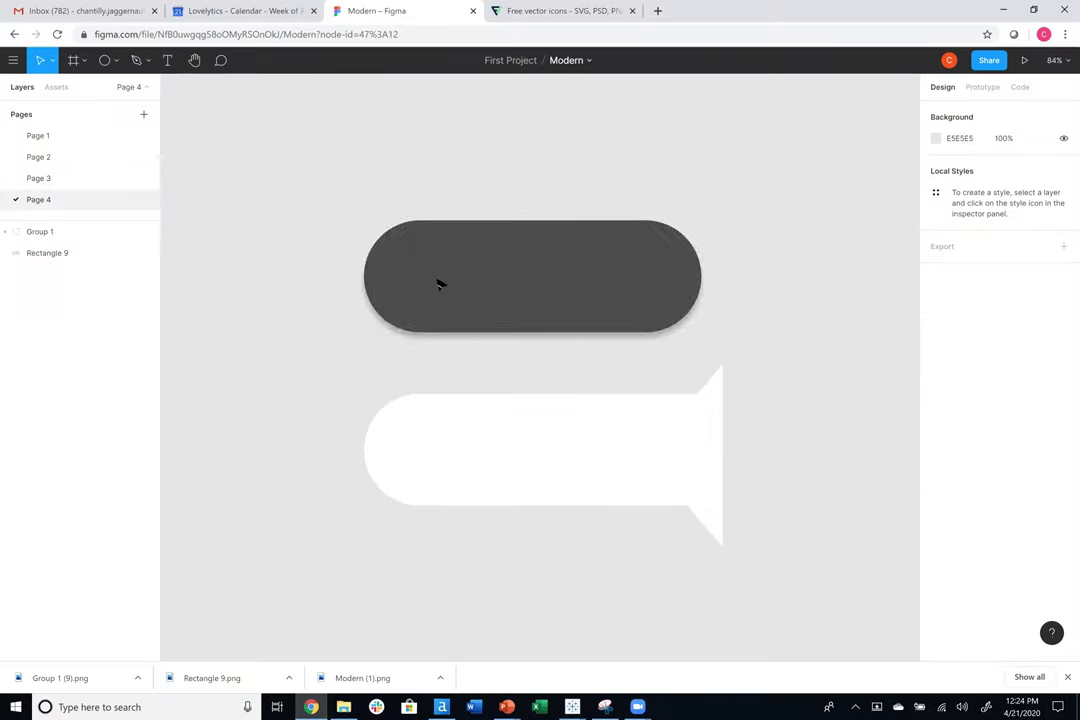
{"action": "left_click", "coordinate": [500, 272]}
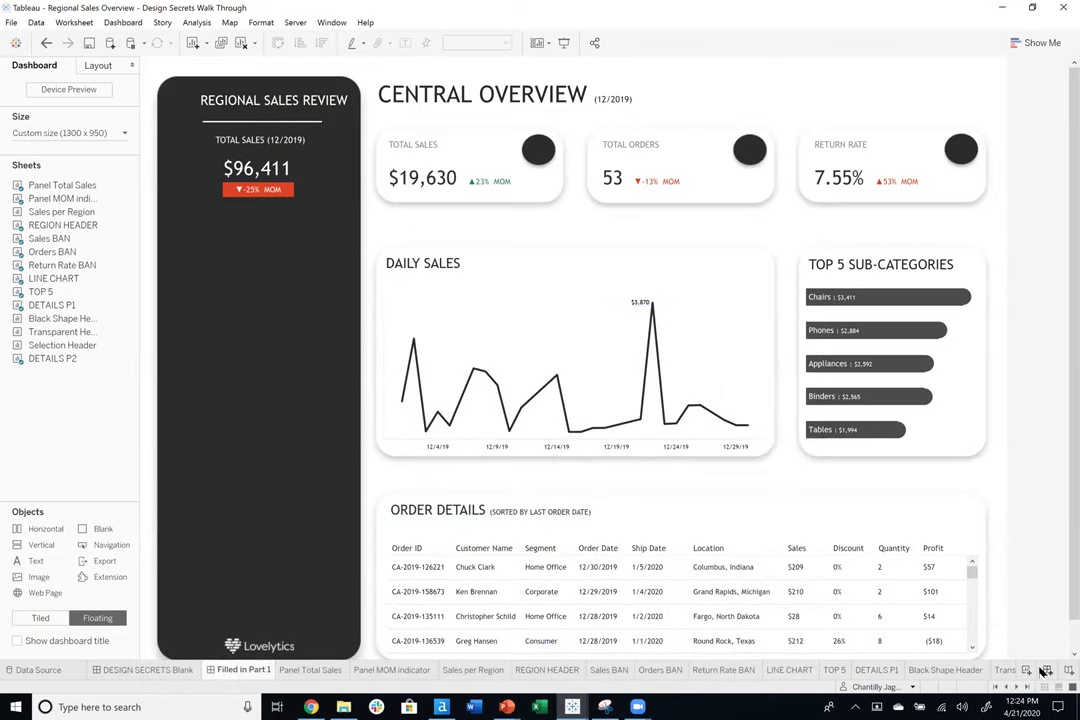
In Tableau, create a new worksheet with Region on Rows and fit it to Entire View.
{"action": "left_click", "coordinate": [1028, 670]}
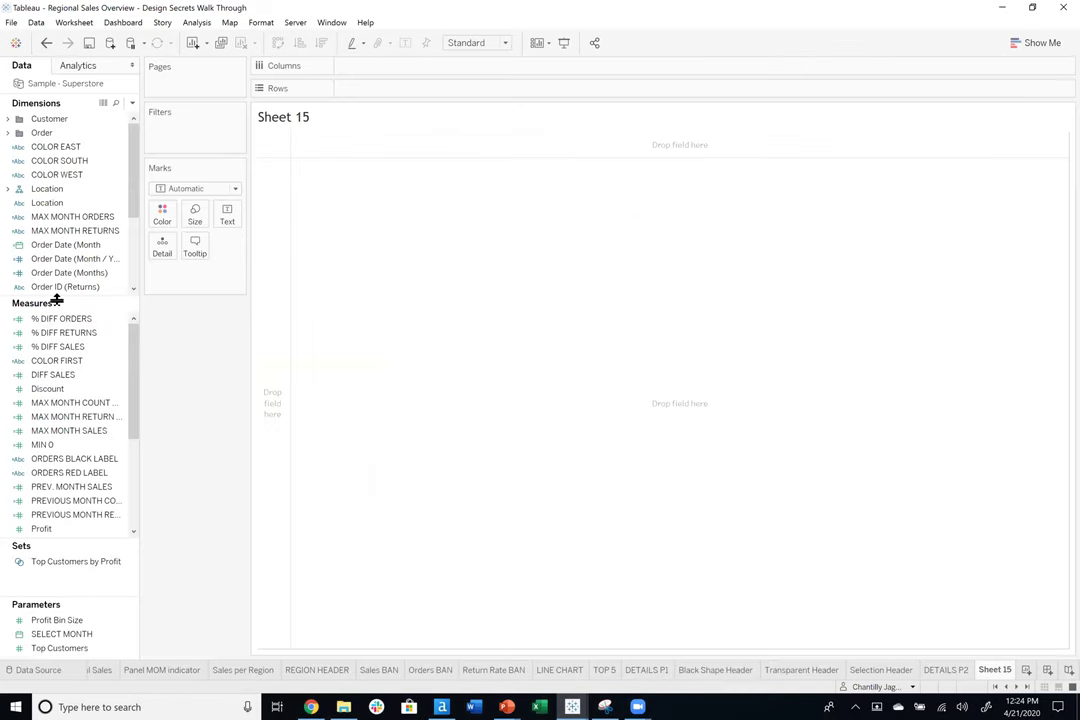
{"action": "left_click", "coordinate": [55, 259]}
{"action": "left_click", "coordinate": [42, 360]}
{"action": "left_click_drag", "start_coordinate": [44, 373], "coordinate": [362, 91]}
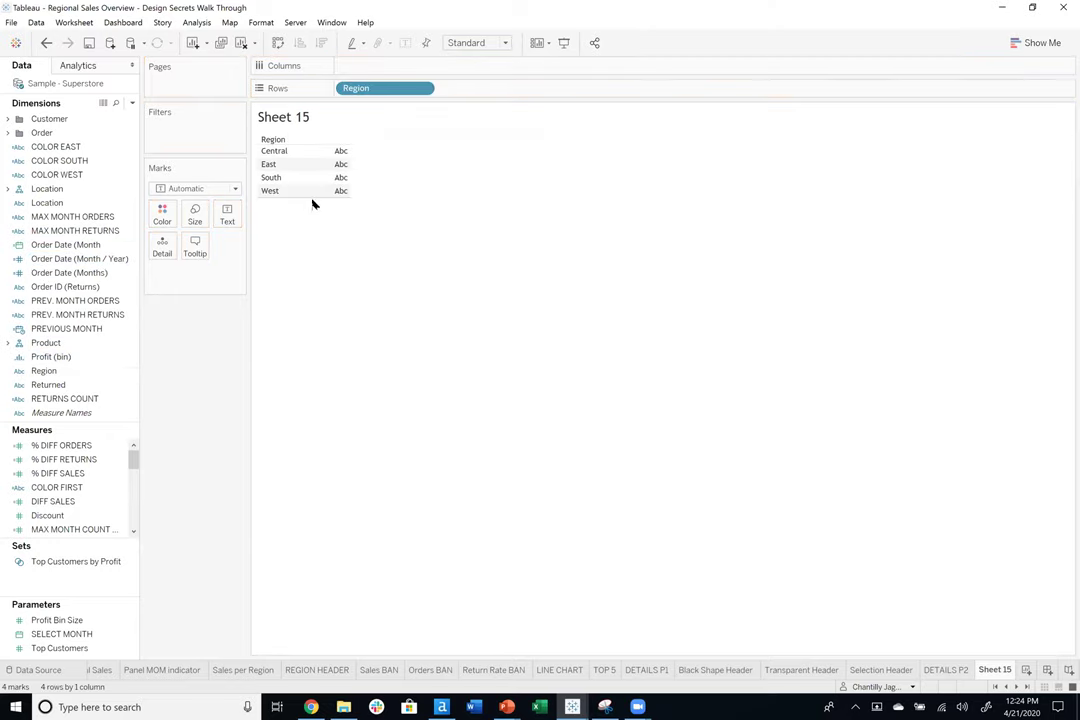
{"action": "left_click", "coordinate": [465, 43]}
{"action": "left_click", "coordinate": [478, 87]}
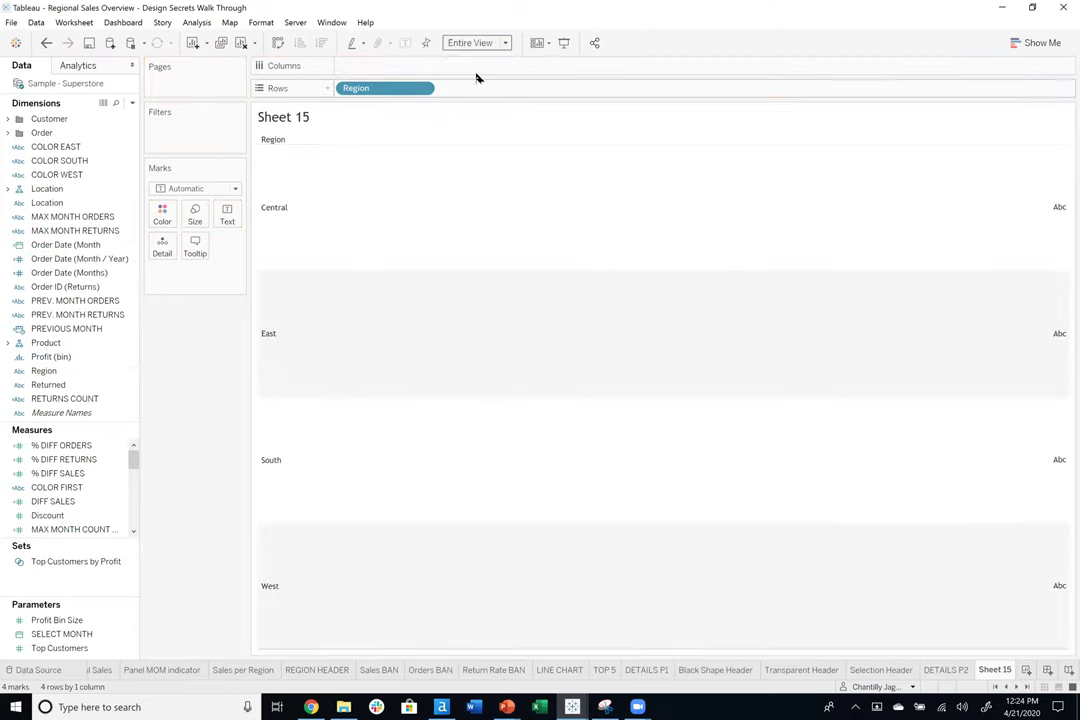
Change the mark type to Shape and assign the dark rounded button from the modern dashboard palette.
{"action": "left_click", "coordinate": [181, 190]}
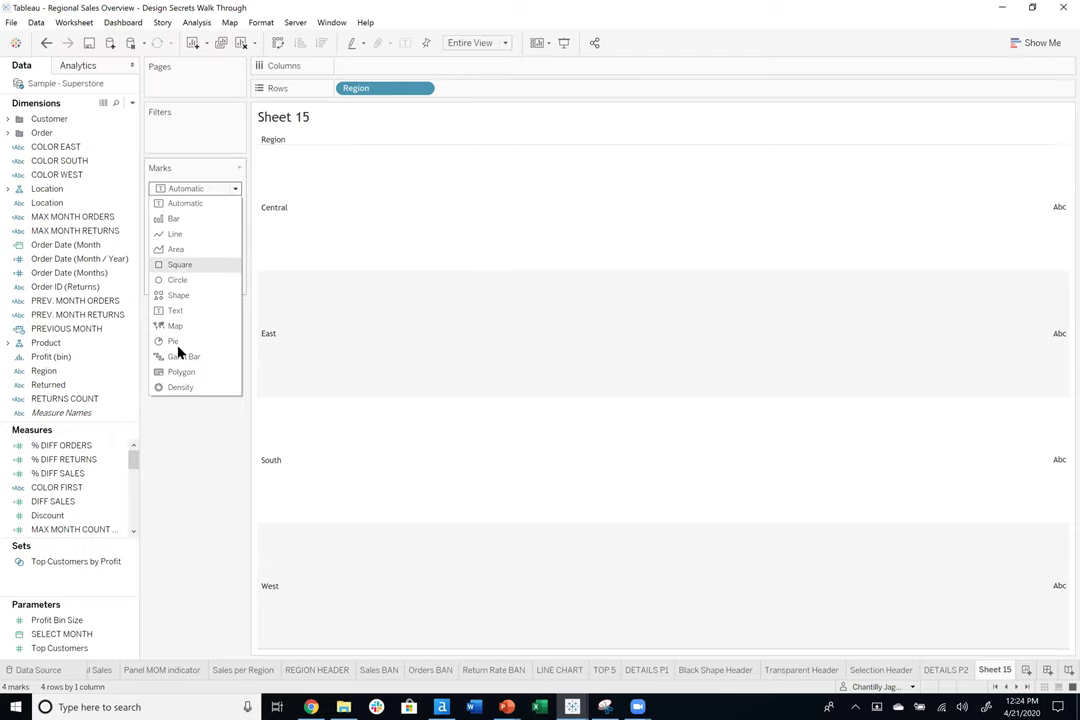
{"action": "left_click", "coordinate": [180, 295]}
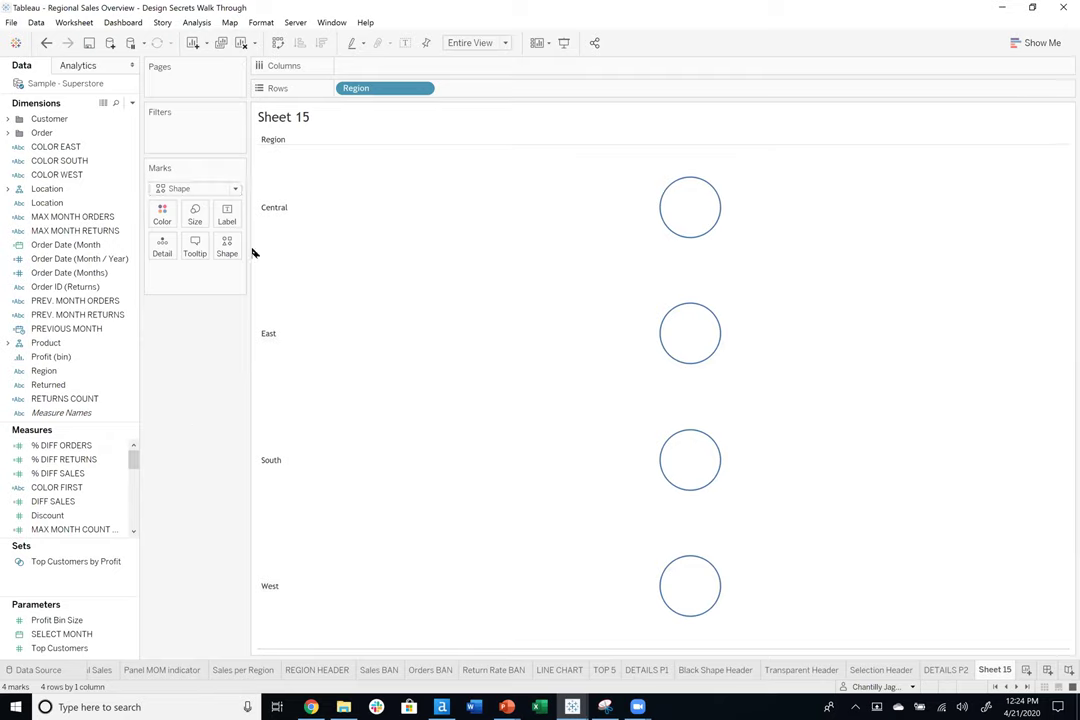
{"action": "left_click", "coordinate": [225, 245]}
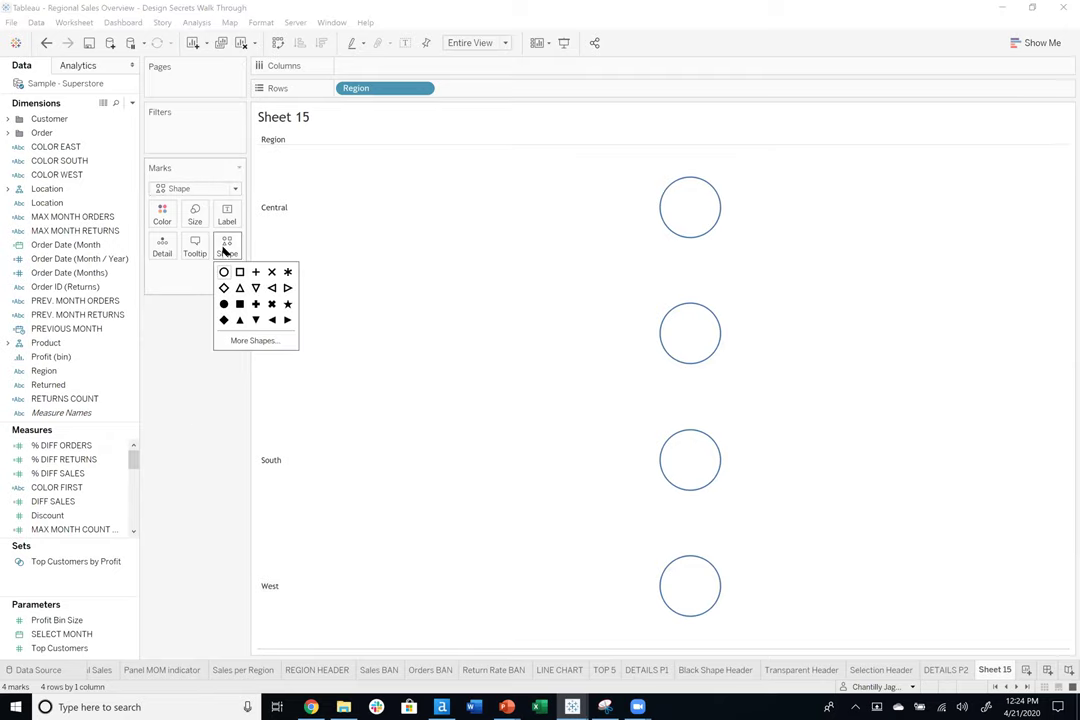
{"action": "left_click", "coordinate": [245, 341]}
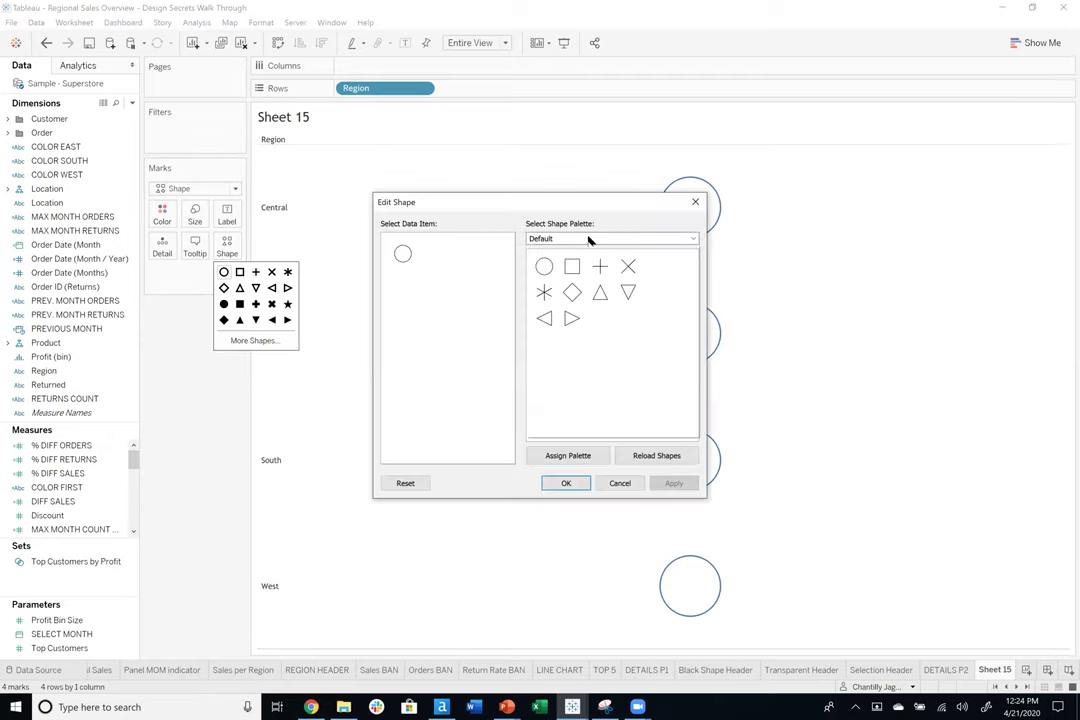
{"action": "left_click", "coordinate": [625, 239]}
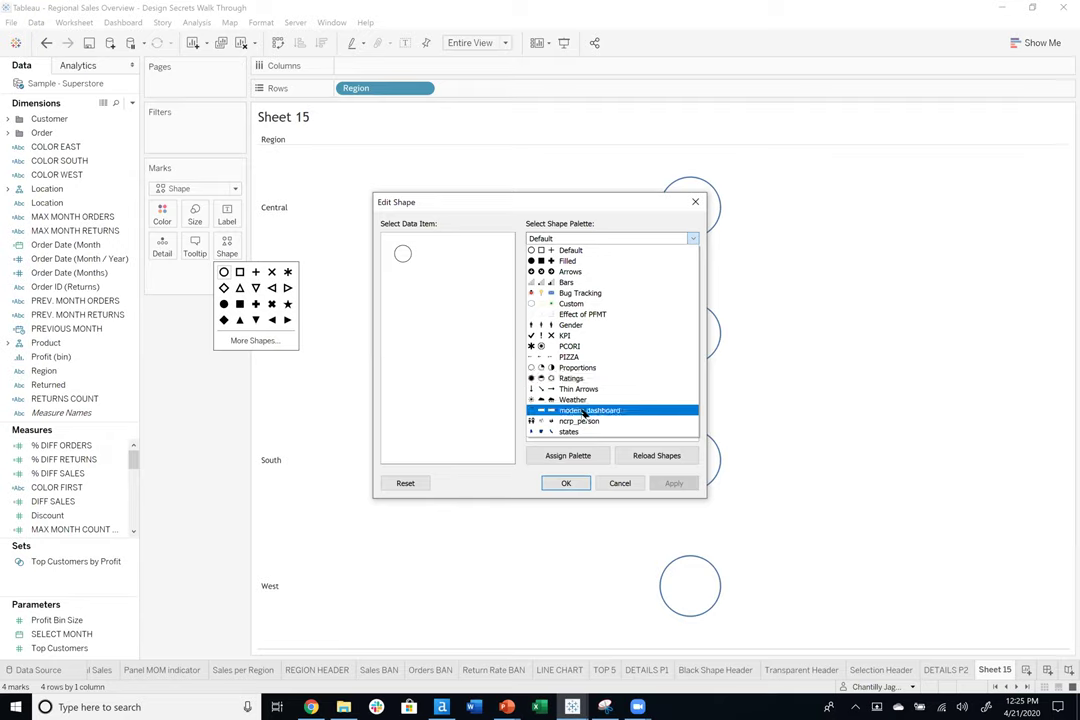
{"action": "left_click", "coordinate": [596, 374]}
{"action": "left_click", "coordinate": [402, 253]}
{"action": "left_click", "coordinate": [628, 266]}
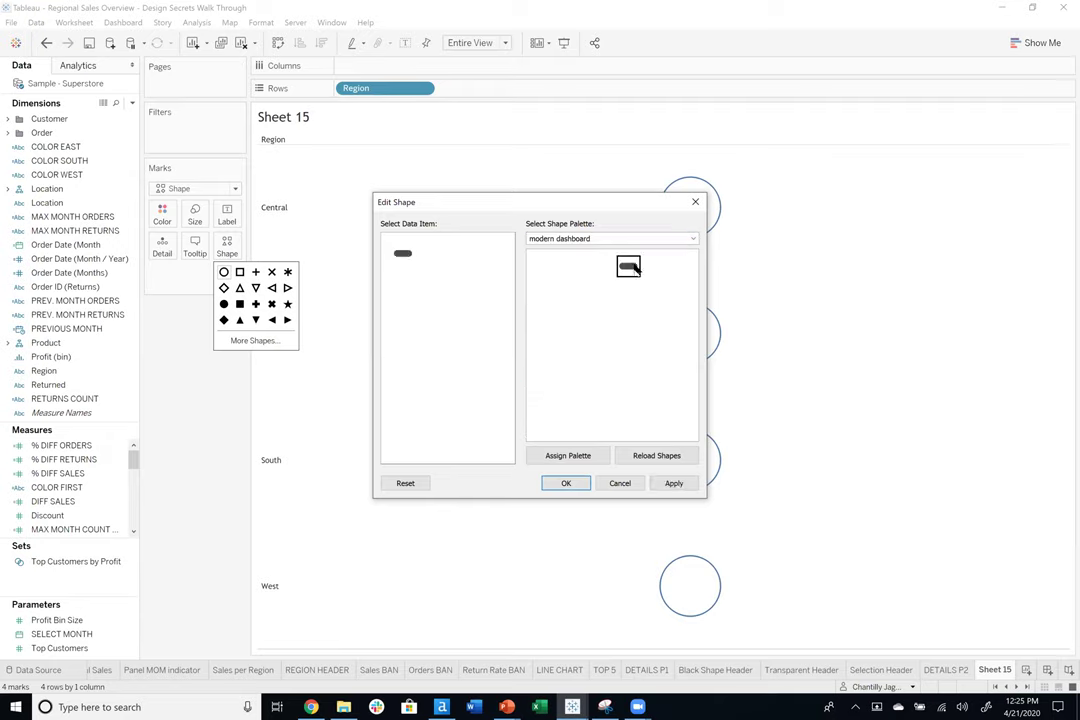
{"action": "left_click", "coordinate": [673, 484]}
{"action": "left_click", "coordinate": [696, 203]}
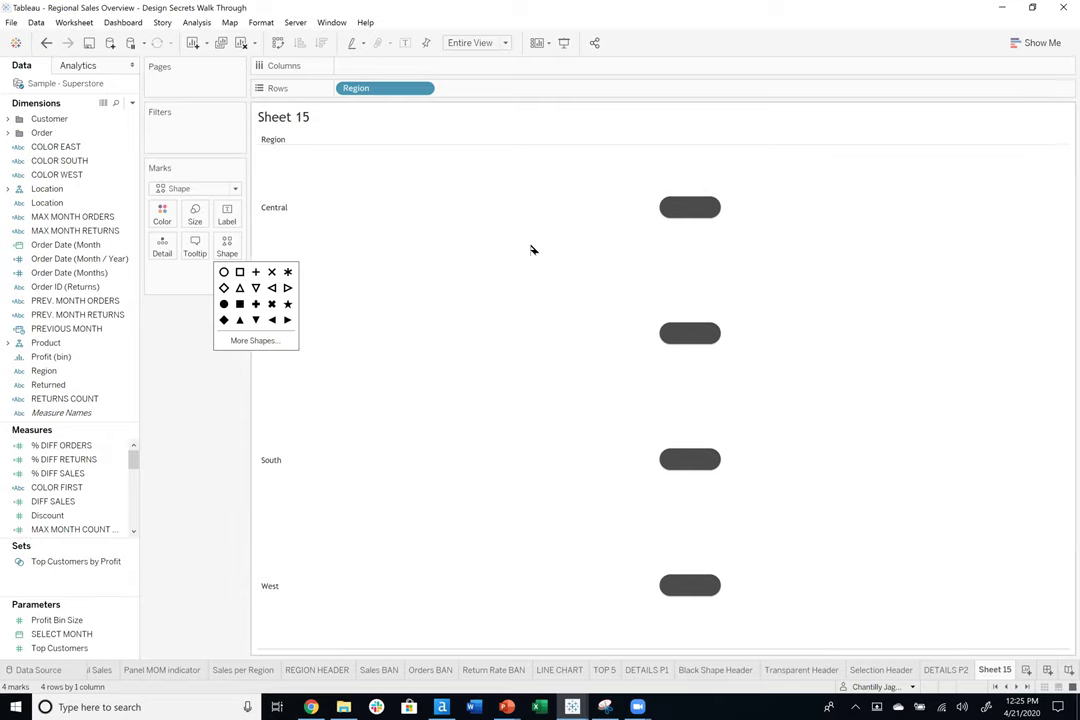
Enlarge the button shapes and label them with Region, aligned left.
{"action": "left_click", "coordinate": [195, 214]}
{"action": "left_click_drag", "start_coordinate": [222, 245], "coordinate": [264, 246]}
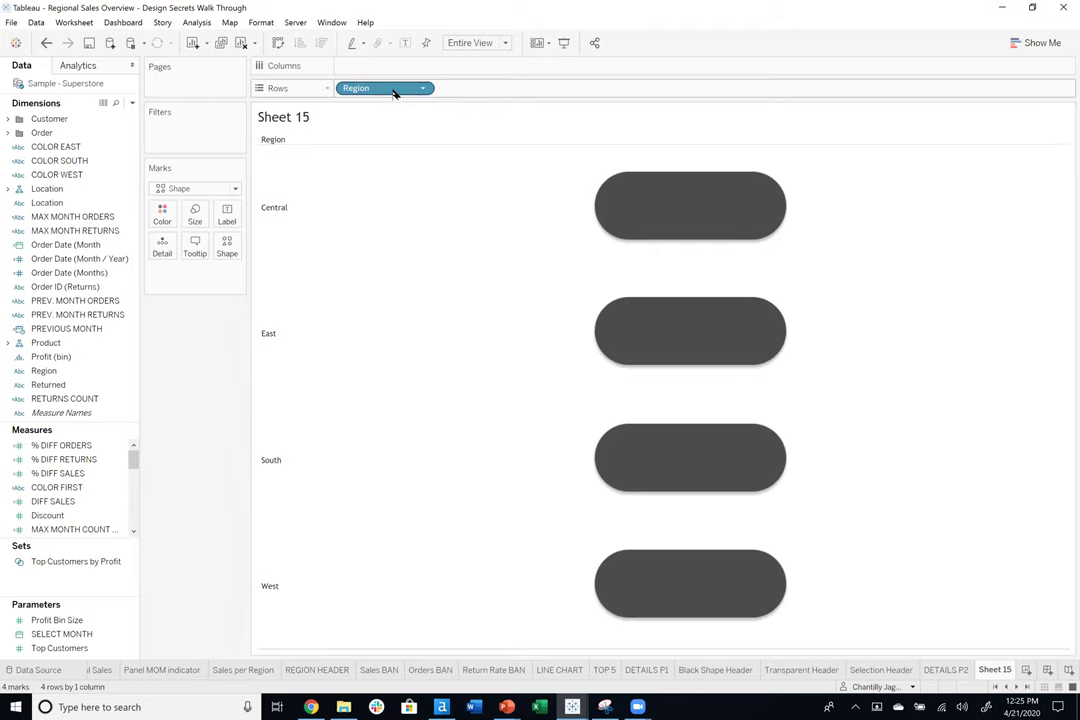
{"action": "left_click_drag", "start_coordinate": [395, 92], "coordinate": [227, 215]}
{"action": "left_click", "coordinate": [227, 214]}
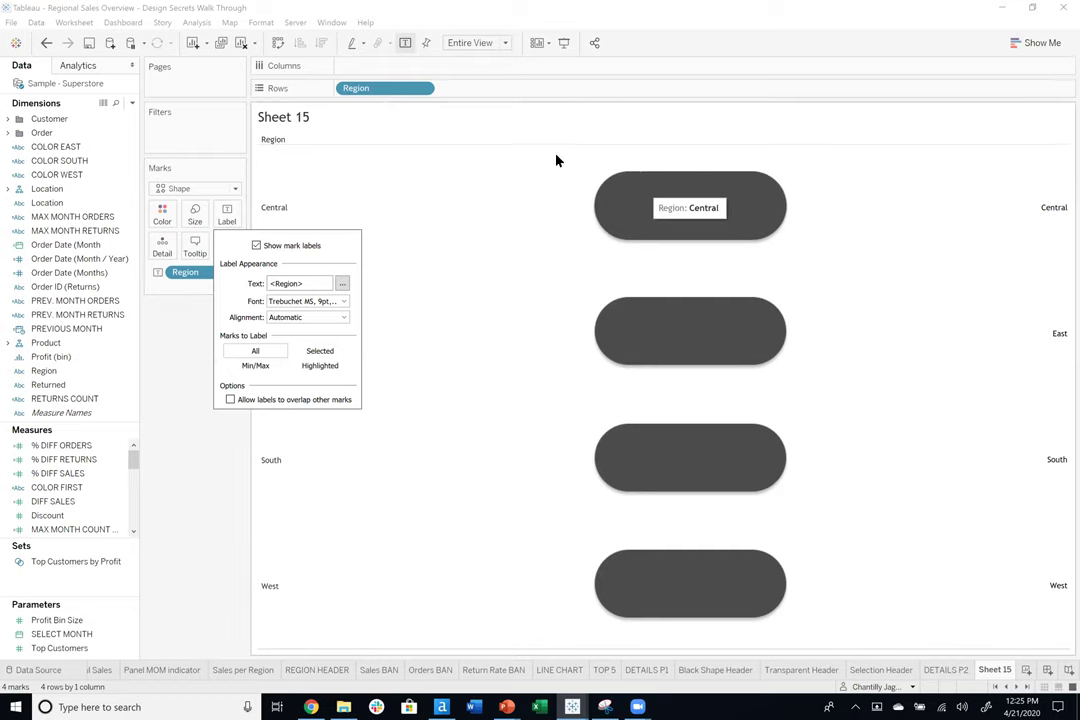
{"action": "left_click", "coordinate": [286, 317]}
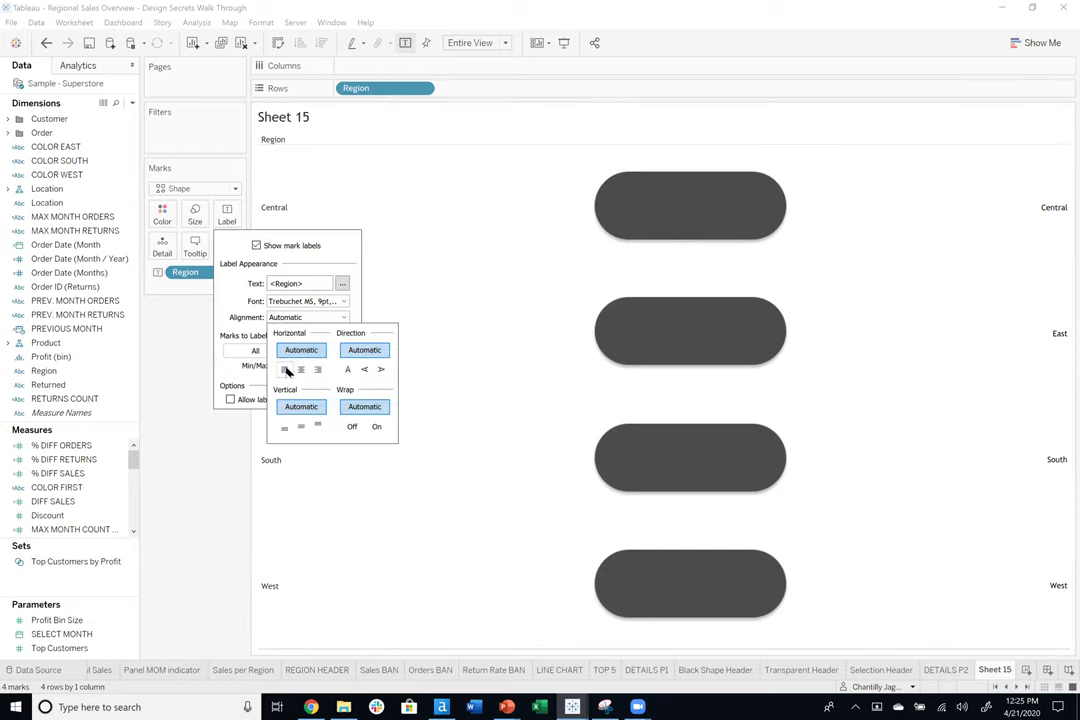
{"action": "left_click", "coordinate": [286, 370]}
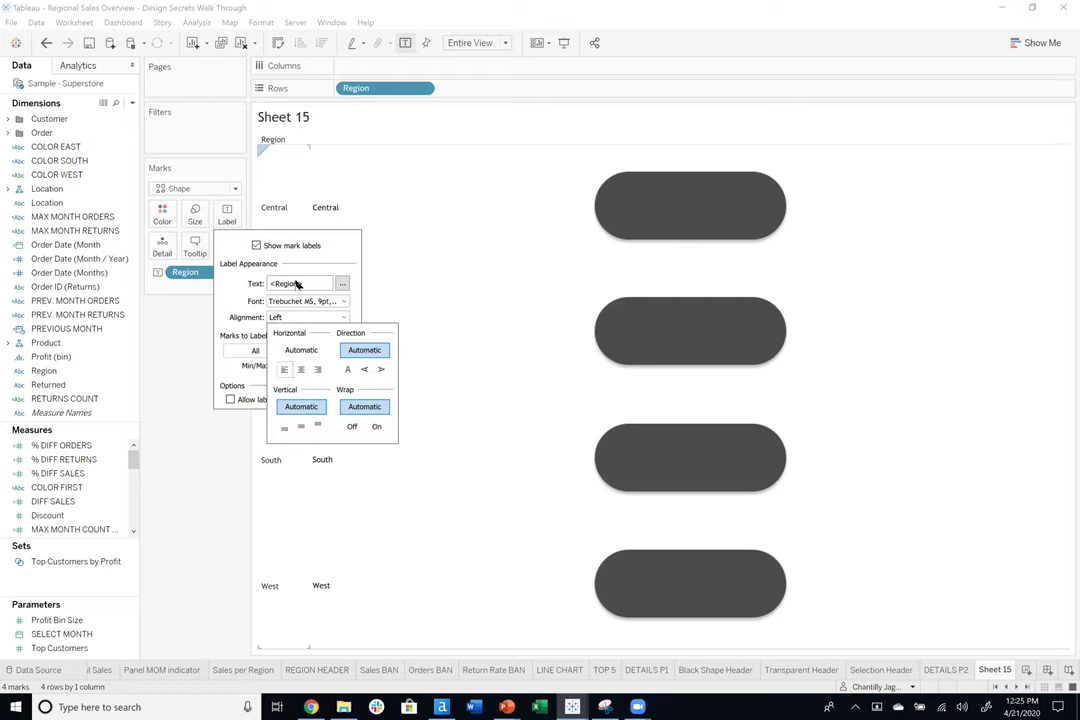
Set the Region label's font size to 12 and hide the Region row header.
{"action": "left_click", "coordinate": [343, 302]}
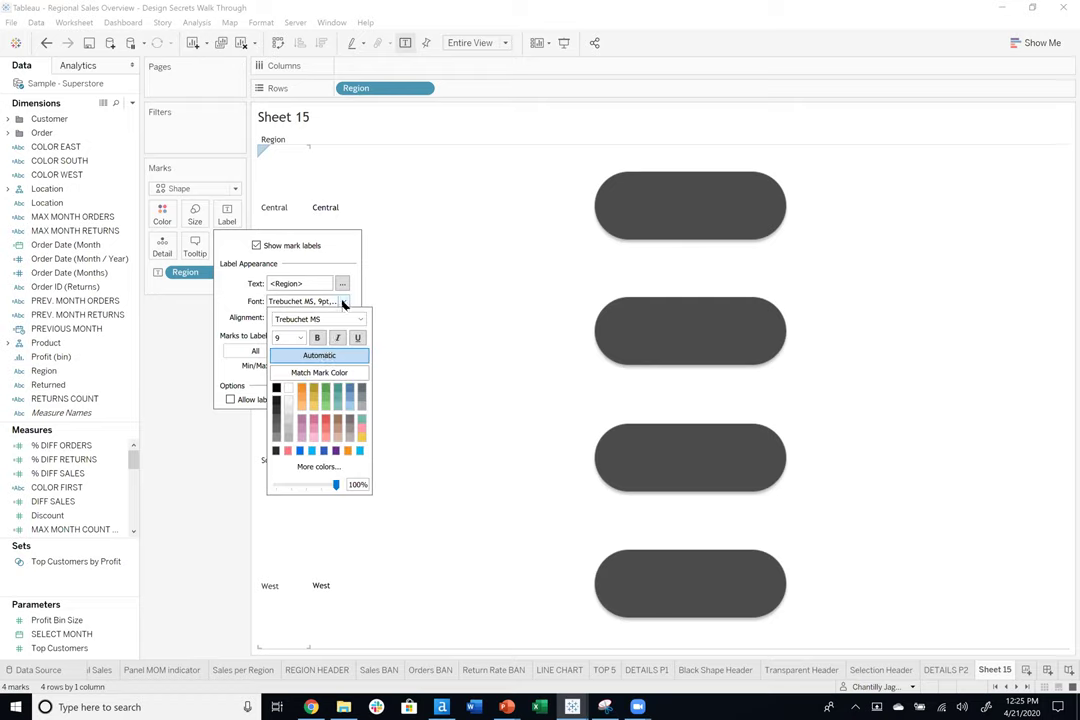
{"action": "left_click", "coordinate": [303, 339]}
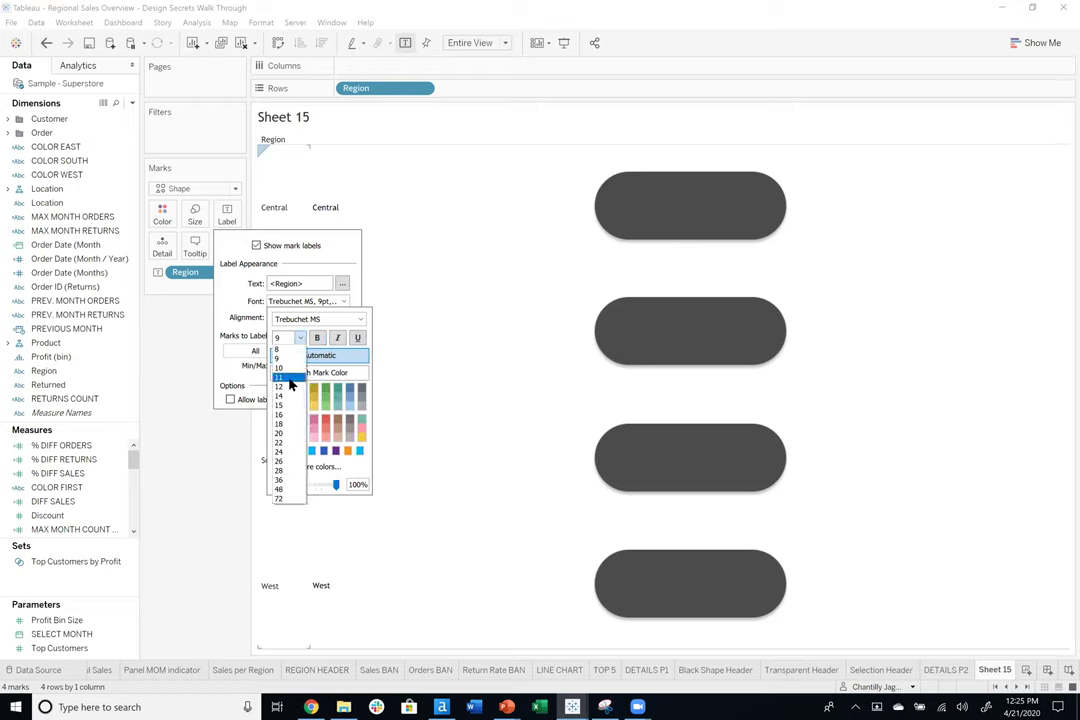
{"action": "left_click", "coordinate": [289, 378]}
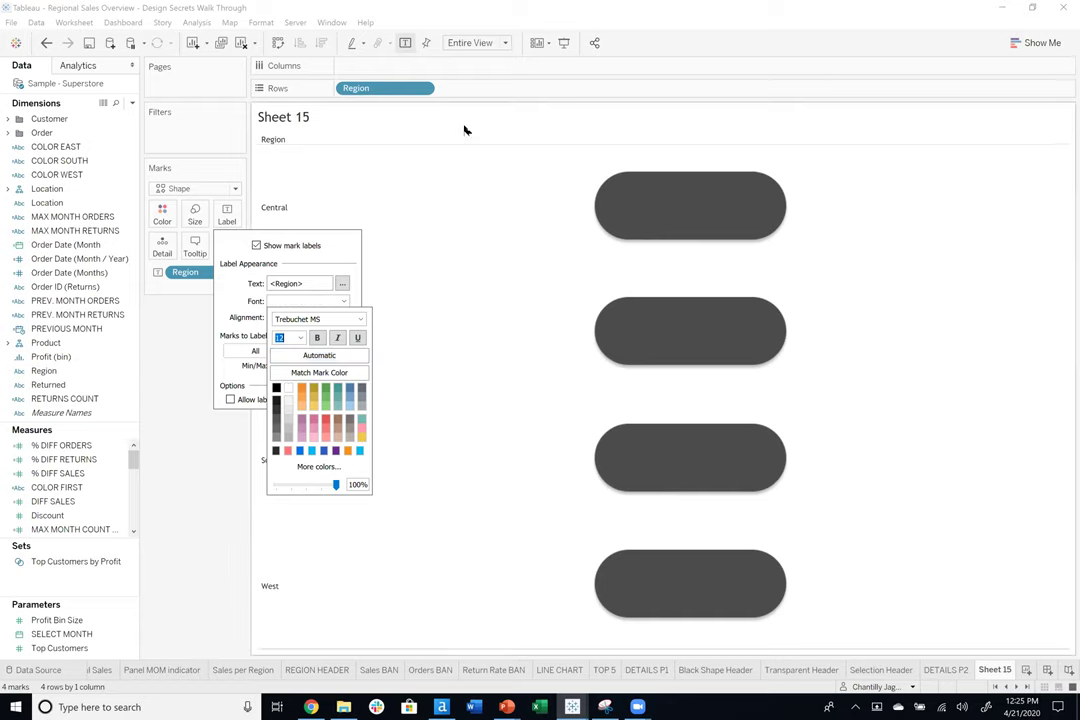
{"action": "left_click", "coordinate": [425, 88]}
{"action": "left_click", "coordinate": [430, 186]}
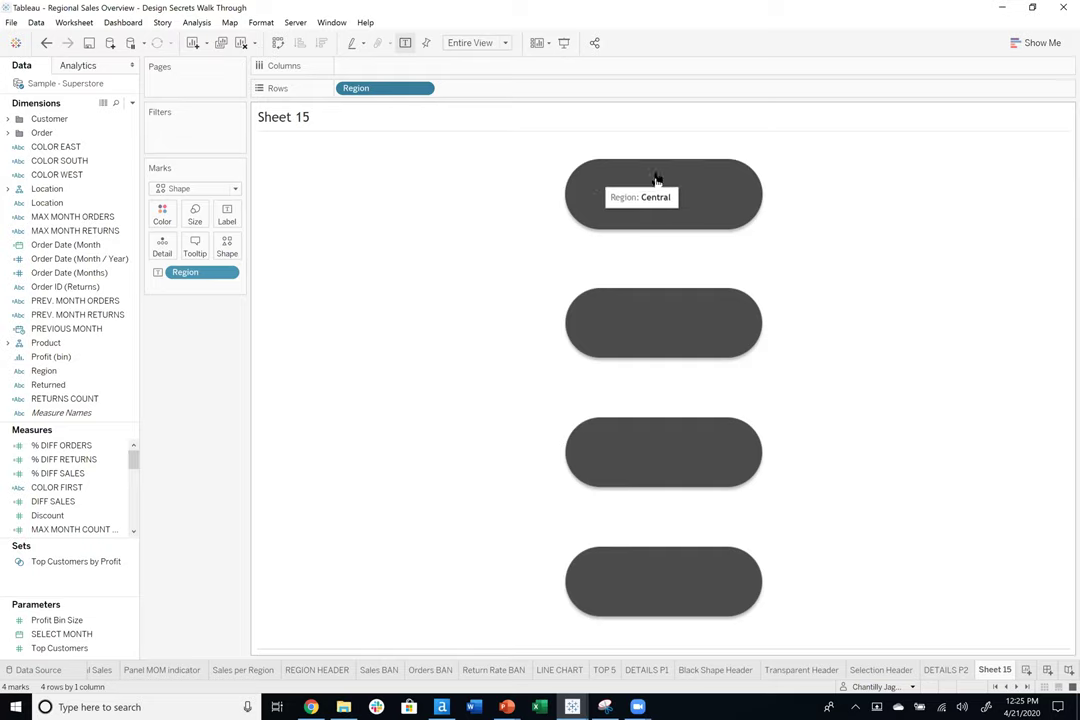
Return to the Filled in Part 1 dashboard to view its dark side panel.
{"action": "left_click", "coordinate": [996, 688]}
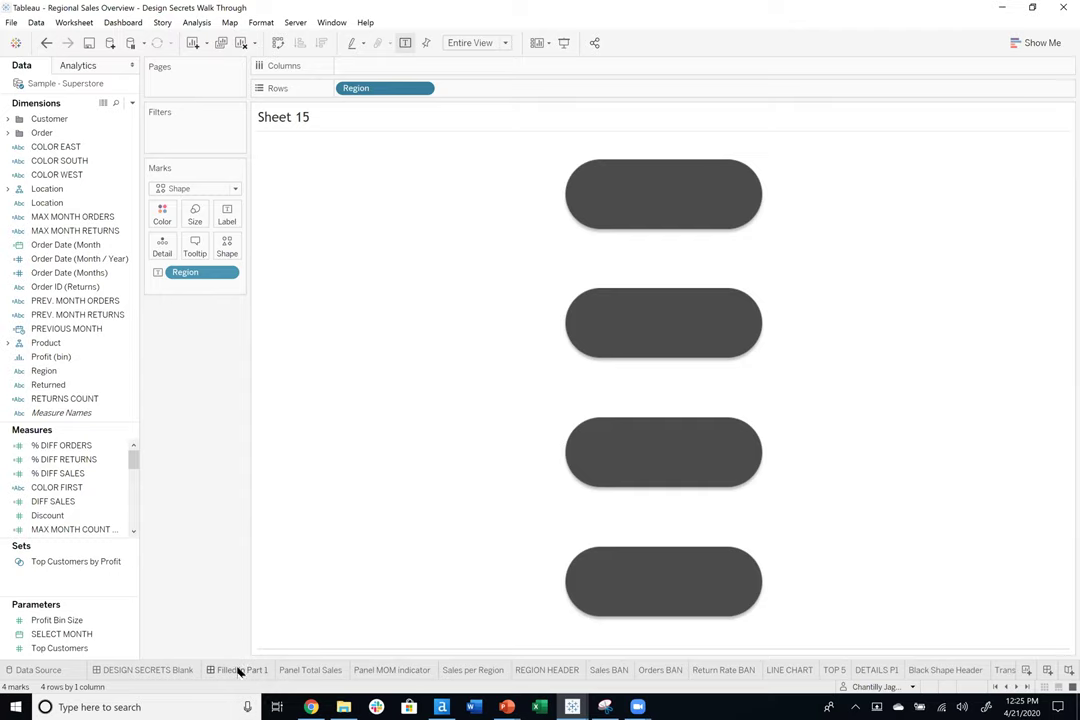
{"action": "left_click", "coordinate": [308, 670]}
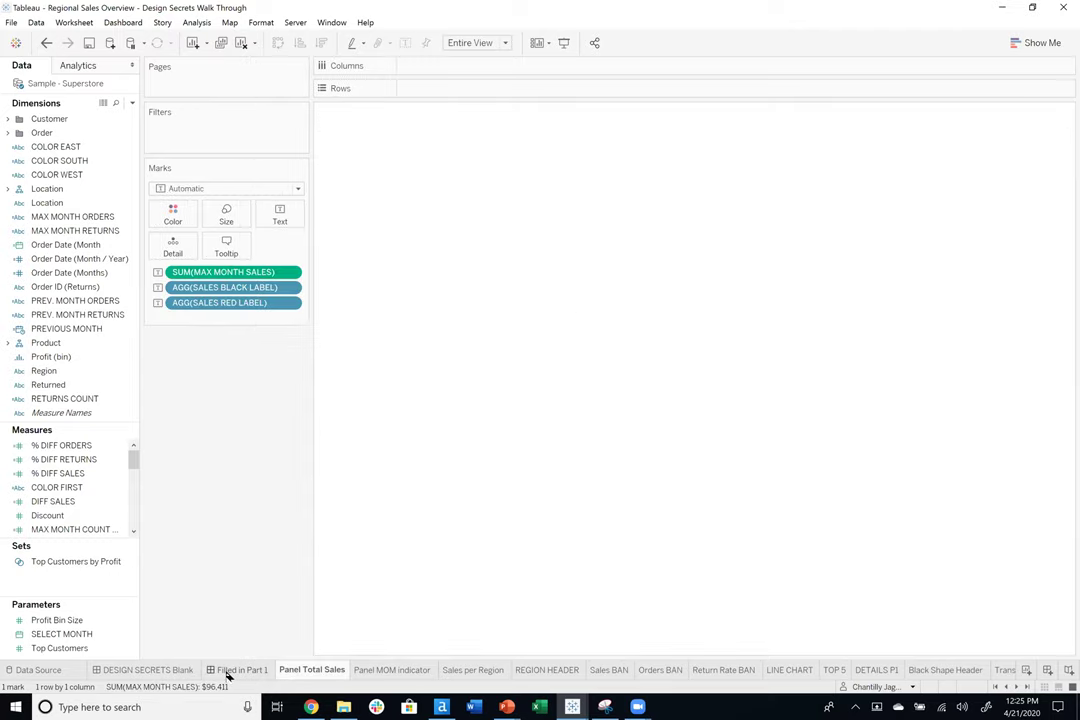
{"action": "left_click", "coordinate": [238, 670]}
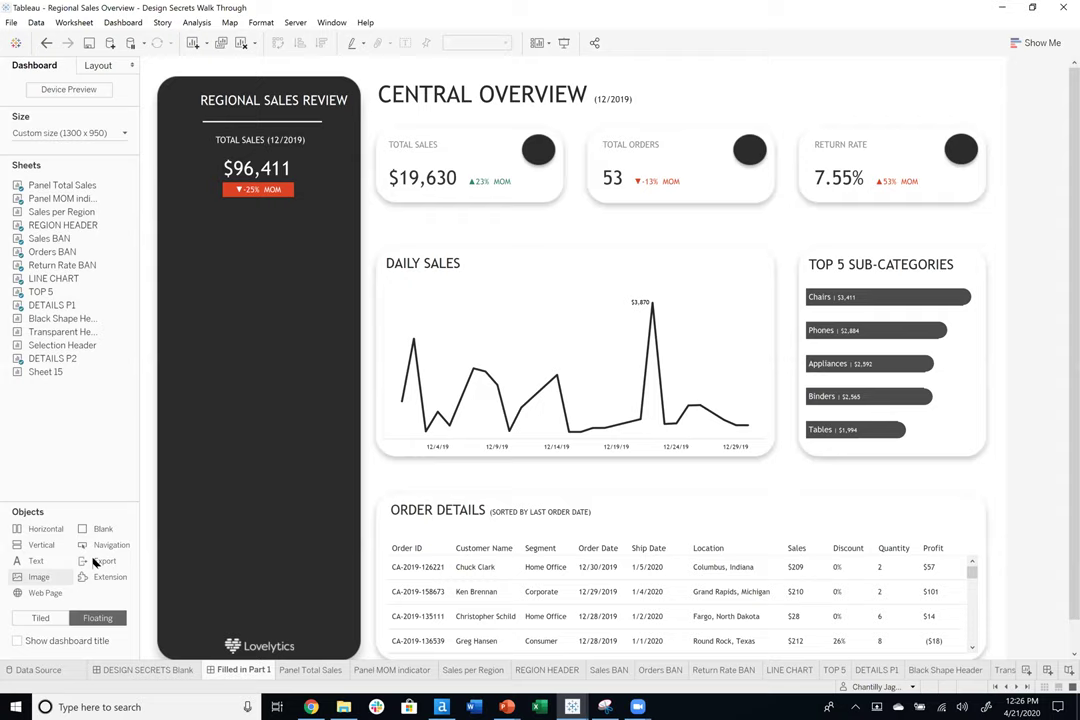
Place Sheet 15 on the dark side panel, size it to fill the area below the sales indicator, and hide its title.
{"action": "mouse_move", "coordinate": [62, 373]}
{"action": "left_click_drag", "start_coordinate": [62, 373], "coordinate": [181, 229]}
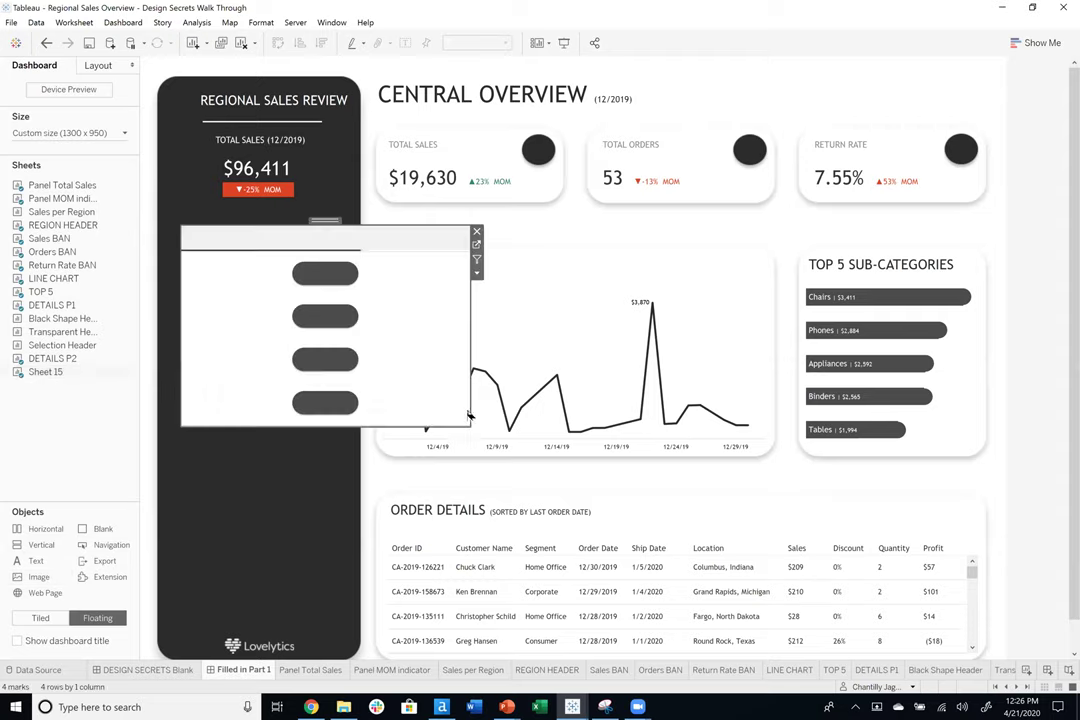
{"action": "left_click_drag", "start_coordinate": [470, 426], "coordinate": [351, 620]}
{"action": "left_click_drag", "start_coordinate": [183, 231], "coordinate": [170, 212]}
{"action": "right_click", "coordinate": [232, 221]}
{"action": "left_click", "coordinate": [258, 261]}
Set the region button sheet's worksheet shading to None so the dark panel shows through.
{"action": "left_click", "coordinate": [336, 313]}
{"action": "right_click", "coordinate": [333, 312]}
{"action": "key", "text": "Escape"}
{"action": "left_click", "coordinate": [50, 88]}
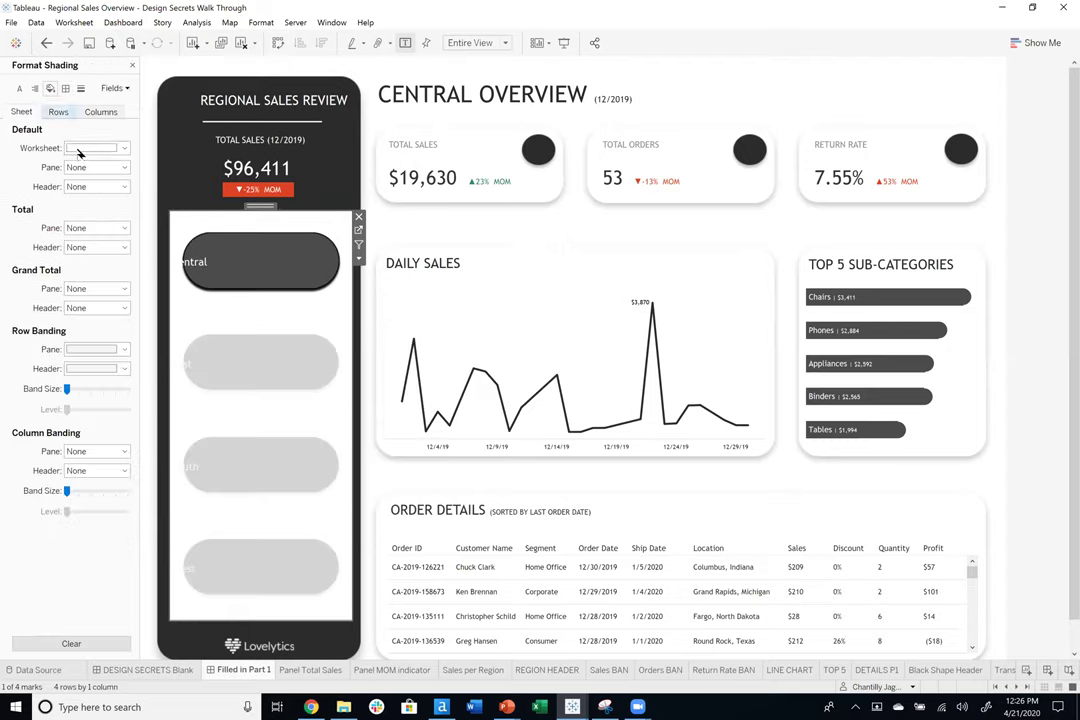
{"action": "left_click", "coordinate": [90, 148]}
{"action": "left_click", "coordinate": [83, 167]}
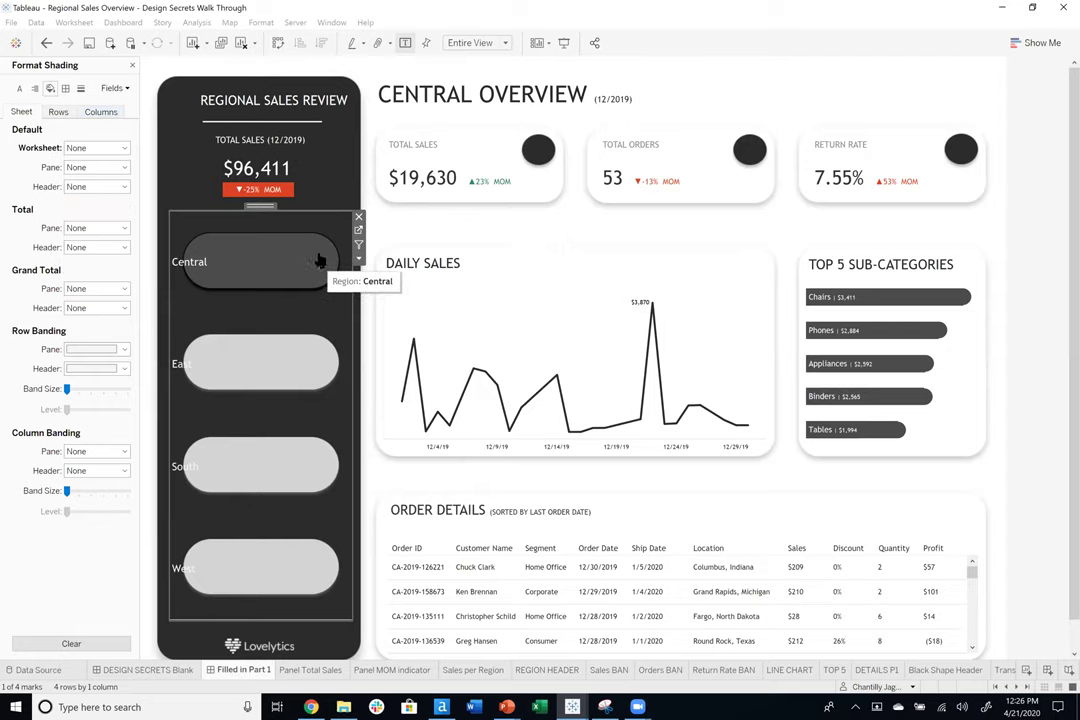
Open Sheet 15 from the dashboard and set the Region label's vertical alignment to top, keeping it left-aligned.
{"action": "left_click", "coordinate": [318, 263]}
{"action": "left_click", "coordinate": [358, 232]}
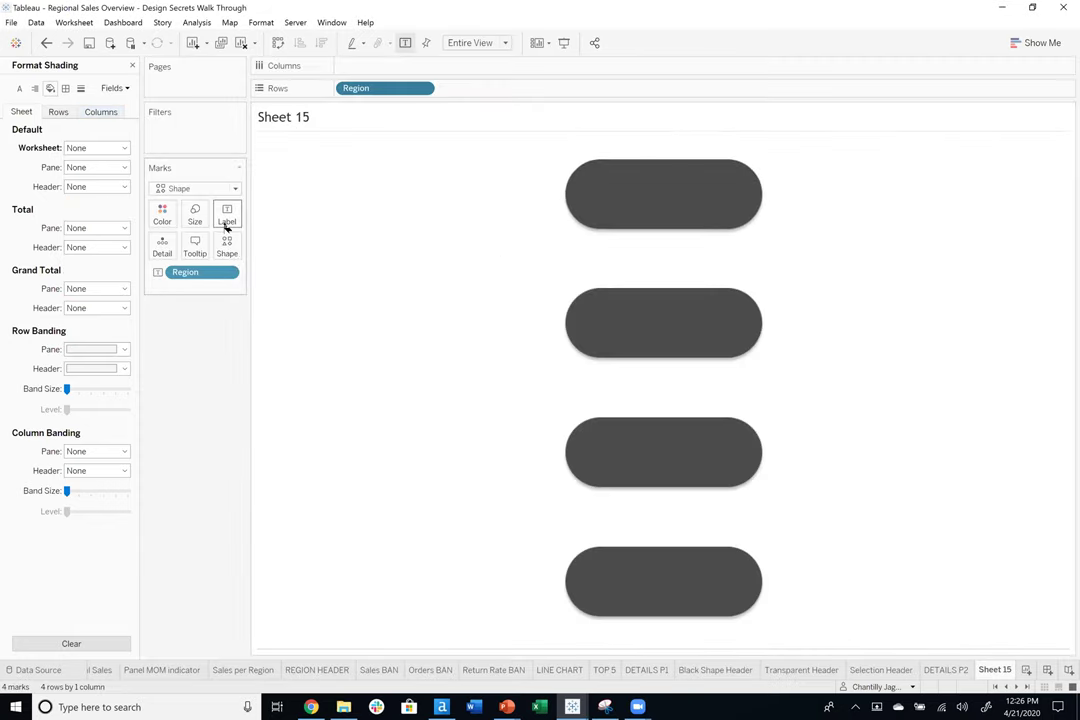
{"action": "left_click", "coordinate": [225, 226]}
{"action": "left_click", "coordinate": [305, 317]}
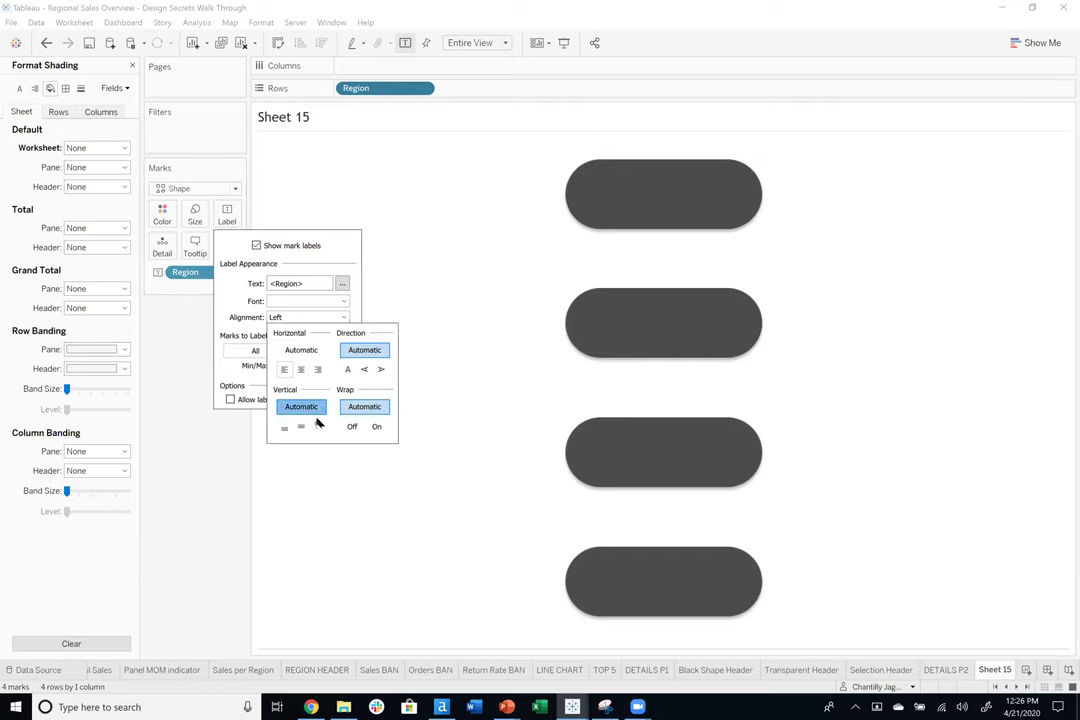
{"action": "left_click", "coordinate": [317, 426]}
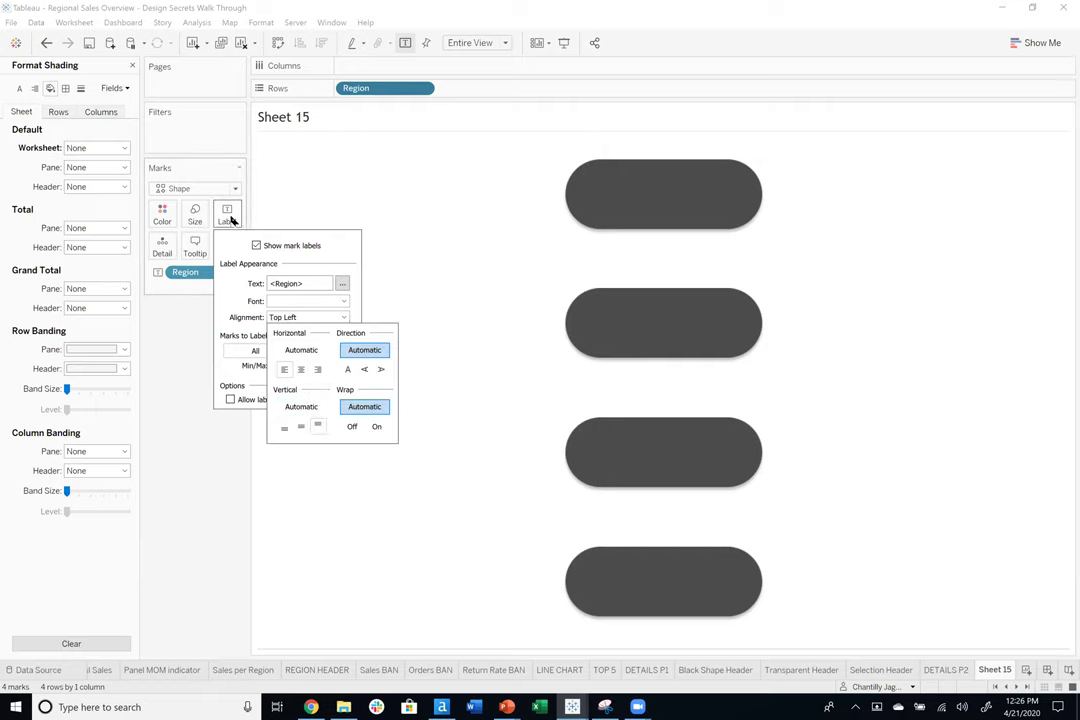
Edit the Region label text, adding two blank lines above it and leading spaces before the field.
{"action": "left_click", "coordinate": [343, 284]}
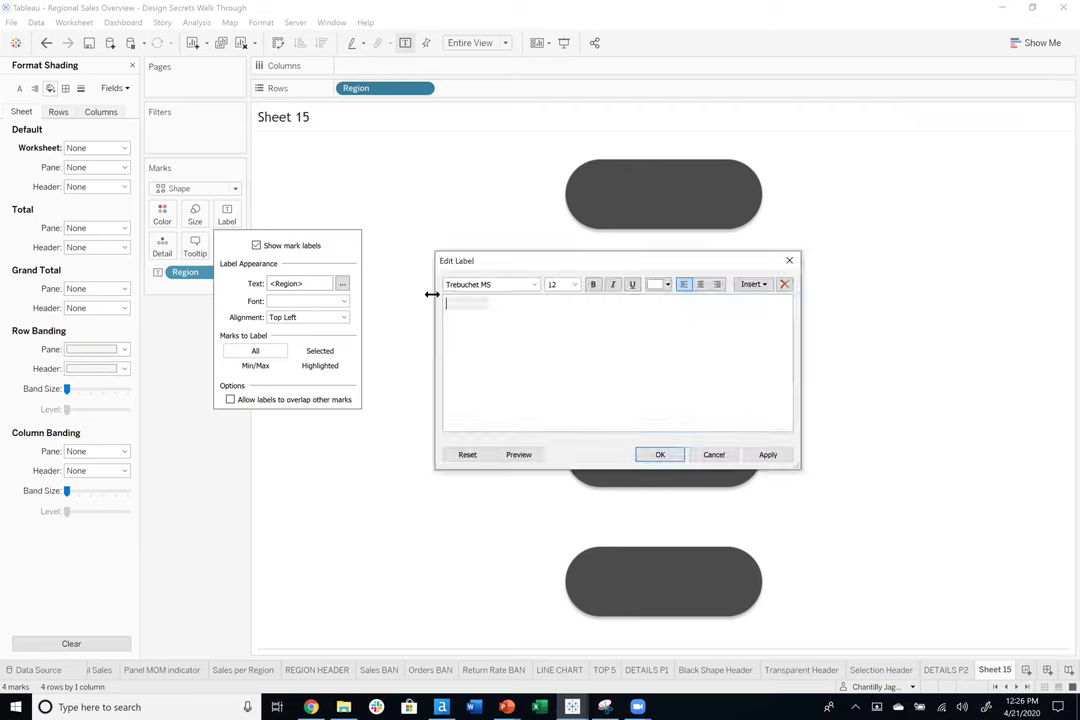
{"action": "key", "text": "Return"}
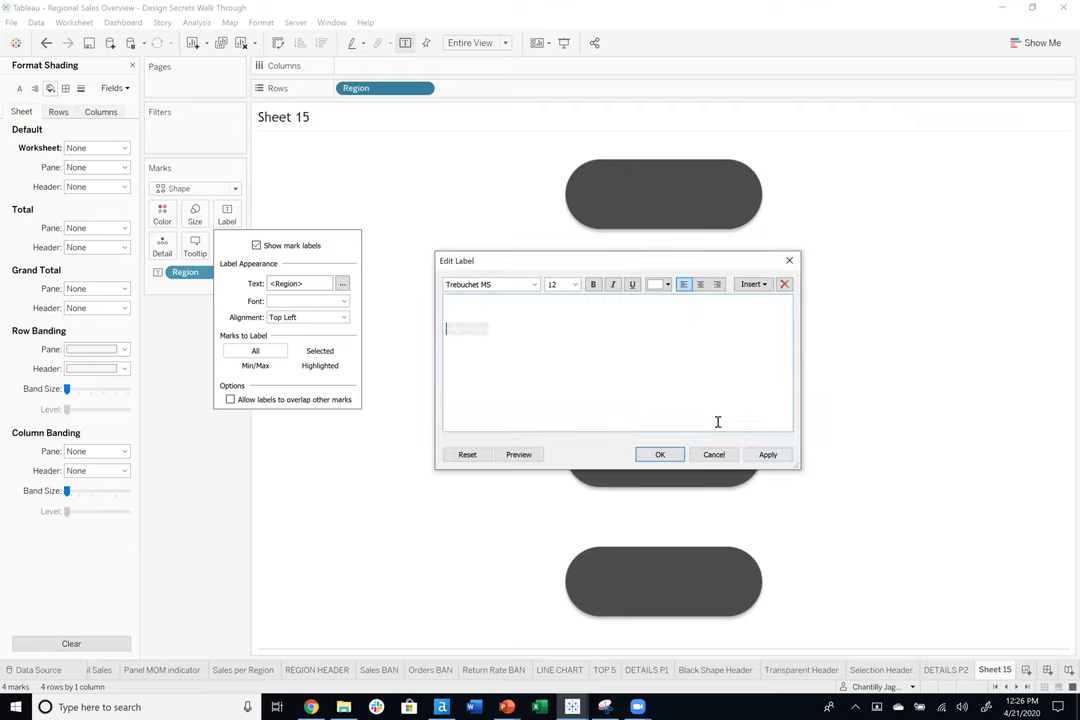
{"action": "left_click", "coordinate": [767, 455]}
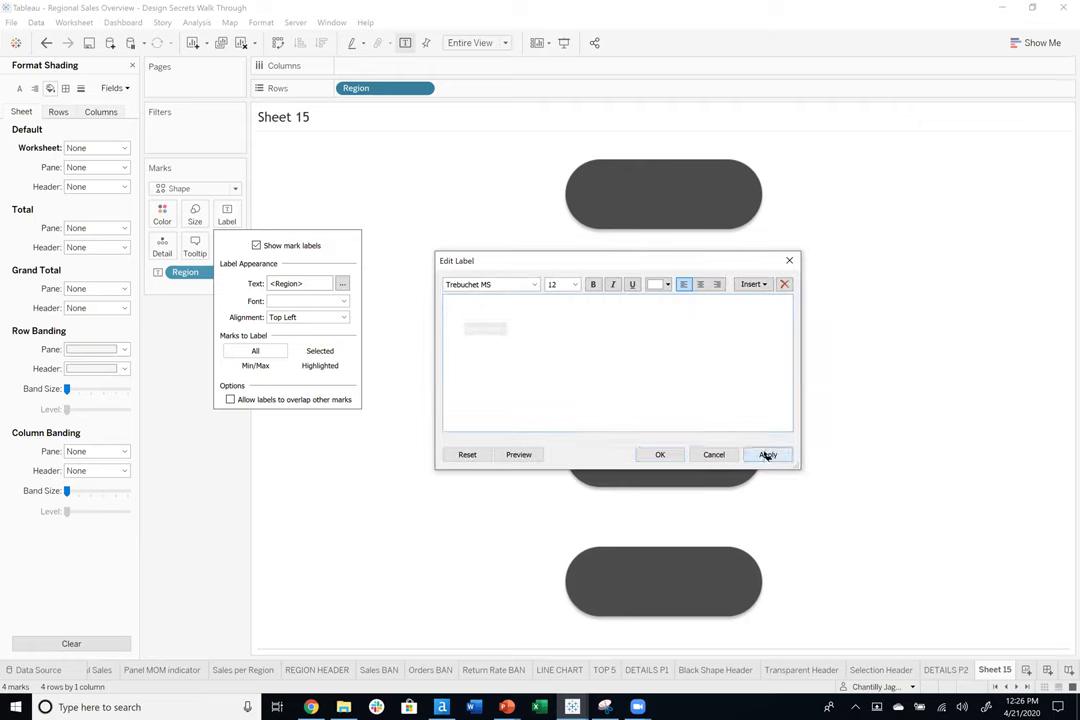
{"action": "left_click", "coordinate": [647, 460]}
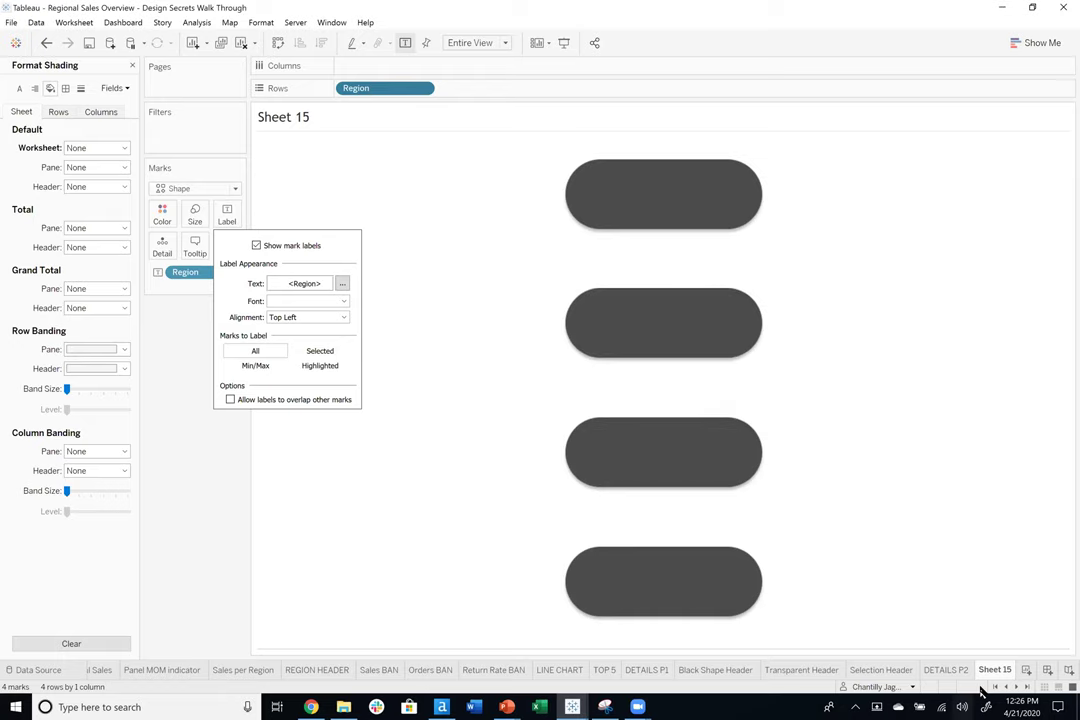
Return to the Filled in Part 1 dashboard and extend the region button sheet slightly upward and to the left.
{"action": "left_click", "coordinate": [368, 653]}
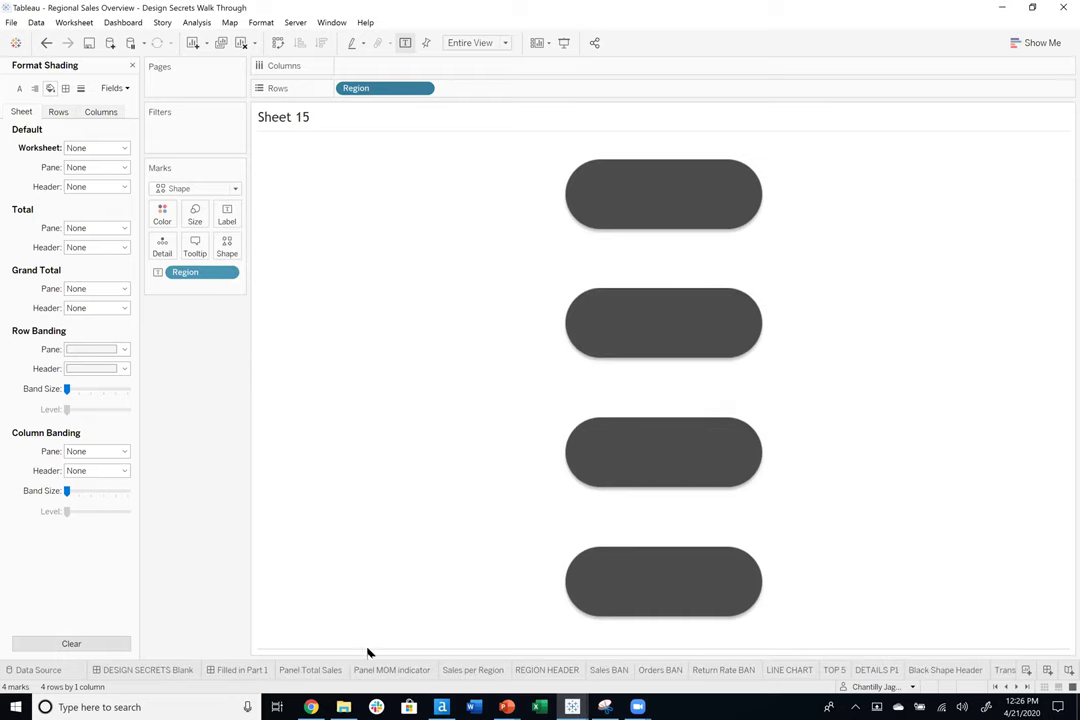
{"action": "left_click", "coordinate": [244, 670]}
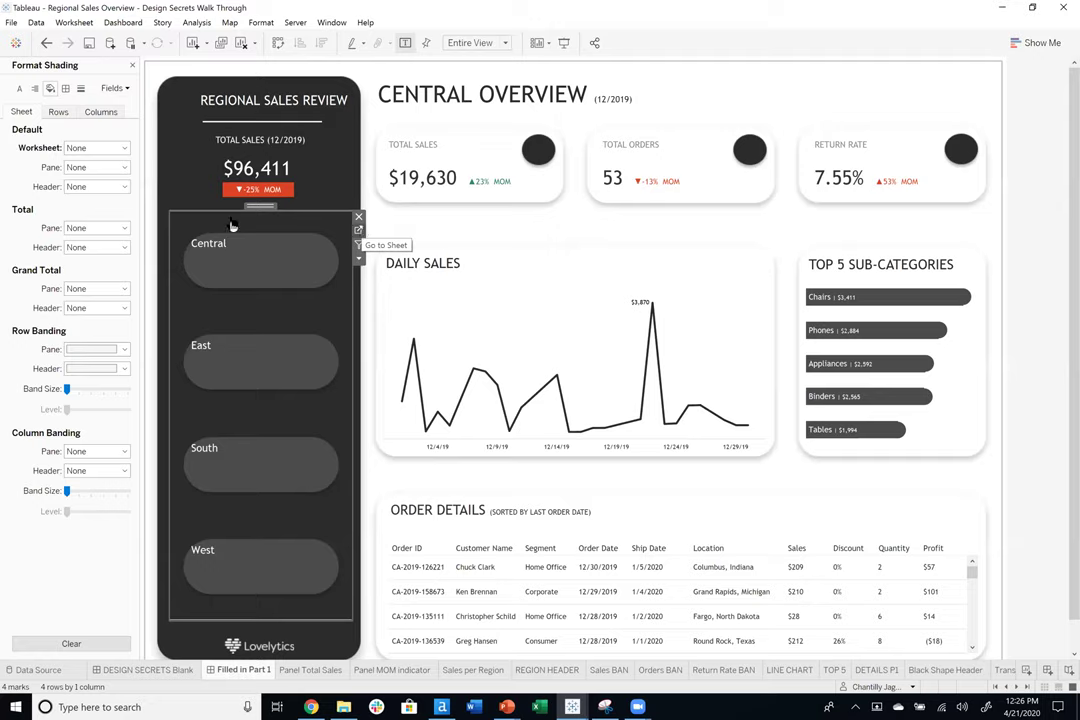
{"action": "left_click_drag", "start_coordinate": [168, 215], "coordinate": [164, 204]}
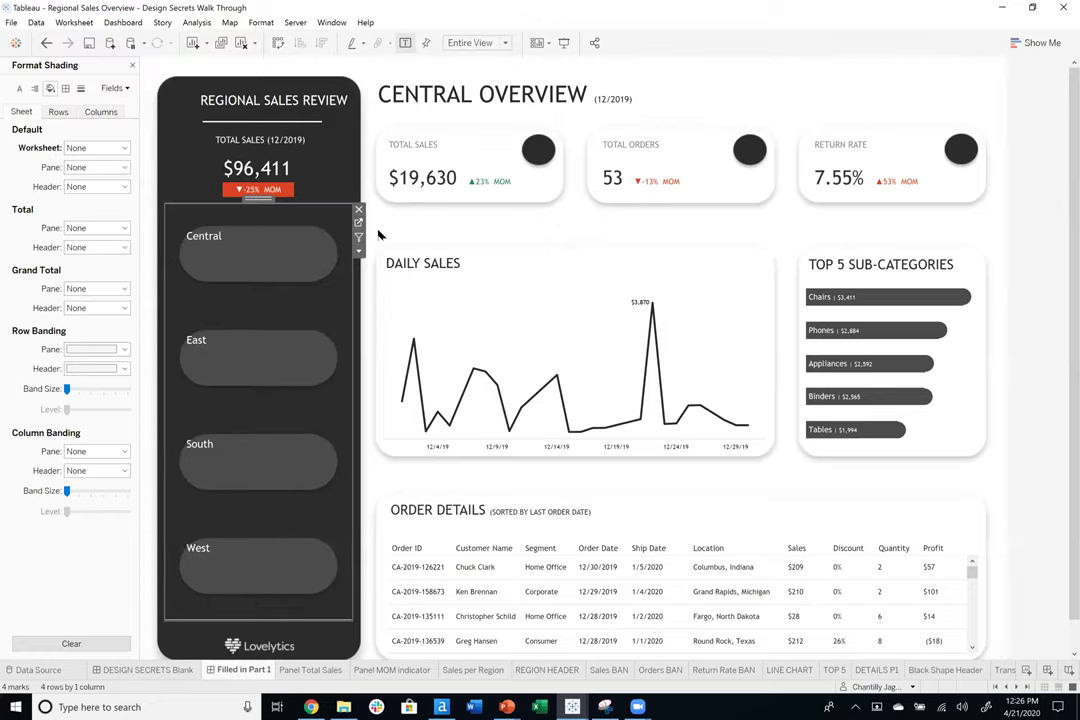
Enlarge Sheet 15's button shapes to nearly span the dark side panel, checking the fit on the Filled in Part 1 dashboard.
{"action": "left_click", "coordinate": [358, 225]}
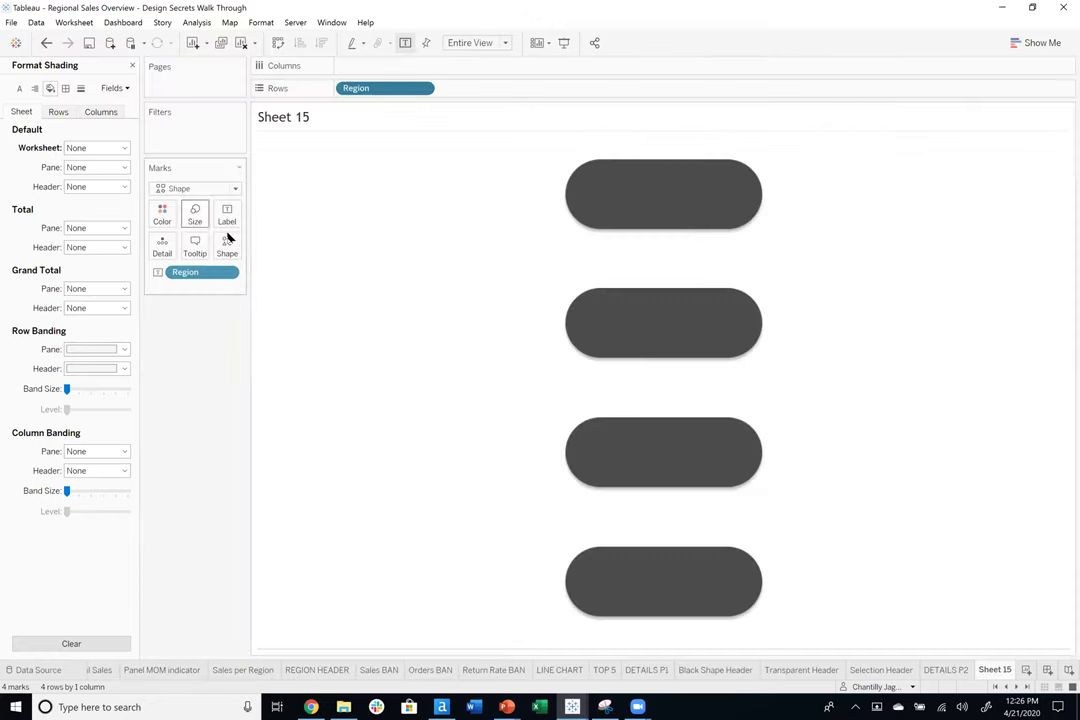
{"action": "left_click", "coordinate": [195, 214]}
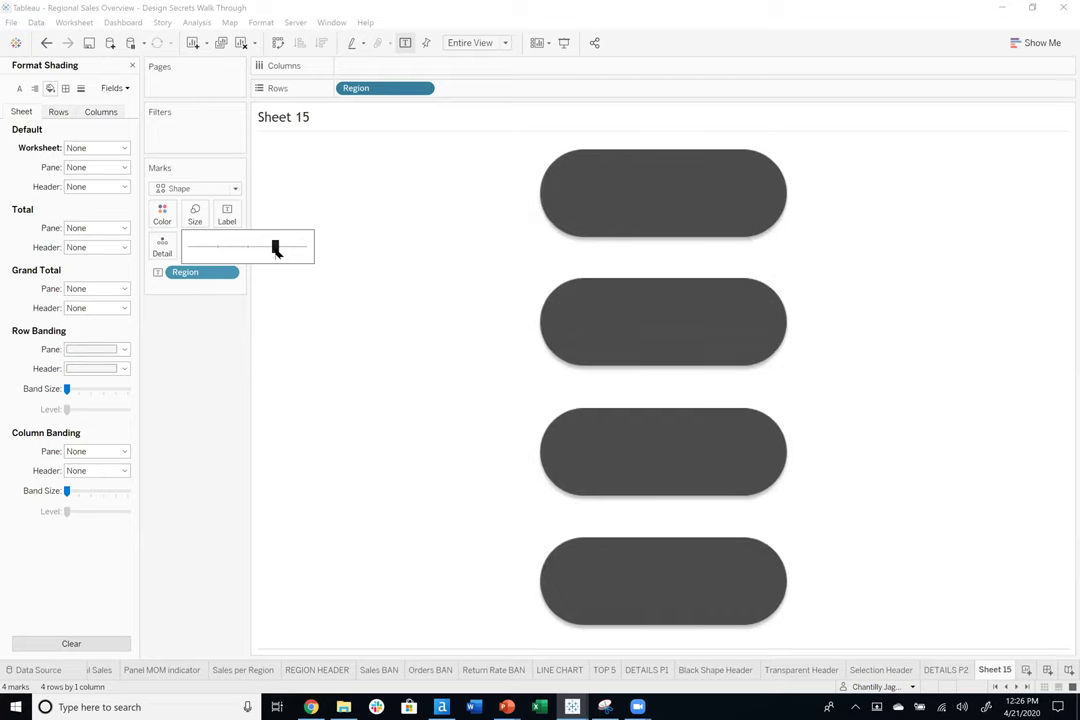
{"action": "left_click", "coordinate": [1006, 687]}
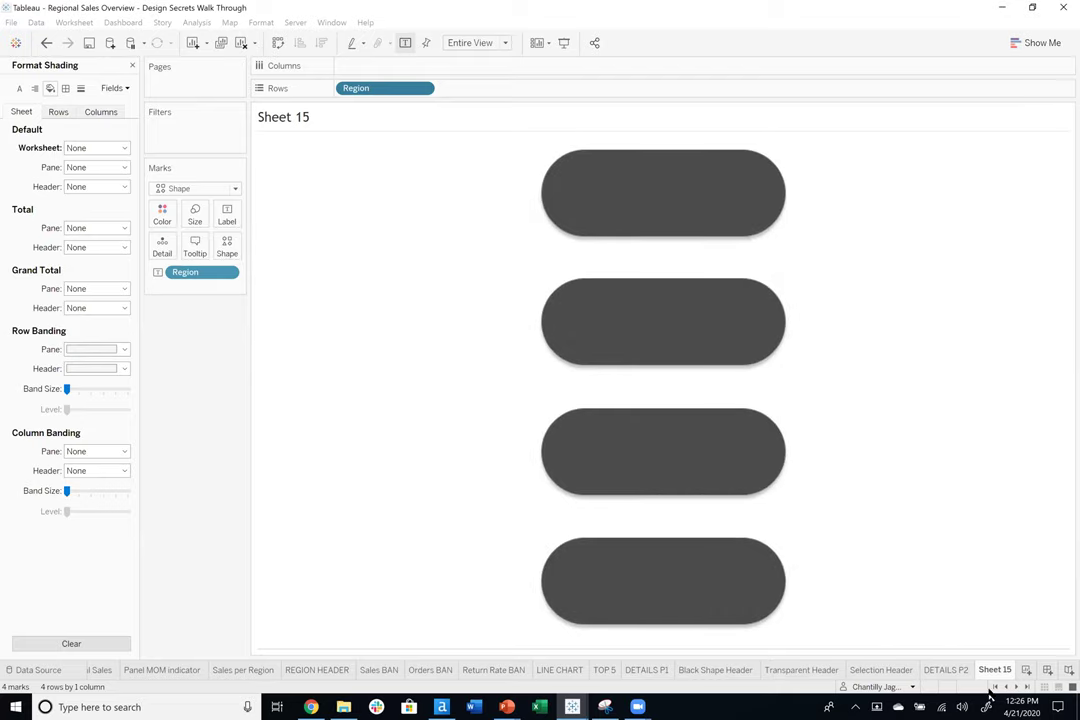
{"action": "left_click", "coordinate": [270, 672]}
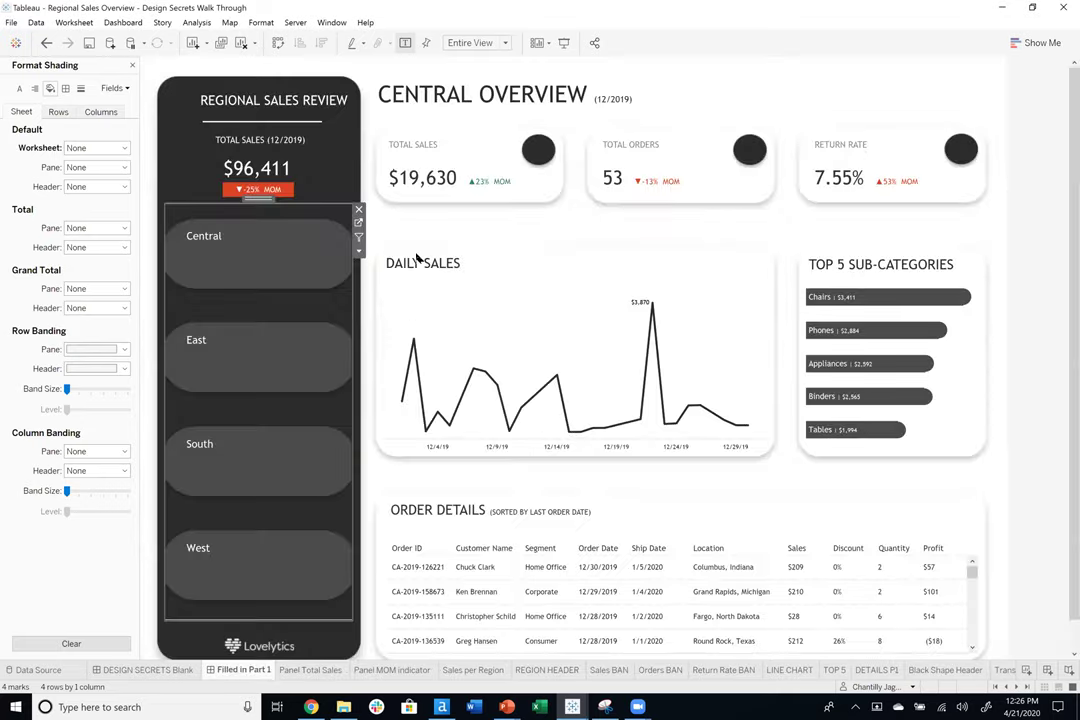
{"action": "left_click", "coordinate": [359, 222]}
{"action": "left_click", "coordinate": [195, 215]}
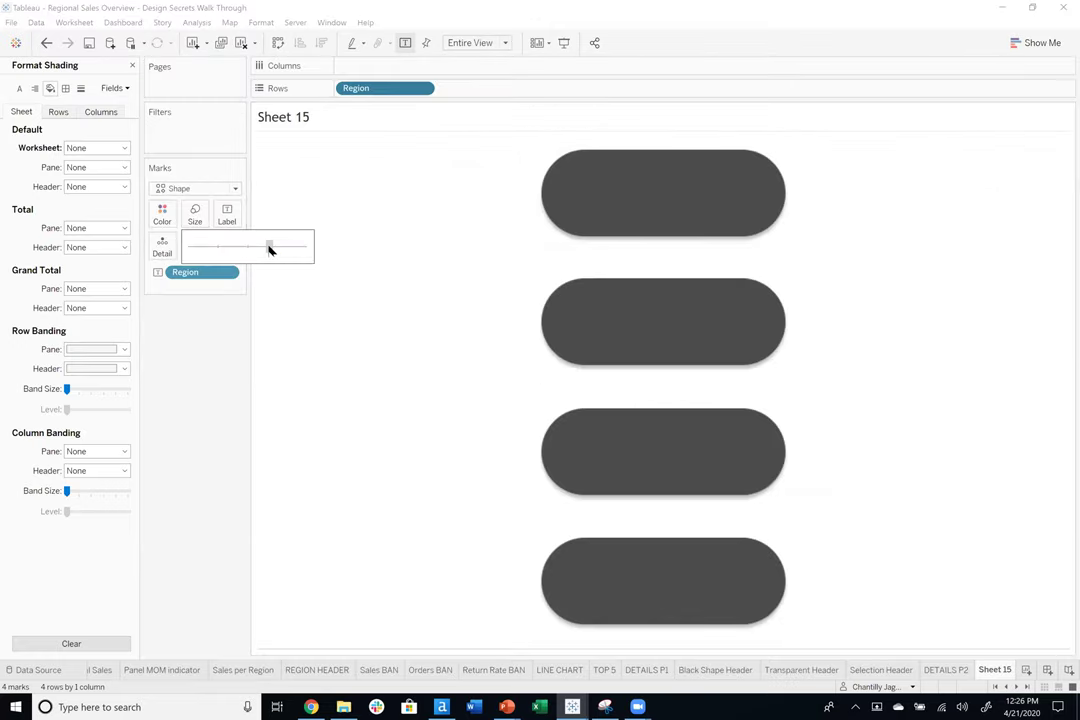
{"action": "left_click", "coordinate": [996, 687]}
{"action": "left_click", "coordinate": [996, 687]}
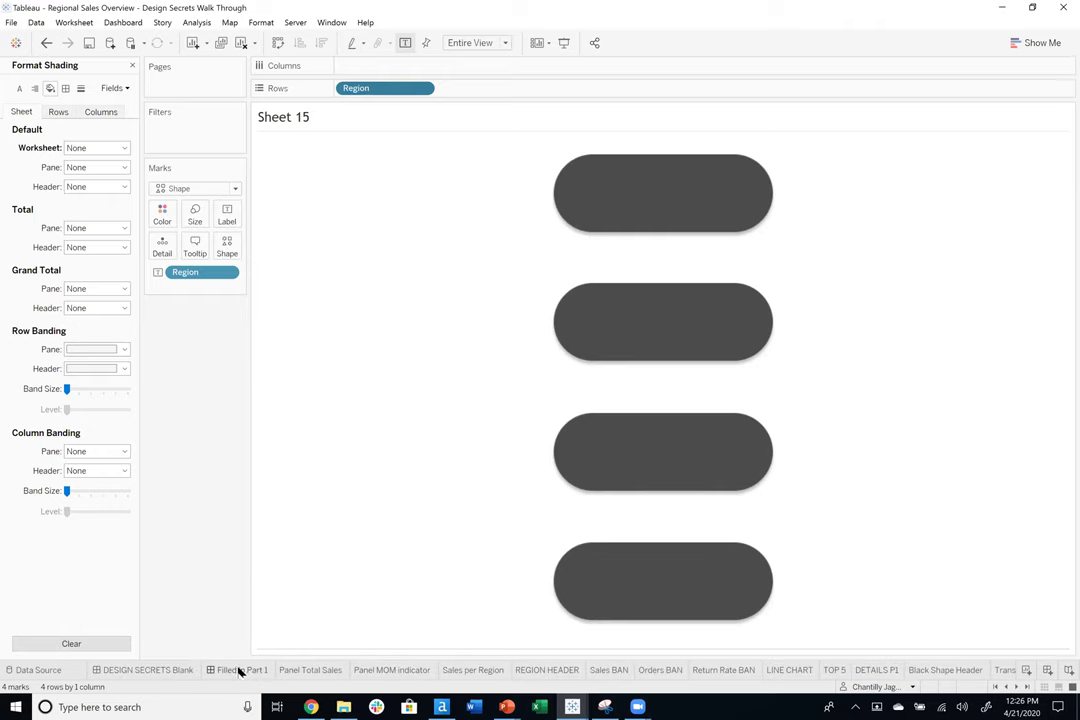
{"action": "left_click", "coordinate": [240, 670]}
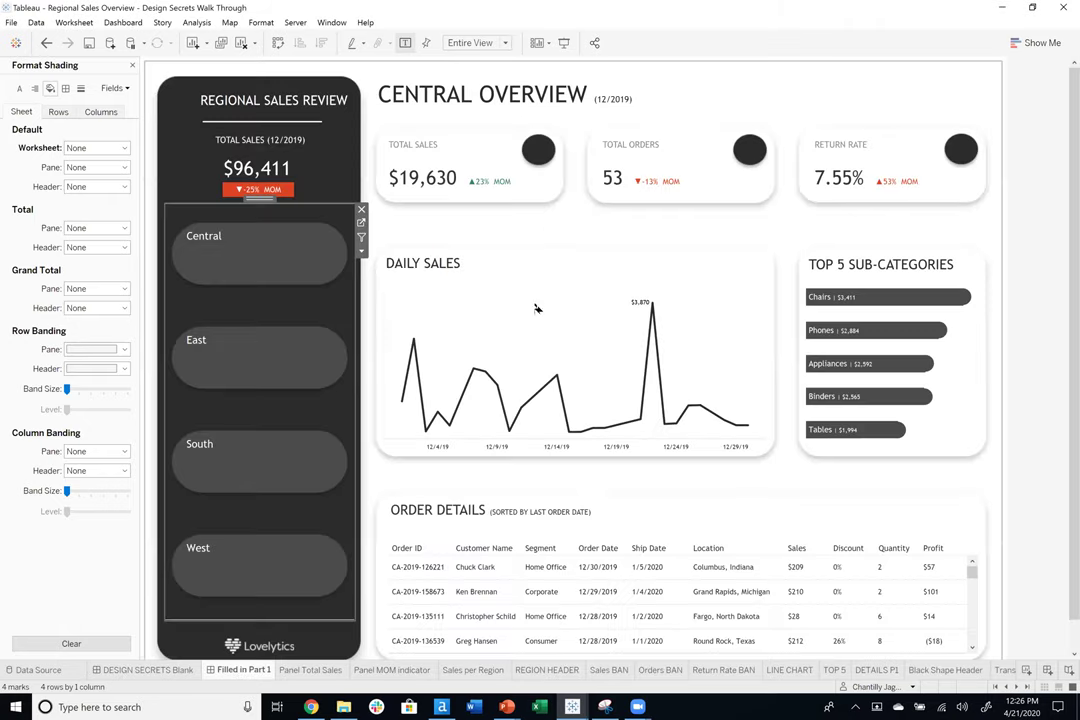
{"action": "left_click", "coordinate": [131, 66]}
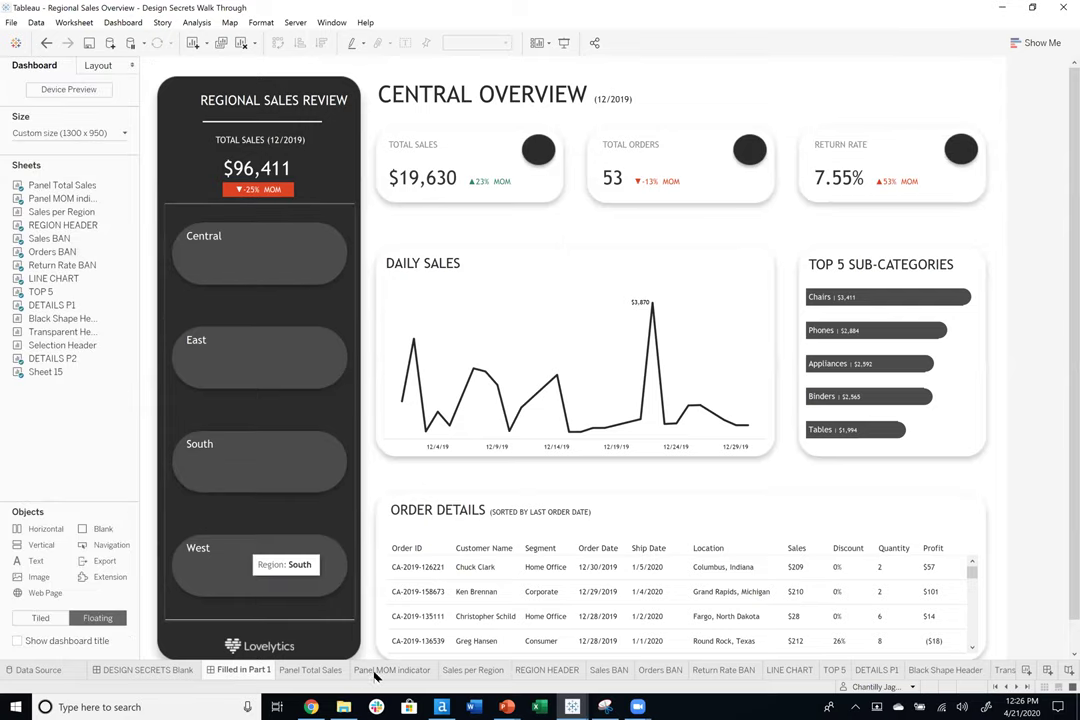
Open the Sales per Region sheet and show the Region row header.
{"action": "left_click", "coordinate": [1043, 688]}
{"action": "left_click", "coordinate": [487, 131]}
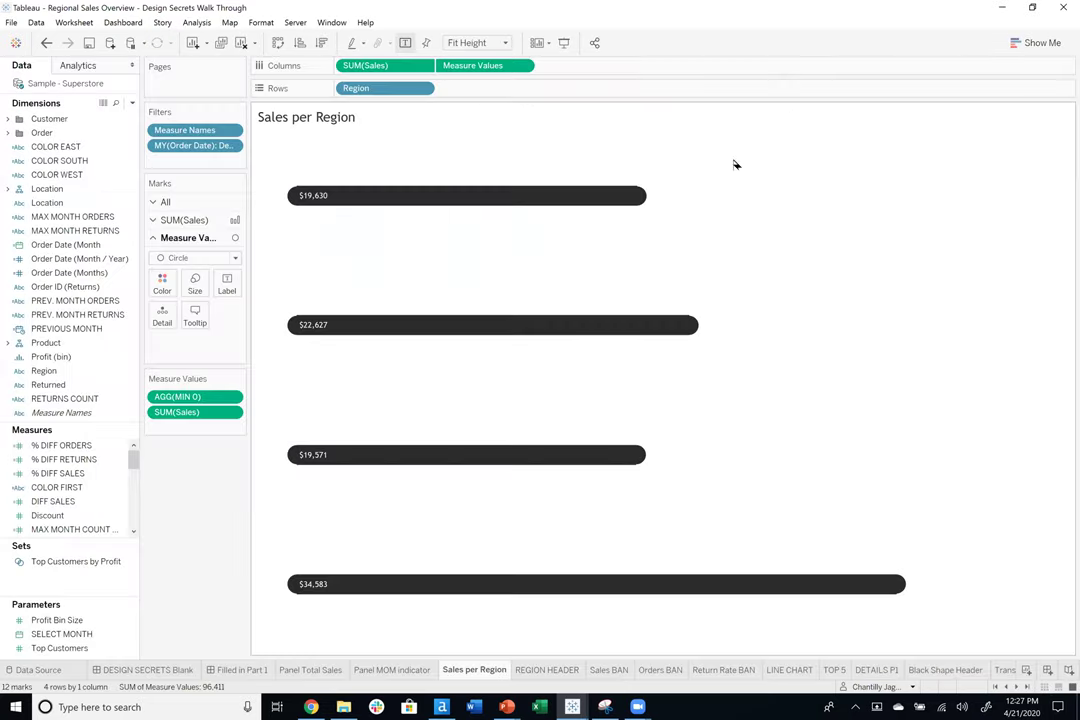
{"action": "right_click", "coordinate": [415, 89]}
{"action": "left_click", "coordinate": [453, 176]}
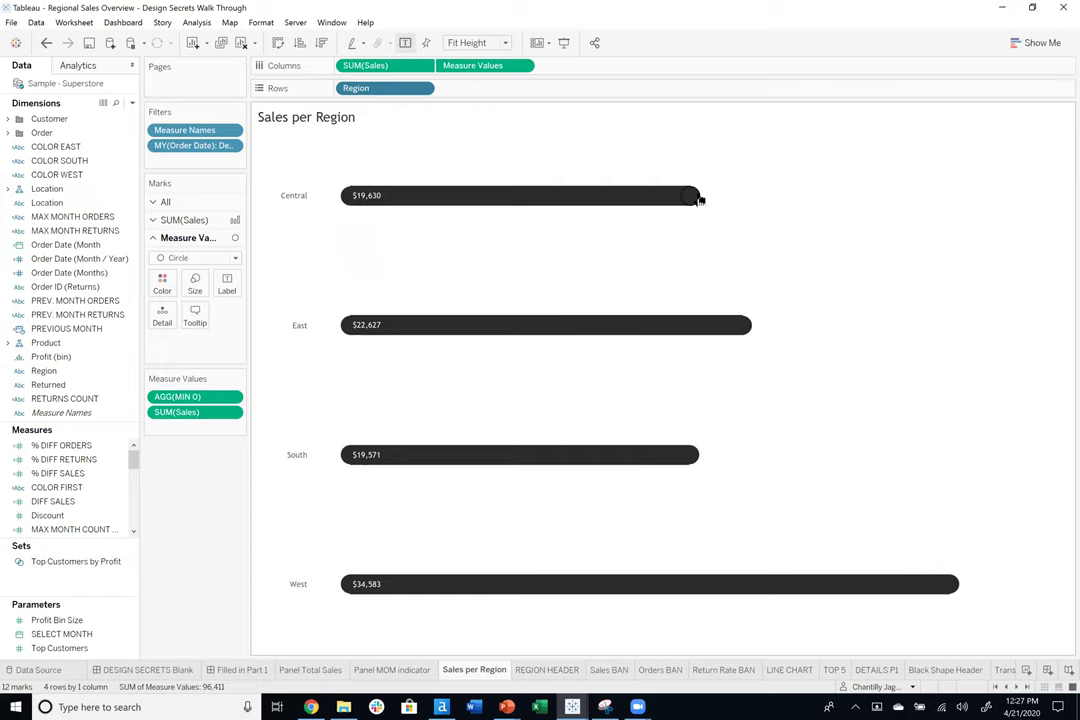
Turn Measure Values' dual axis off and on again, and remove Measure Names from the colour of all marks.
{"action": "right_click", "coordinate": [474, 68]}
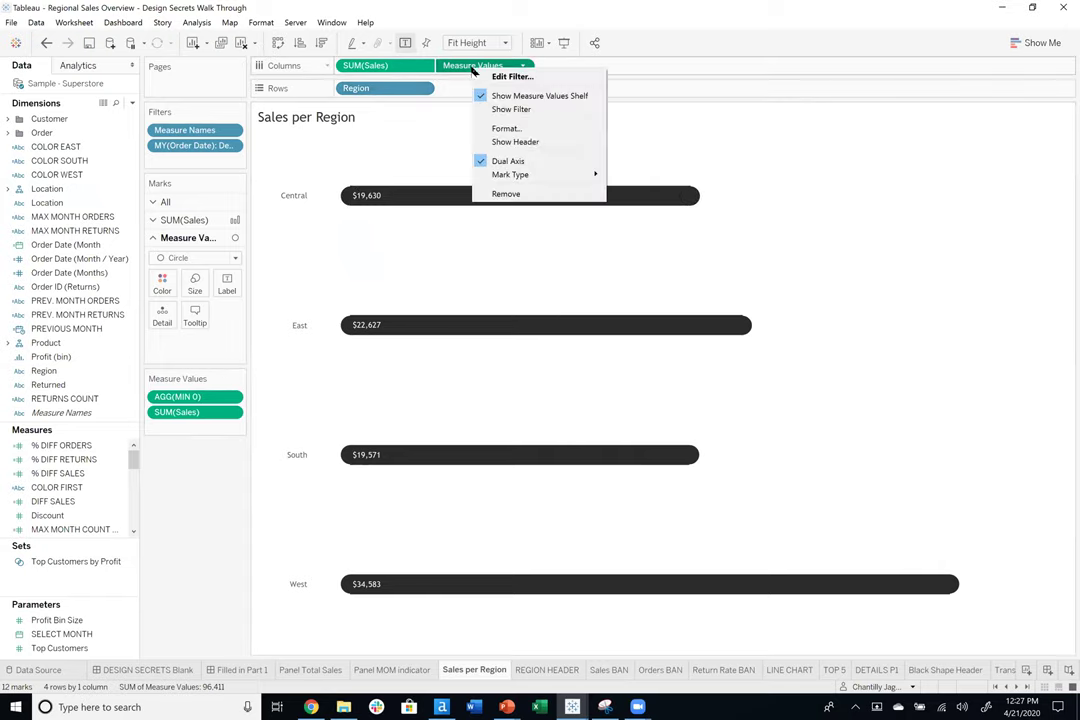
{"action": "left_click", "coordinate": [521, 163]}
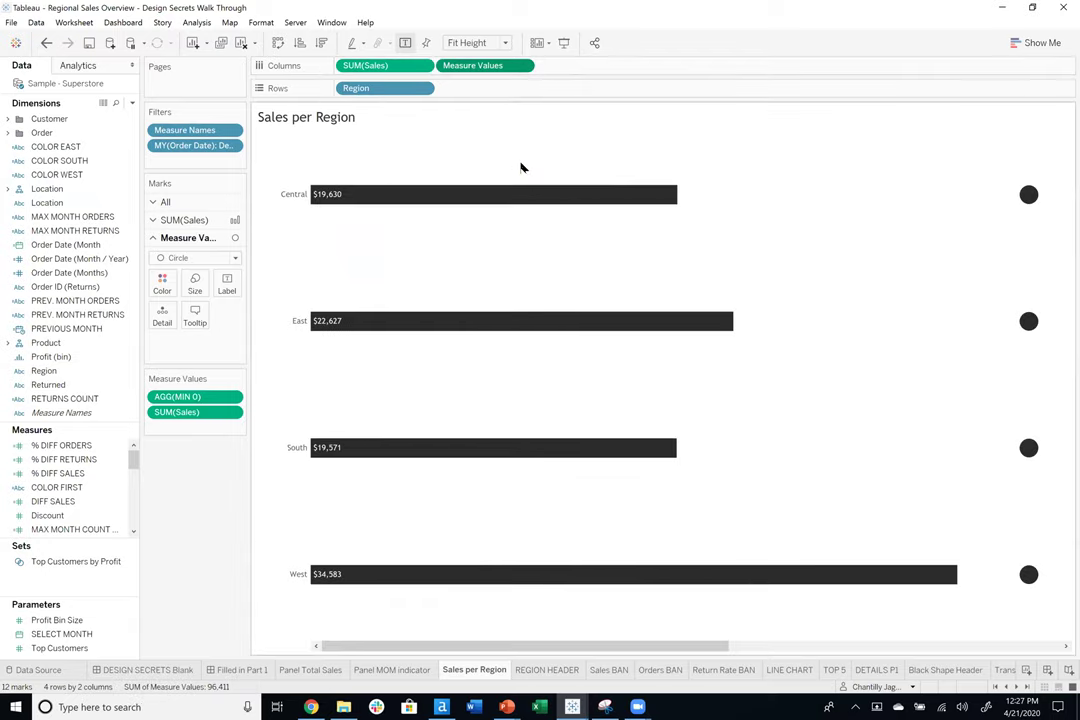
{"action": "right_click", "coordinate": [511, 70]}
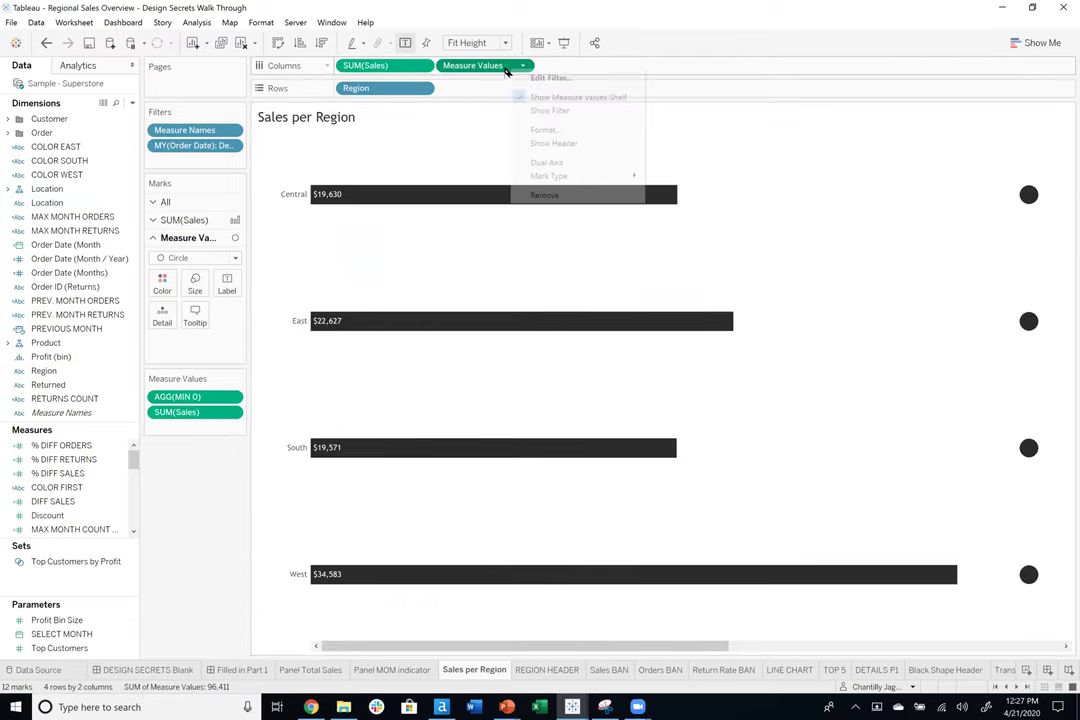
{"action": "left_click", "coordinate": [538, 164]}
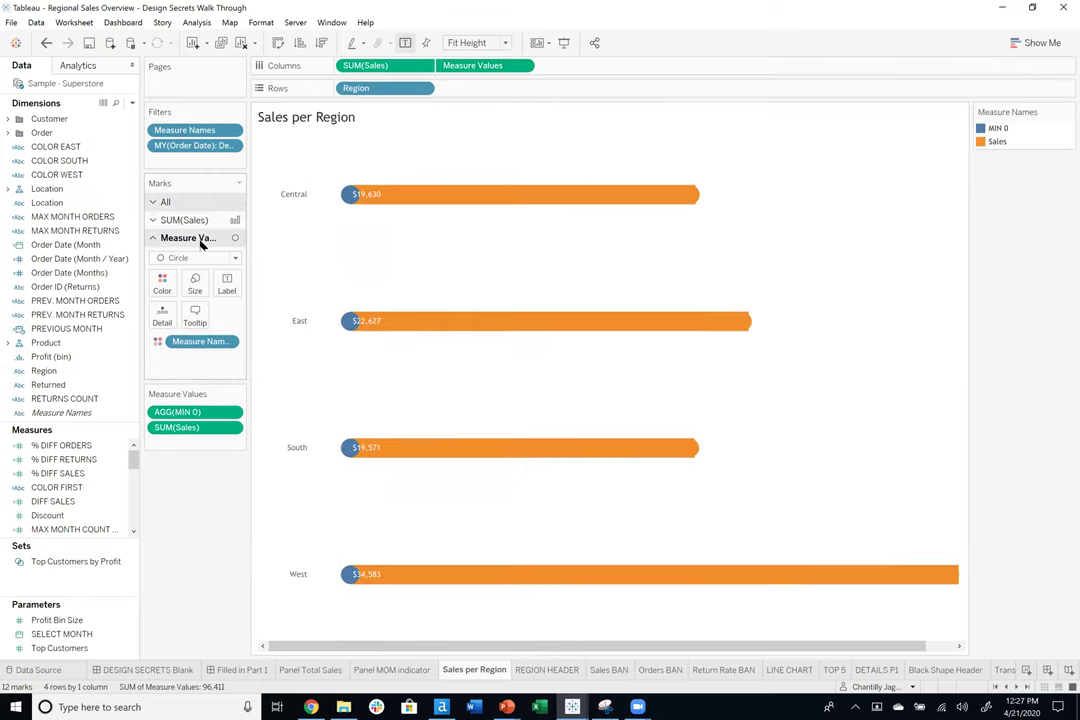
{"action": "left_click", "coordinate": [208, 202]}
{"action": "left_click_drag", "start_coordinate": [207, 316], "coordinate": [205, 511]}
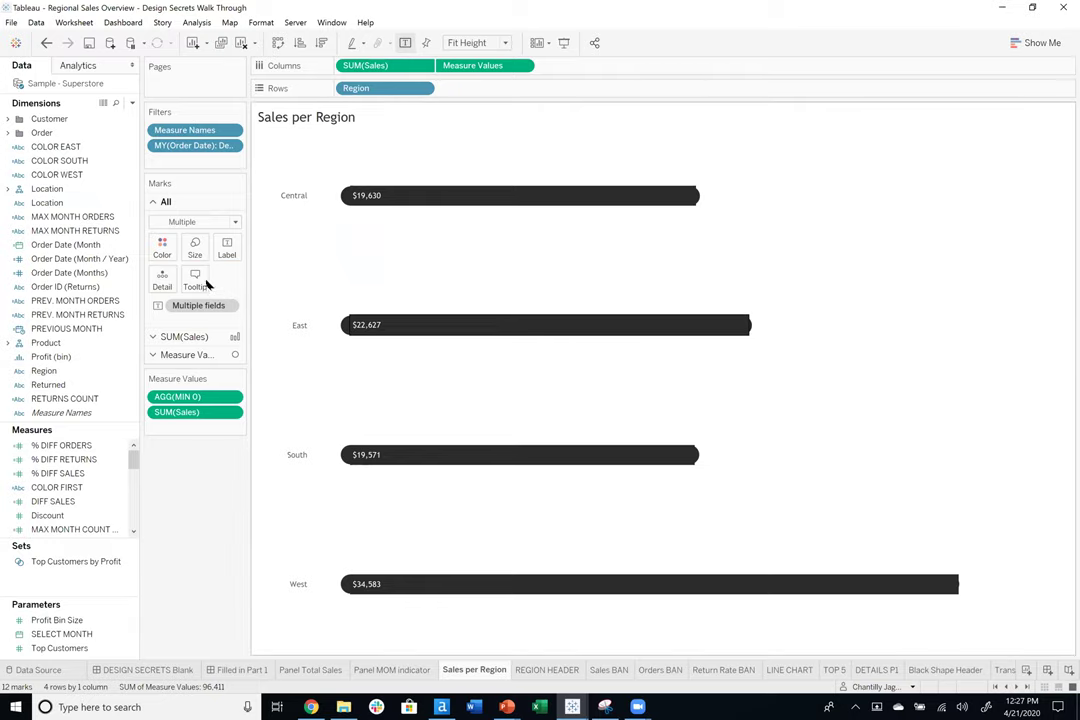
Adjust the SUM(Sales) bar thickness to match the circular ends, and hide the Region row header.
{"action": "left_click", "coordinate": [203, 338]}
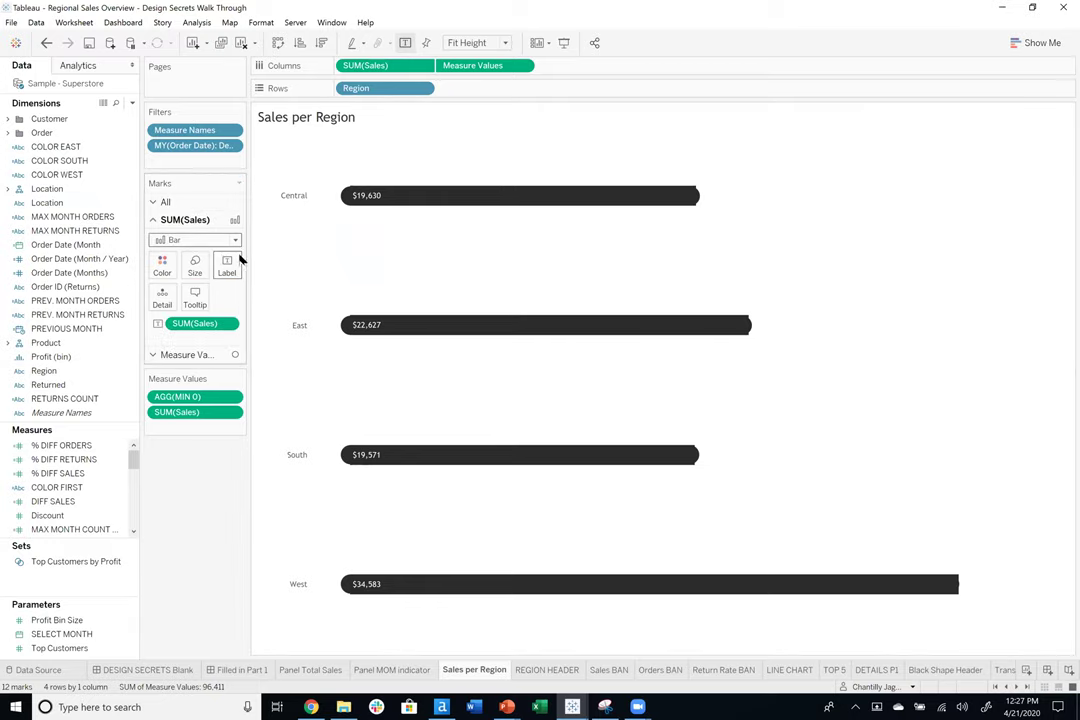
{"action": "left_click", "coordinate": [194, 268]}
{"action": "left_click_drag", "start_coordinate": [211, 298], "coordinate": [206, 298]}
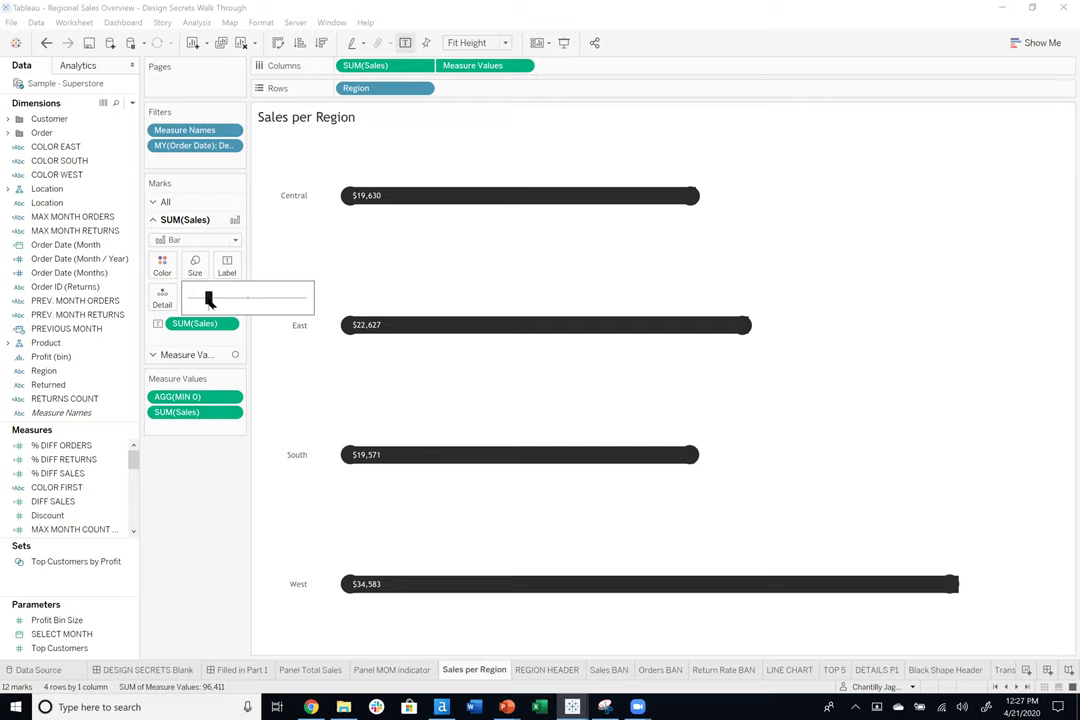
{"action": "left_click", "coordinate": [209, 300]}
{"action": "left_click_drag", "start_coordinate": [208, 302], "coordinate": [210, 303]}
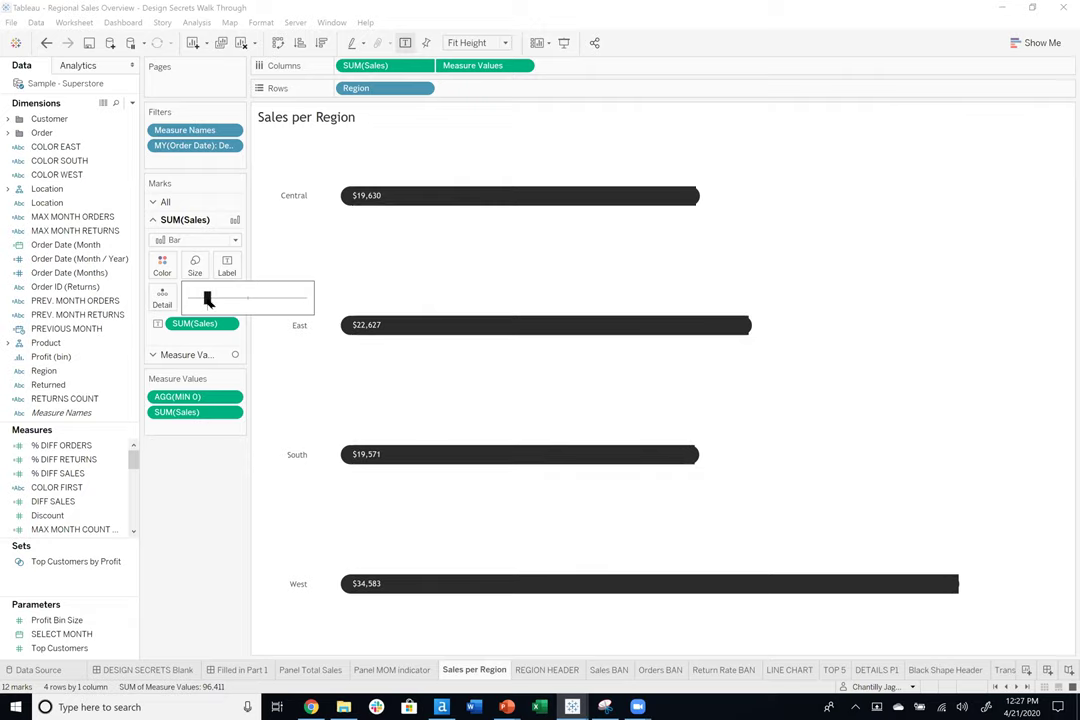
{"action": "right_click", "coordinate": [403, 92]}
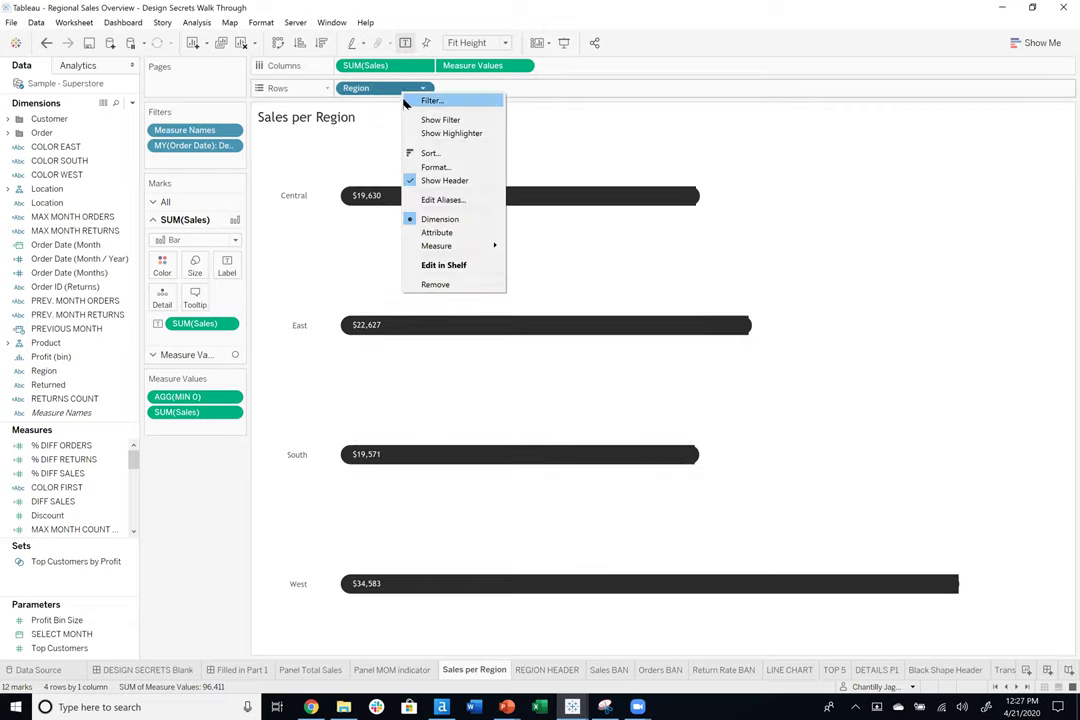
{"action": "left_click", "coordinate": [444, 181]}
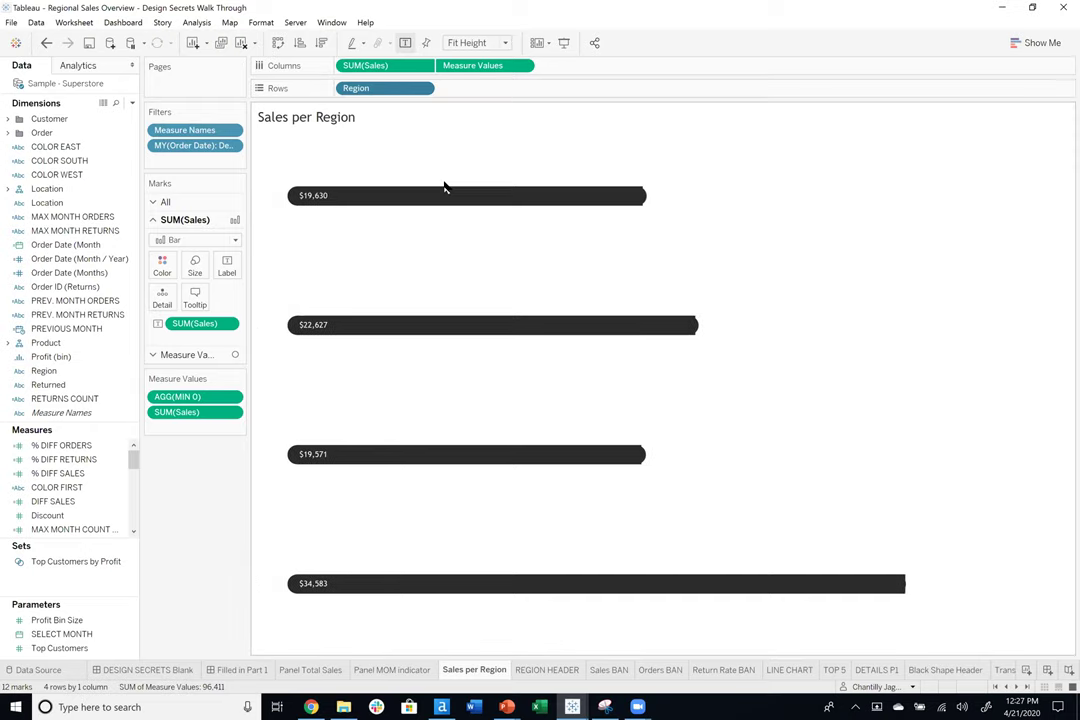
{"action": "left_click", "coordinate": [197, 270]}
{"action": "right_click", "coordinate": [448, 65]}
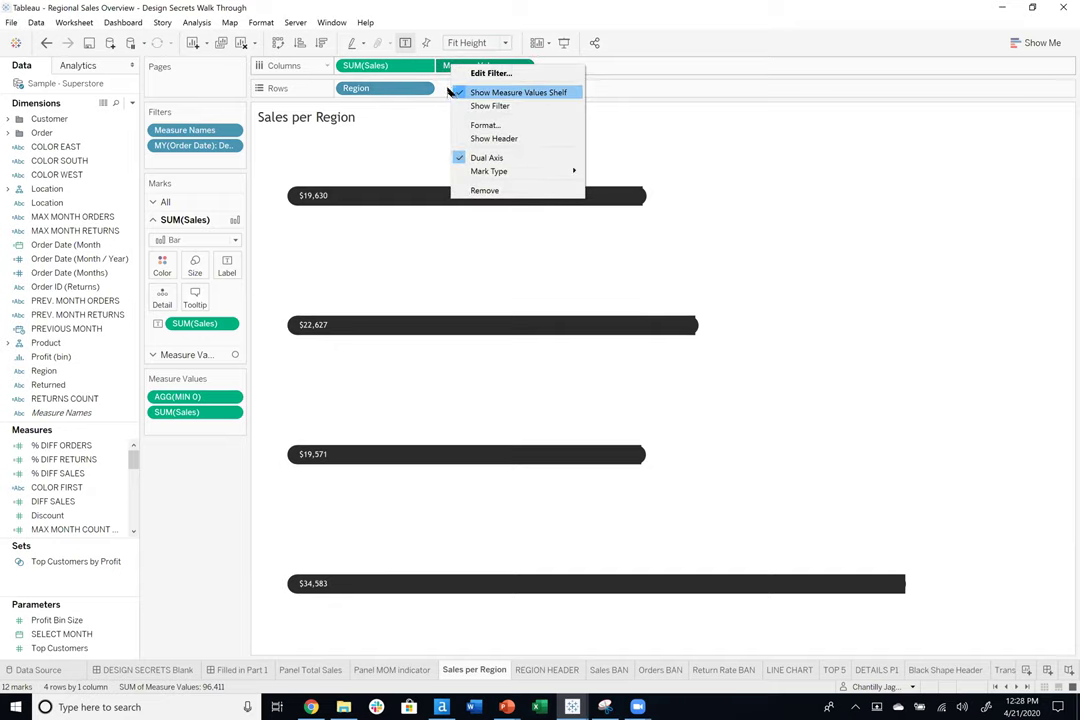
{"action": "left_click", "coordinate": [630, 190]}
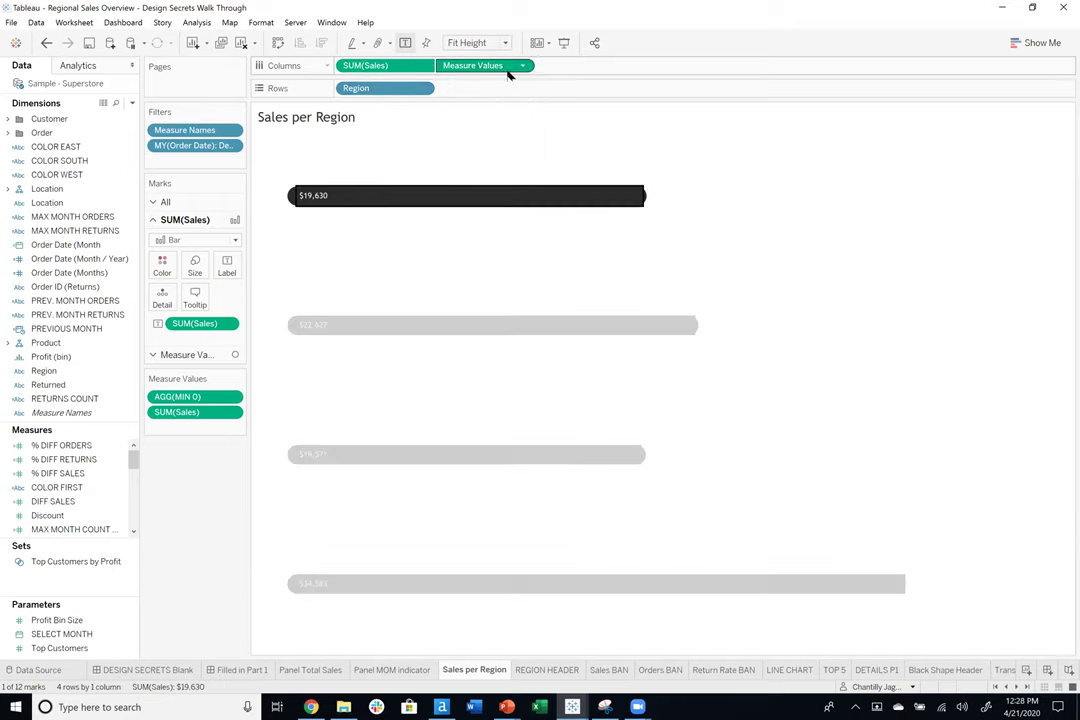
Show the Measure Values axis header and move its circle marks in front of the Sales bars.
{"action": "right_click", "coordinate": [500, 70]}
{"action": "left_click", "coordinate": [550, 144]}
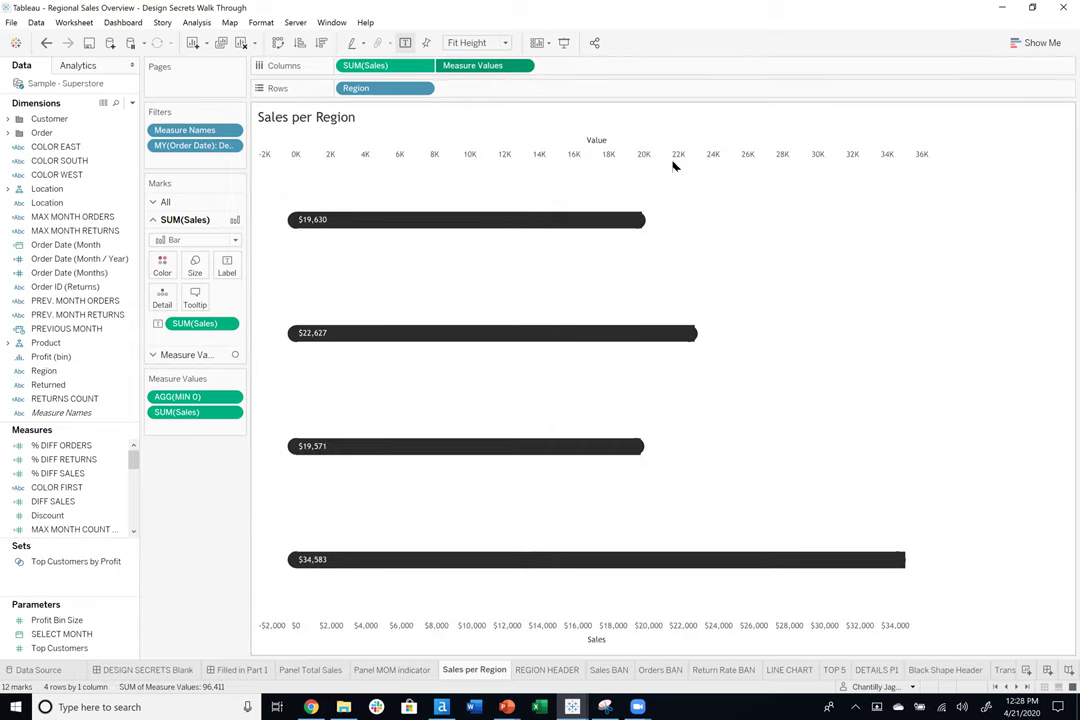
{"action": "right_click", "coordinate": [675, 161]}
{"action": "left_click", "coordinate": [724, 235]}
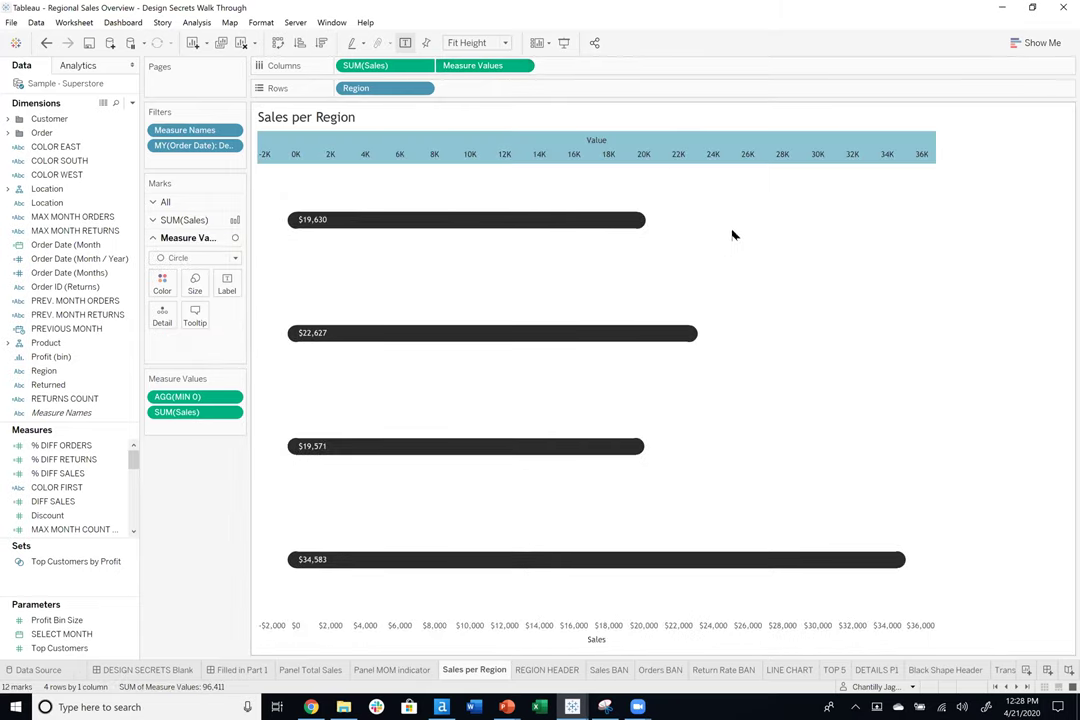
Hide the Value and Sales axis headers on the Sales per Region chart.
{"action": "right_click", "coordinate": [490, 67]}
{"action": "left_click", "coordinate": [527, 136]}
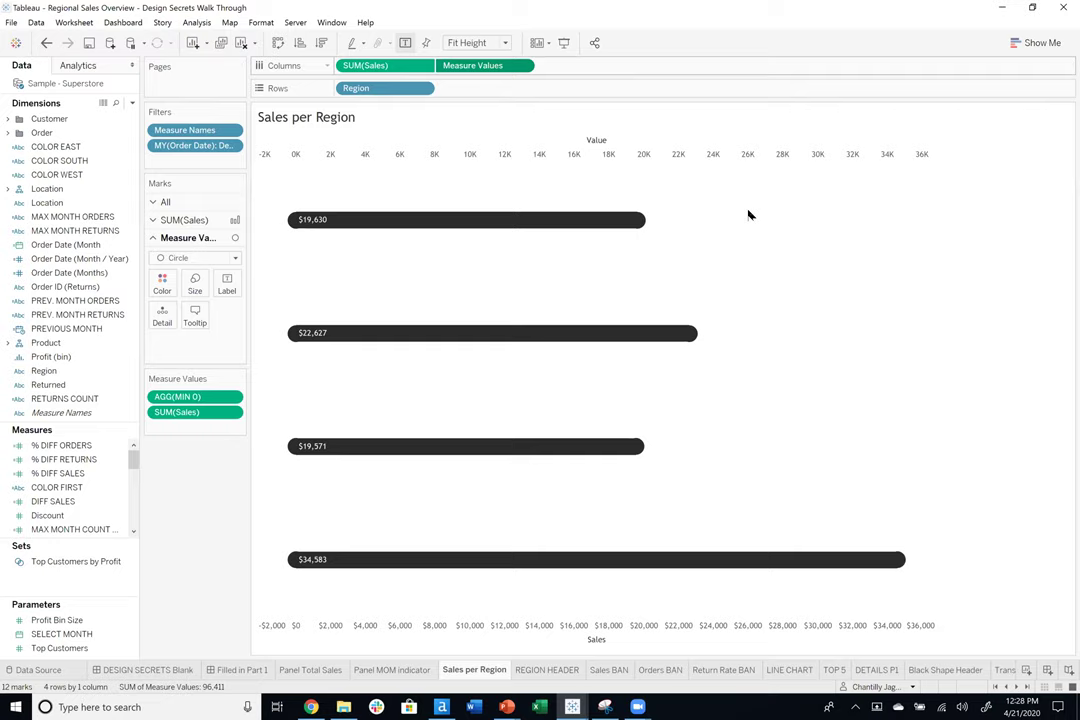
{"action": "right_click", "coordinate": [660, 640]}
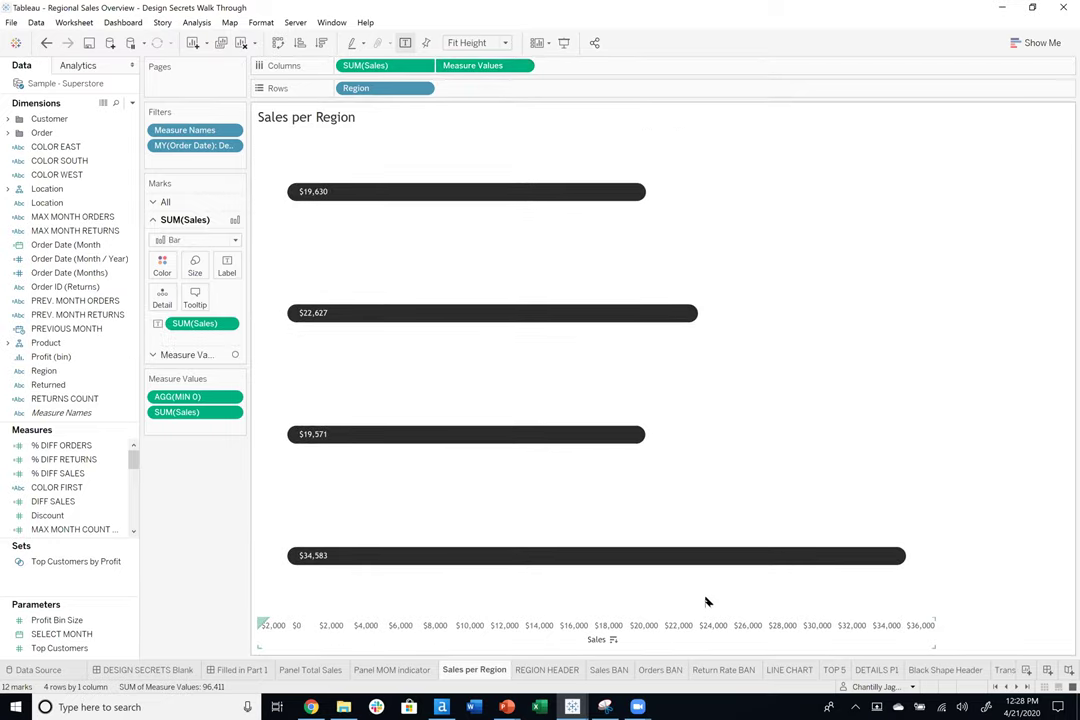
{"action": "left_click", "coordinate": [702, 609]}
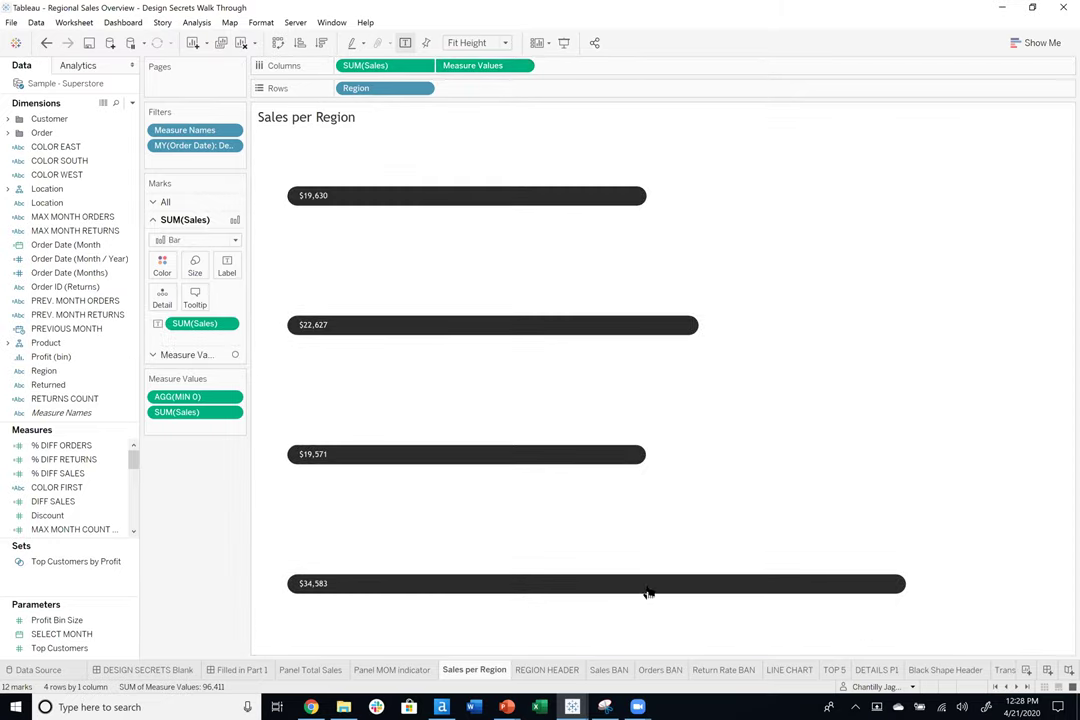
Add Sales per Region as a floating sheet on the Filled in Part 1 dashboard, hide its title and fit it to Entire View.
{"action": "left_click", "coordinate": [222, 671]}
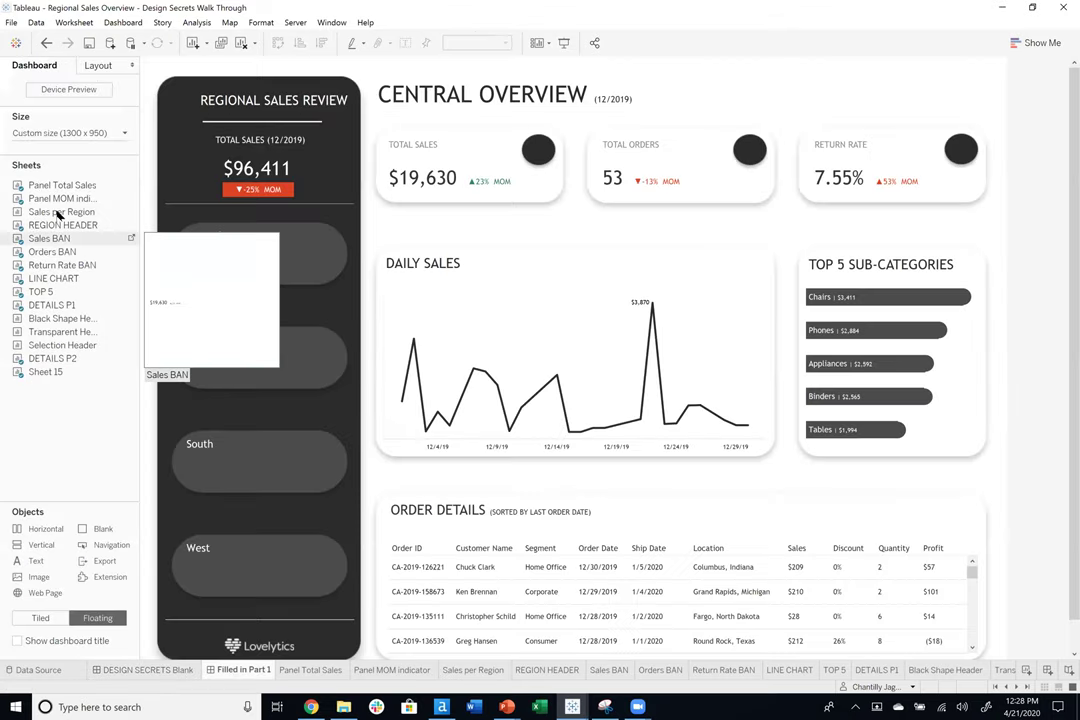
{"action": "left_click_drag", "start_coordinate": [58, 212], "coordinate": [245, 205]}
{"action": "right_click", "coordinate": [241, 252]}
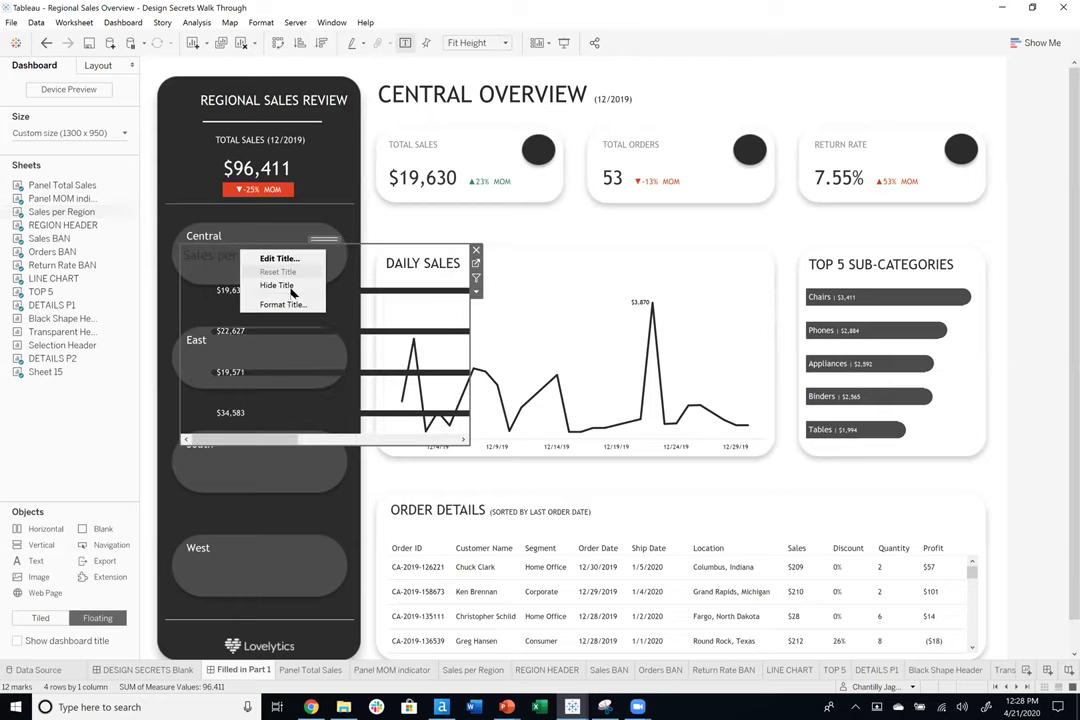
{"action": "left_click", "coordinate": [276, 285]}
{"action": "left_click", "coordinate": [490, 43]}
{"action": "left_click", "coordinate": [484, 99]}
Resize and position the floating Sales per Region chart across the dark side panel so each bar sits inside its region button.
{"action": "left_click_drag", "start_coordinate": [342, 580], "coordinate": [333, 588]}
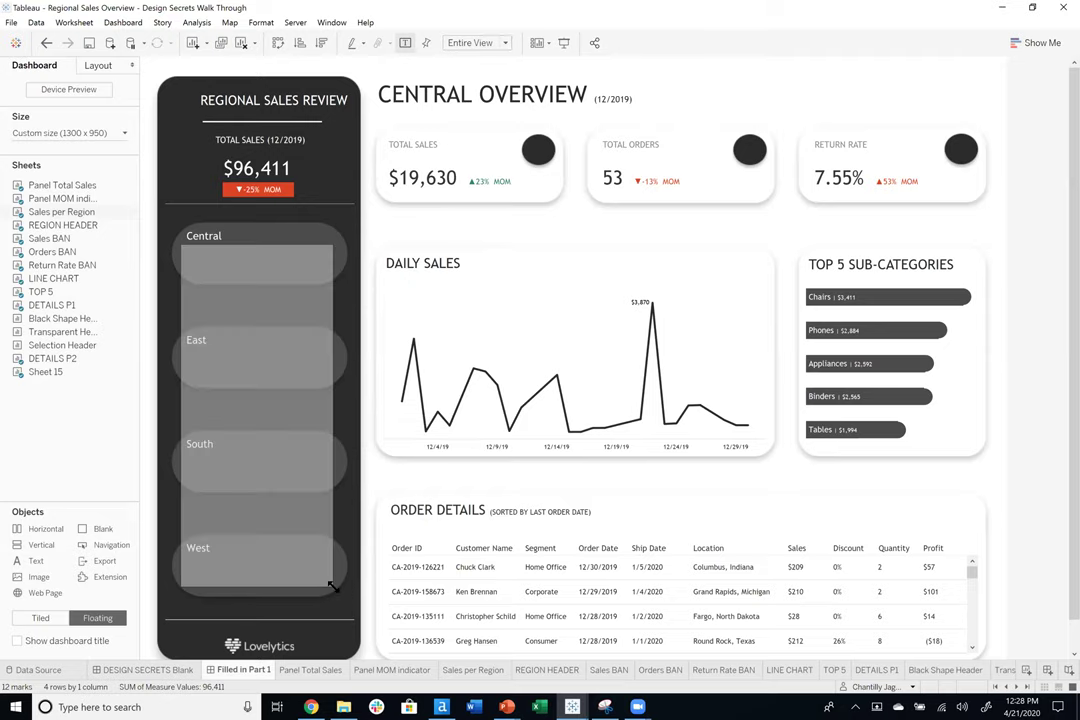
{"action": "left_click_drag", "start_coordinate": [200, 248], "coordinate": [197, 212]}
{"action": "left_click_drag", "start_coordinate": [323, 596], "coordinate": [346, 617]}
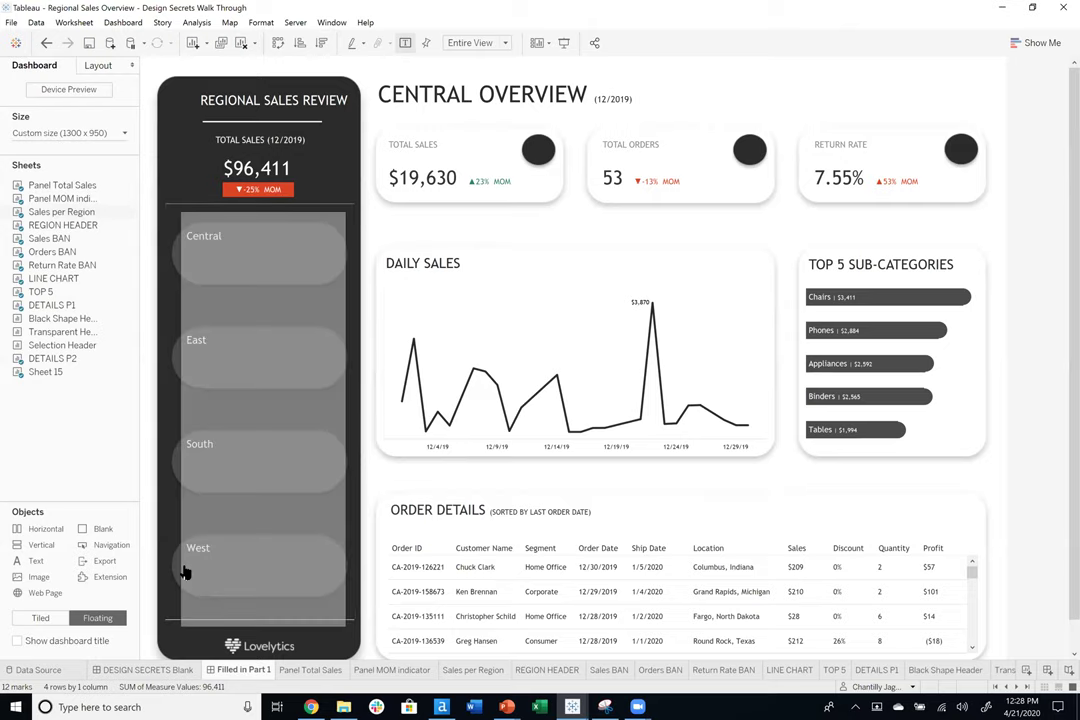
{"action": "left_click_drag", "start_coordinate": [182, 579], "coordinate": [172, 570]}
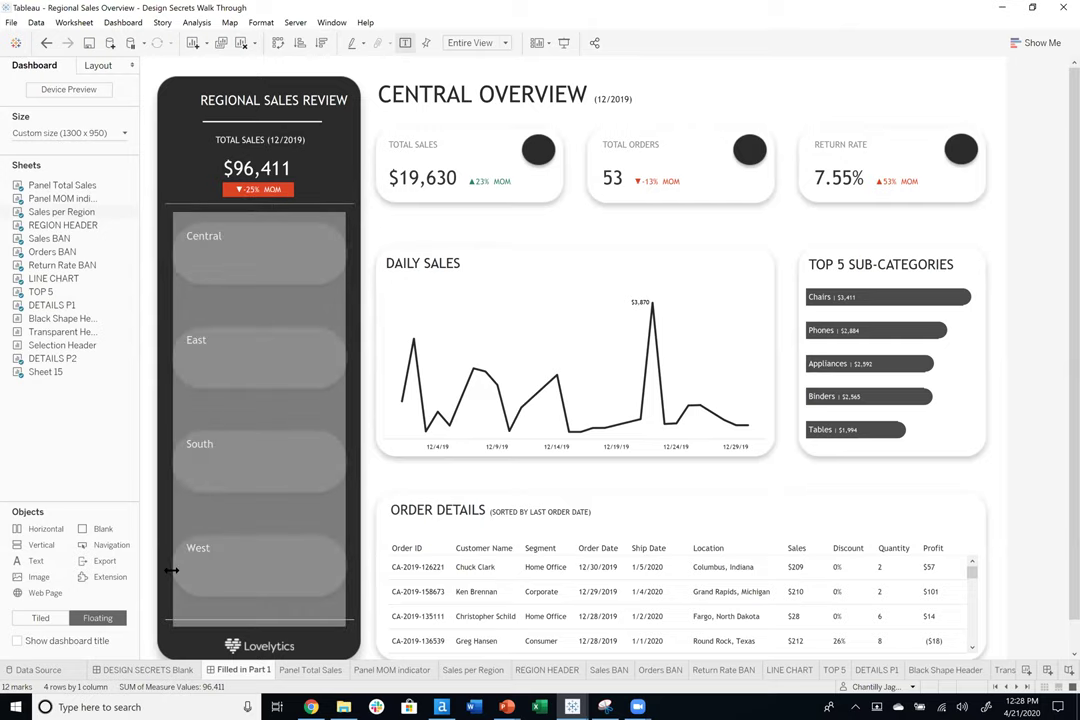
{"action": "left_click_drag", "start_coordinate": [345, 359], "coordinate": [355, 372]}
{"action": "left_click_drag", "start_coordinate": [172, 212], "coordinate": [166, 207]}
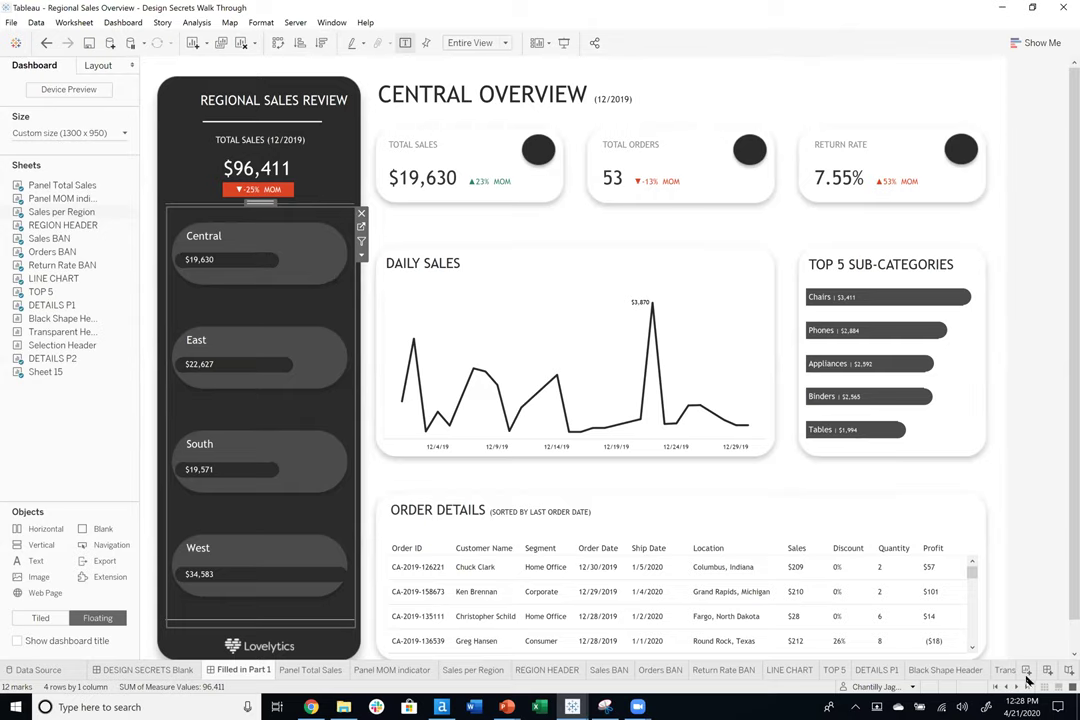
Create a new worksheet and set its worksheet shading to black.
{"action": "key", "text": "ctrl+m"}
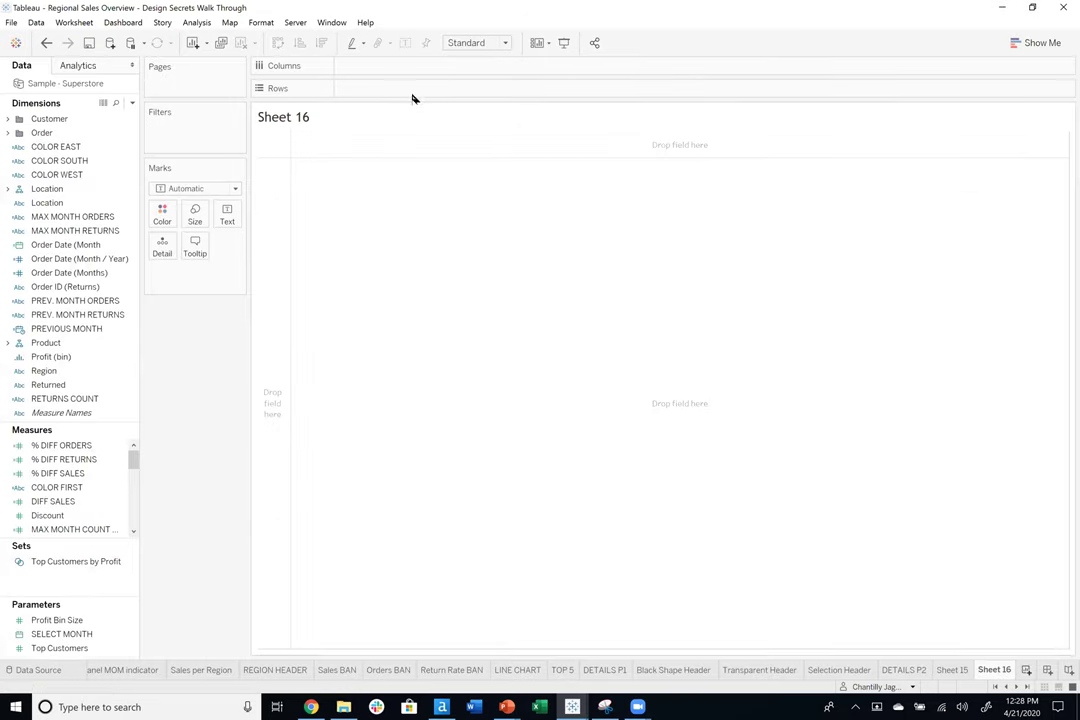
{"action": "right_click", "coordinate": [459, 284]}
{"action": "left_click", "coordinate": [478, 344]}
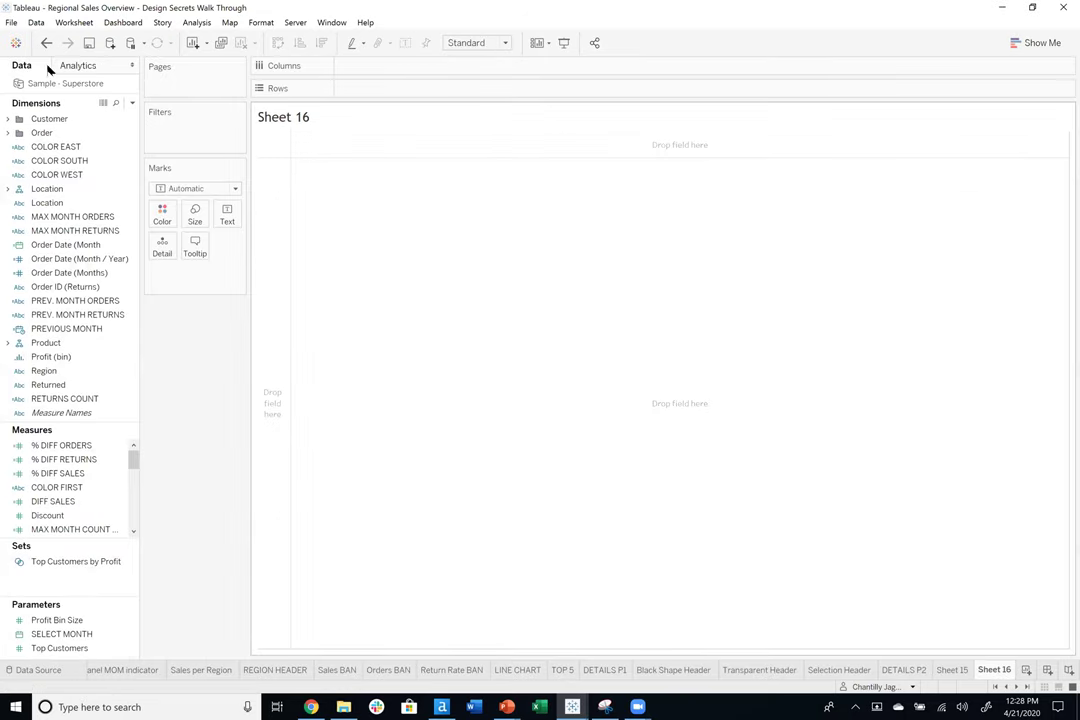
{"action": "left_click", "coordinate": [50, 88]}
{"action": "left_click", "coordinate": [92, 147]}
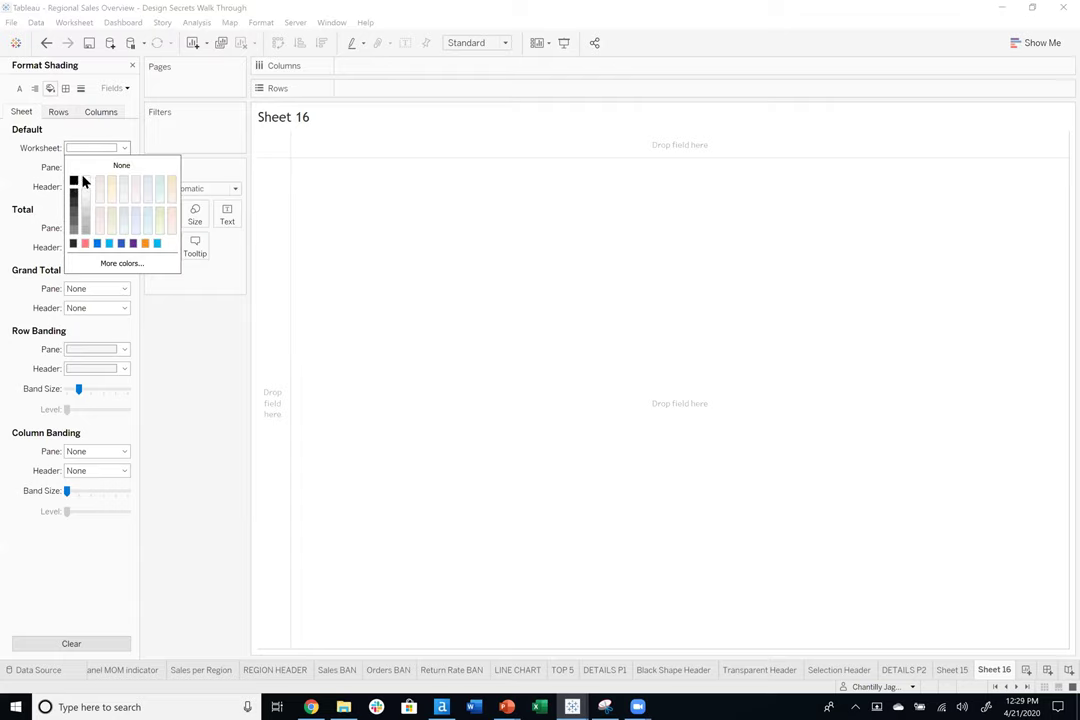
{"action": "left_click", "coordinate": [73, 180]}
{"action": "left_click", "coordinate": [190, 342]}
{"action": "left_click", "coordinate": [132, 65]}
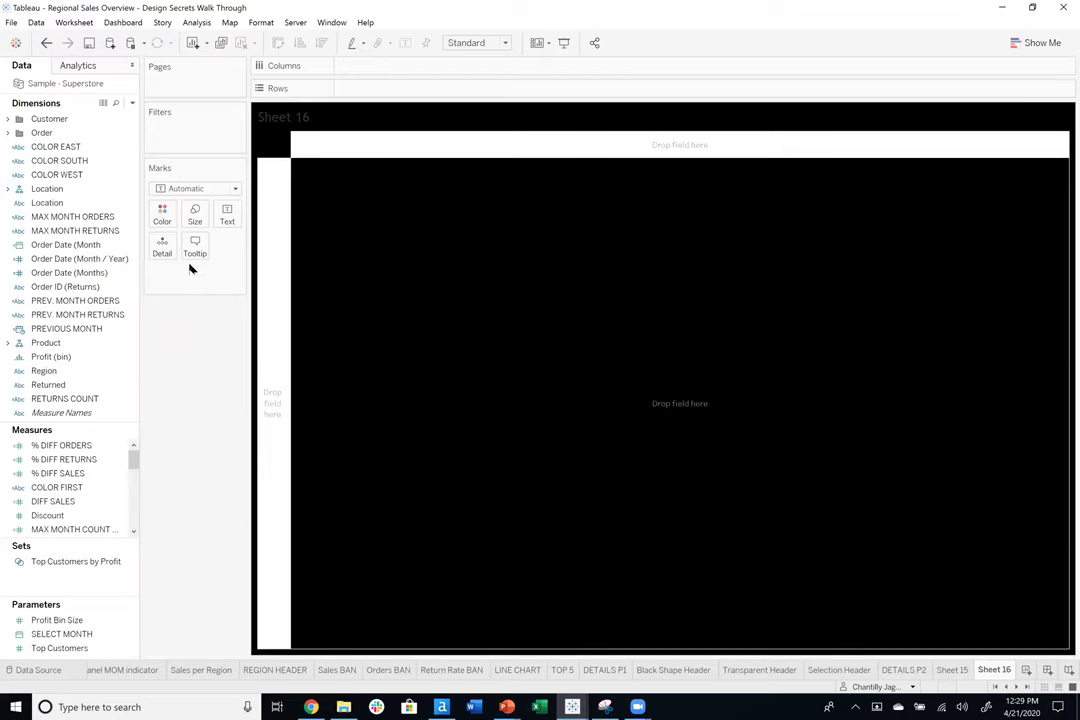
Put Region on Rows, change the mark type to Shape and fit the sheet to Entire View.
{"action": "left_click_drag", "start_coordinate": [46, 370], "coordinate": [360, 91]}
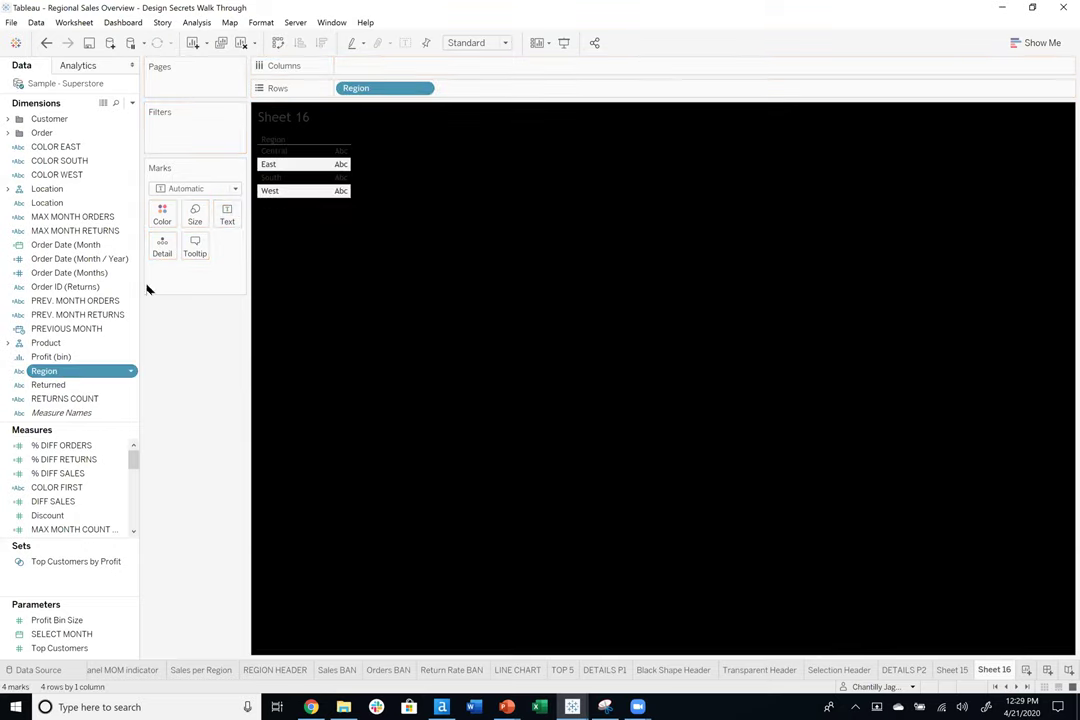
{"action": "left_click", "coordinate": [214, 190]}
{"action": "left_click", "coordinate": [193, 296]}
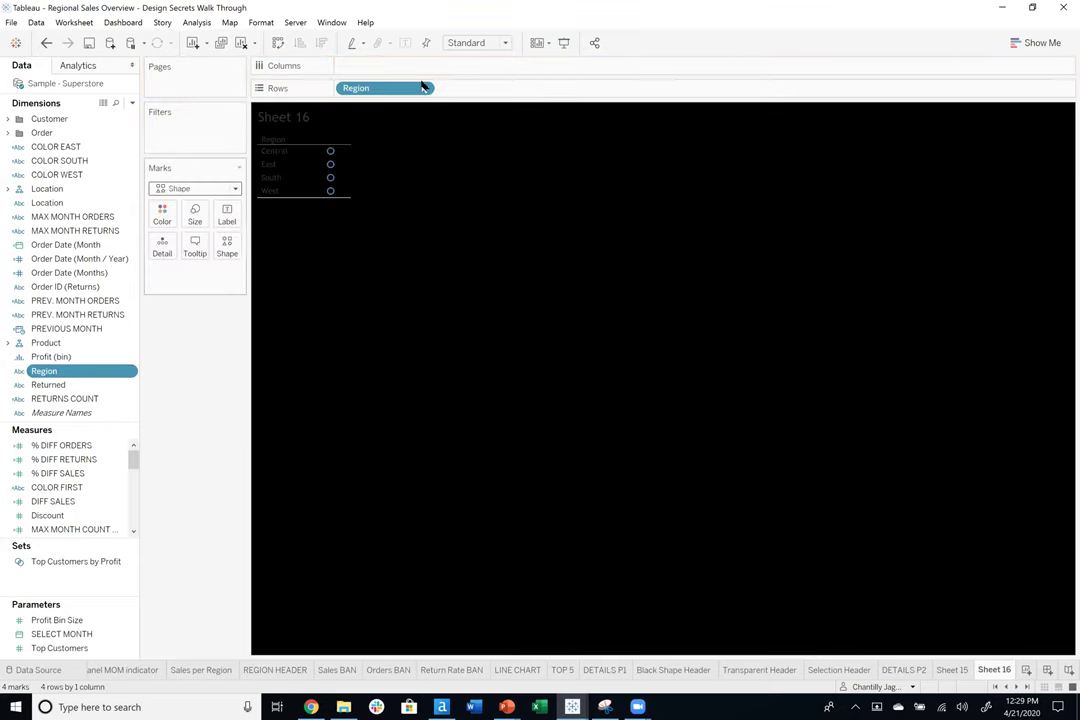
{"action": "left_click", "coordinate": [472, 43]}
{"action": "left_click", "coordinate": [464, 90]}
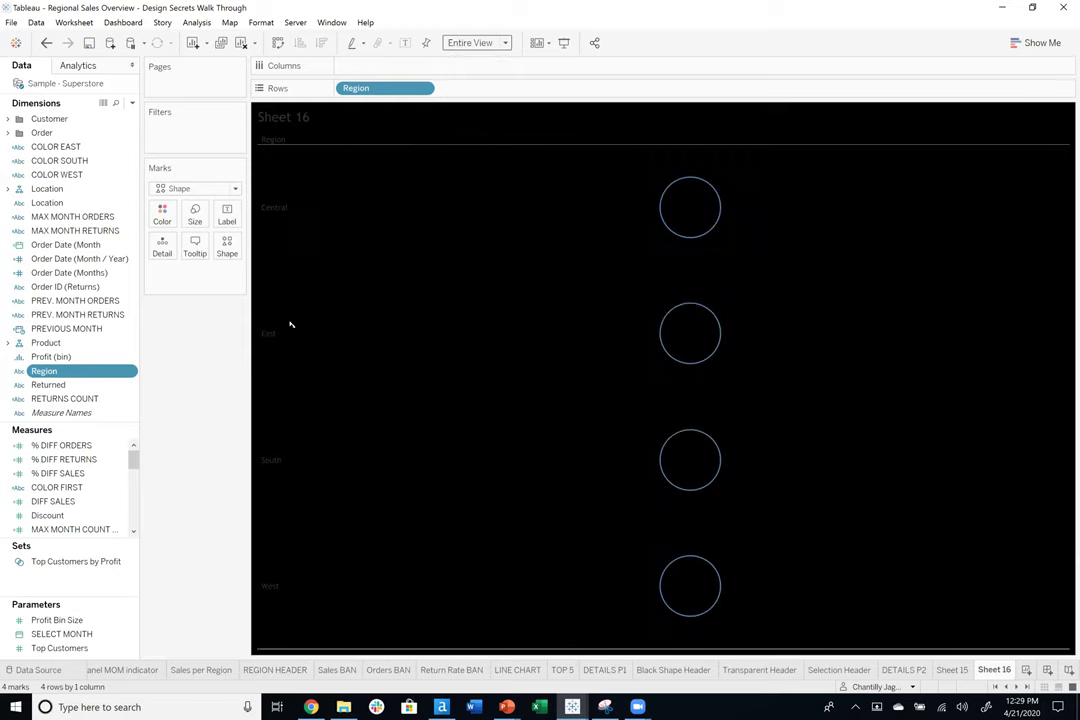
Assign the white button shape with the flared end from the modern dashboard palette to the Region marks.
{"action": "left_click", "coordinate": [226, 247]}
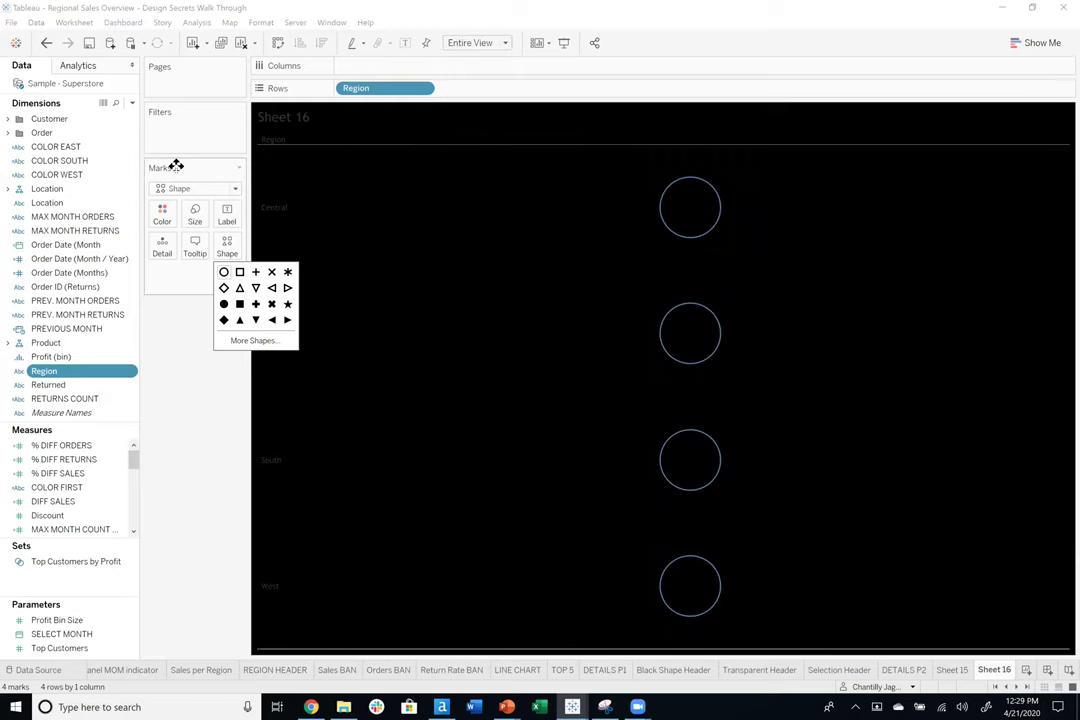
{"action": "left_click", "coordinate": [249, 340]}
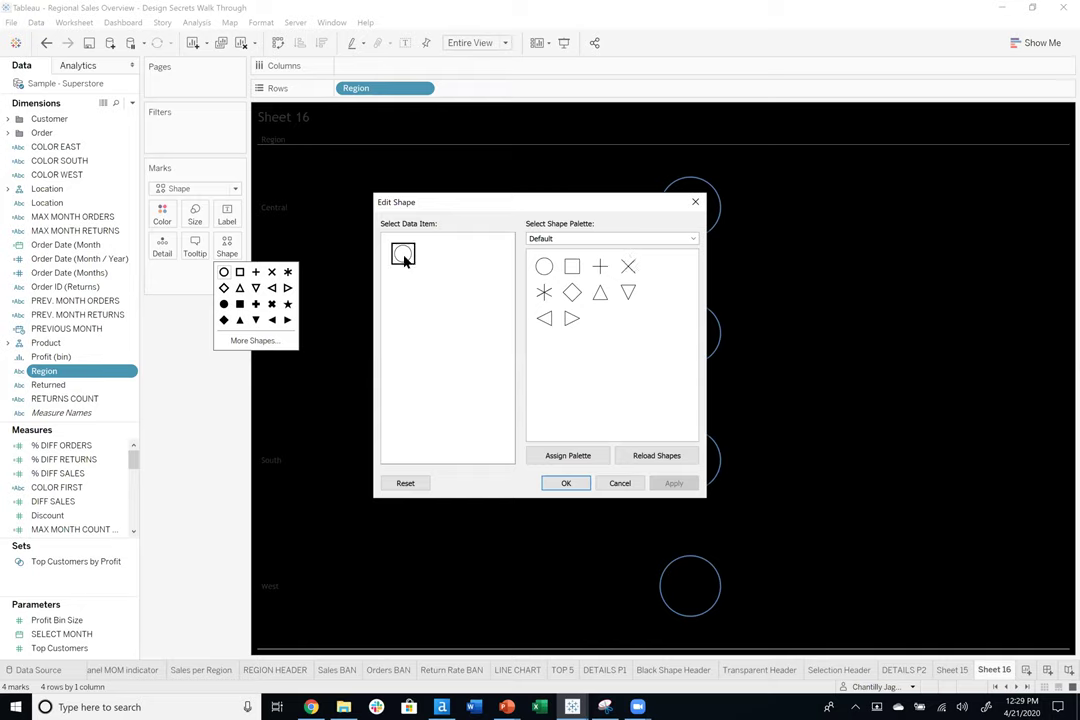
{"action": "left_click", "coordinate": [563, 239]}
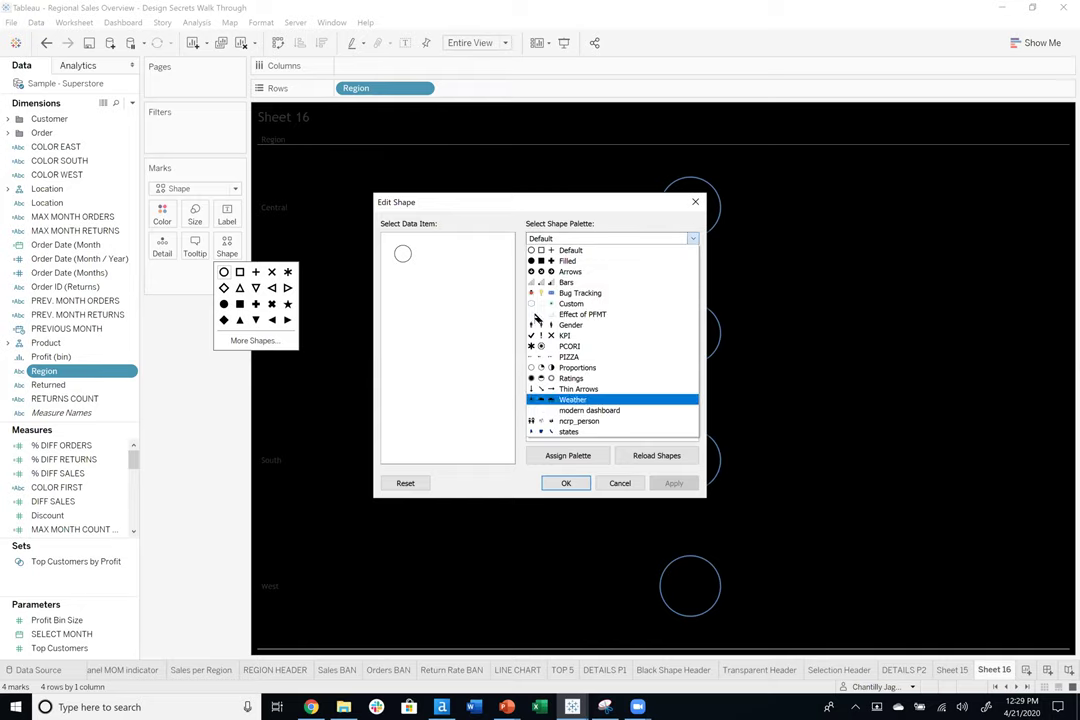
{"action": "left_click", "coordinate": [556, 410]}
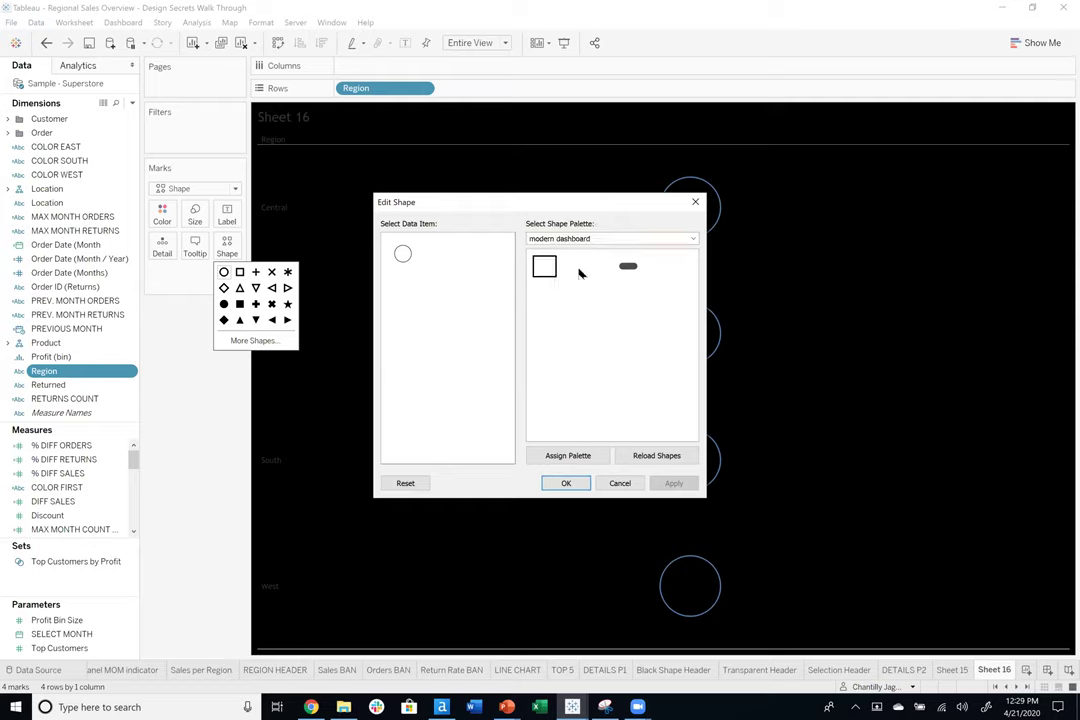
{"action": "left_click", "coordinate": [583, 273]}
{"action": "left_click", "coordinate": [672, 483]}
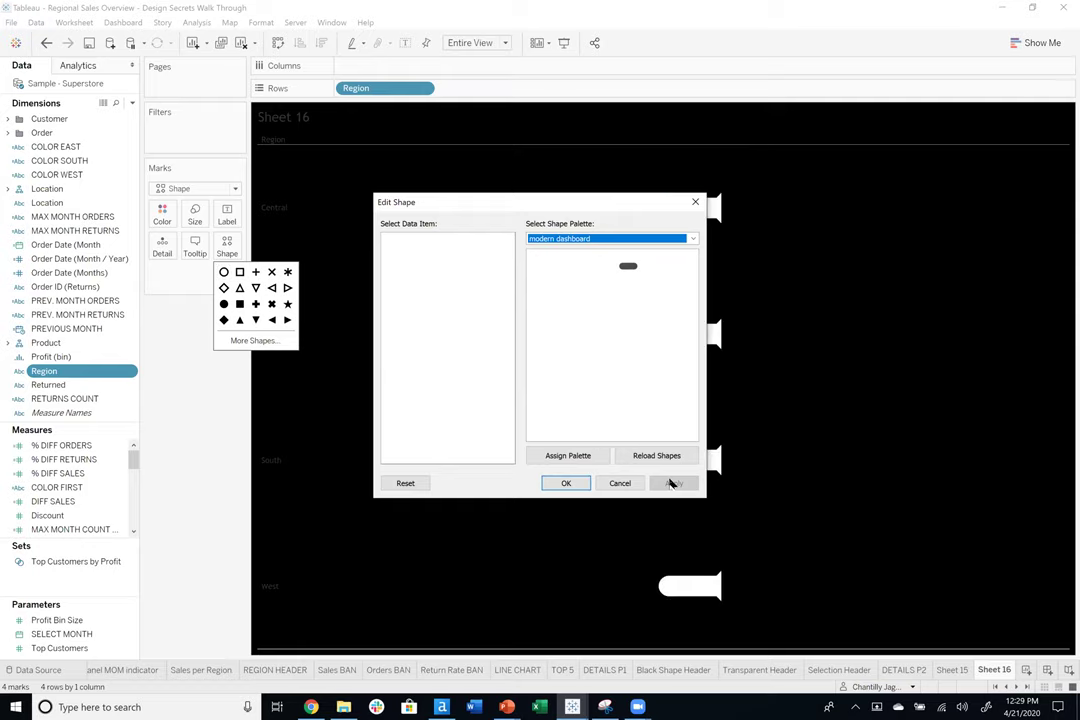
{"action": "left_click_drag", "start_coordinate": [591, 207], "coordinate": [386, 219]}
{"action": "left_click", "coordinate": [361, 495]}
Enlarge the white button shapes until each nearly fills its region row's height.
{"action": "left_click", "coordinate": [195, 215]}
{"action": "left_click_drag", "start_coordinate": [222, 248], "coordinate": [269, 246]}
{"action": "left_click", "coordinate": [214, 354]}
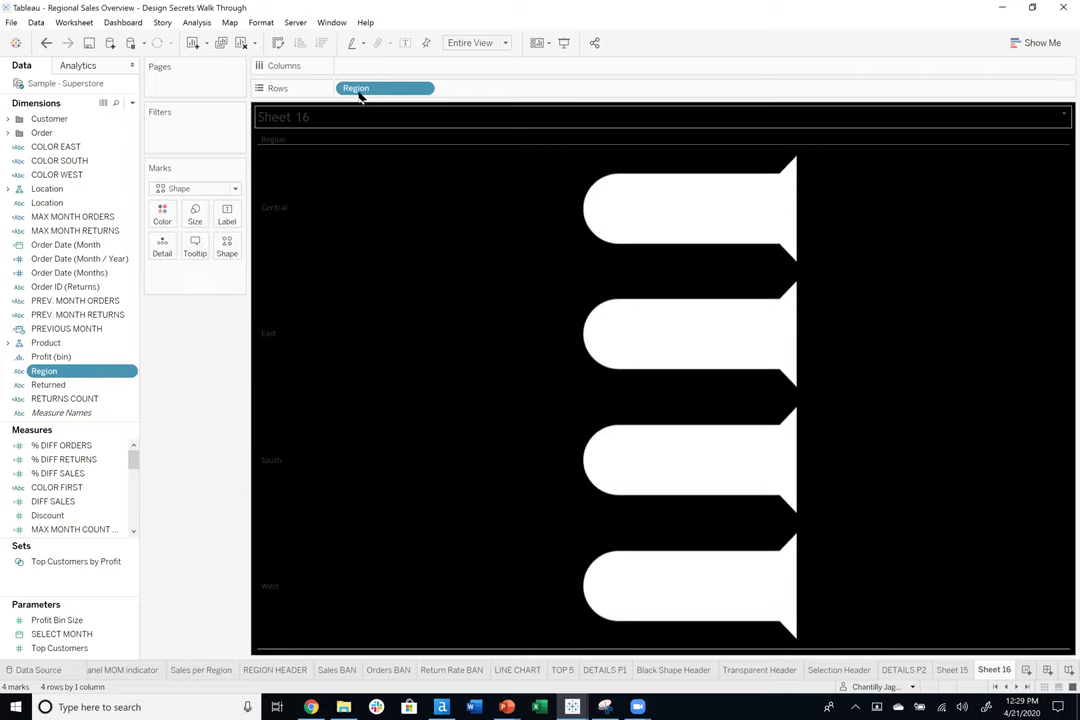
Label the shapes with Region while keeping it on Rows, align the labels left and colour their font dark grey.
{"action": "left_click_drag", "start_coordinate": [362, 90], "coordinate": [229, 215]}
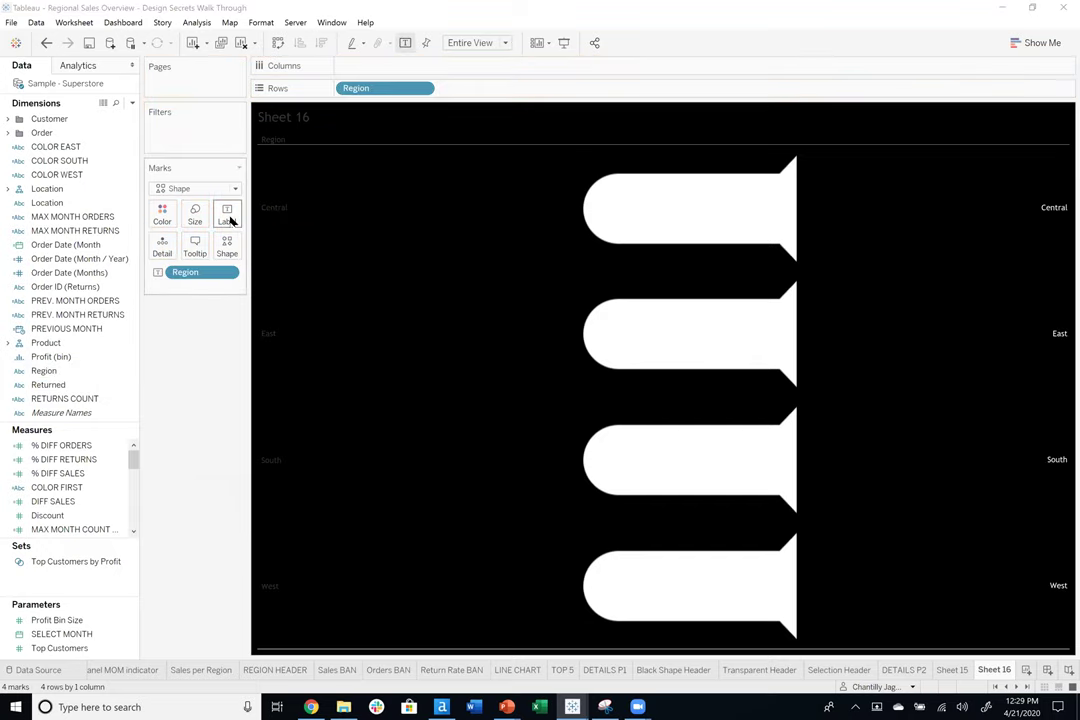
{"action": "left_click", "coordinate": [230, 215]}
{"action": "left_click", "coordinate": [307, 318]}
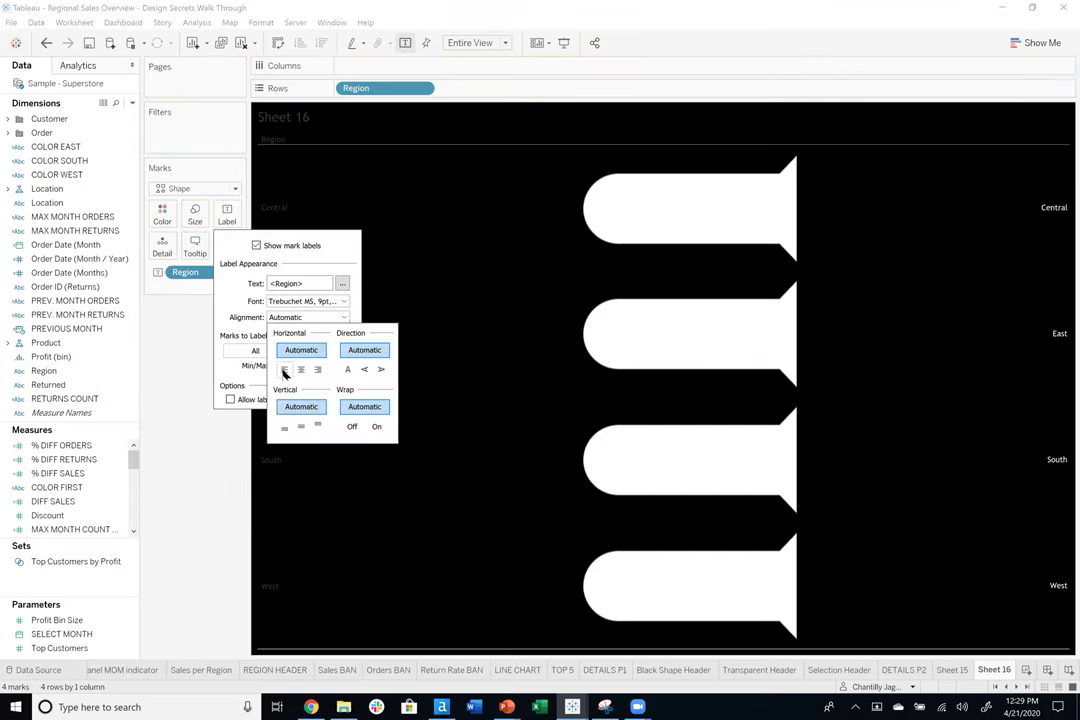
{"action": "left_click", "coordinate": [285, 370]}
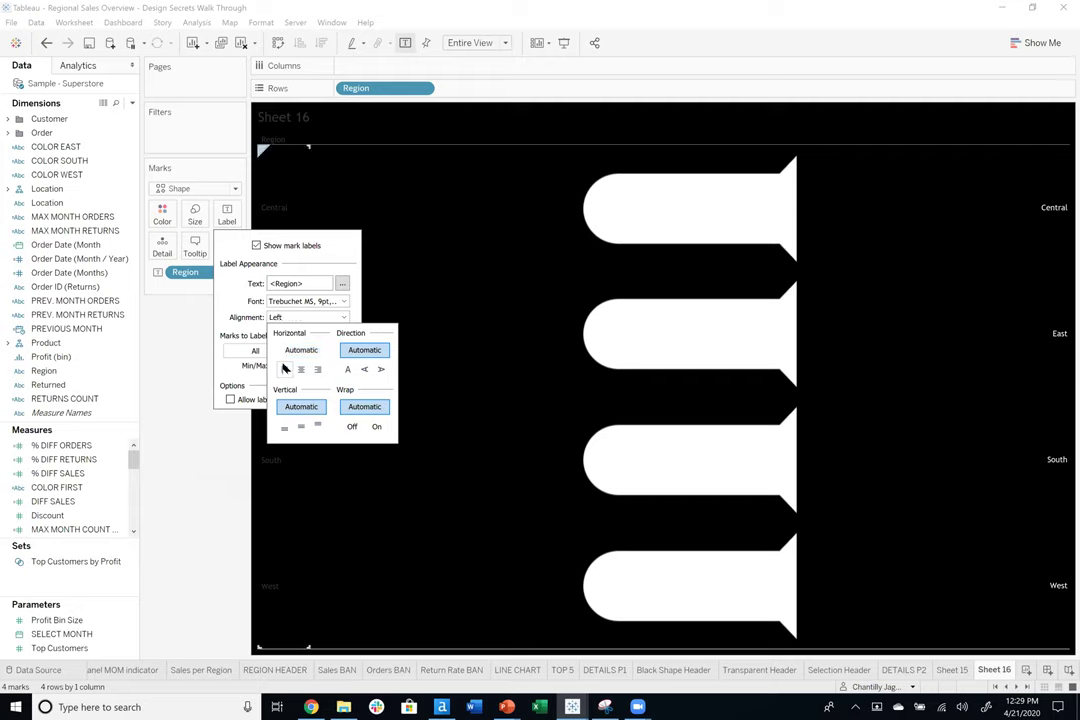
{"action": "left_click", "coordinate": [322, 303]}
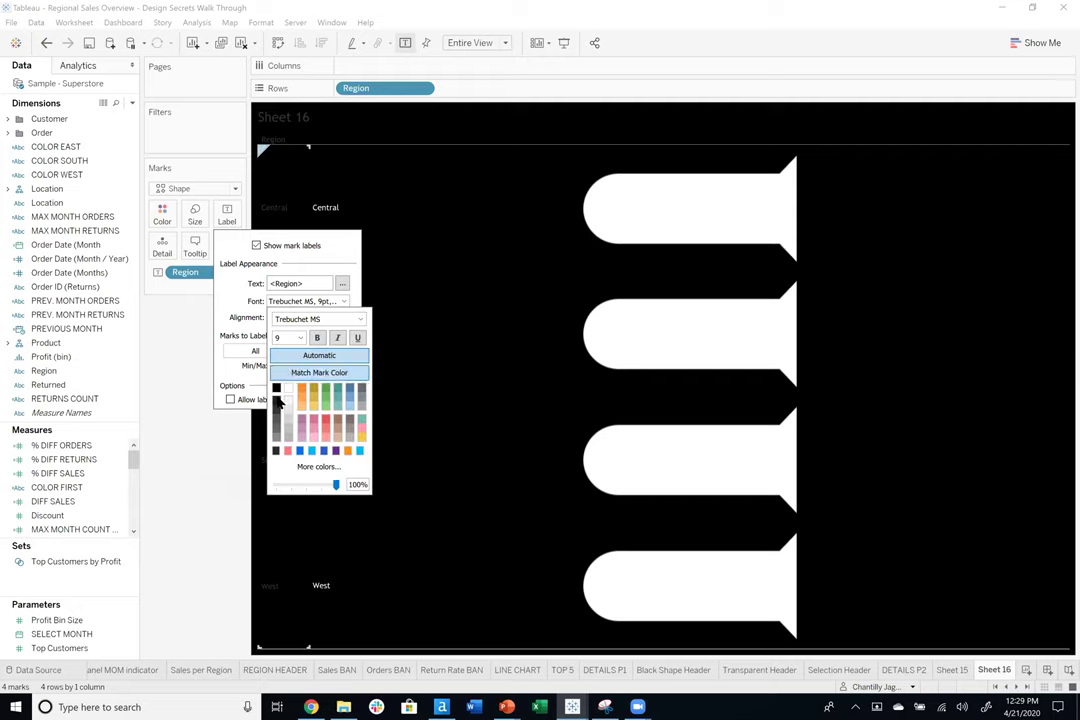
{"action": "left_click", "coordinate": [276, 451]}
Insert blank lines and leading spaces before <Region> in the label text, and align the labels top left.
{"action": "left_click", "coordinate": [341, 284]}
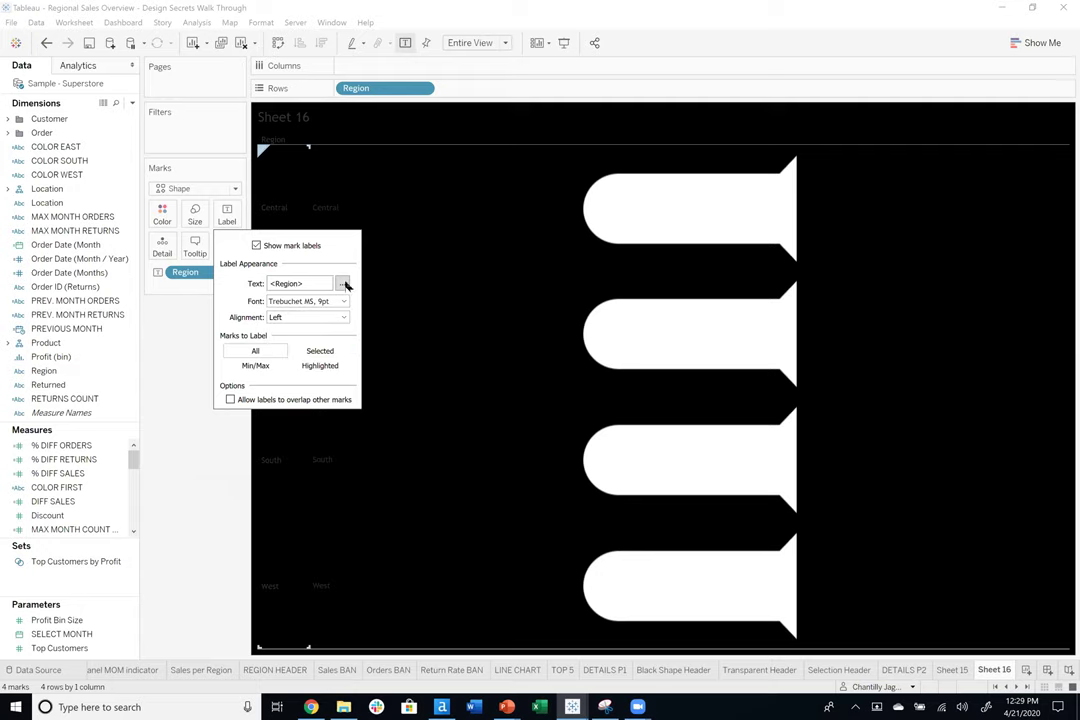
{"action": "key", "text": "Return"}
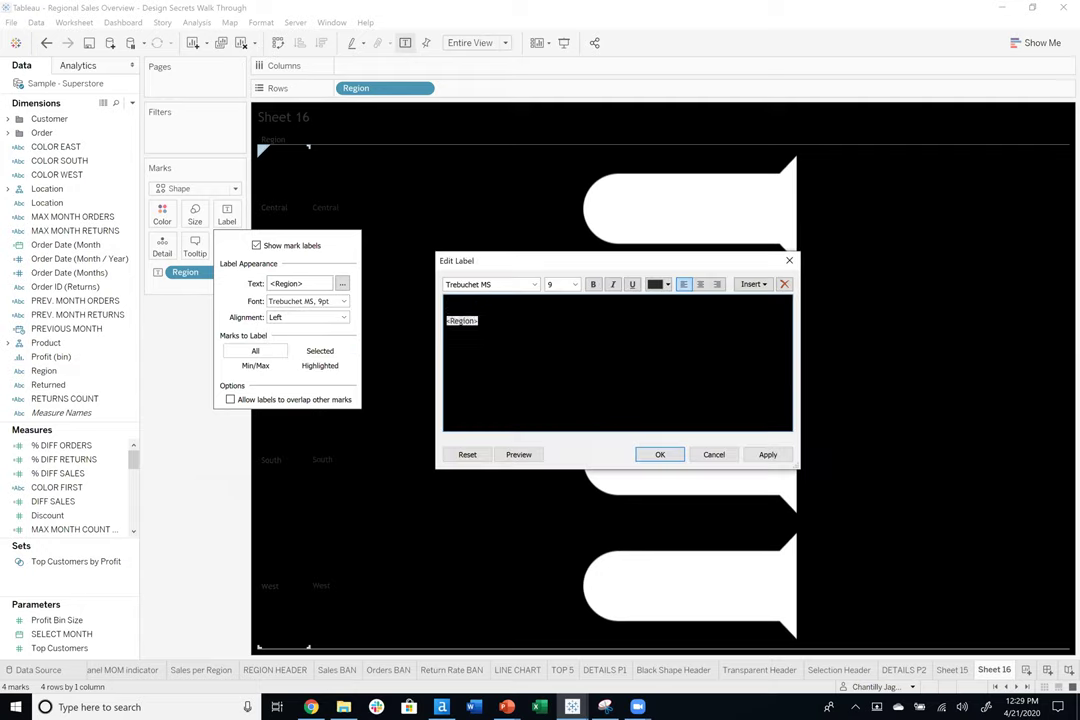
{"action": "key", "text": "Return"}
{"action": "left_click", "coordinate": [765, 455]}
{"action": "left_click", "coordinate": [662, 455]}
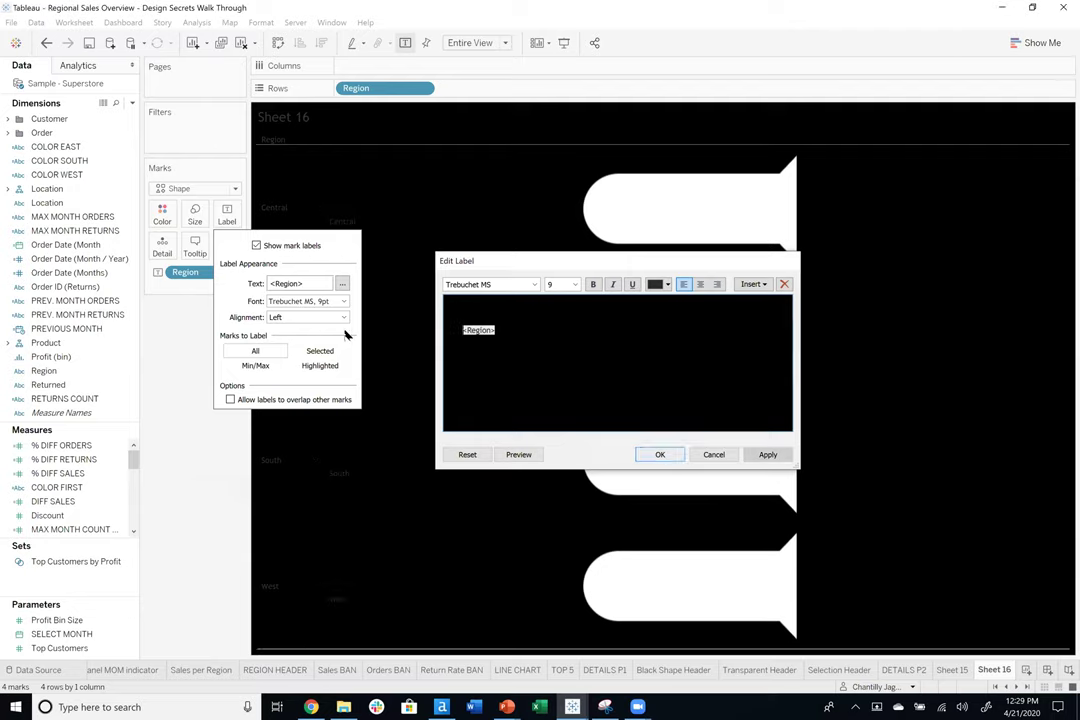
{"action": "left_click", "coordinate": [310, 317]}
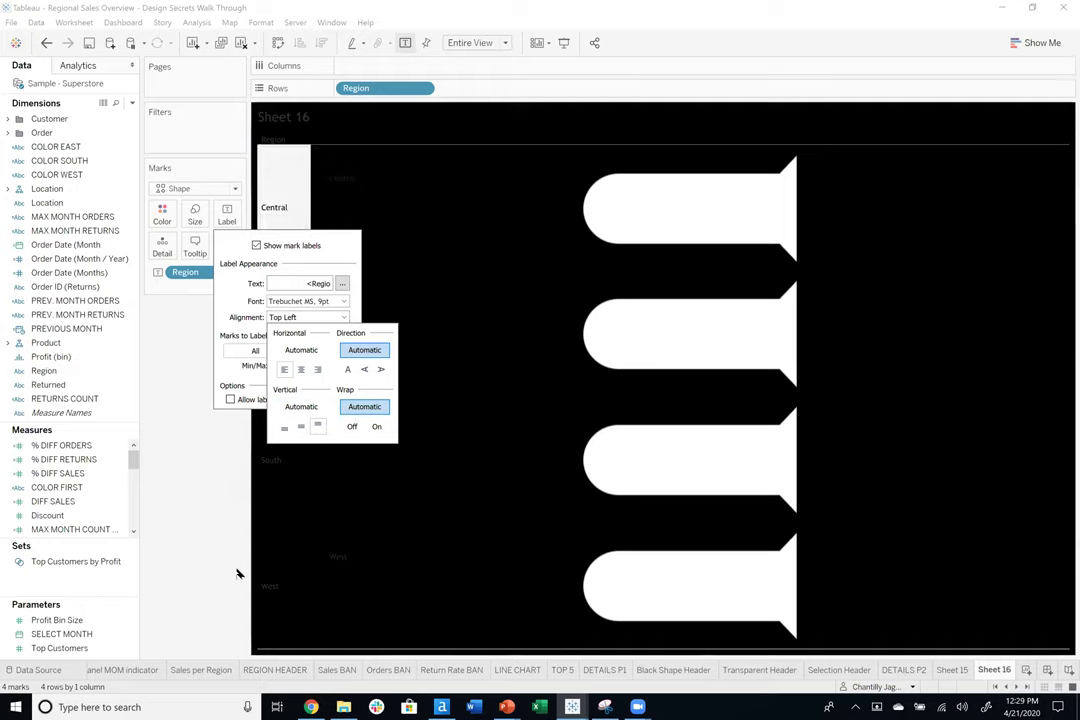
Hide the Region row header on Sheet 16.
{"action": "right_click", "coordinate": [381, 90]}
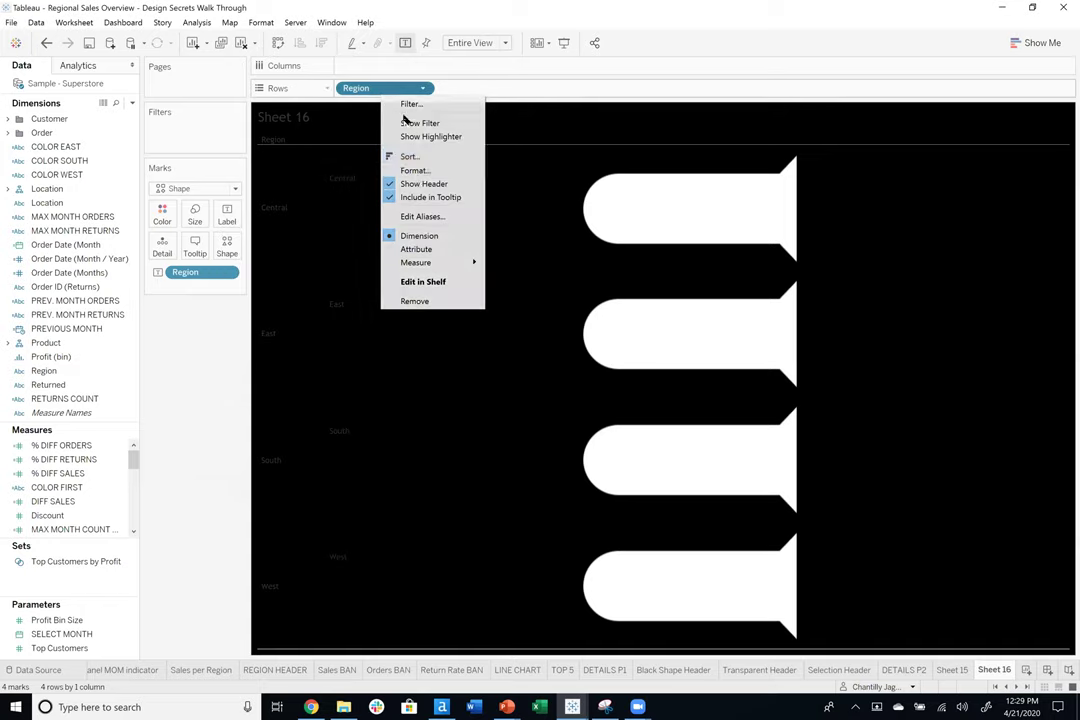
{"action": "left_click", "coordinate": [414, 188]}
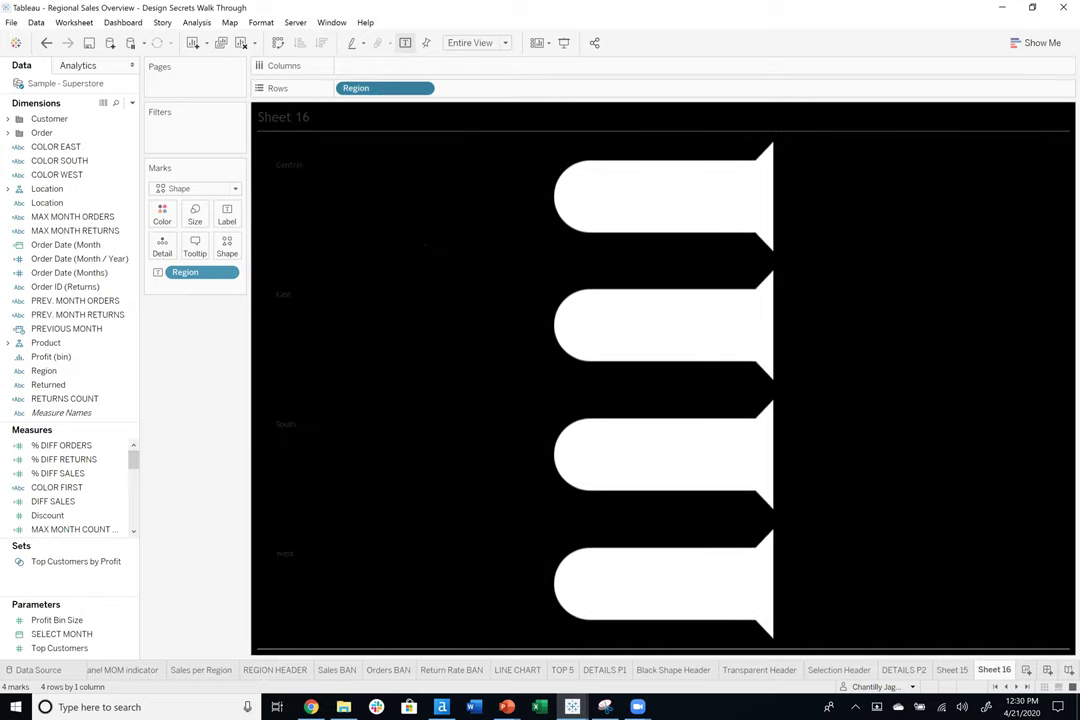
{"action": "right_click", "coordinate": [422, 236]}
{"action": "left_click", "coordinate": [398, 92]}
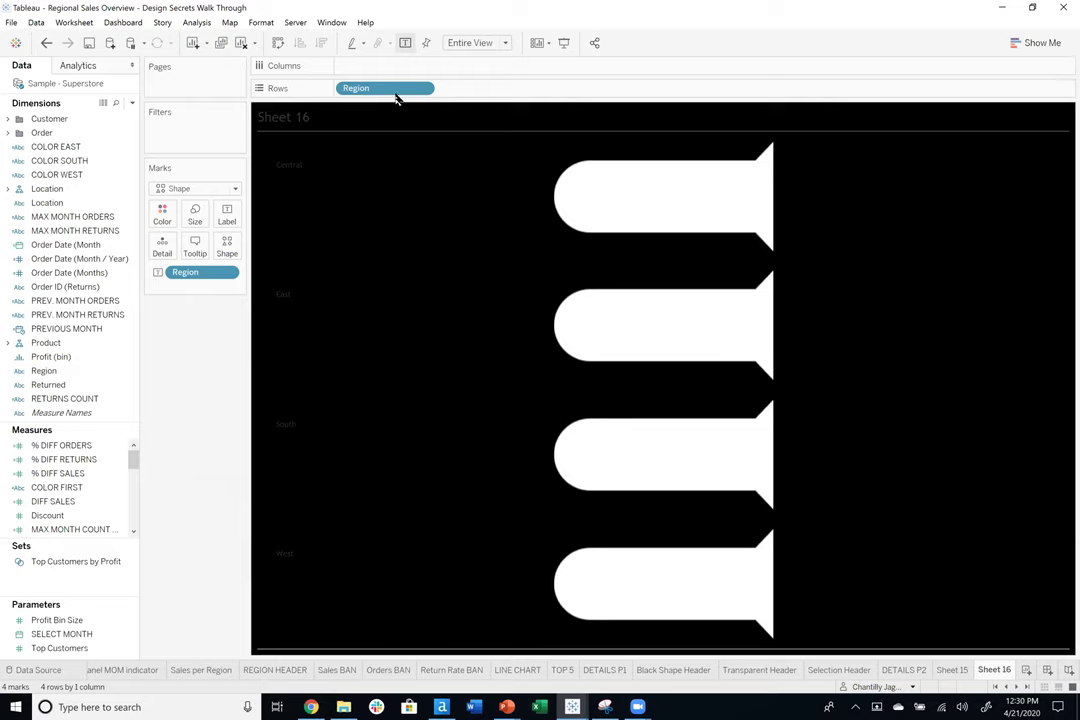
Set Sheet 16's worksheet shading to None so the black background is removed.
{"action": "right_click", "coordinate": [398, 92]}
{"action": "left_click", "coordinate": [411, 353]}
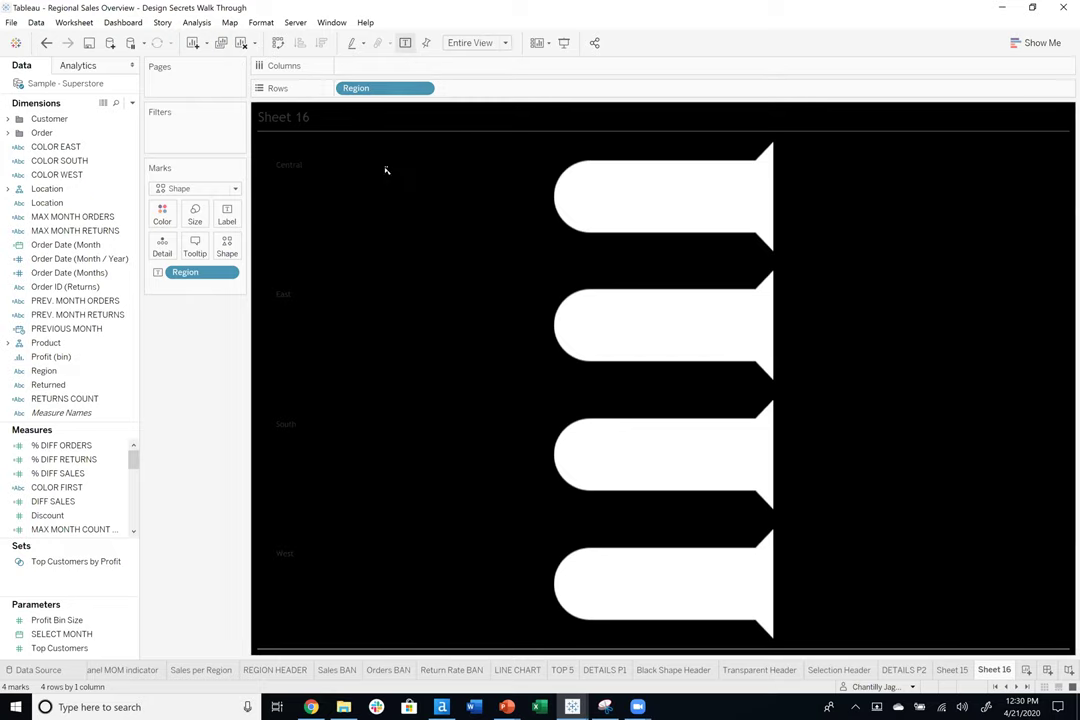
{"action": "right_click", "coordinate": [386, 171]}
{"action": "left_click", "coordinate": [419, 233]}
{"action": "left_click", "coordinate": [66, 88]}
{"action": "left_click", "coordinate": [98, 349]}
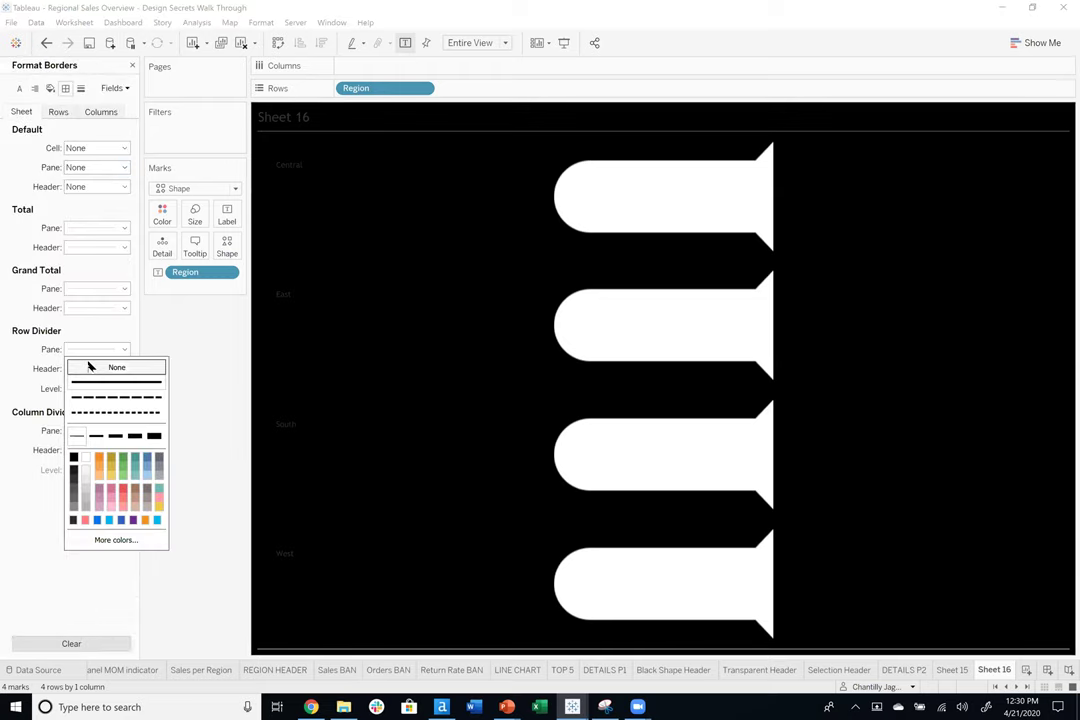
{"action": "left_click", "coordinate": [35, 316]}
{"action": "left_click", "coordinate": [50, 88]}
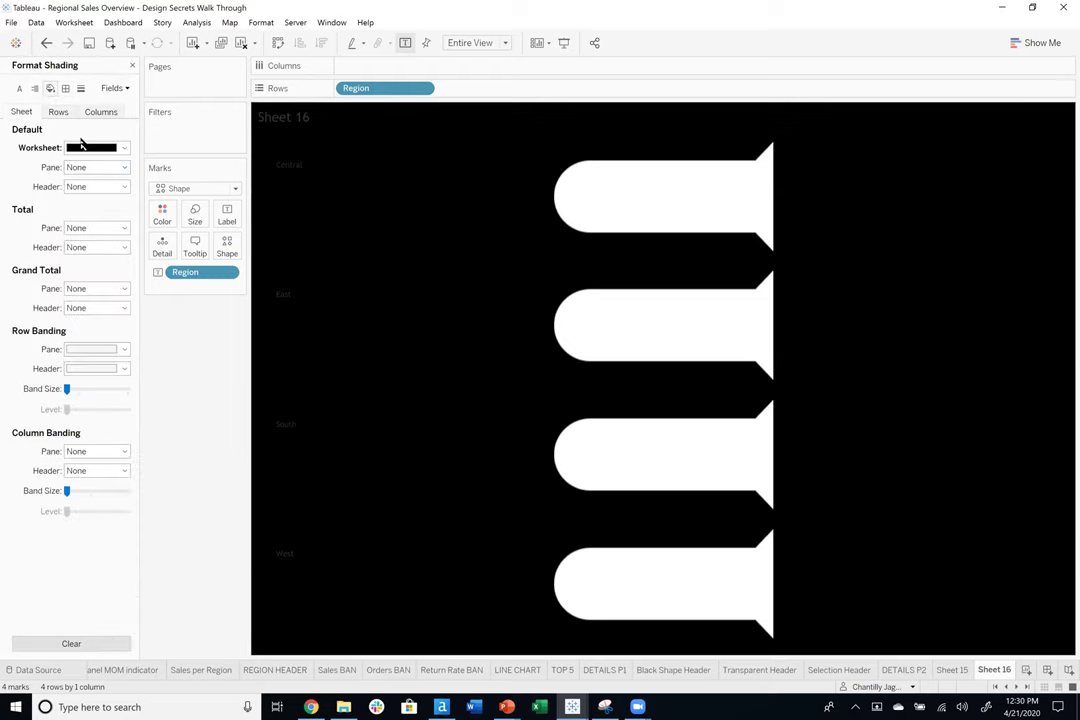
{"action": "left_click", "coordinate": [95, 148]}
{"action": "left_click", "coordinate": [118, 164]}
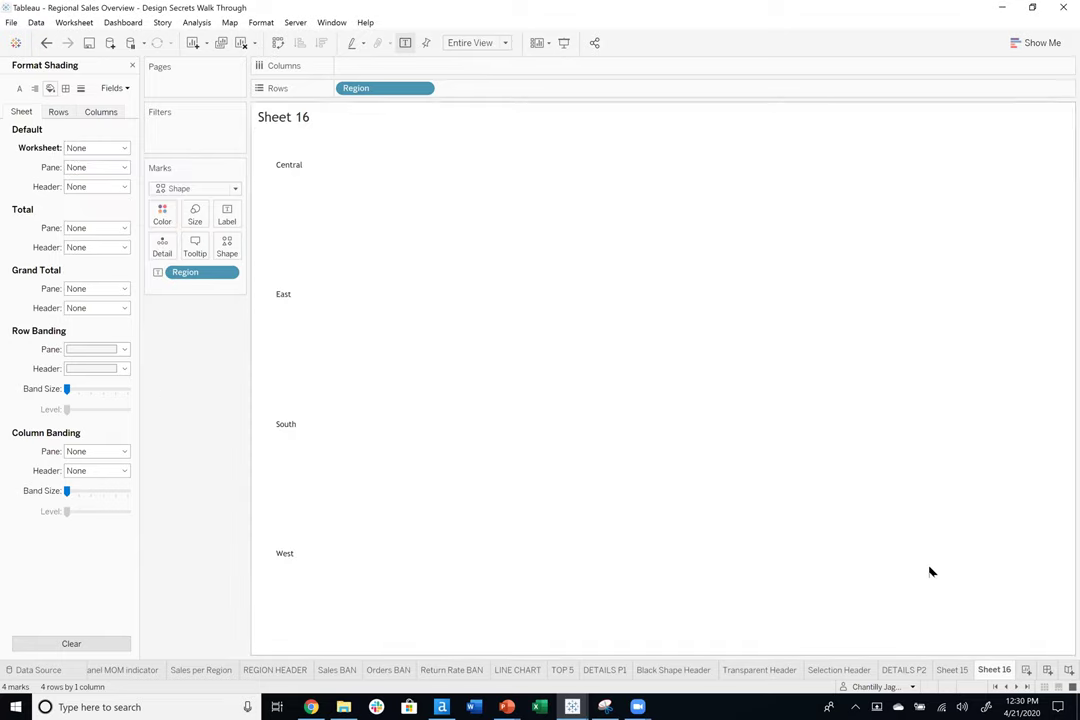
Place Sheet 16 as a floating sheet over the side panel's region rows on the Filled in Part 1 dashboard, fitted to Entire View.
{"action": "left_click", "coordinate": [995, 687]}
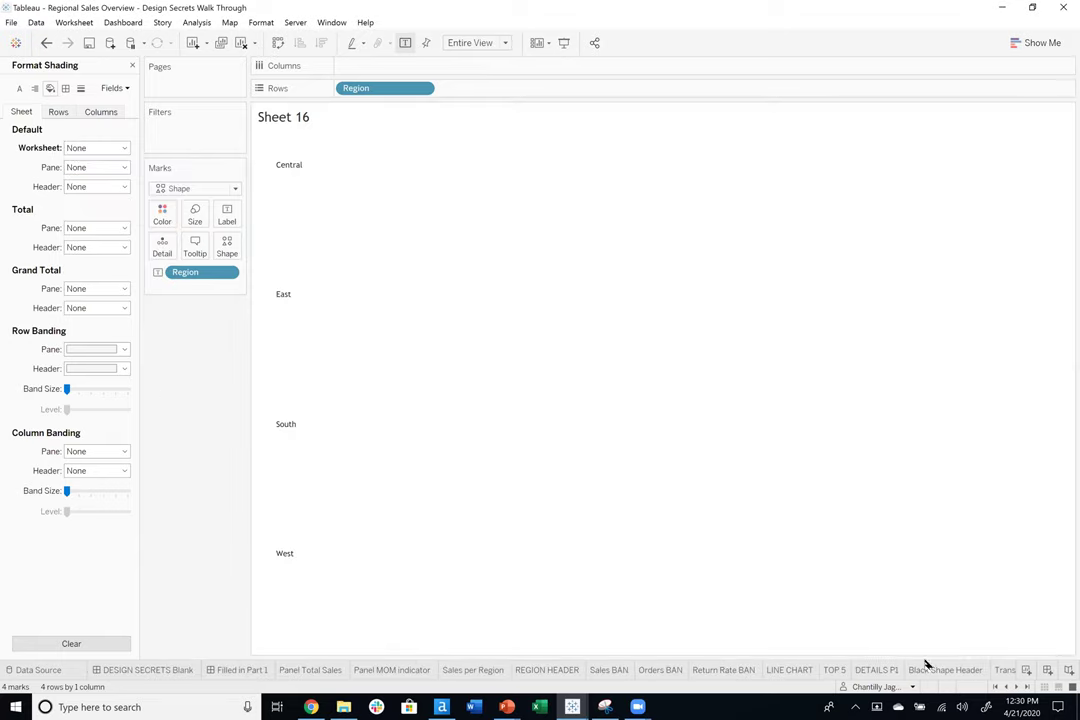
{"action": "left_click", "coordinate": [240, 669]}
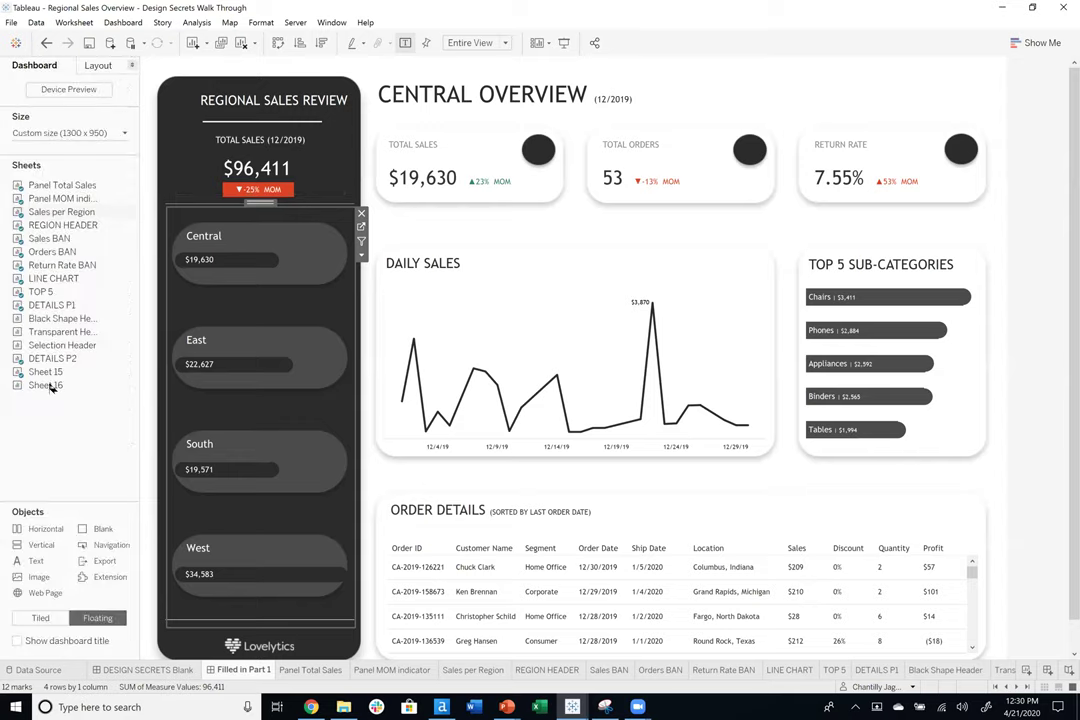
{"action": "mouse_move", "coordinate": [44, 388]}
{"action": "left_click_drag", "start_coordinate": [45, 387], "coordinate": [165, 208]}
{"action": "left_click", "coordinate": [477, 43]}
{"action": "left_click", "coordinate": [470, 91]}
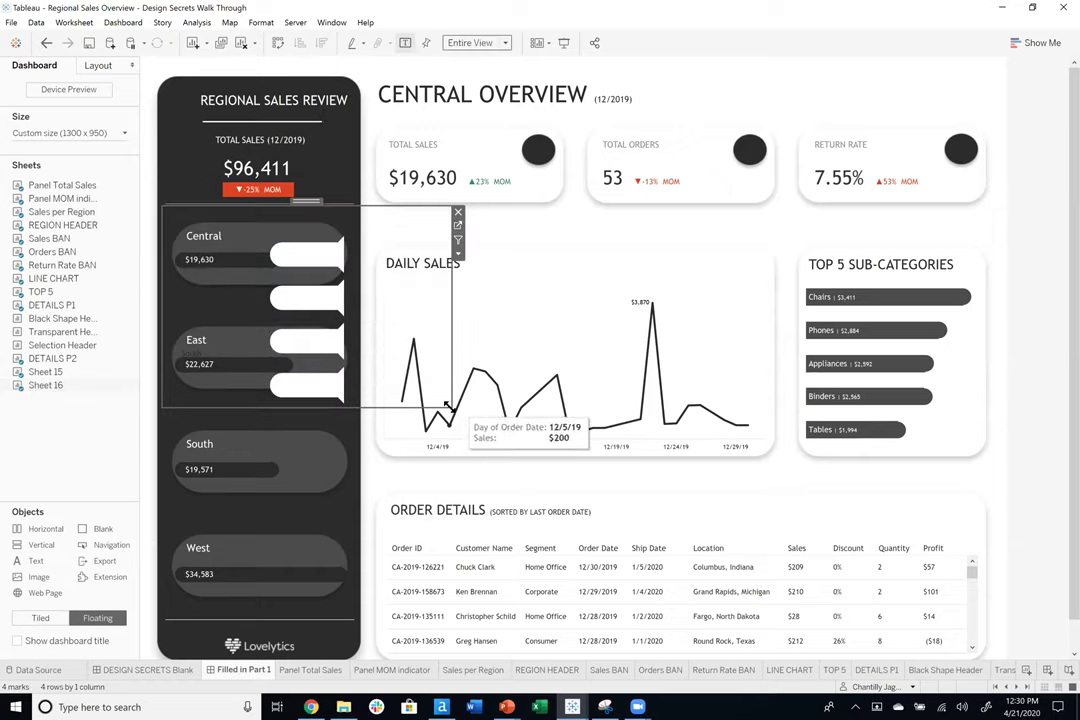
{"action": "left_click_drag", "start_coordinate": [388, 570], "coordinate": [350, 620]}
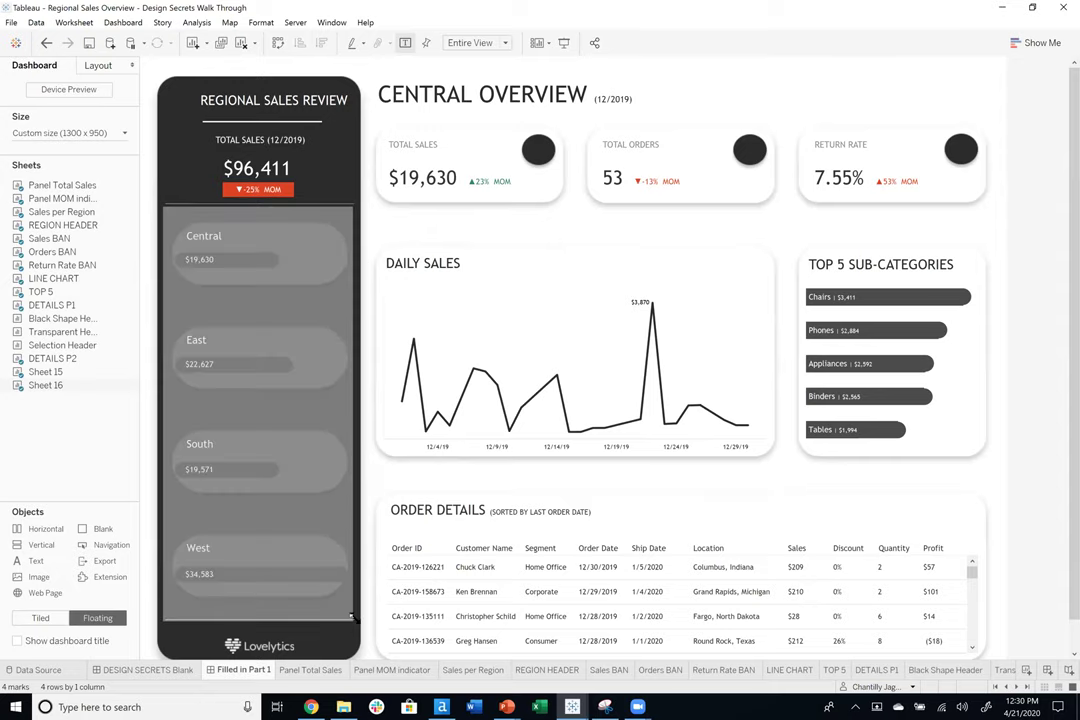
Hide the floating sheet's title and resize the sheet so its white shapes cover the region bars and reach the side panel's edges.
{"action": "right_click", "coordinate": [177, 215]}
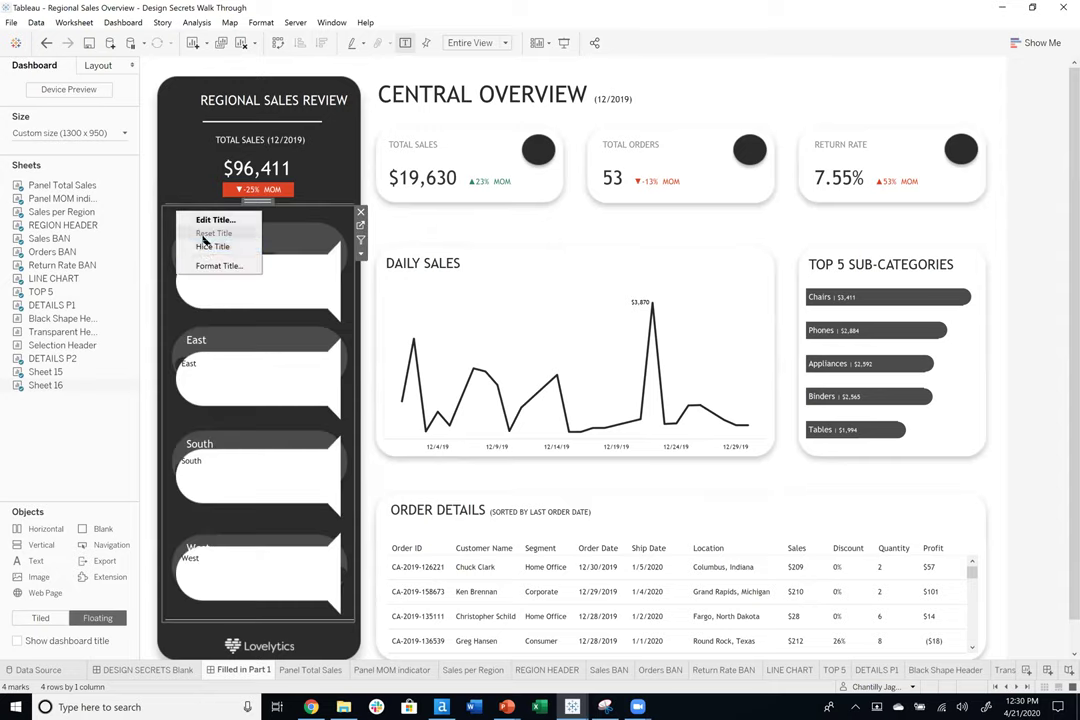
{"action": "key", "text": "Return"}
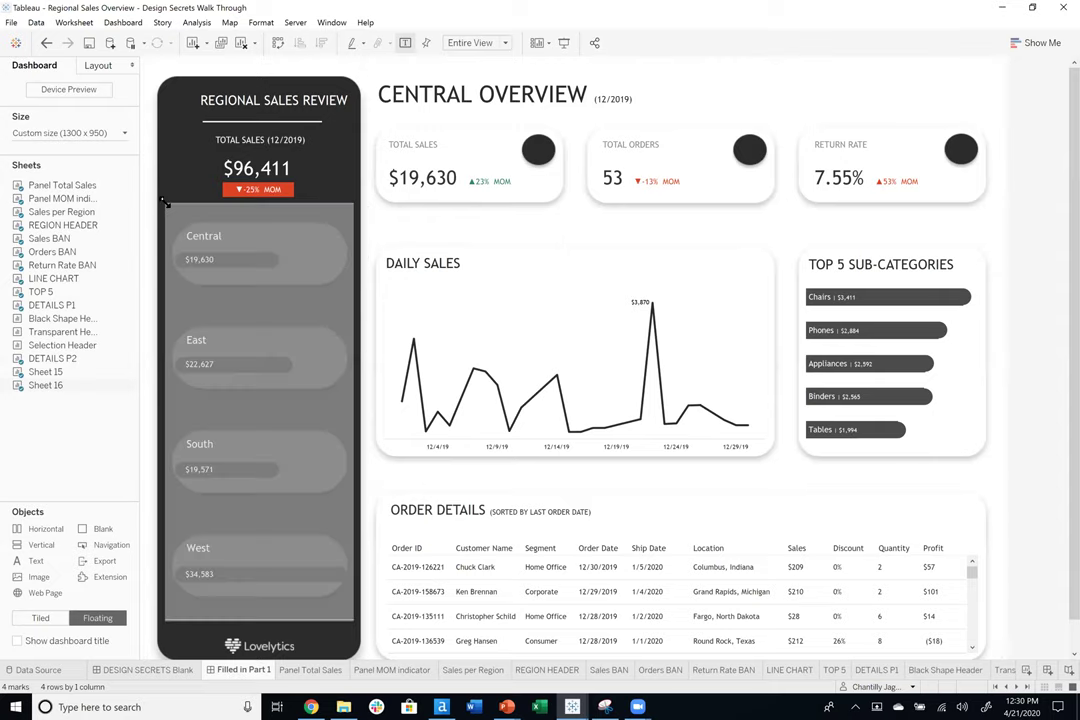
{"action": "left_click_drag", "start_coordinate": [169, 205], "coordinate": [198, 199]}
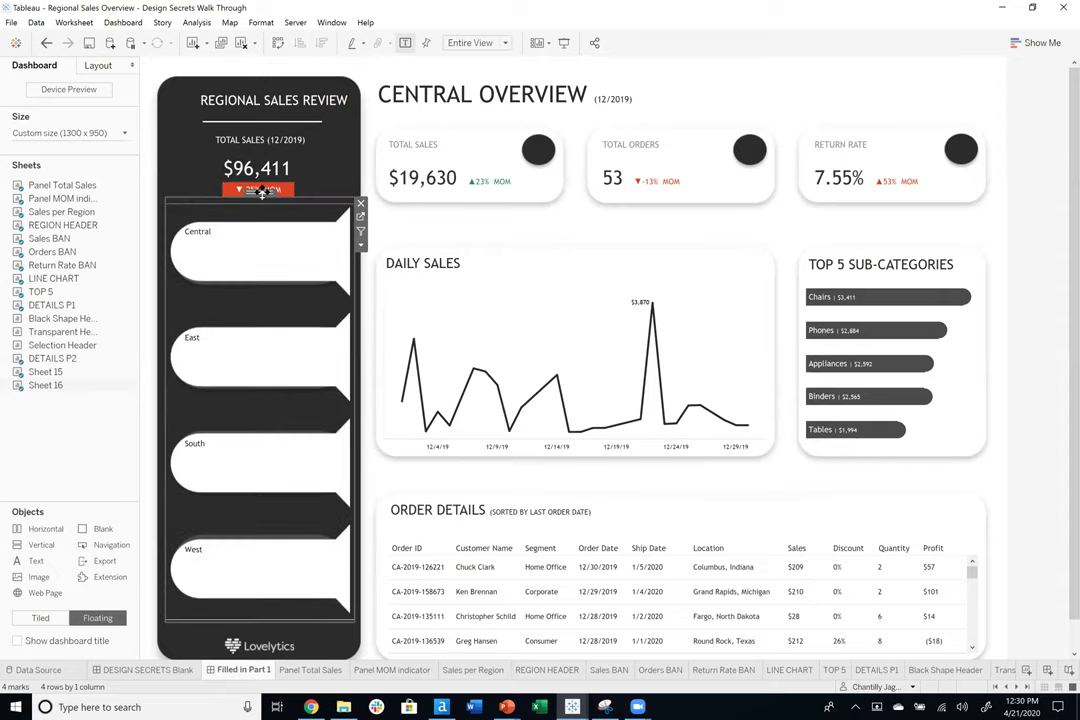
{"action": "left_click_drag", "start_coordinate": [297, 197], "coordinate": [297, 199]}
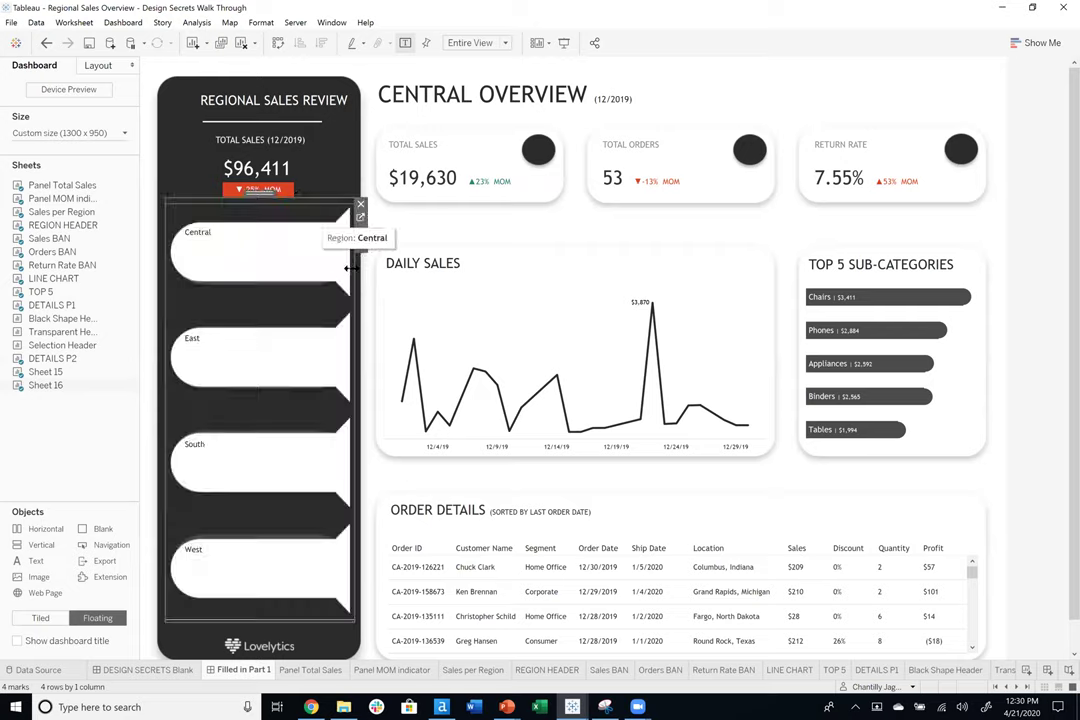
{"action": "left_click_drag", "start_coordinate": [355, 279], "coordinate": [371, 283]}
{"action": "left_click_drag", "start_coordinate": [165, 281], "coordinate": [155, 284]}
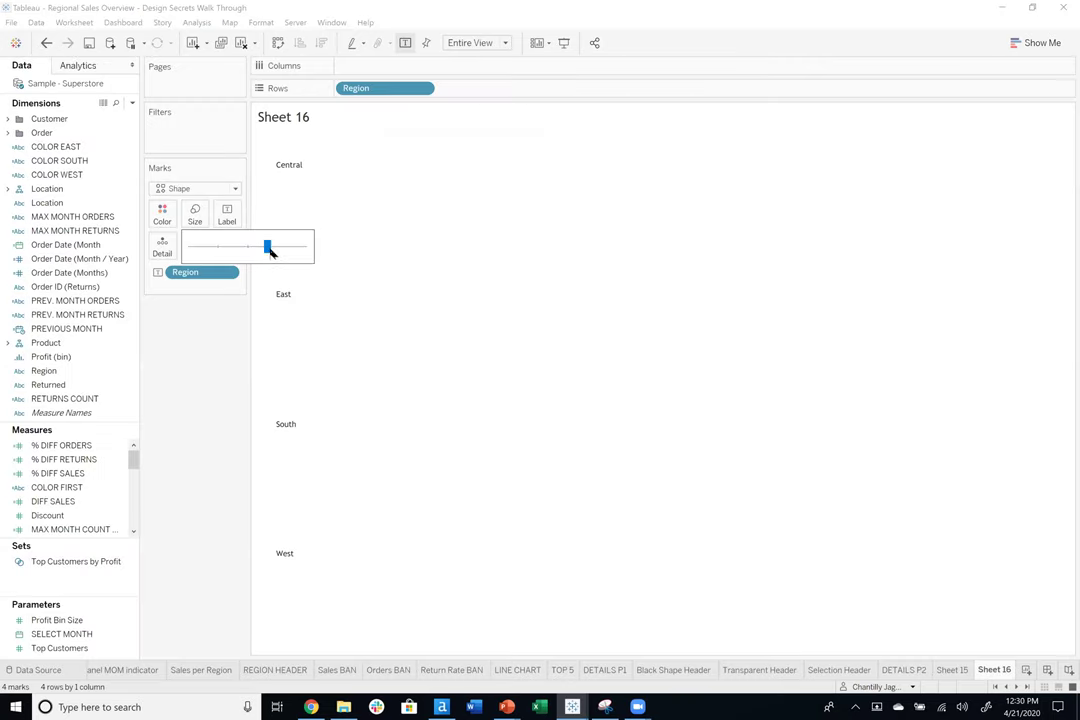
Fine-tune the white shapes' size on Sheet 16 and return to the Filled in Part 1 dashboard with nothing selected.
{"action": "left_click", "coordinate": [994, 687]}
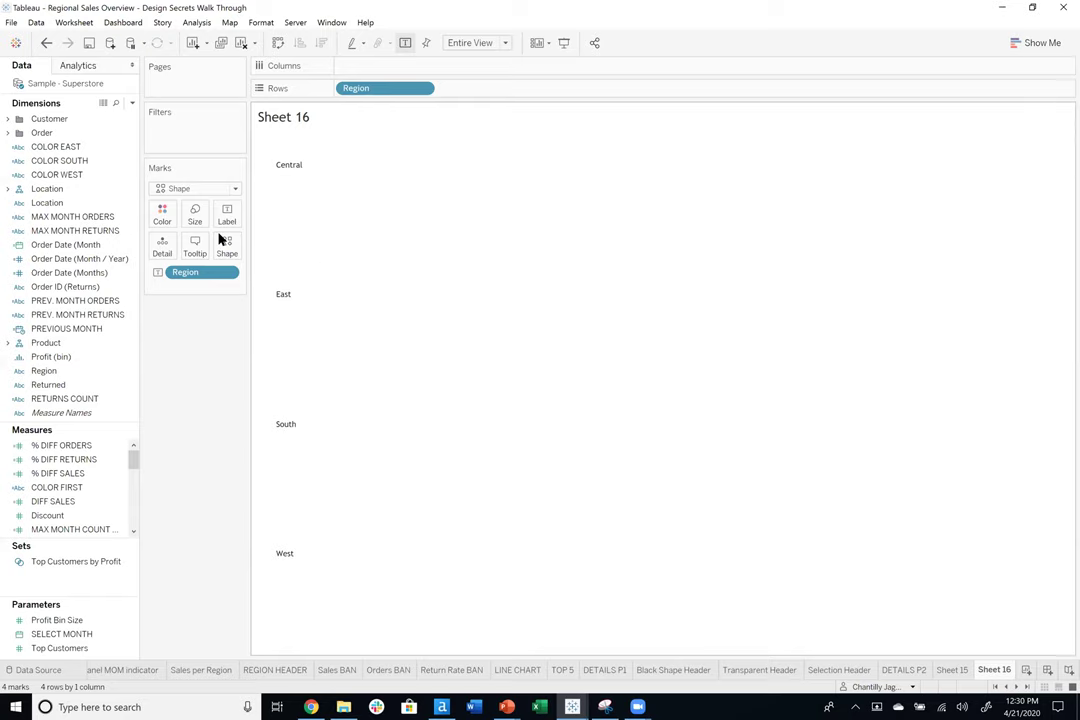
{"action": "left_click", "coordinate": [197, 216]}
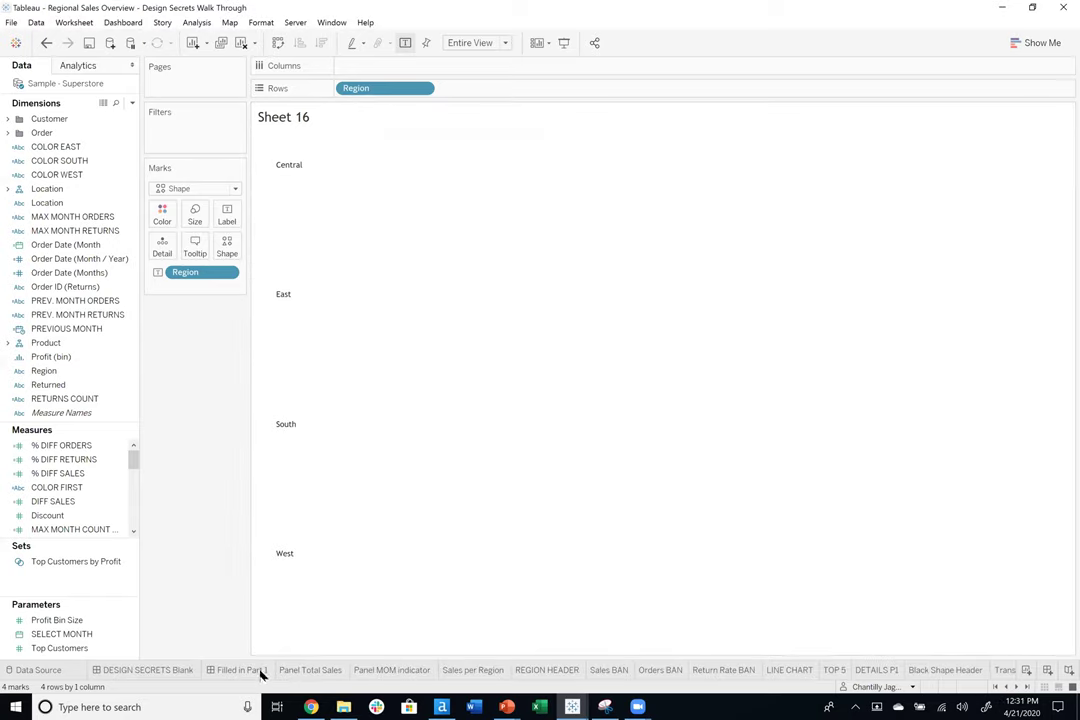
{"action": "left_click", "coordinate": [243, 672]}
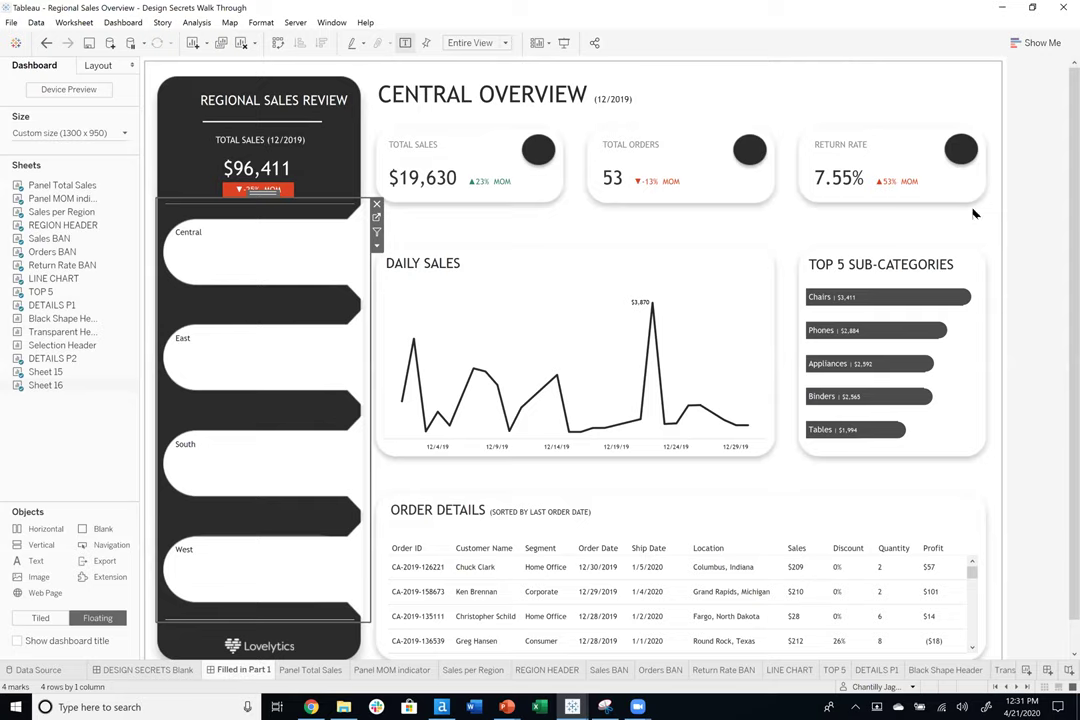
{"action": "left_click", "coordinate": [1039, 260]}
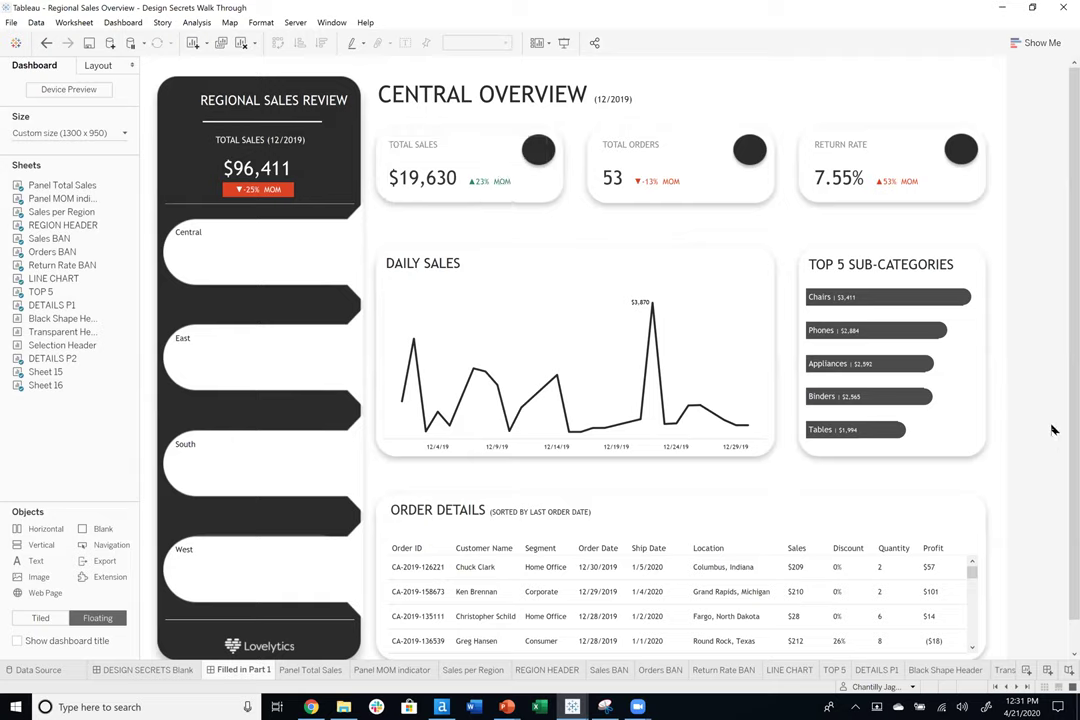
Open the Transparent Header sheet, and switch to the blank PowerPoint presentation.
{"action": "left_click", "coordinate": [1030, 688]}
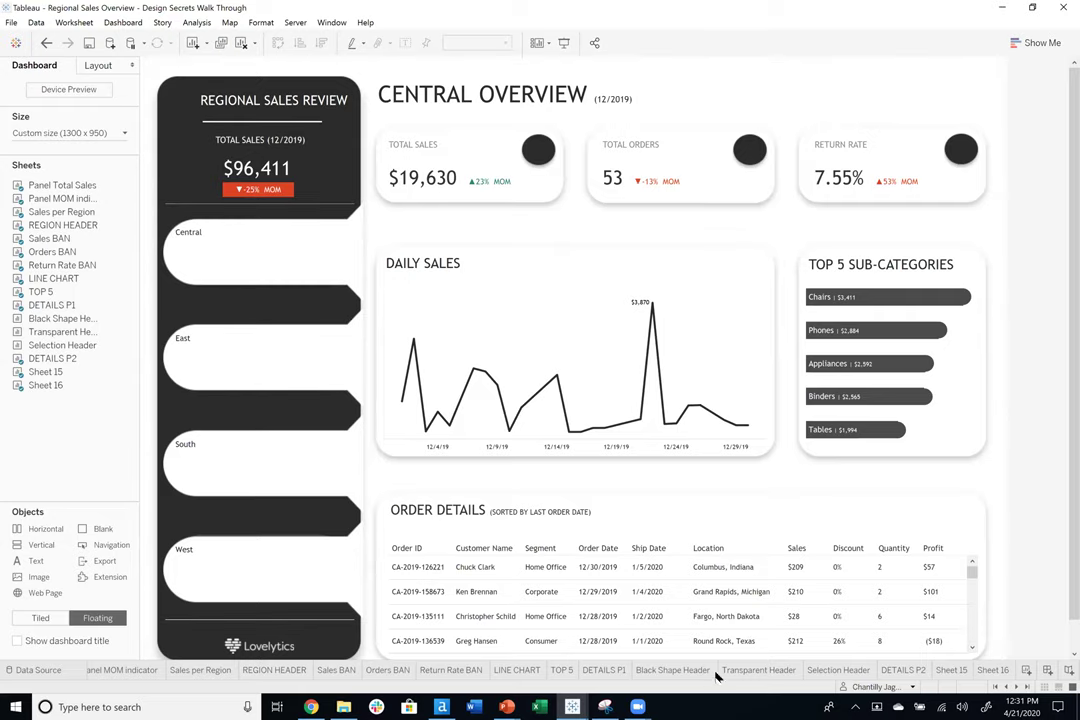
{"action": "left_click", "coordinate": [789, 672]}
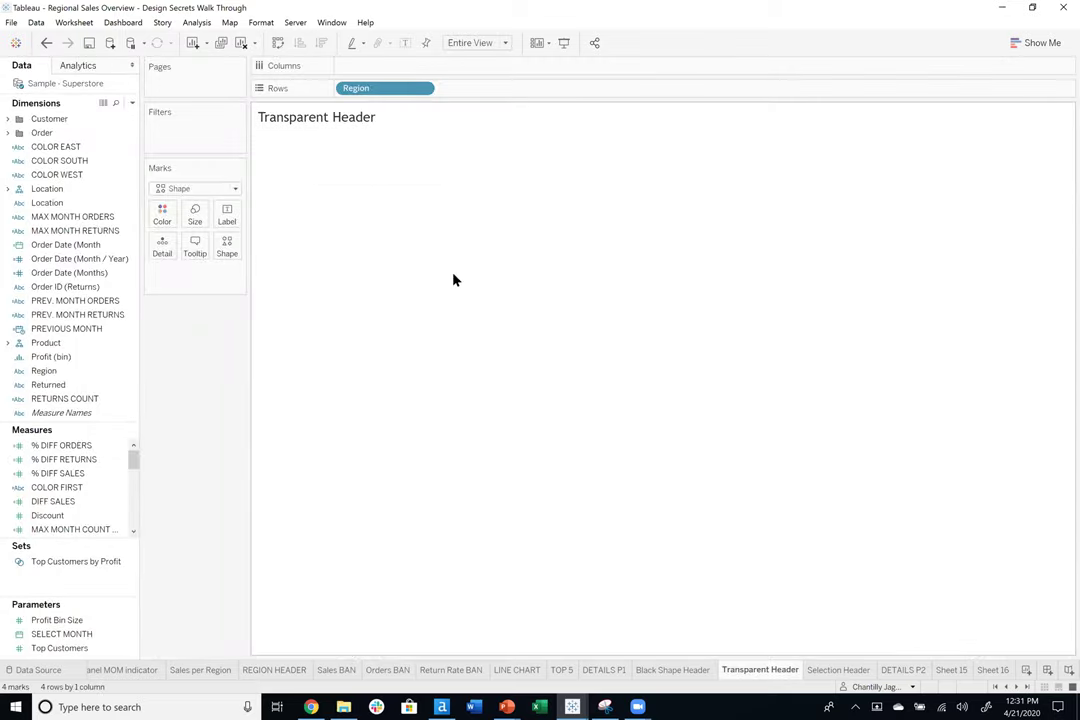
{"action": "left_click", "coordinate": [506, 707]}
{"action": "left_click", "coordinate": [574, 640]}
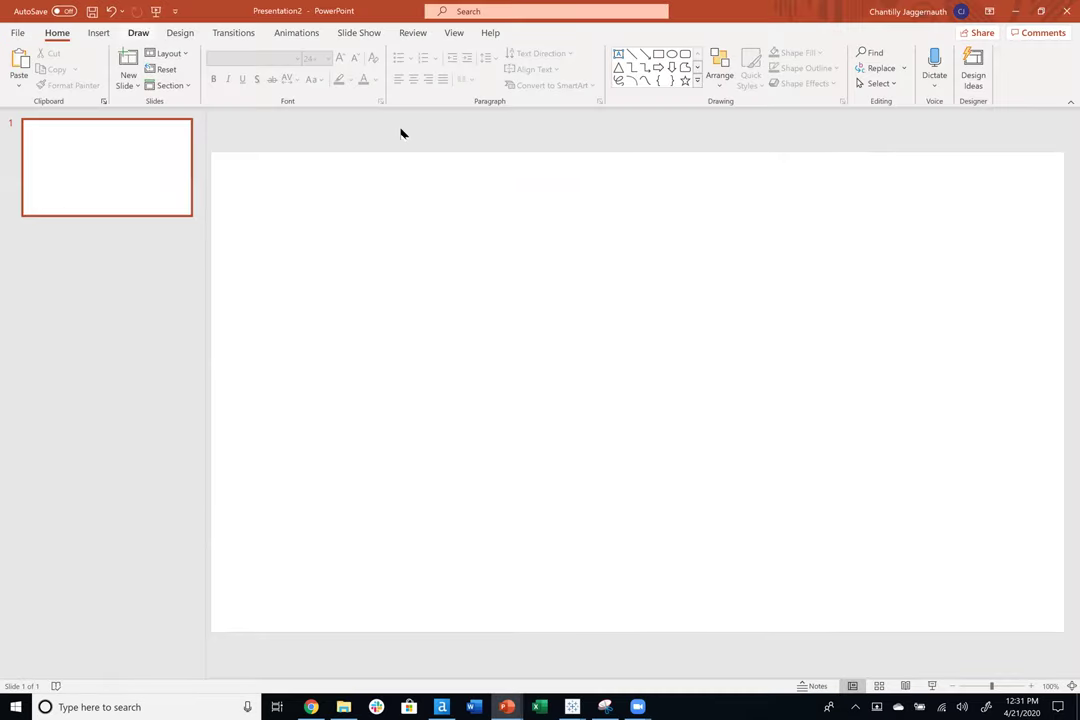
Draw a rectangle about 4.41" wide and 2.46" high on the upper half of the blank slide.
{"action": "left_click", "coordinate": [98, 32]}
{"action": "left_click", "coordinate": [245, 80]}
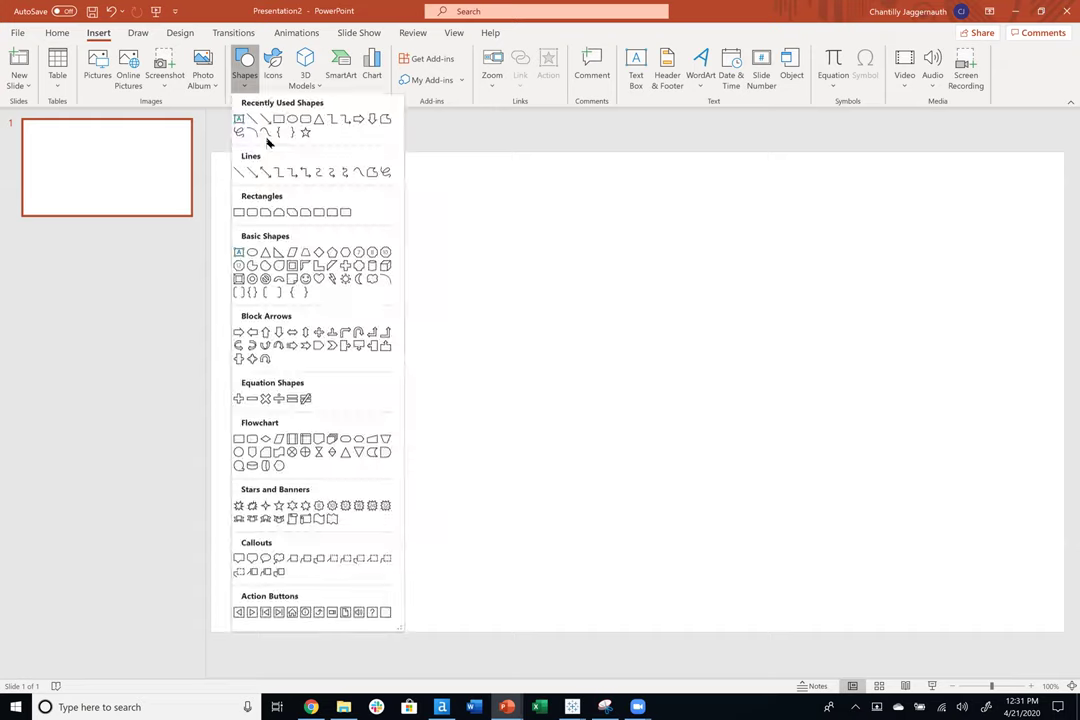
{"action": "left_click", "coordinate": [280, 122]}
{"action": "left_click_drag", "start_coordinate": [404, 229], "coordinate": [688, 385]}
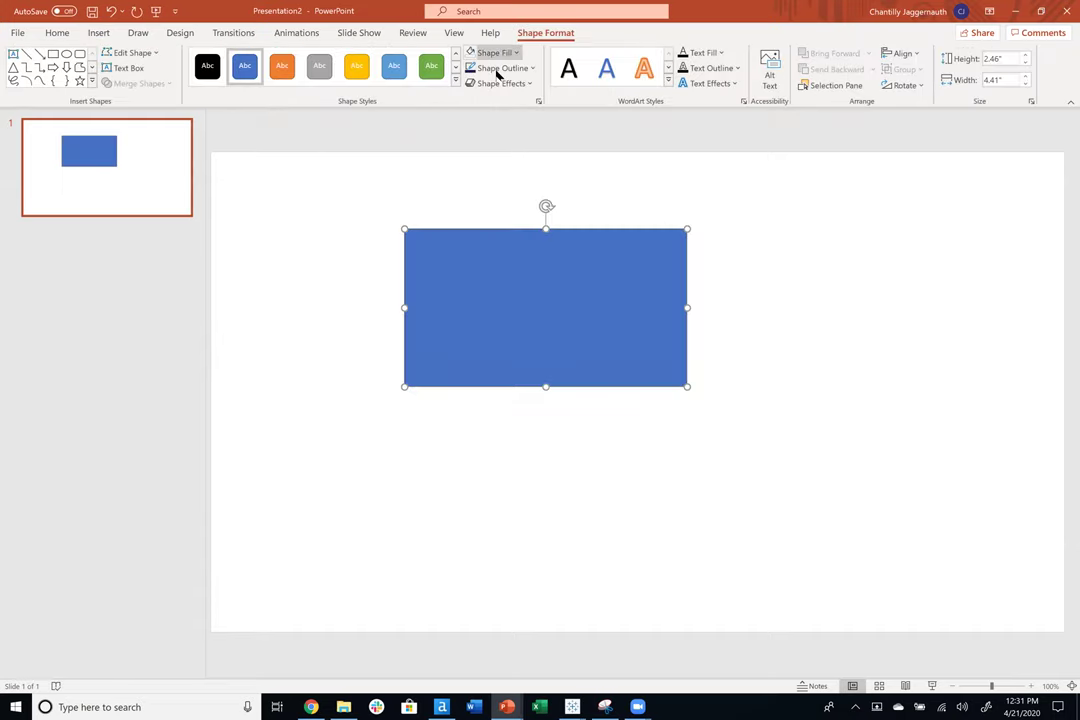
Make the rectangle fully transparent with no fill and no outline.
{"action": "left_click", "coordinate": [491, 53]}
{"action": "left_click", "coordinate": [498, 68]}
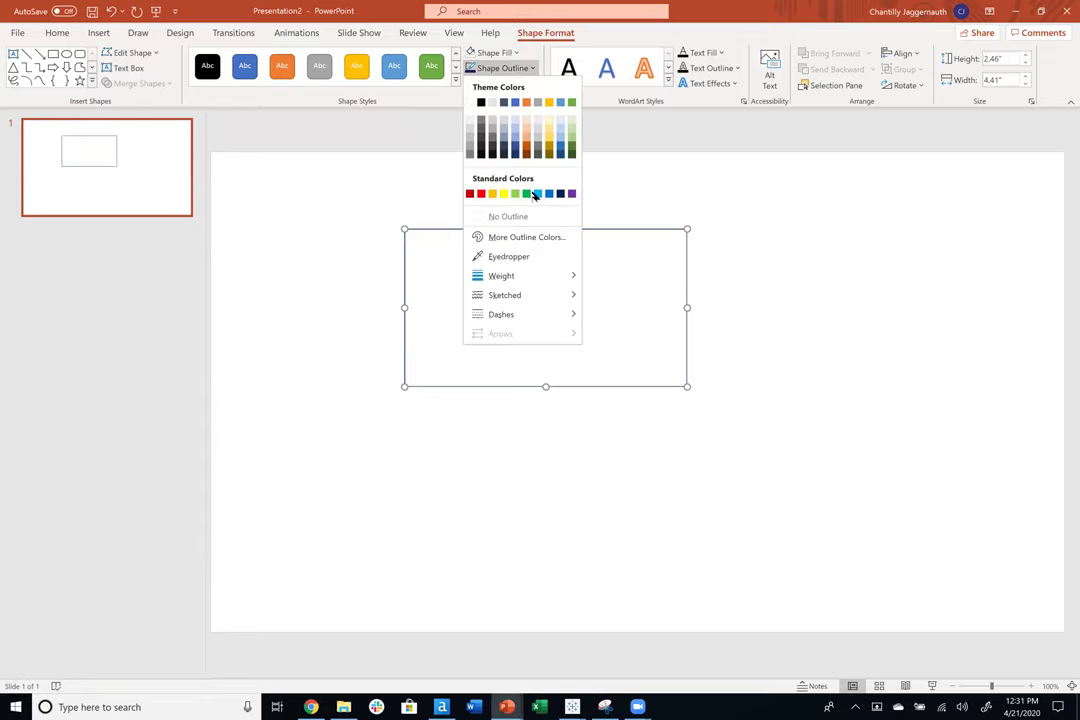
{"action": "left_click", "coordinate": [522, 216]}
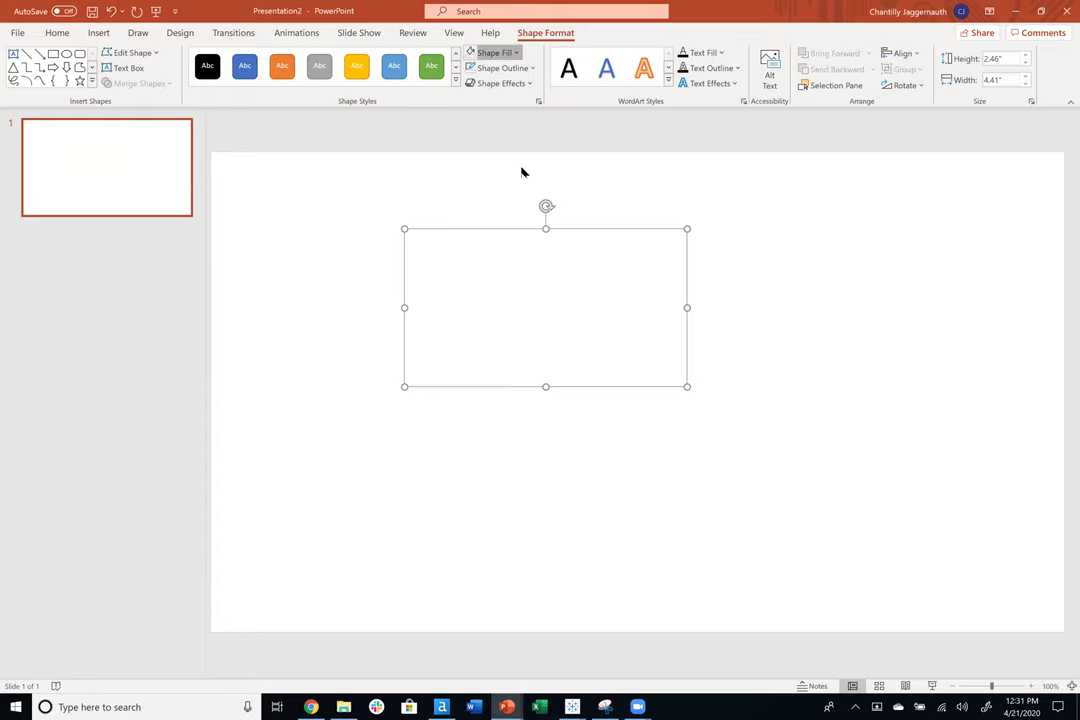
{"action": "left_click", "coordinate": [491, 53]}
{"action": "left_click", "coordinate": [526, 205]}
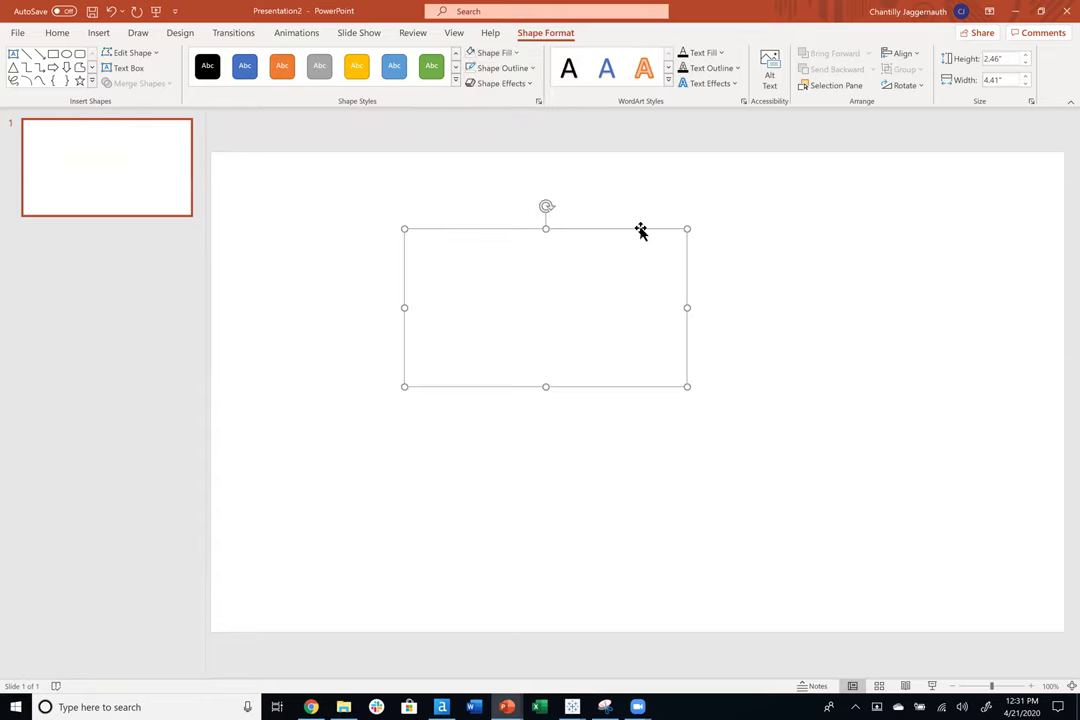
Start saving the rectangle as a PNG picture, browse to the My Tableau Repository > Shapes > modern dashboard folder, and cancel the save.
{"action": "right_click", "coordinate": [641, 231]}
{"action": "left_click", "coordinate": [718, 474]}
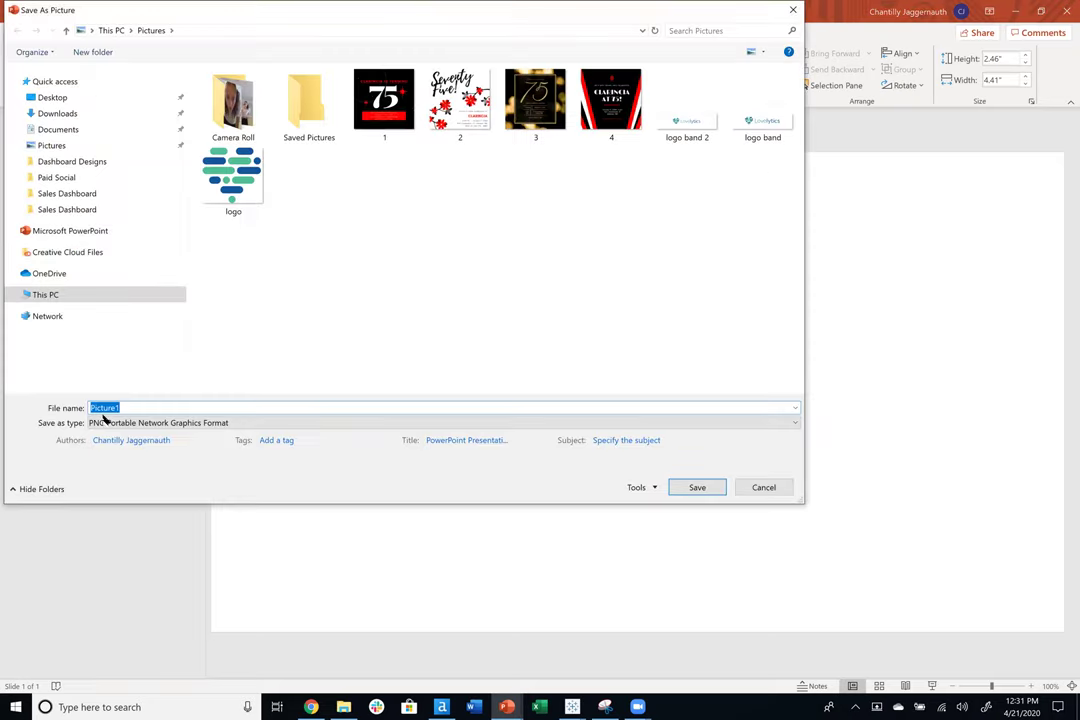
{"action": "left_click", "coordinate": [86, 164]}
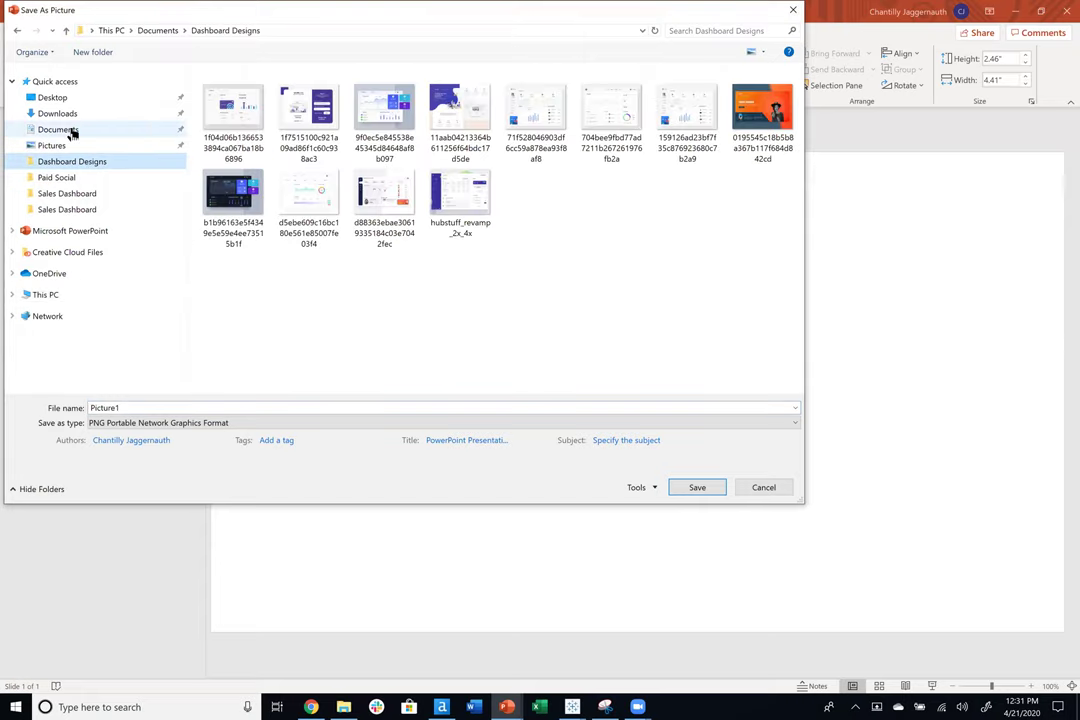
{"action": "left_click", "coordinate": [72, 133]}
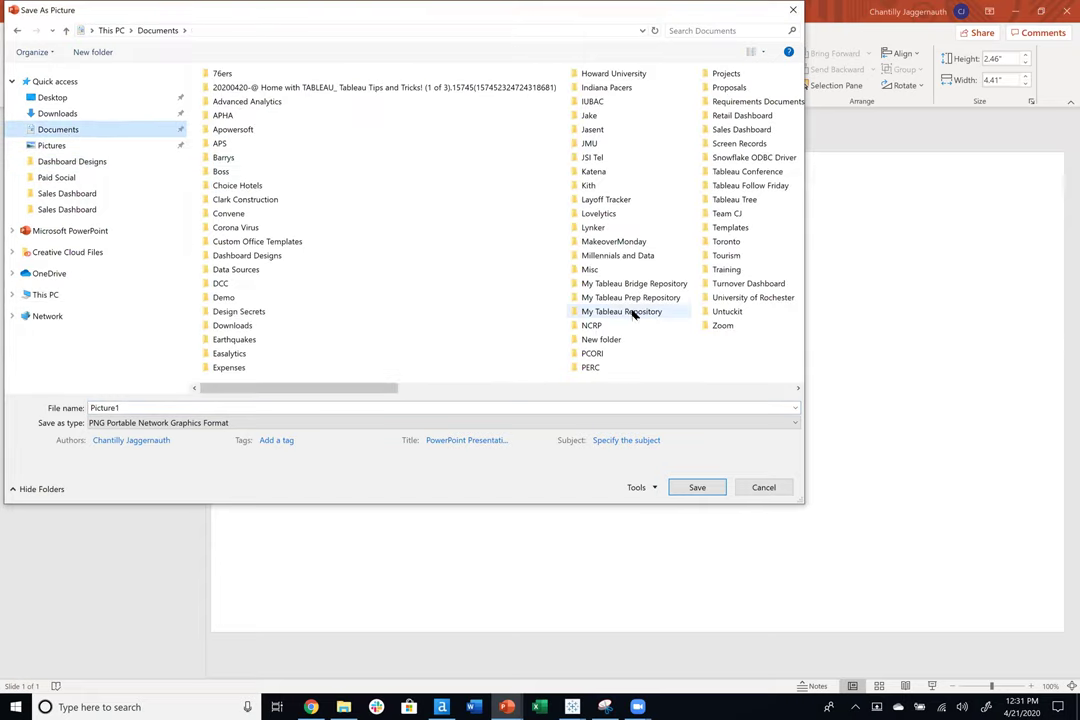
{"action": "double_click", "coordinate": [633, 313]}
{"action": "double_click", "coordinate": [251, 189]}
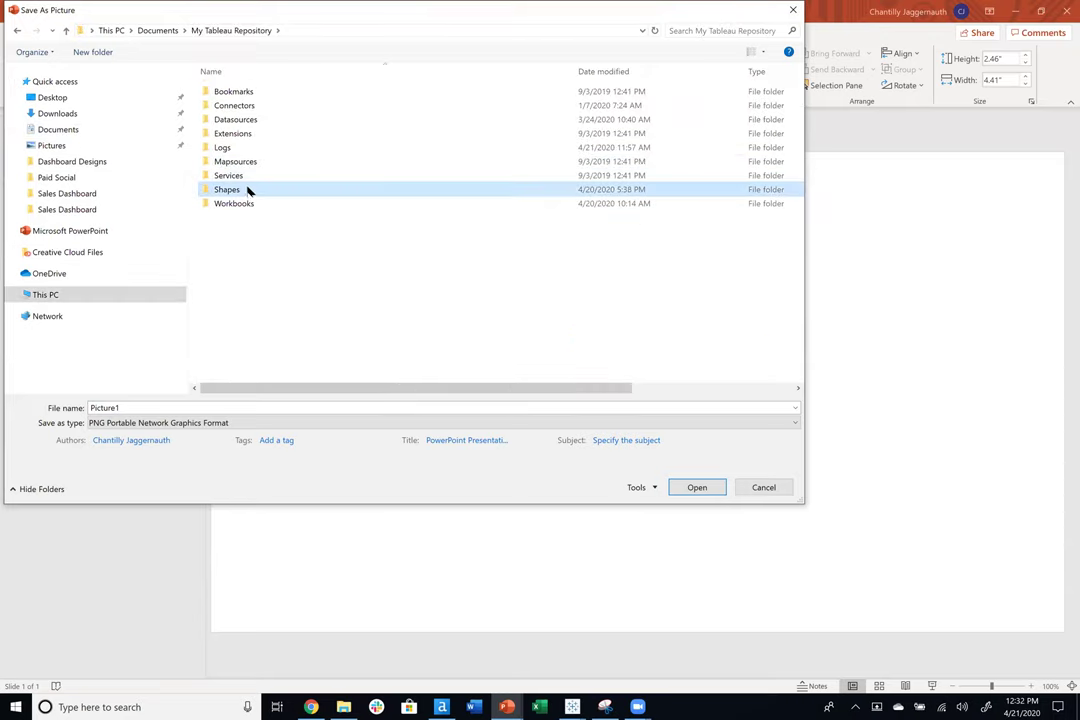
{"action": "double_click", "coordinate": [248, 190]}
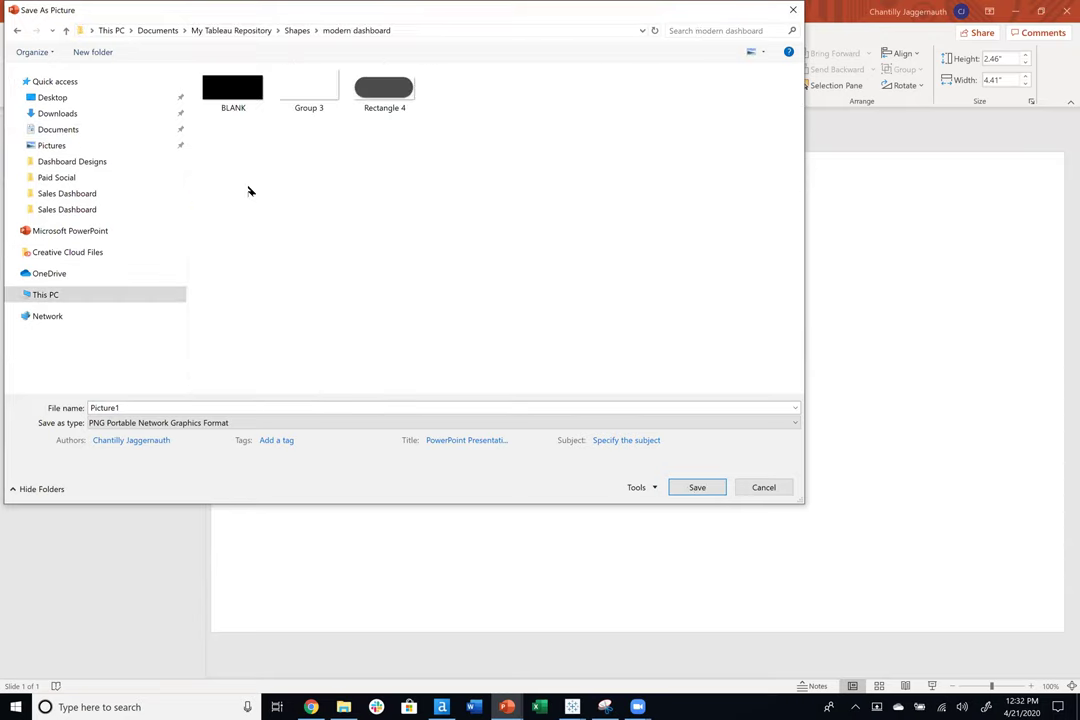
{"action": "left_click", "coordinate": [754, 486]}
{"action": "left_click", "coordinate": [657, 562]}
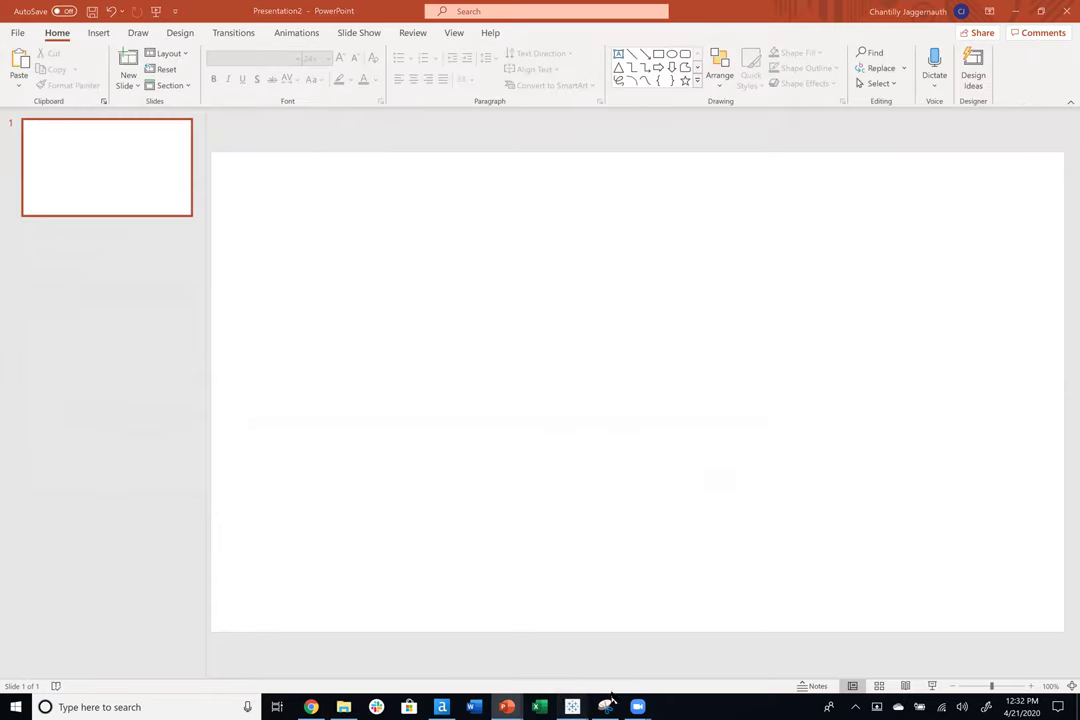
Switch to Tableau and set the Transparent Header sheet's marks to the transparent shape from the modern dashboard palette.
{"action": "mouse_move", "coordinate": [572, 707]}
{"action": "left_click", "coordinate": [420, 650]}
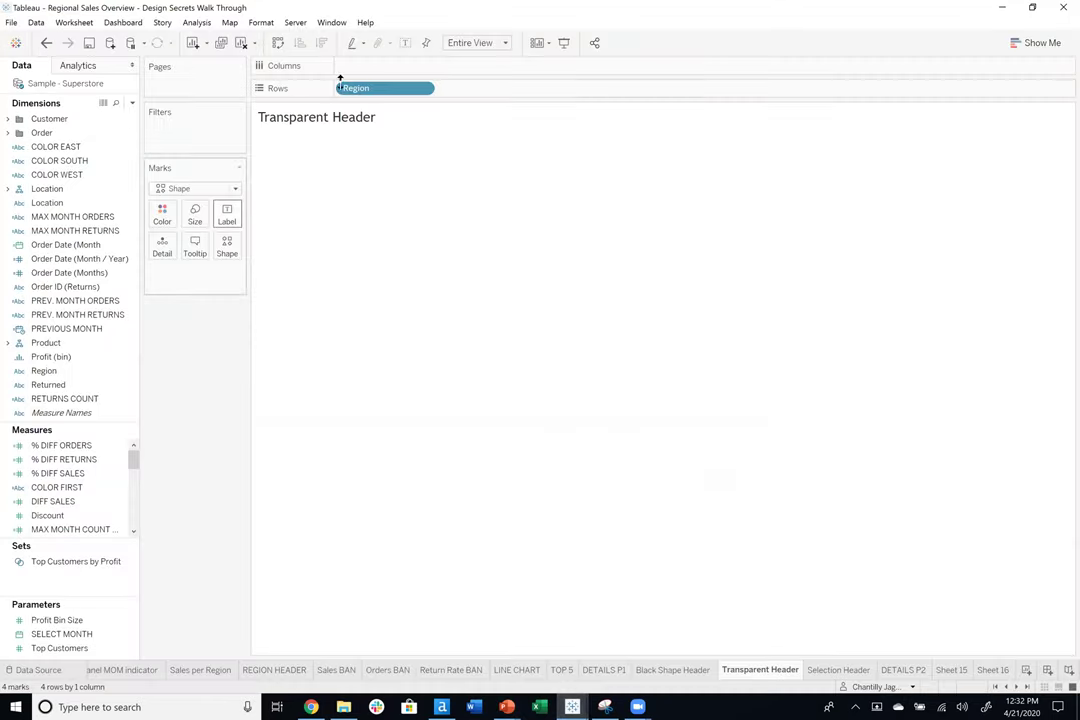
{"action": "left_click", "coordinate": [227, 245]}
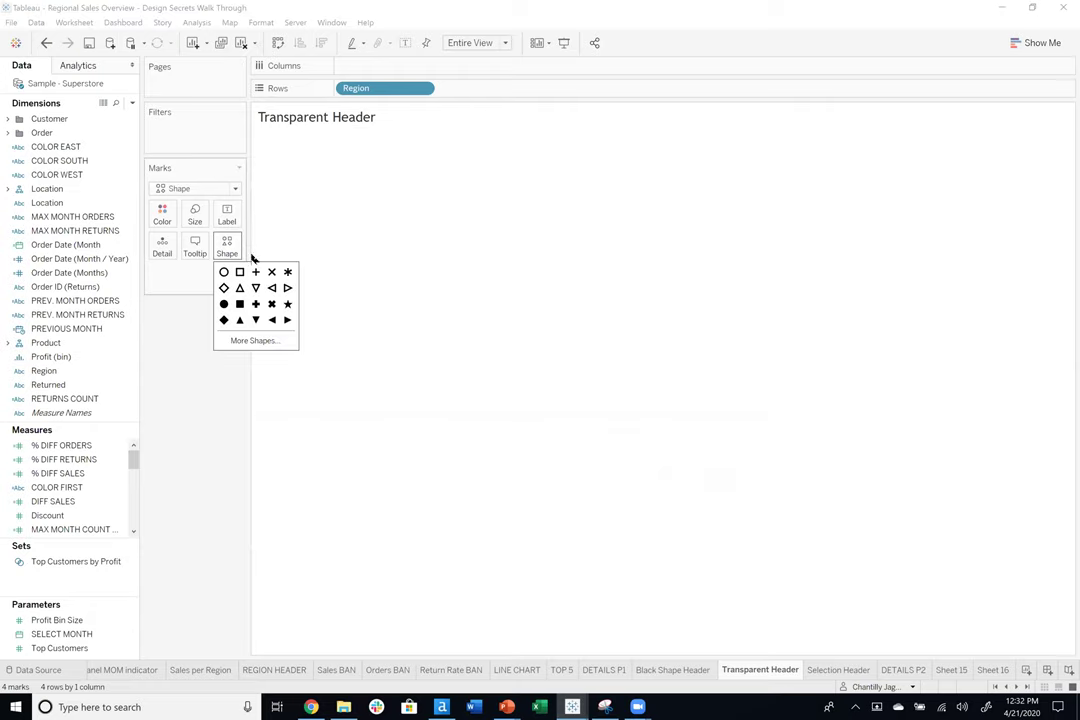
{"action": "left_click", "coordinate": [262, 341]}
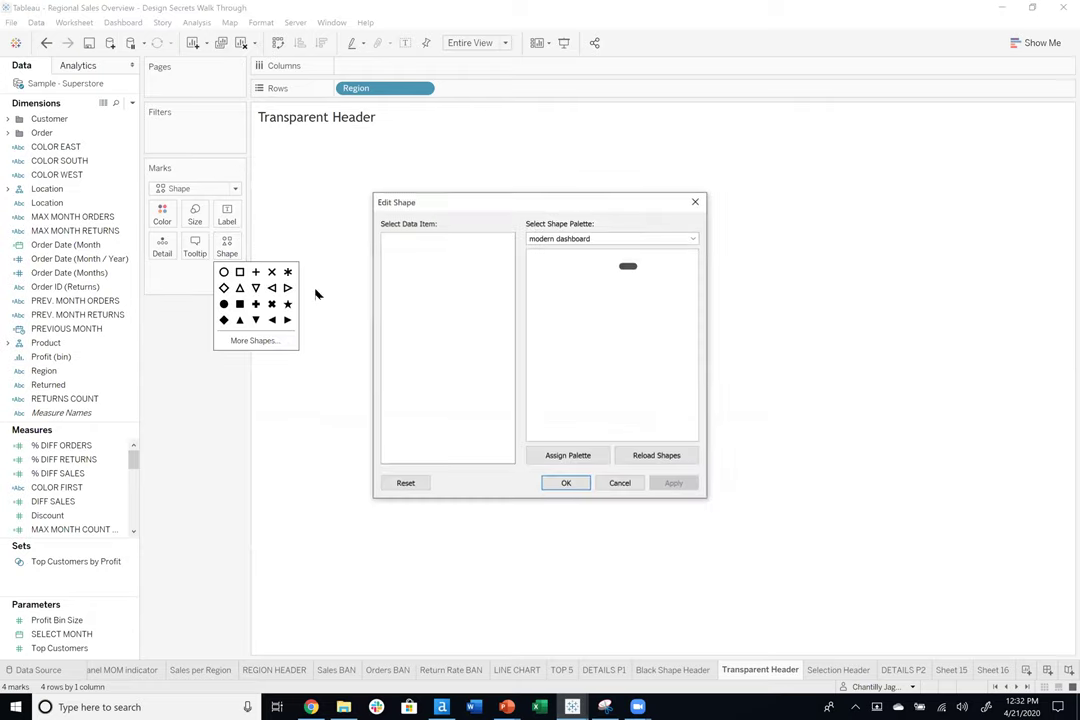
{"action": "left_click", "coordinate": [545, 265]}
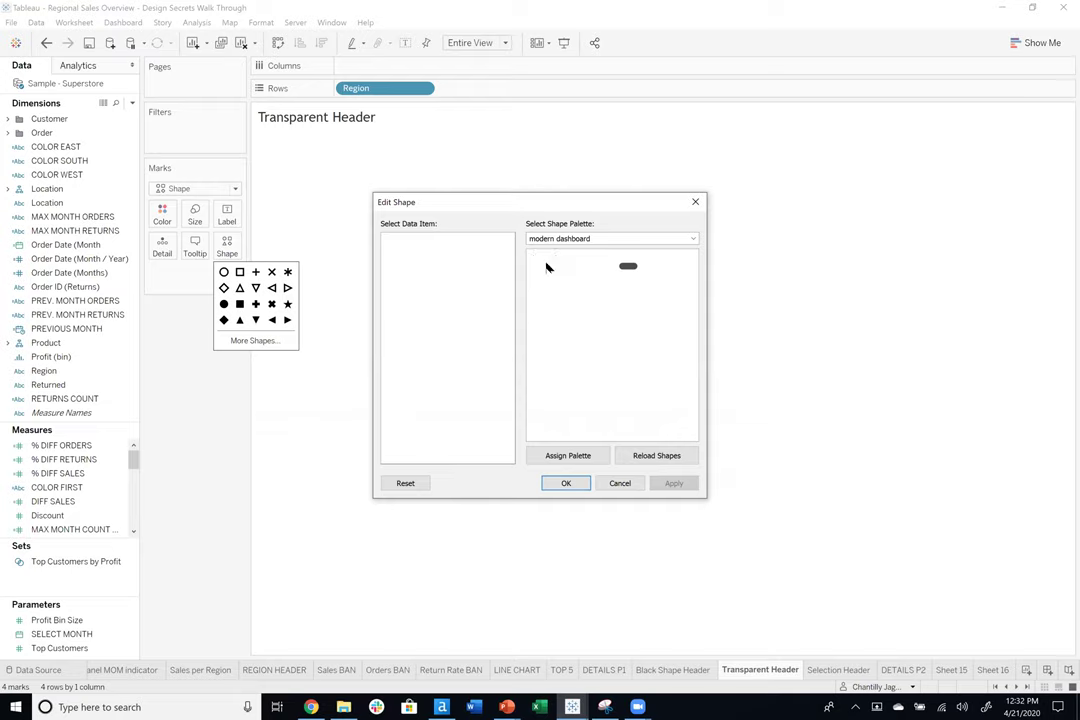
{"action": "left_click", "coordinate": [567, 482]}
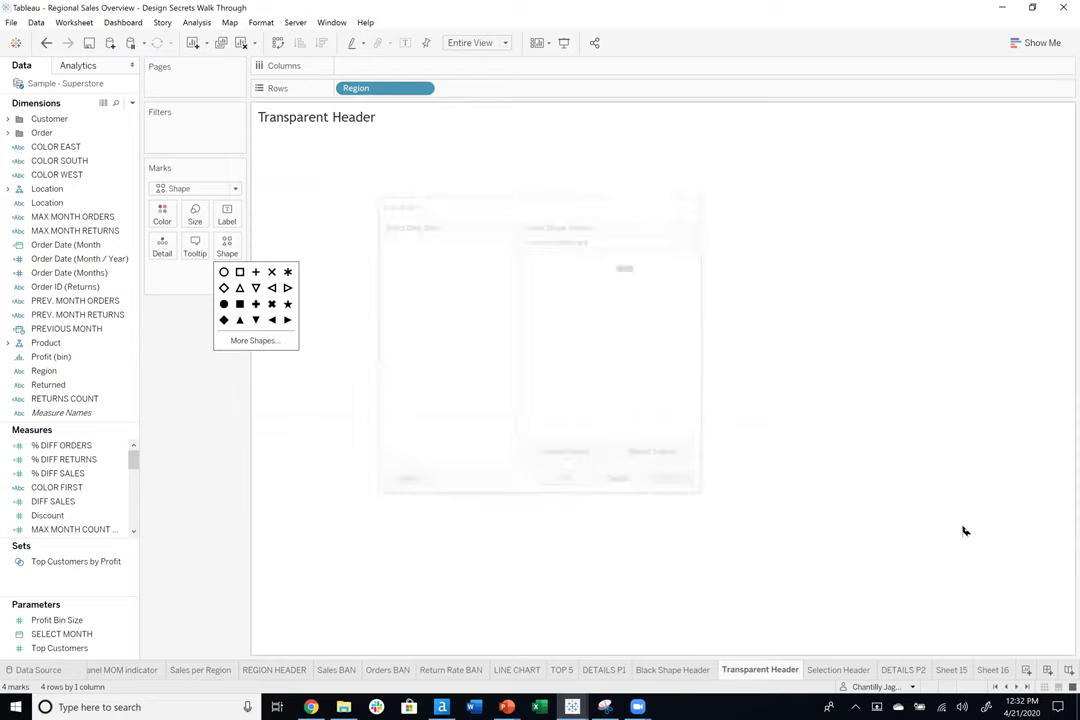
On the Filled in Part 1 dashboard, float the Transparent Header sheet over the four region buttons, fit it to the side panel, and hide its title.
{"action": "left_click", "coordinate": [996, 686]}
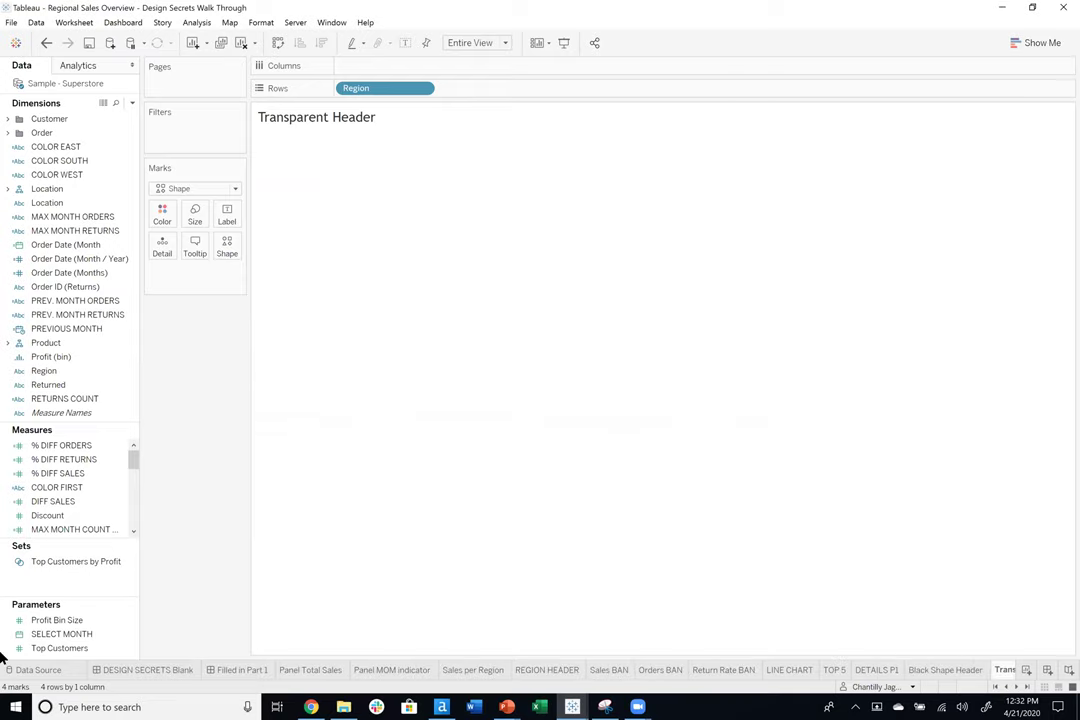
{"action": "left_click", "coordinate": [242, 669]}
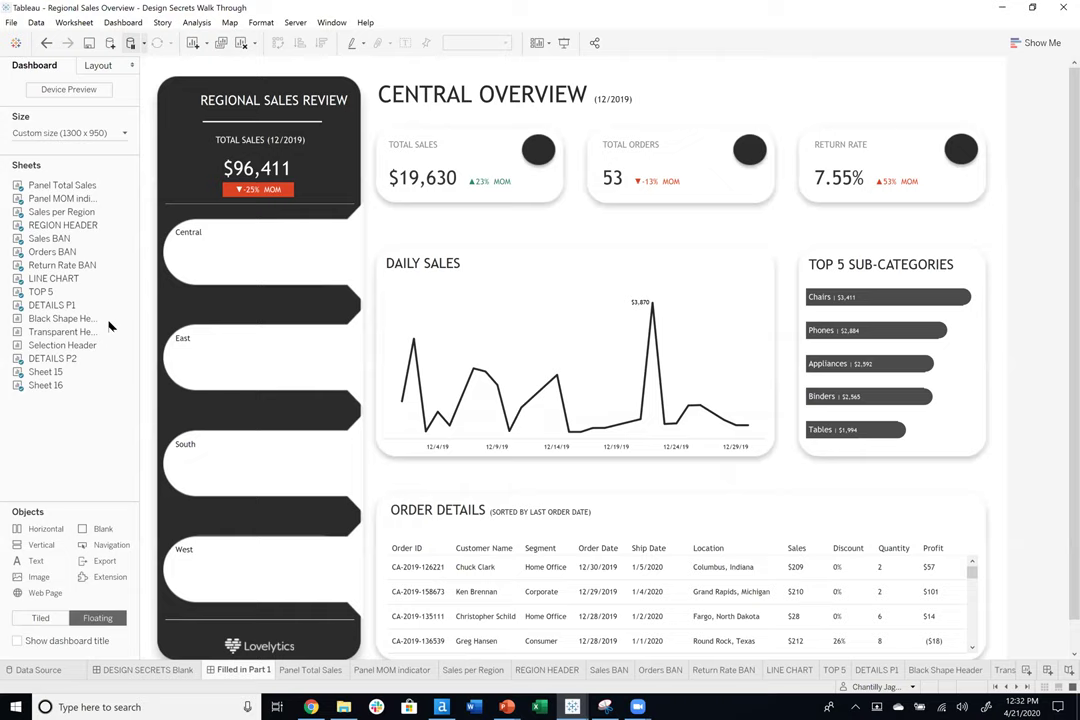
{"action": "left_click_drag", "start_coordinate": [159, 274], "coordinate": [159, 207]}
{"action": "left_click_drag", "start_coordinate": [447, 418], "coordinate": [366, 628]}
{"action": "right_click", "coordinate": [208, 213]}
{"action": "left_click", "coordinate": [250, 247]}
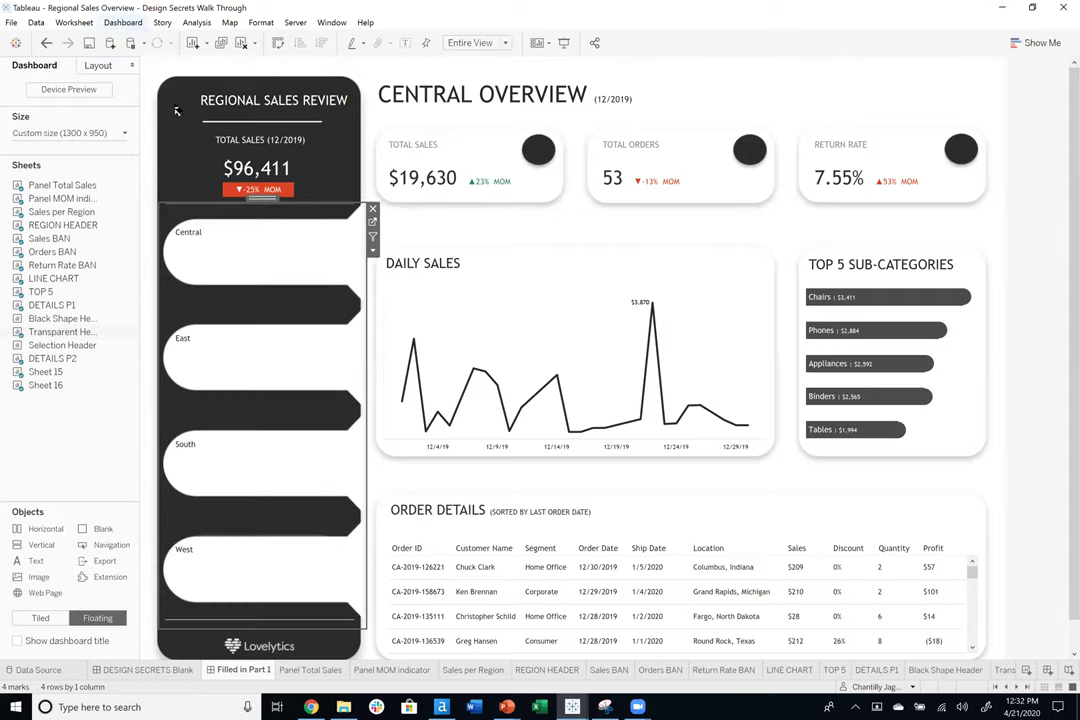
Open the list of actions for the Filled in Part 1 dashboard.
{"action": "left_click", "coordinate": [123, 22]}
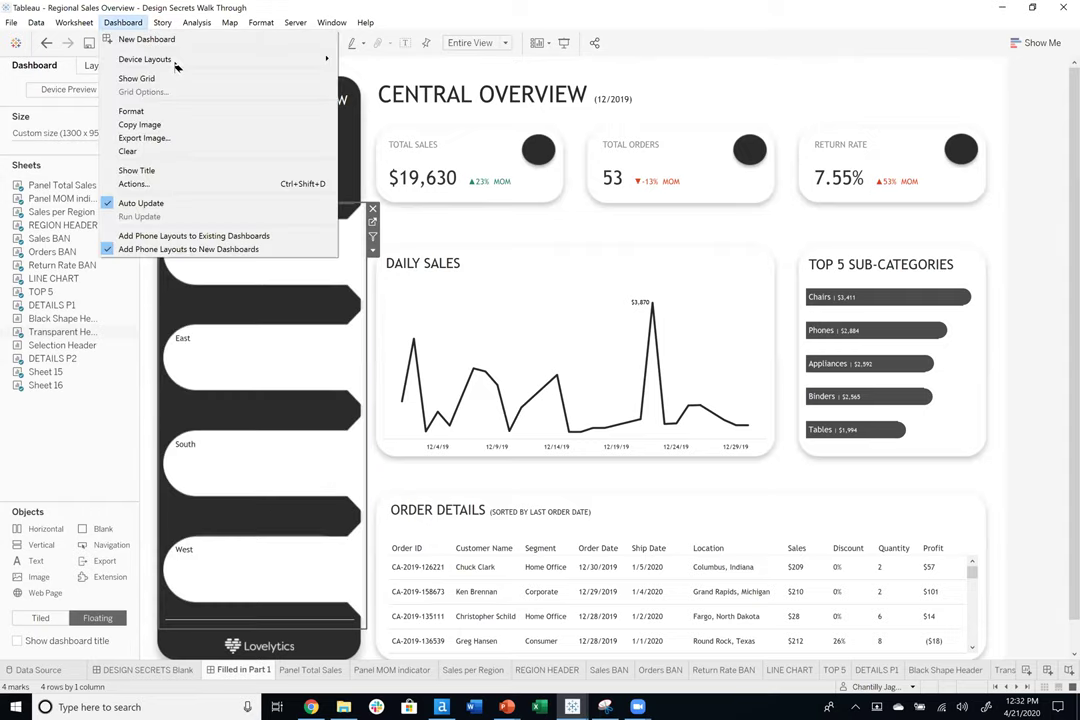
{"action": "left_click", "coordinate": [150, 180]}
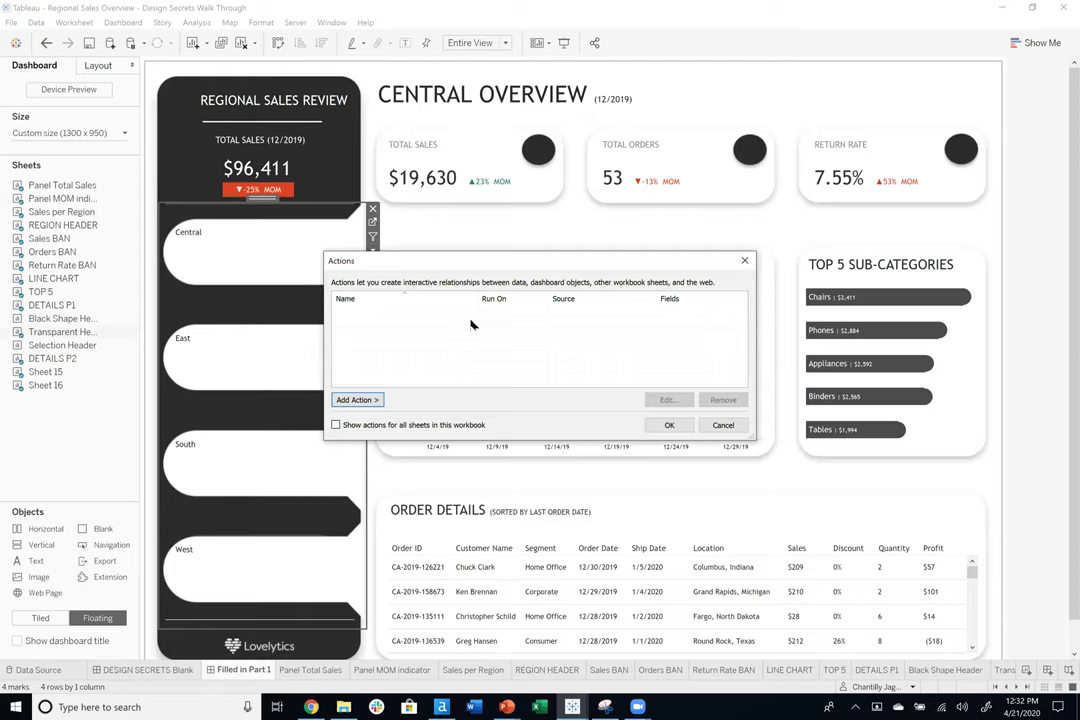
Add a filter action on the Filled in Part 1 dashboard with Transparent Header as source, run on Select.
{"action": "left_click", "coordinate": [357, 400]}
{"action": "left_click", "coordinate": [430, 406]}
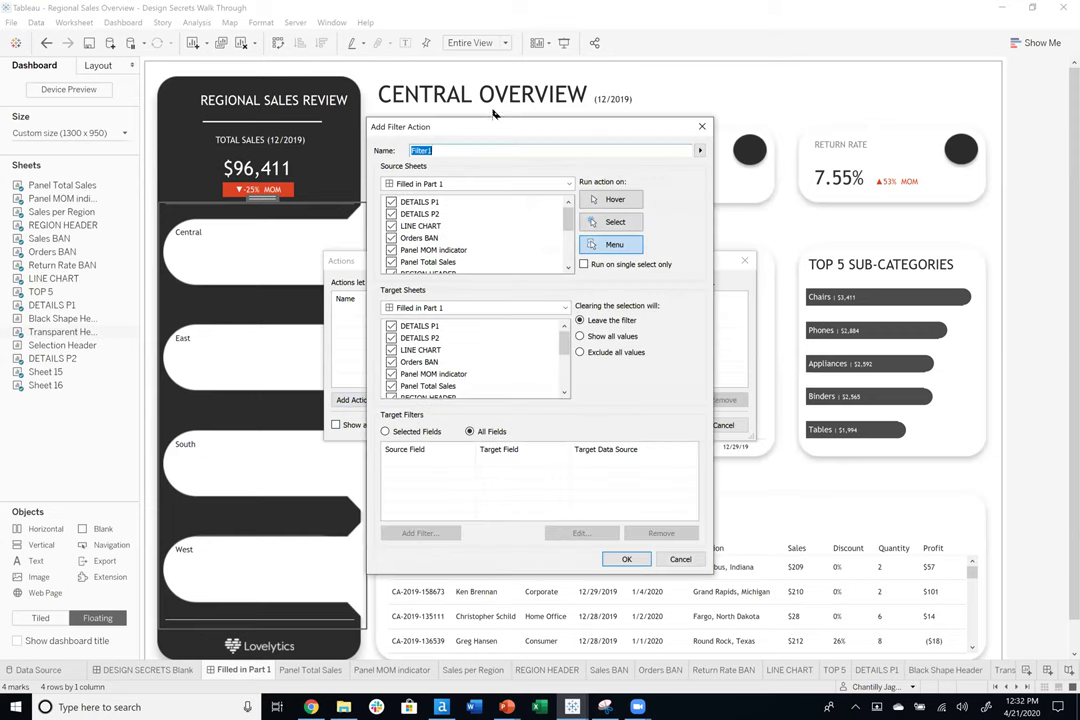
{"action": "left_click_drag", "start_coordinate": [405, 202], "coordinate": [407, 274]}
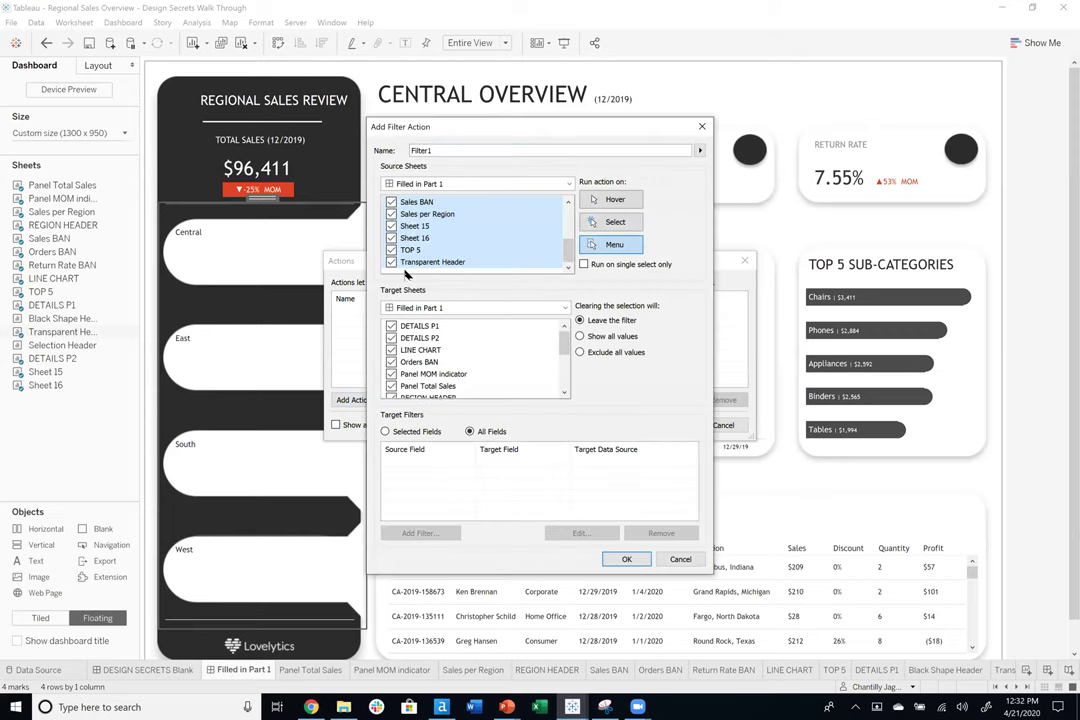
{"action": "left_click", "coordinate": [402, 267]}
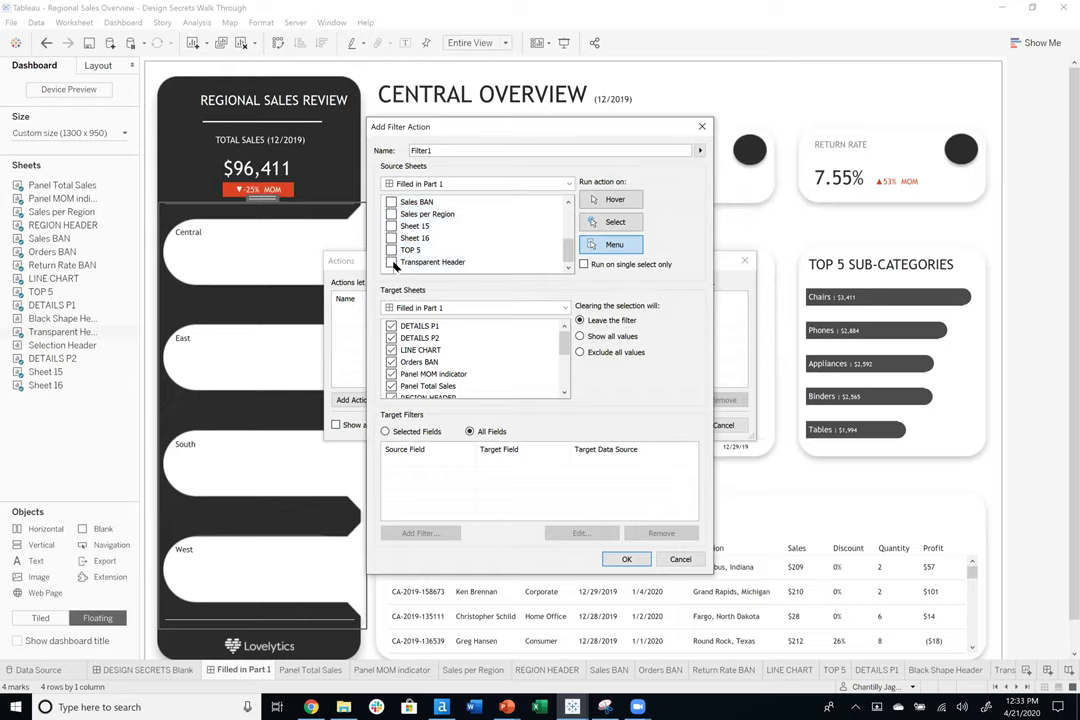
{"action": "scroll", "coordinate": [457, 344], "scroll_direction": "down", "scroll_amount": 3}
{"action": "scroll", "coordinate": [457, 346], "scroll_direction": "up", "scroll_amount": 3}
{"action": "left_click", "coordinate": [612, 221]}
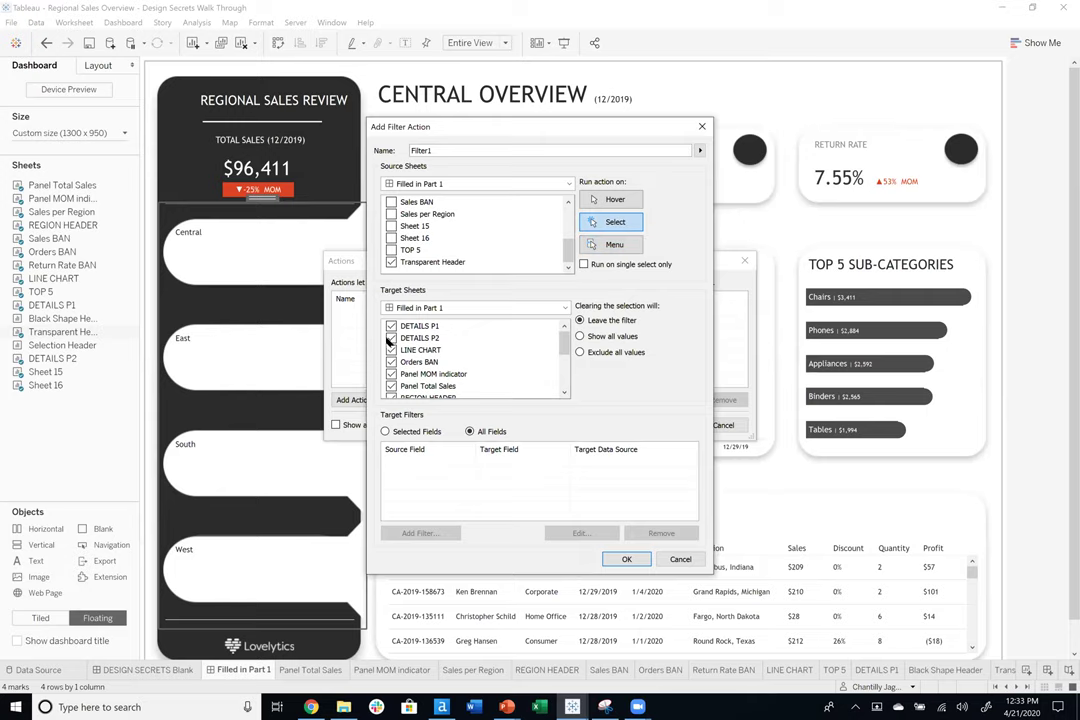
Exclude Panel MOM indicator, Panel Total Sales, Sheet 15 and Sheet 16 from the filter action's target sheets and save the action.
{"action": "scroll", "coordinate": [470, 353], "scroll_direction": "down", "scroll_amount": 3}
{"action": "scroll", "coordinate": [474, 370], "scroll_direction": "up", "scroll_amount": 2}
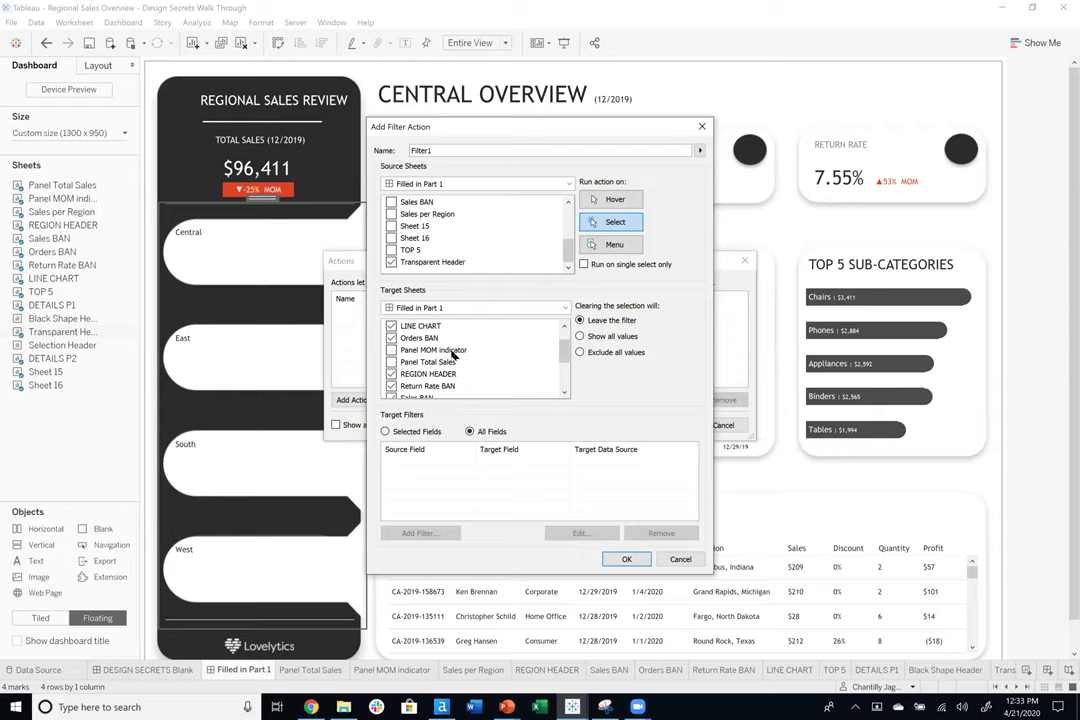
{"action": "scroll", "coordinate": [455, 357], "scroll_direction": "up", "scroll_amount": 1}
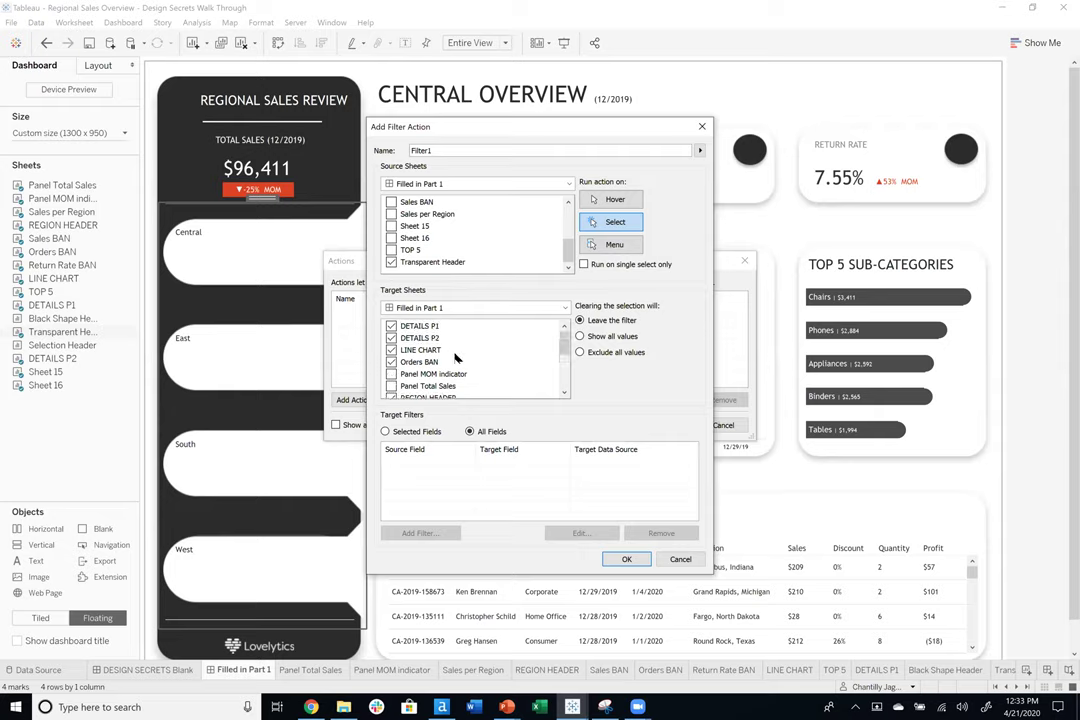
{"action": "scroll", "coordinate": [455, 357], "scroll_direction": "down", "scroll_amount": 2}
{"action": "scroll", "coordinate": [422, 361], "scroll_direction": "down", "scroll_amount": 1}
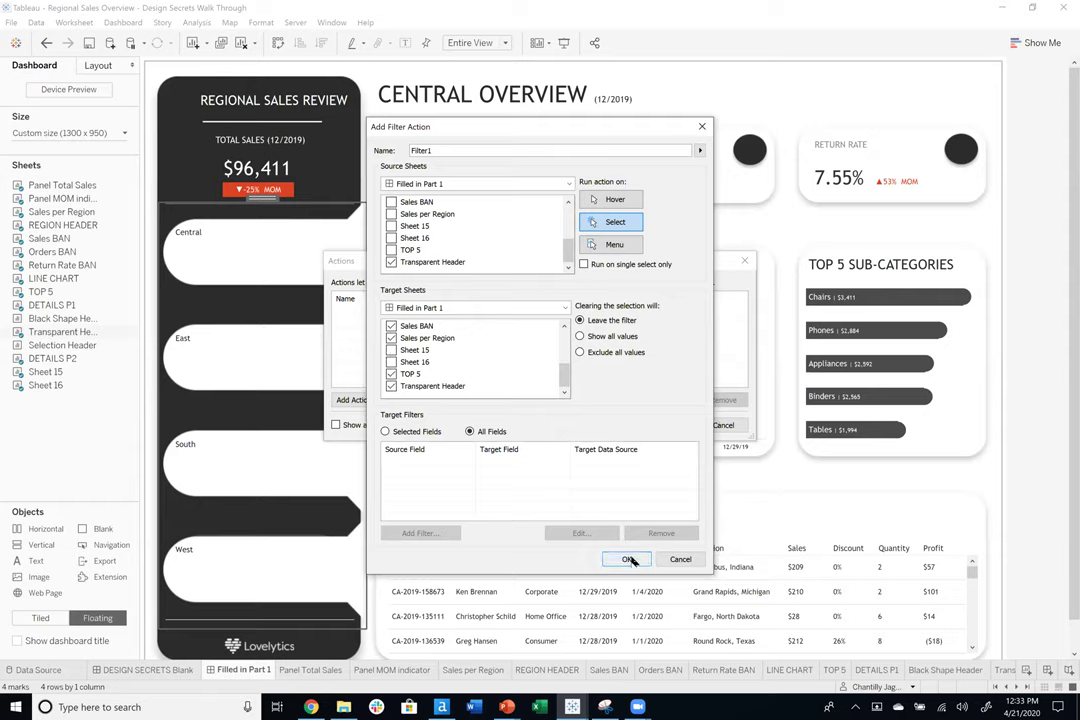
{"action": "left_click", "coordinate": [627, 560]}
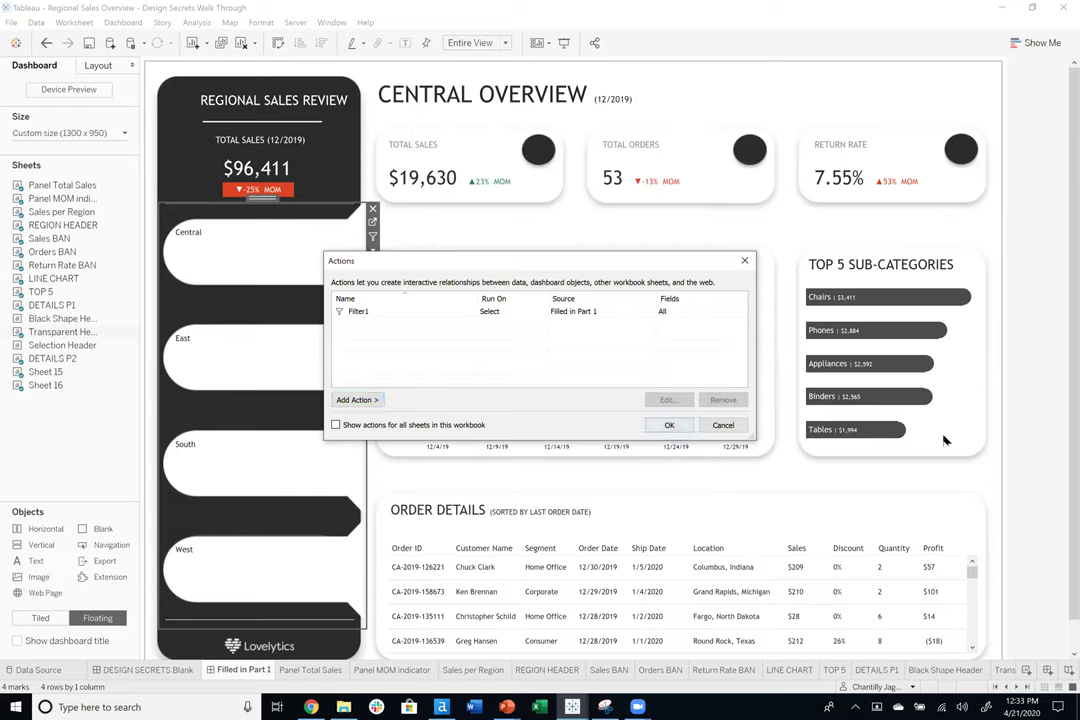
{"action": "key", "text": "Return"}
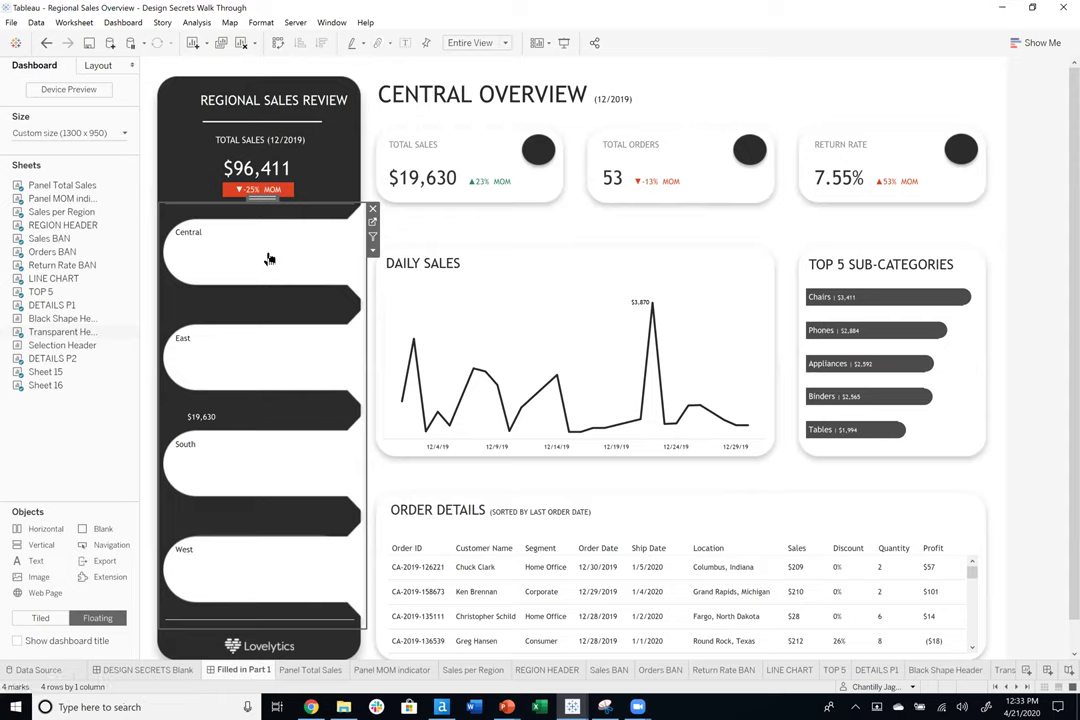
Edit the Filter1 action to remove DETAILS P1 from its source sheets, leaving only Transparent Header, and save it.
{"action": "left_click", "coordinate": [122, 22]}
{"action": "left_click", "coordinate": [153, 185]}
{"action": "left_click", "coordinate": [460, 312]}
{"action": "left_click", "coordinate": [668, 399]}
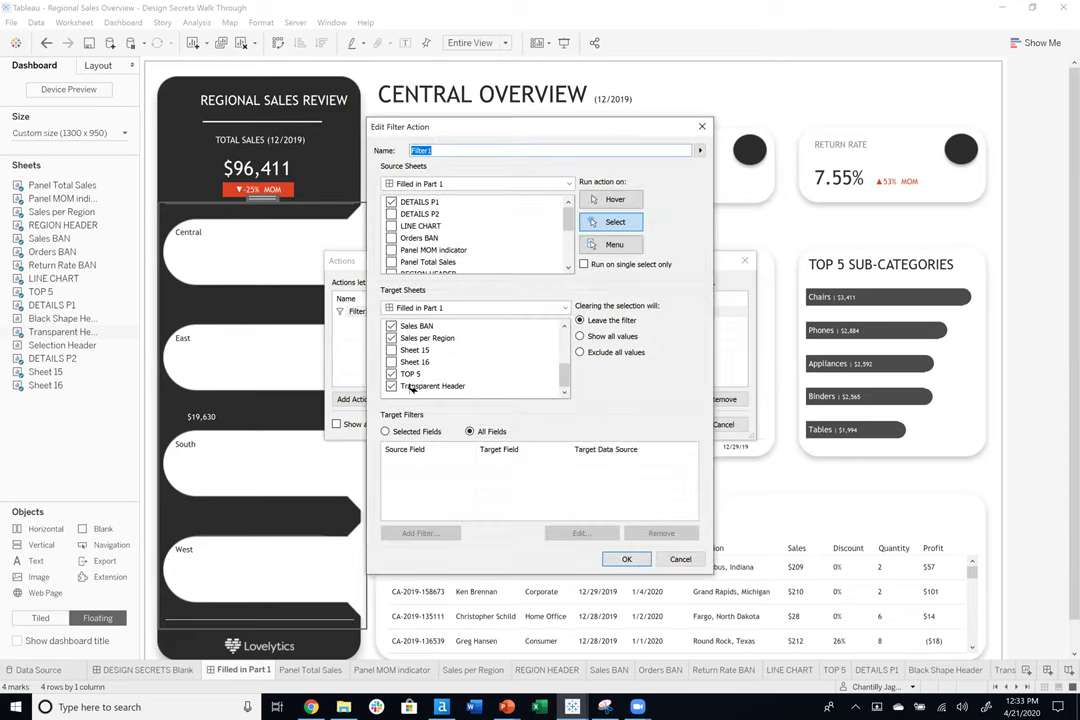
{"action": "scroll", "coordinate": [470, 256], "scroll_direction": "down", "scroll_amount": 1}
{"action": "scroll", "coordinate": [467, 255], "scroll_direction": "up", "scroll_amount": 1}
{"action": "left_click", "coordinate": [391, 202]}
{"action": "left_click", "coordinate": [626, 559]}
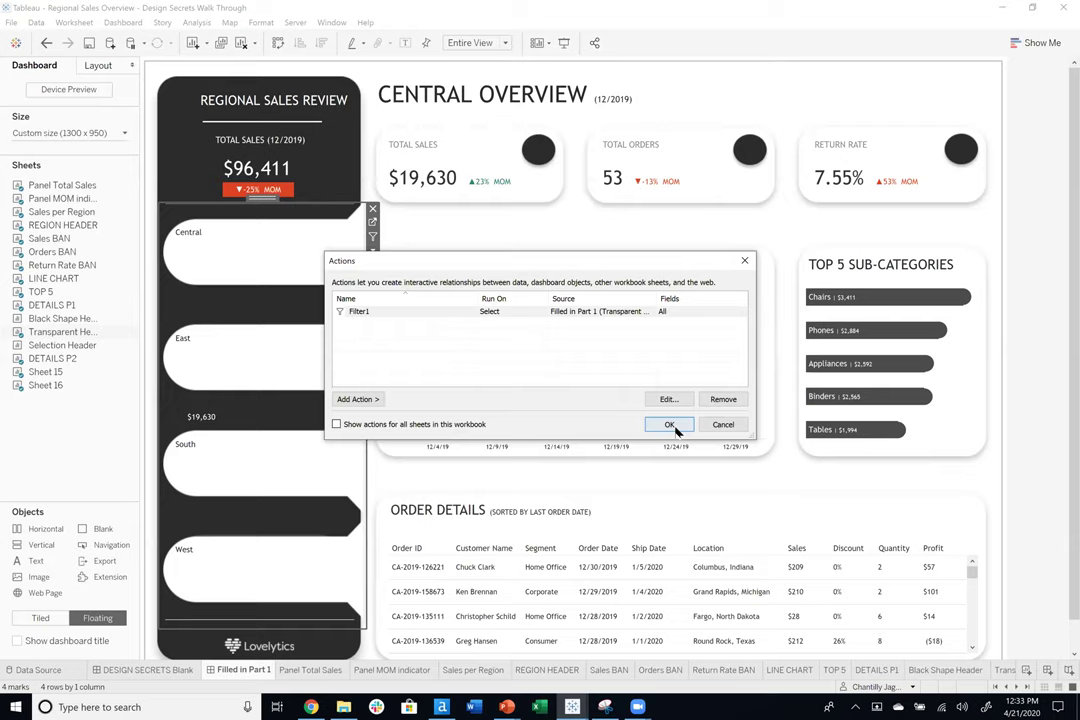
{"action": "left_click", "coordinate": [670, 425]}
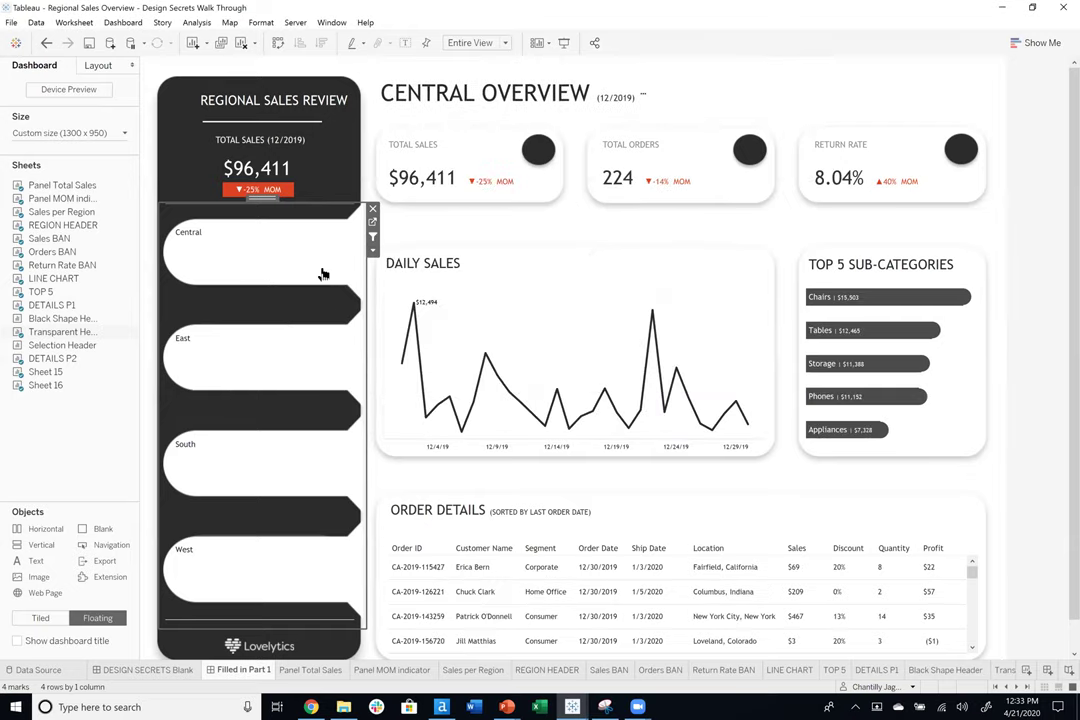
Test the filter action with different regions, shifting the transparent header to try selecting Central and East in the layer beneath.
{"action": "left_click", "coordinate": [318, 359]}
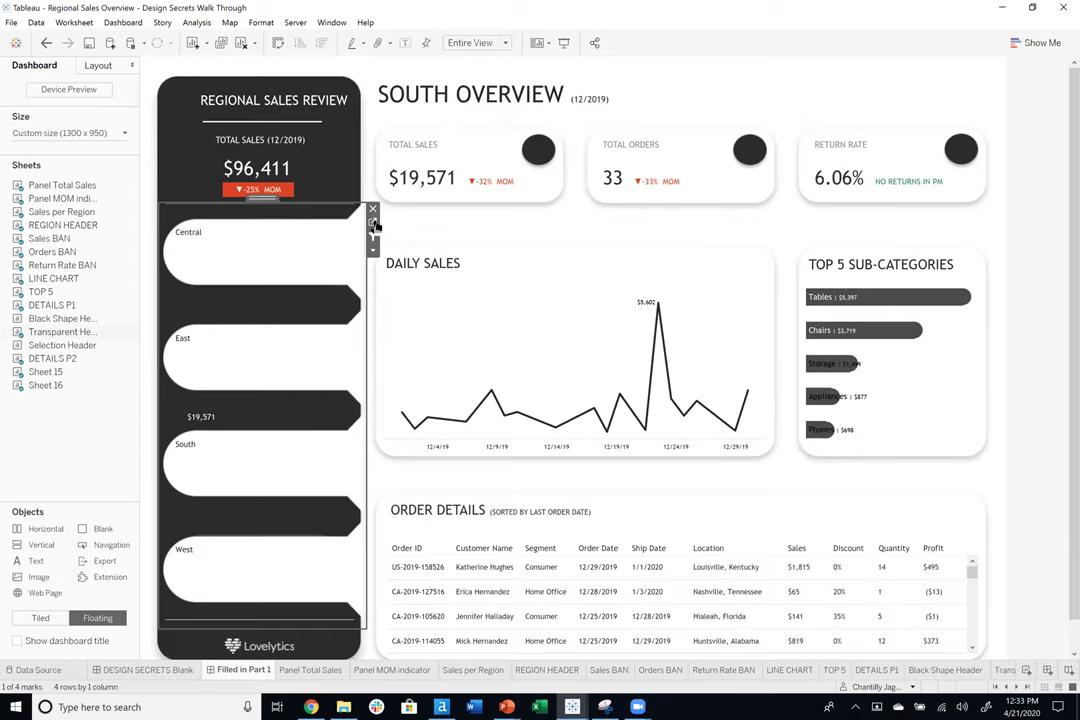
{"action": "left_click_drag", "start_coordinate": [277, 199], "coordinate": [397, 205]}
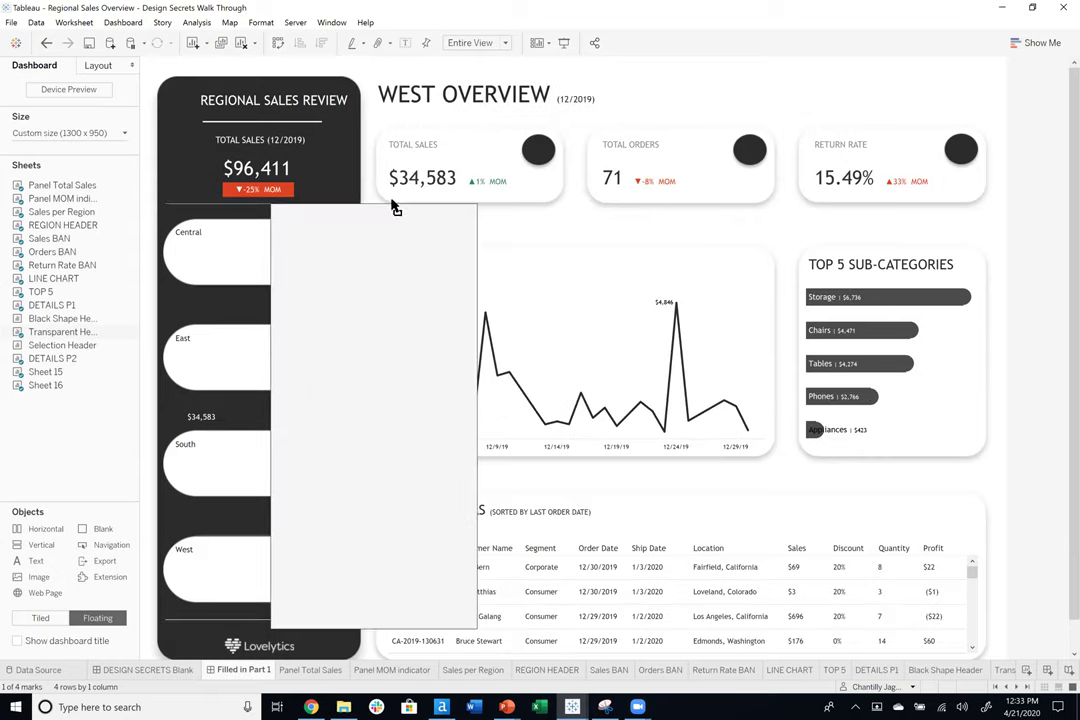
{"action": "left_click", "coordinate": [233, 265]}
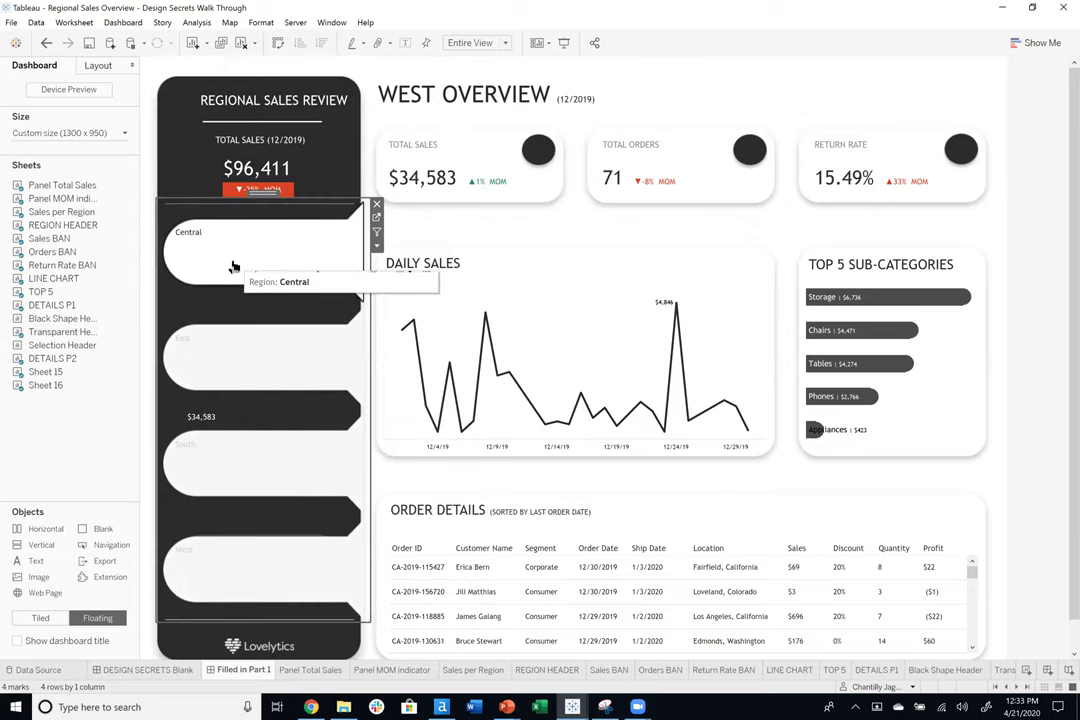
{"action": "left_click", "coordinate": [278, 369]}
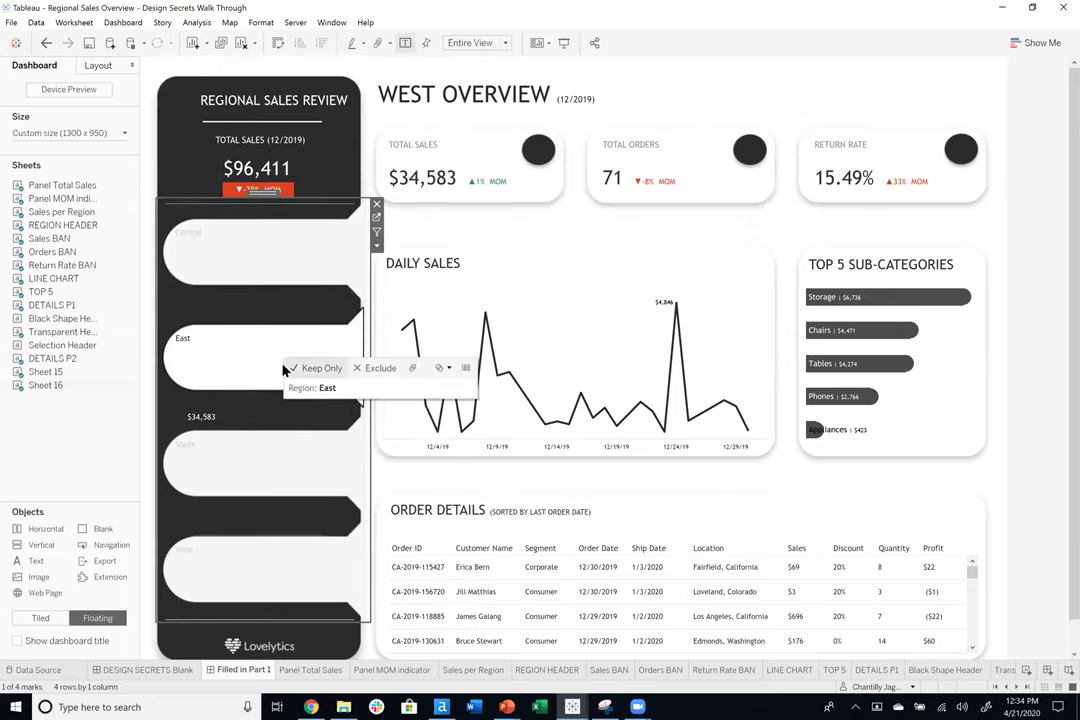
{"action": "left_click", "coordinate": [283, 370]}
Switch to the finished Regional Sales Overview workbook with the LANDING PAGE dashboard.
{"action": "left_click", "coordinate": [123, 22]}
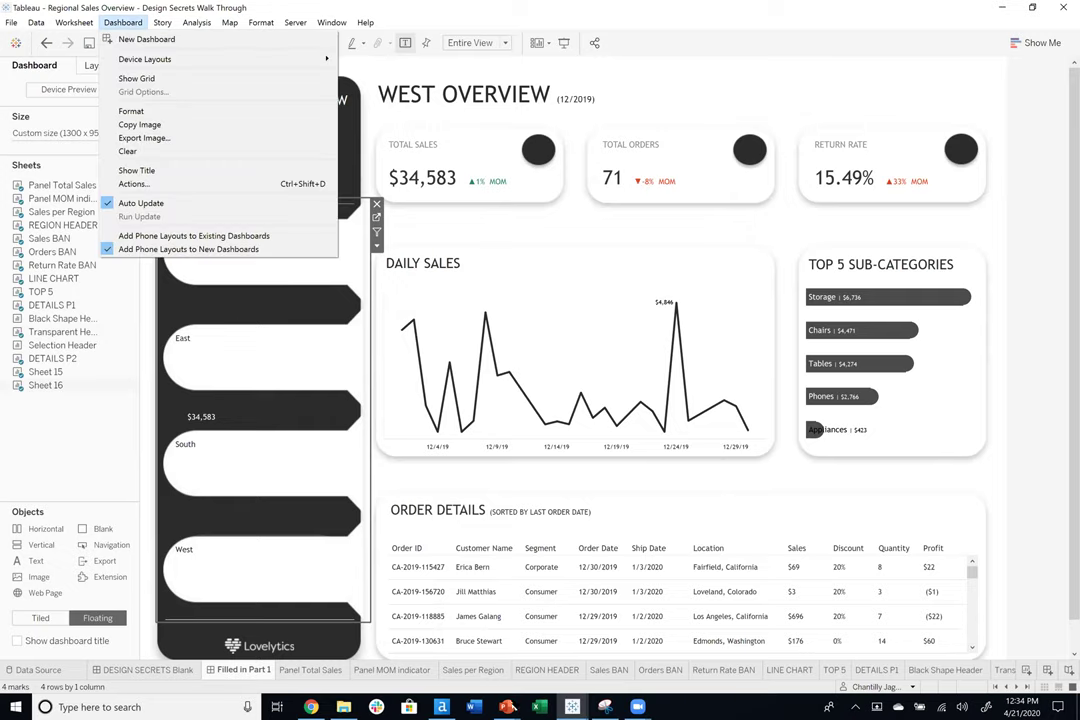
{"action": "left_click", "coordinate": [580, 707]}
{"action": "left_click", "coordinate": [440, 659]}
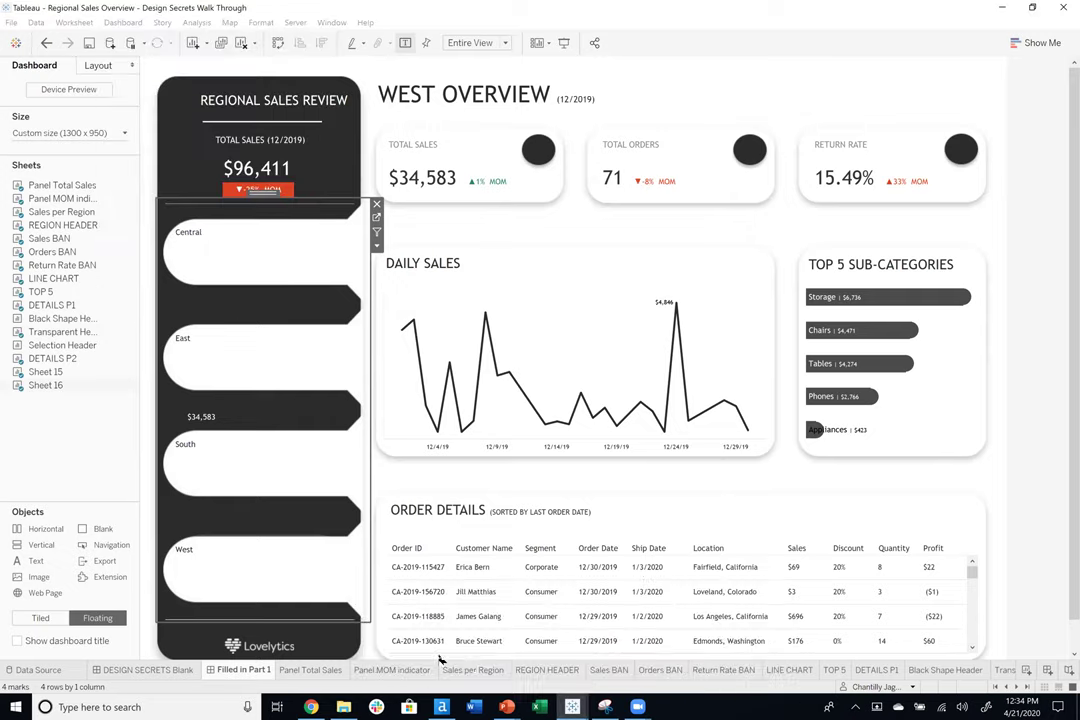
{"action": "left_click", "coordinate": [572, 707]}
{"action": "left_click", "coordinate": [603, 672]}
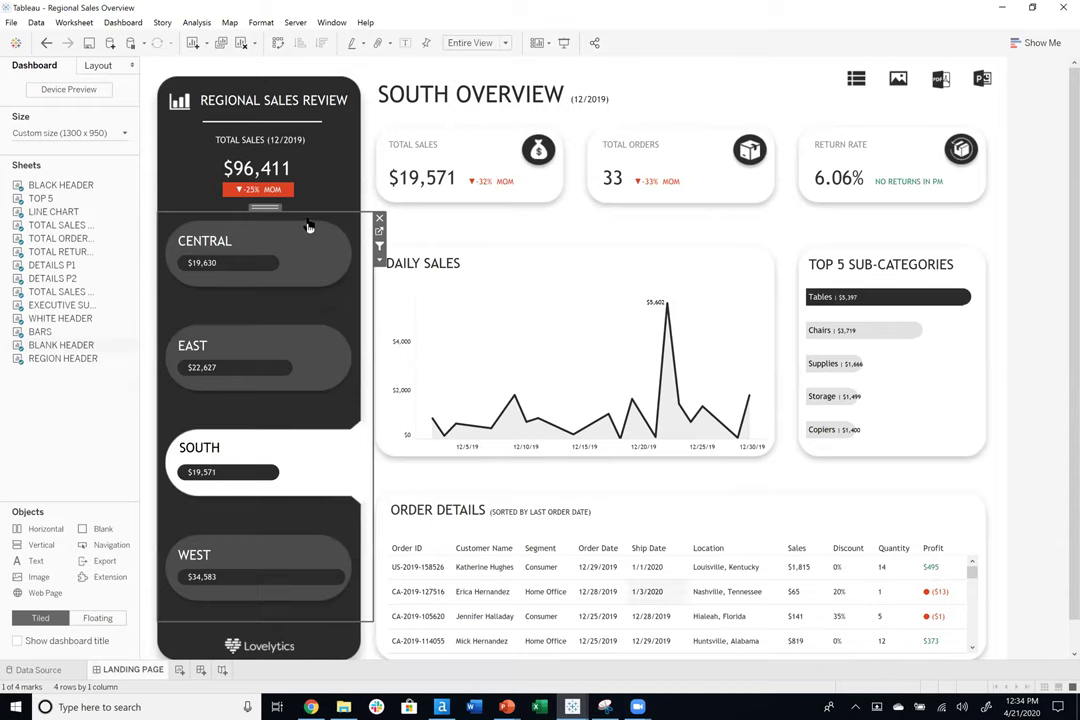
Shift the blank header aside temporarily and review the Filter1 action's source sheet, target sheets and target filter field.
{"action": "left_click_drag", "start_coordinate": [265, 207], "coordinate": [397, 202]}
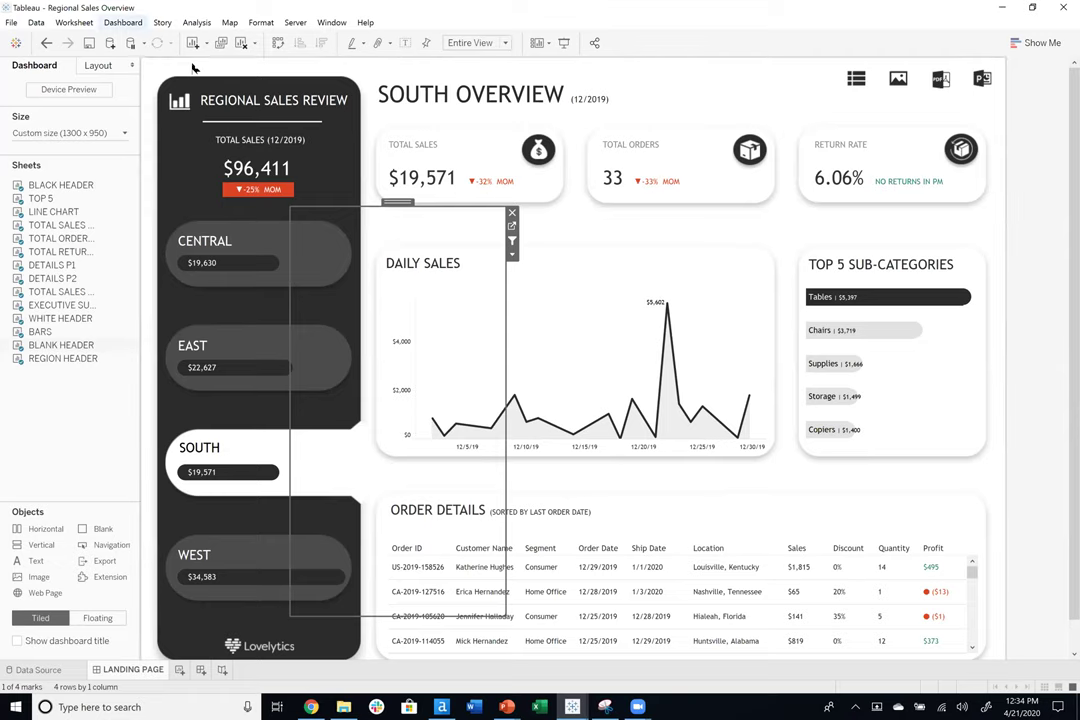
{"action": "left_click", "coordinate": [123, 22]}
{"action": "left_click", "coordinate": [117, 161]}
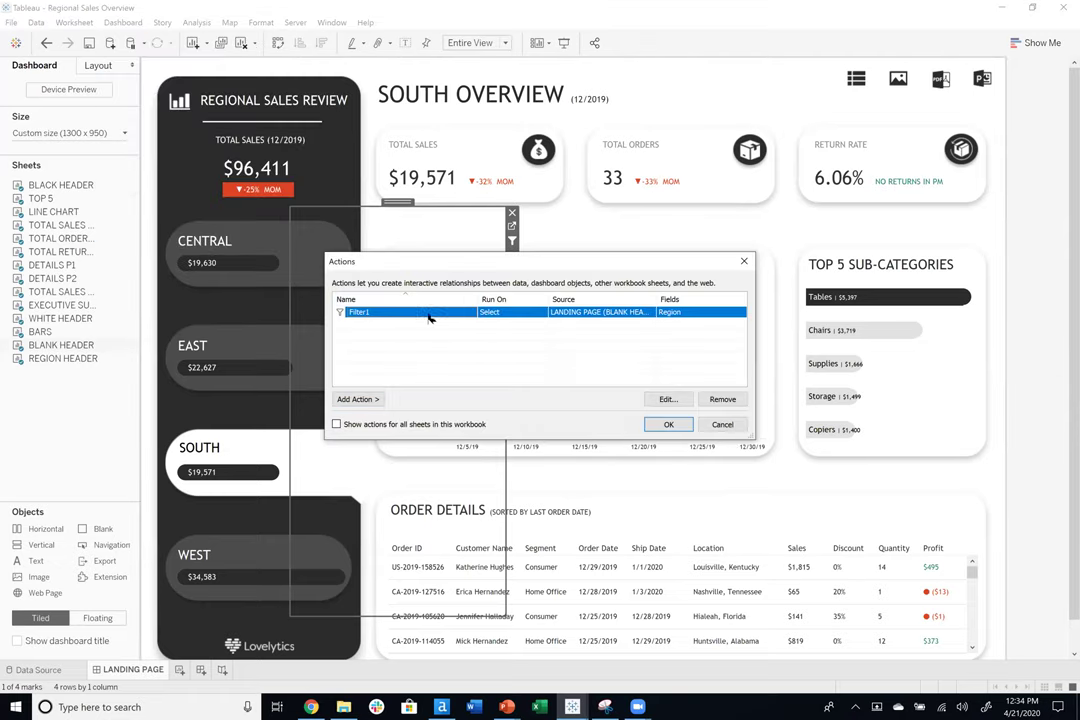
{"action": "left_click", "coordinate": [667, 399]}
{"action": "scroll", "coordinate": [468, 235], "scroll_direction": "down", "scroll_amount": 5}
{"action": "scroll", "coordinate": [468, 235], "scroll_direction": "up", "scroll_amount": 5}
{"action": "scroll", "coordinate": [463, 368], "scroll_direction": "down", "scroll_amount": 4}
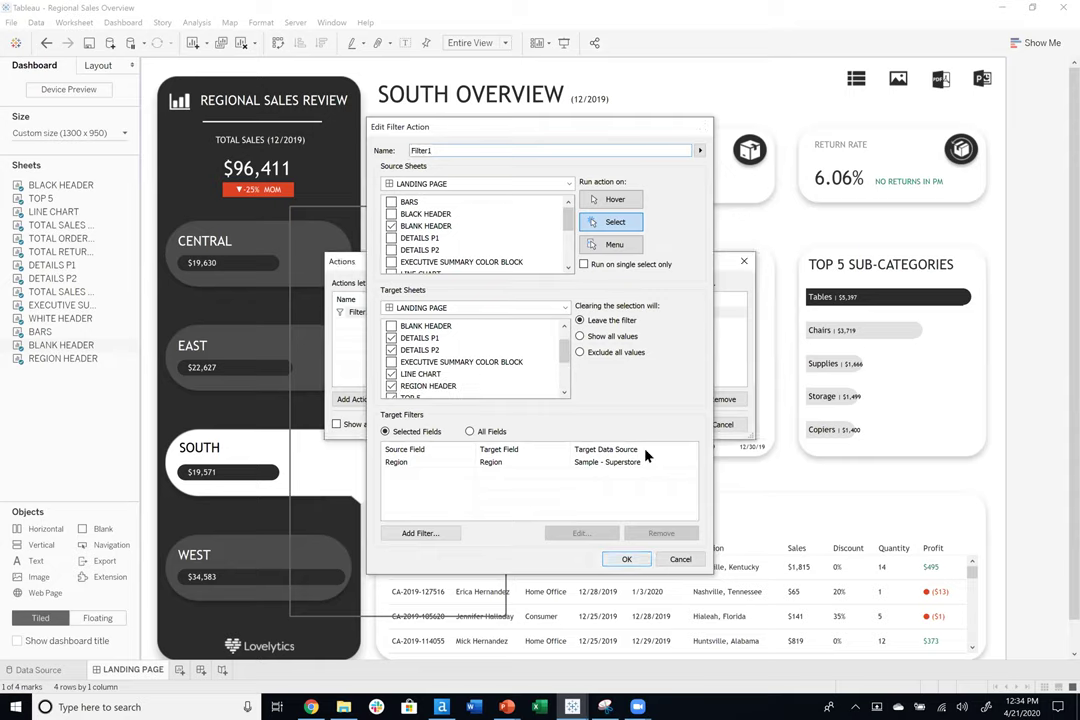
{"action": "left_click", "coordinate": [626, 559]}
{"action": "left_click", "coordinate": [658, 423]}
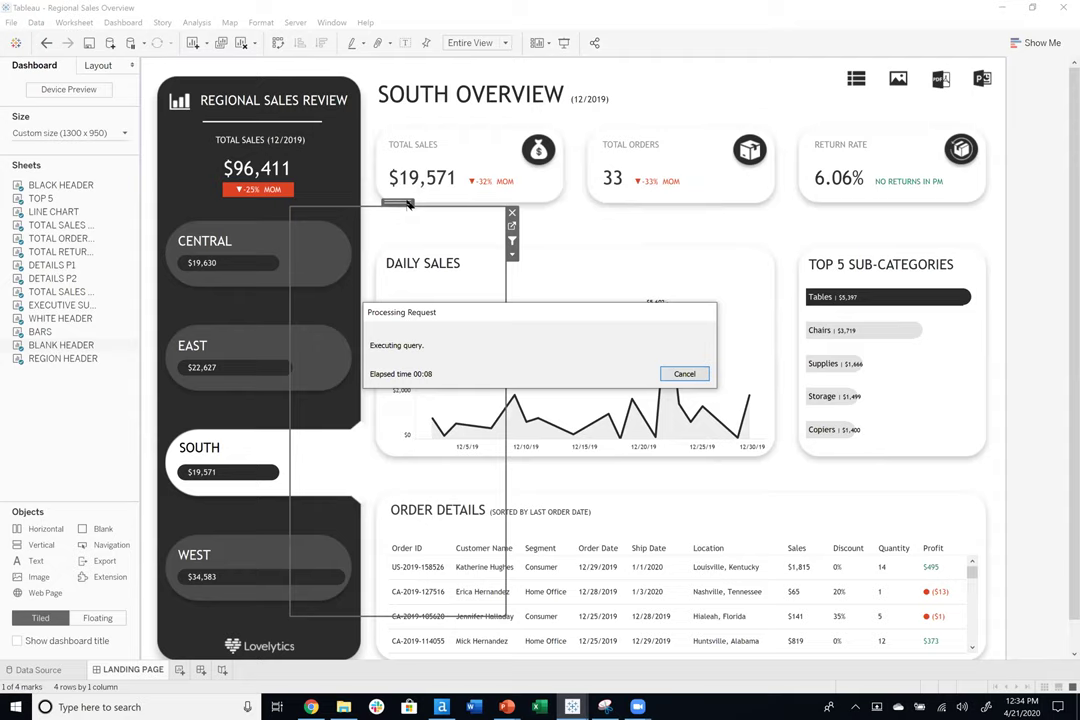
{"action": "left_click_drag", "start_coordinate": [406, 203], "coordinate": [259, 212]}
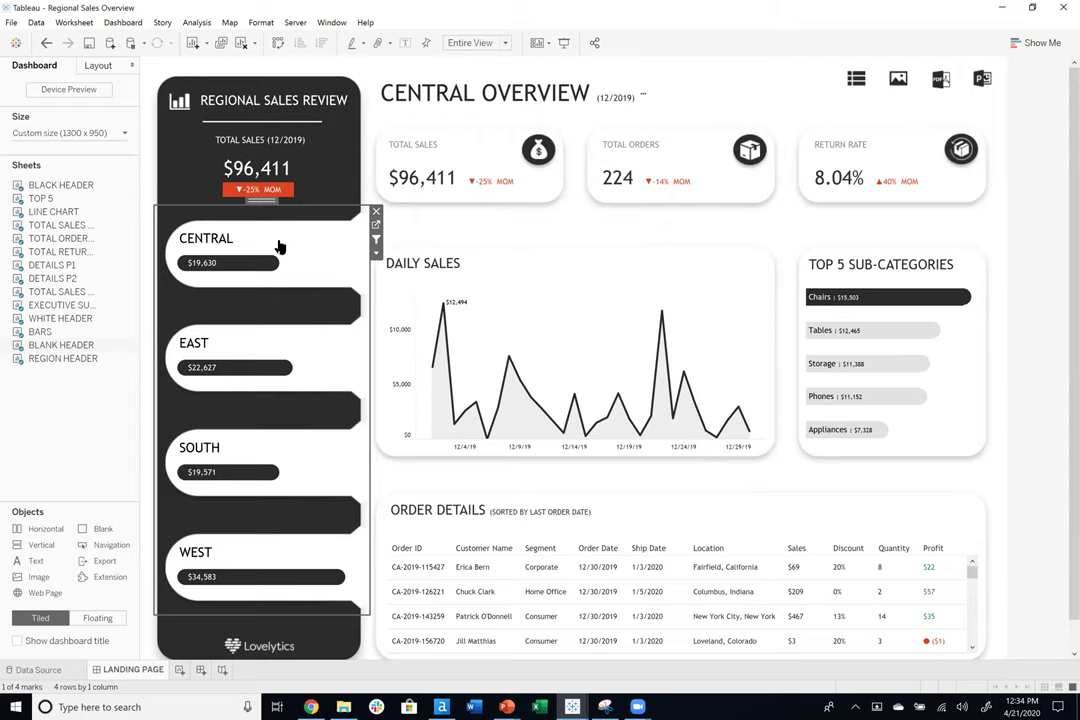
Filter the landing page by Central, East, South and West in turn using the region cards.
{"action": "left_click", "coordinate": [280, 246]}
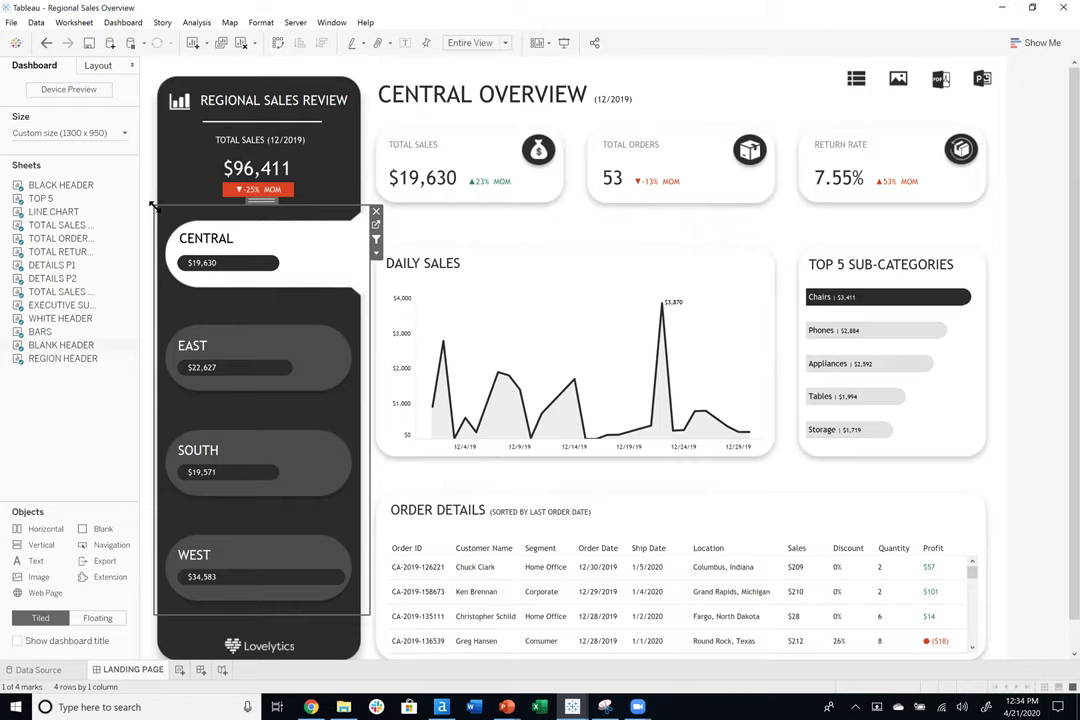
{"action": "left_click", "coordinate": [287, 372]}
{"action": "left_click", "coordinate": [321, 469]}
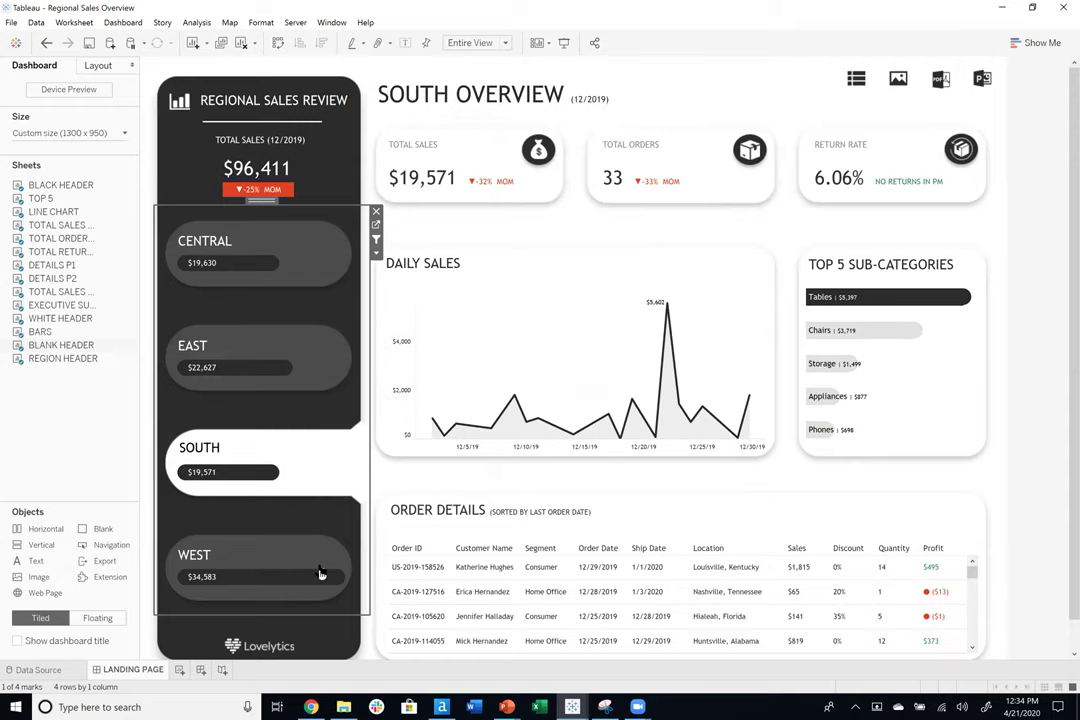
{"action": "left_click", "coordinate": [321, 575]}
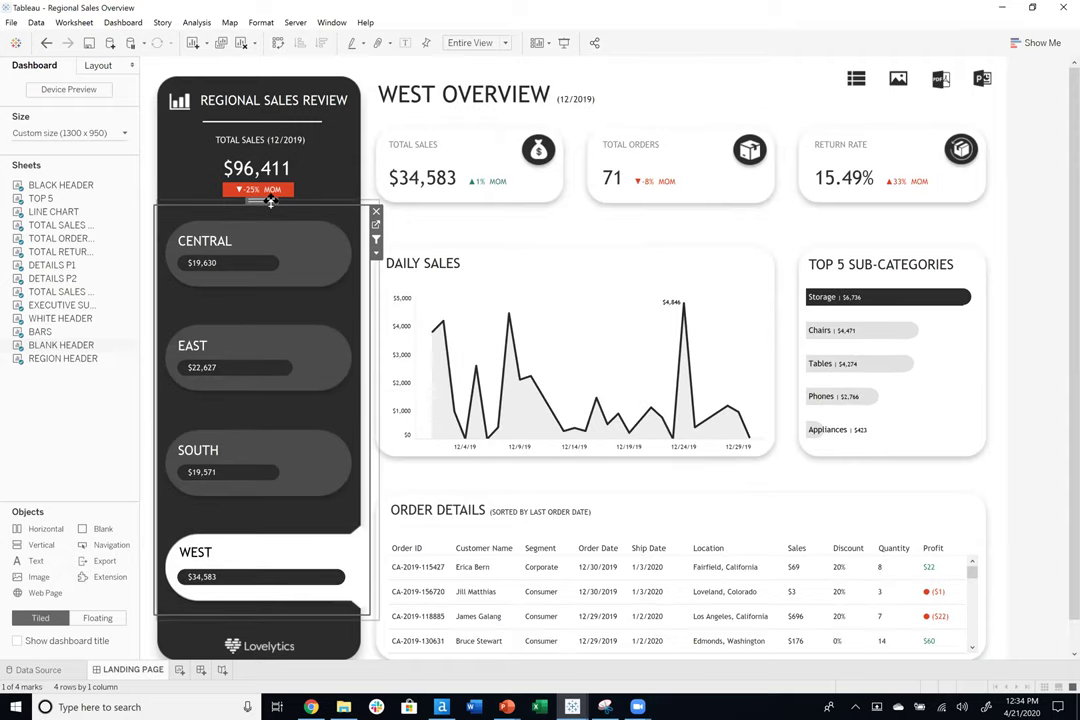
Move the blank header, bars and white header sheets aside to show the stacked layers, and undo the moves.
{"action": "left_click_drag", "start_coordinate": [477, 207], "coordinate": [506, 198]}
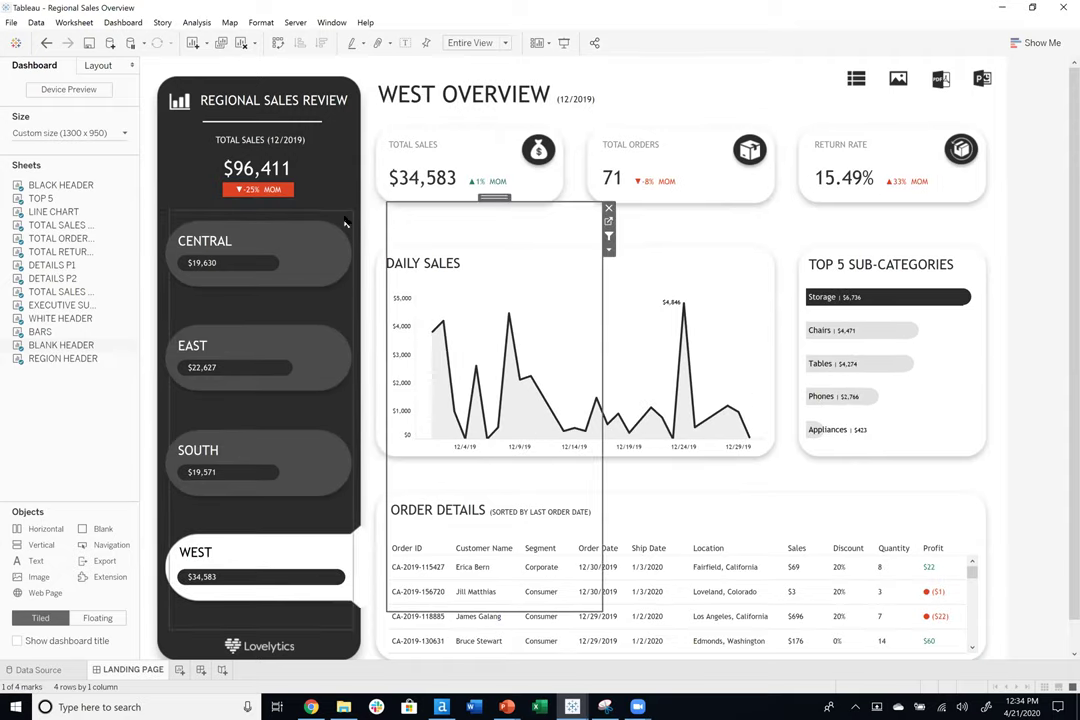
{"action": "left_click", "coordinate": [279, 217]}
{"action": "left_click_drag", "start_coordinate": [257, 212], "coordinate": [405, 212]}
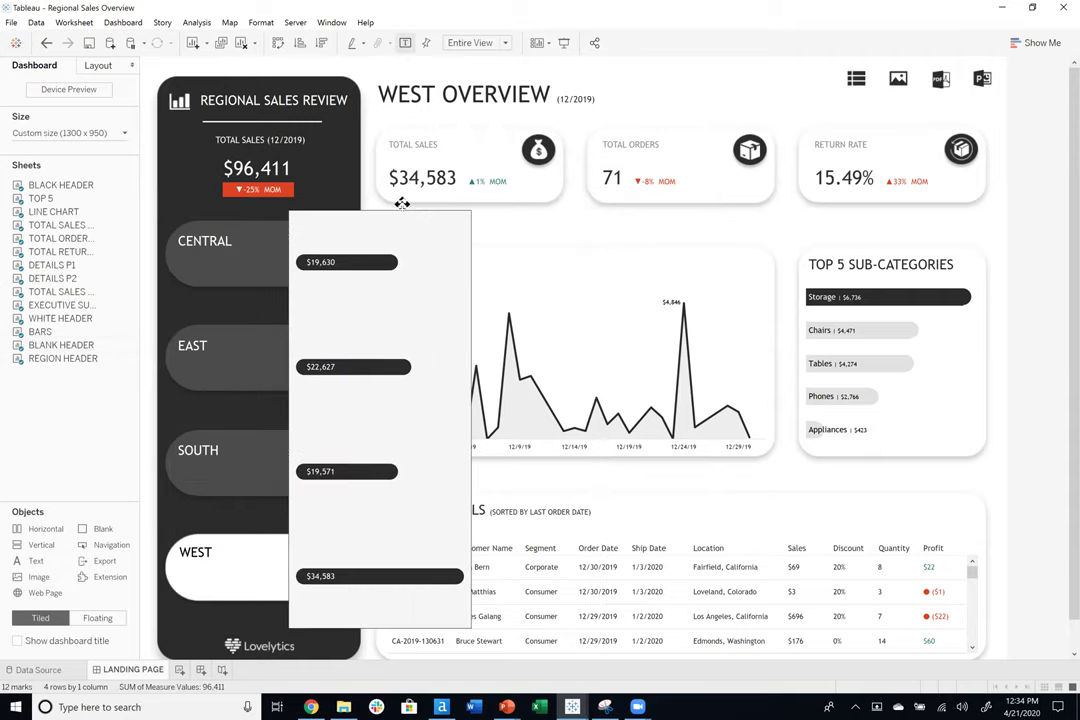
{"action": "left_click", "coordinate": [241, 570]}
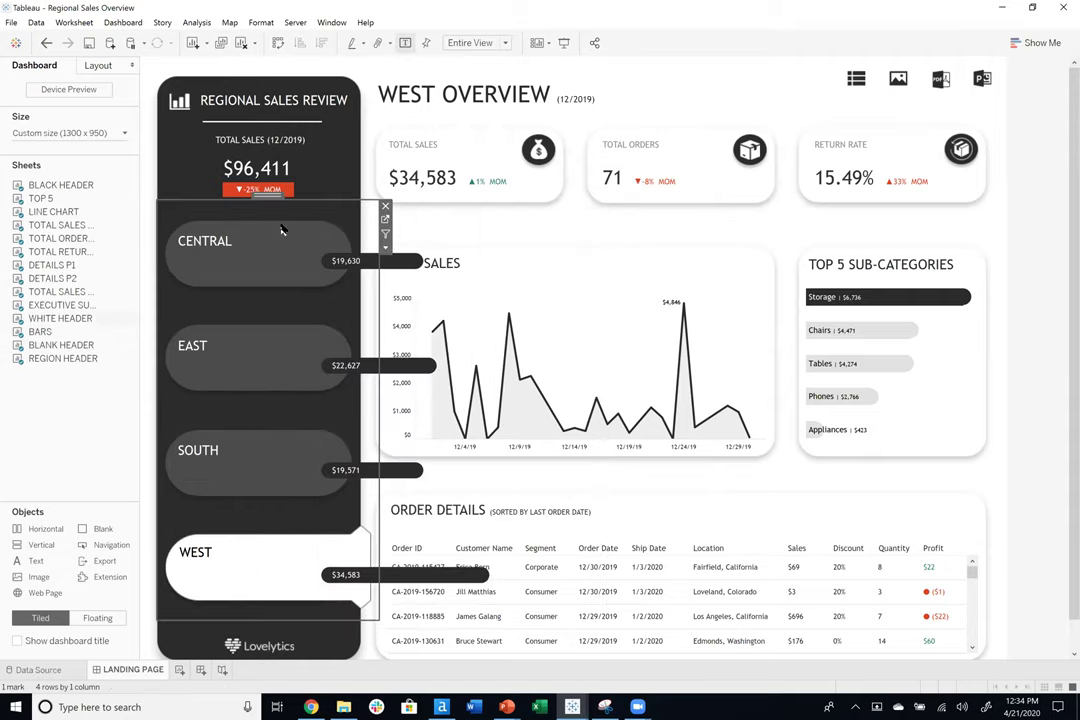
{"action": "left_click_drag", "start_coordinate": [267, 197], "coordinate": [428, 197]}
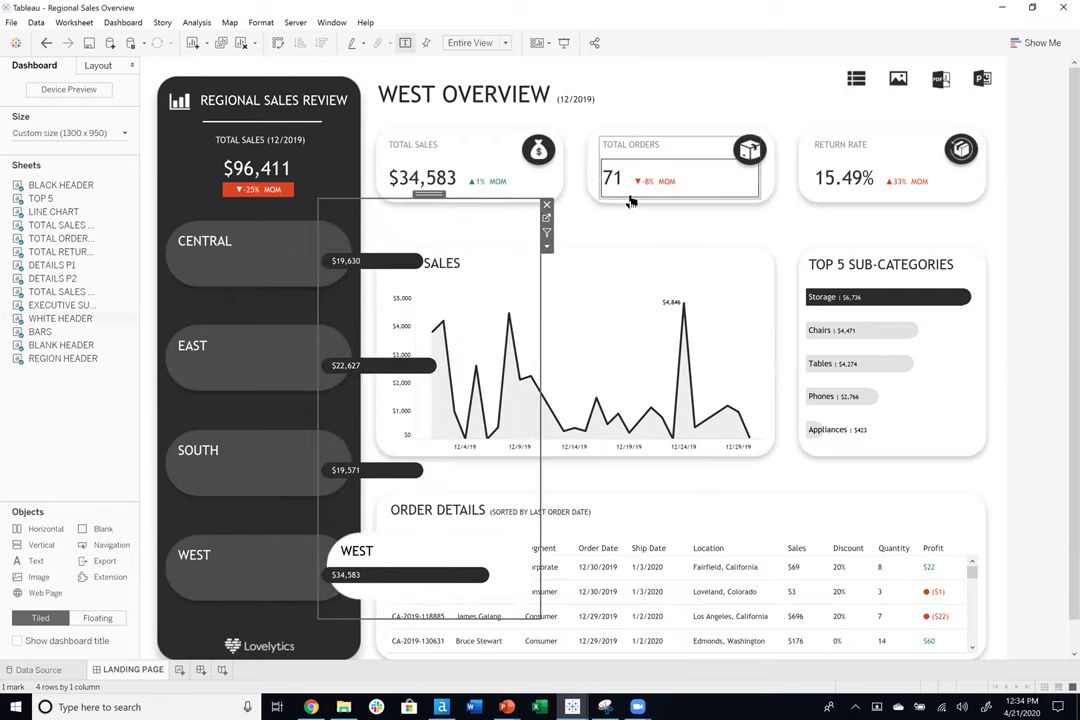
{"action": "key", "text": "ctrl+z"}
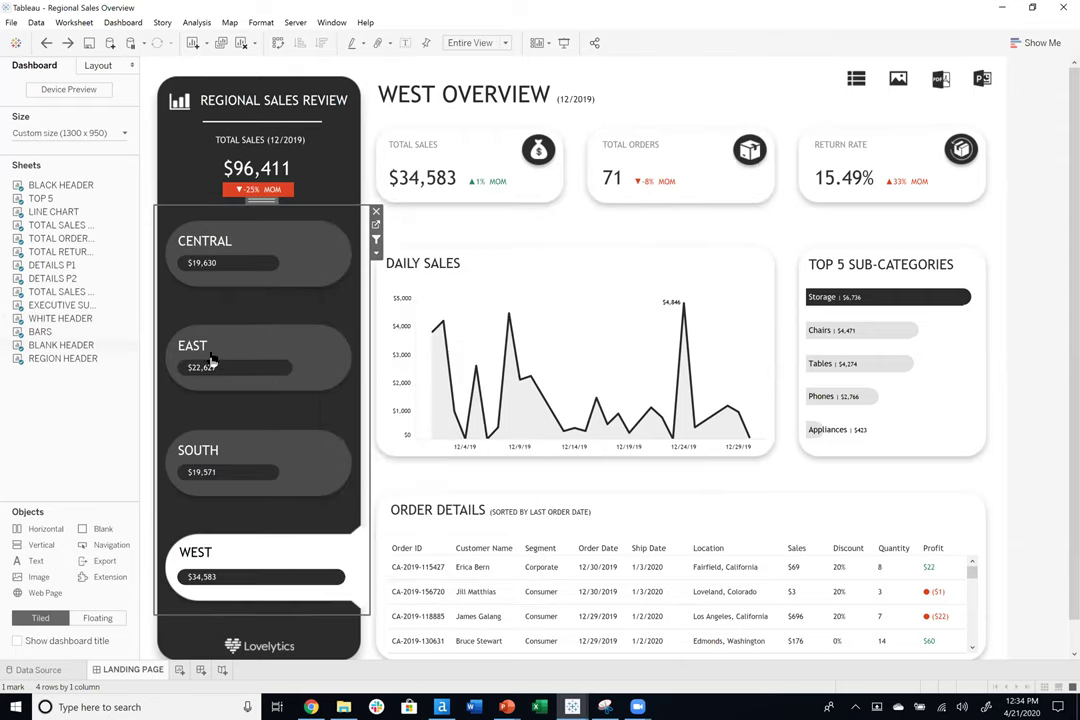
Check the region cards again by filtering the landing page by South, East and finally Central.
{"action": "left_click", "coordinate": [315, 479]}
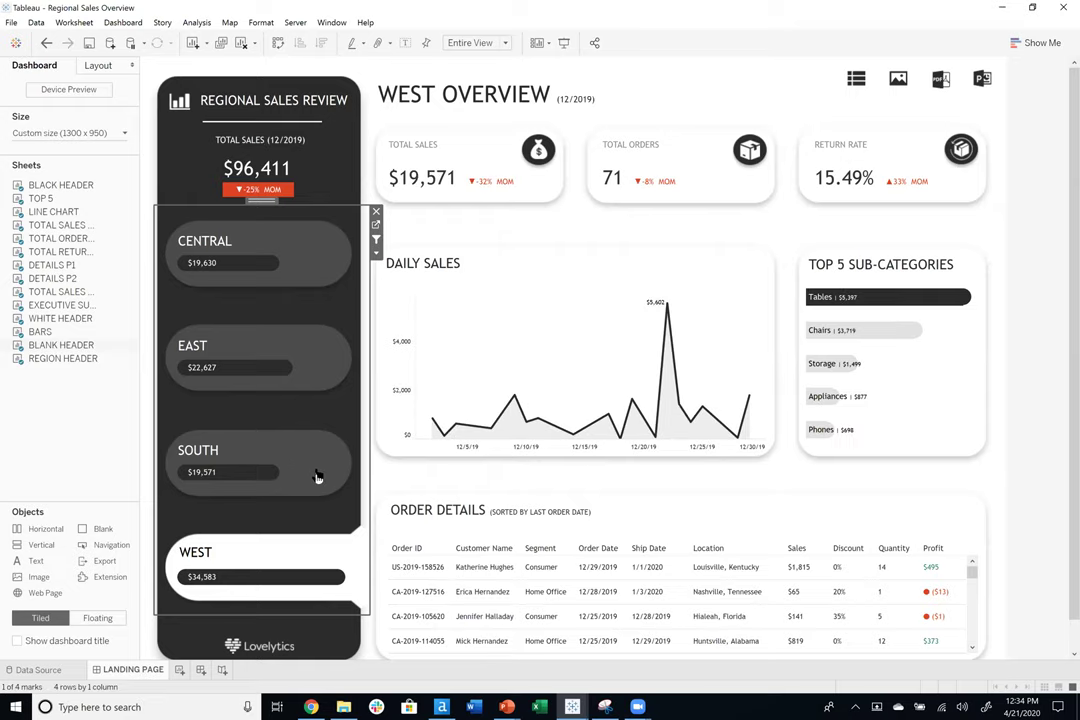
{"action": "left_click", "coordinate": [323, 370]}
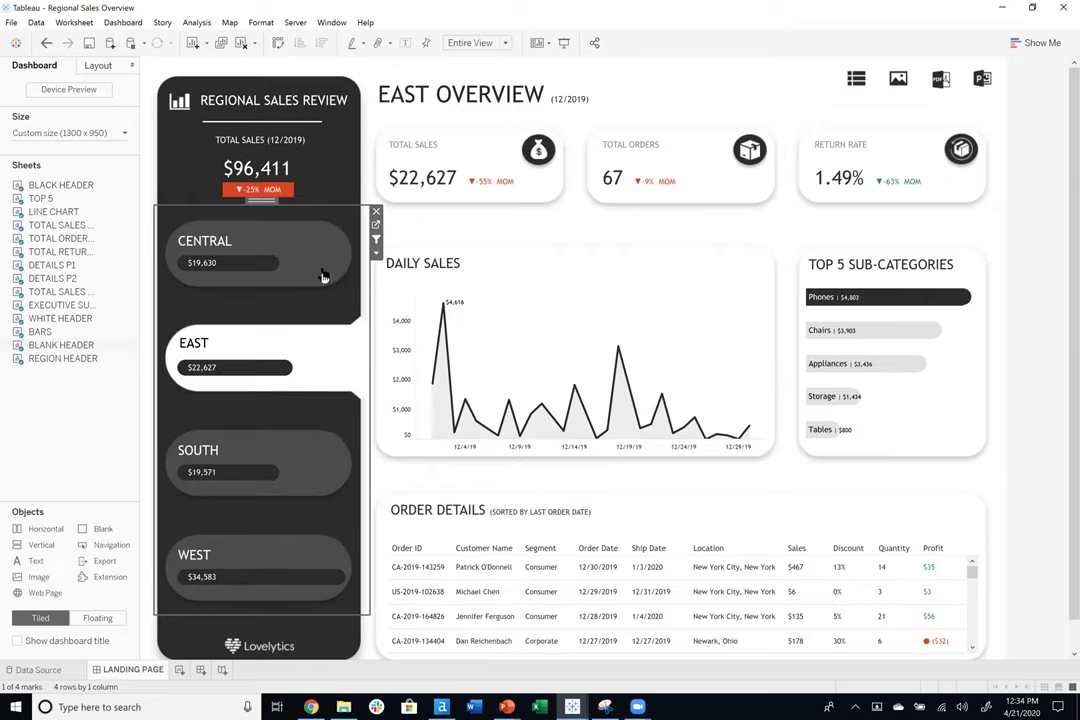
{"action": "left_click", "coordinate": [323, 276]}
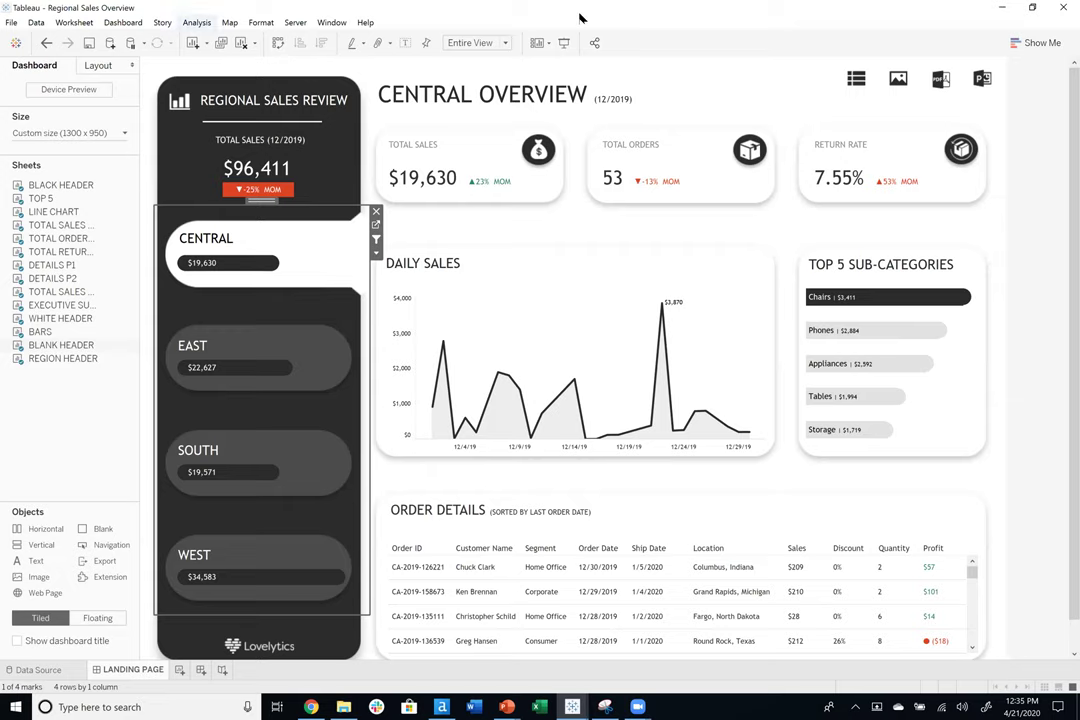
Check the blank header's Table Layout options and move the blank header, bars and white header sheets aside on the landing page.
{"action": "key", "text": "alt+a"}
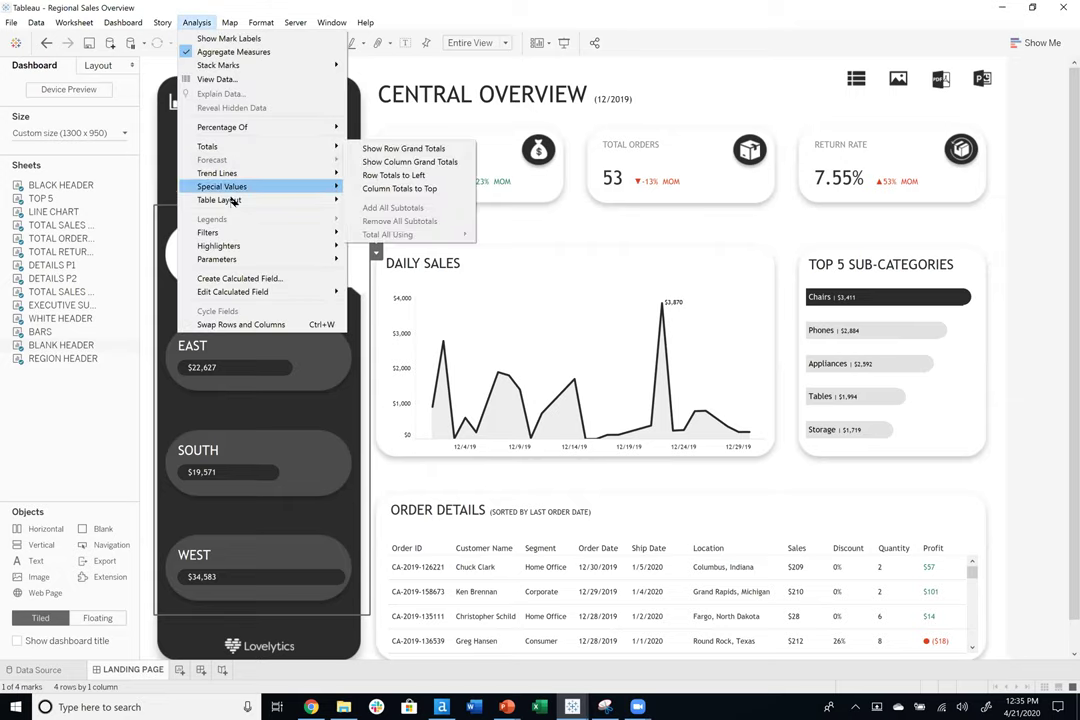
{"action": "mouse_move", "coordinate": [233, 201]}
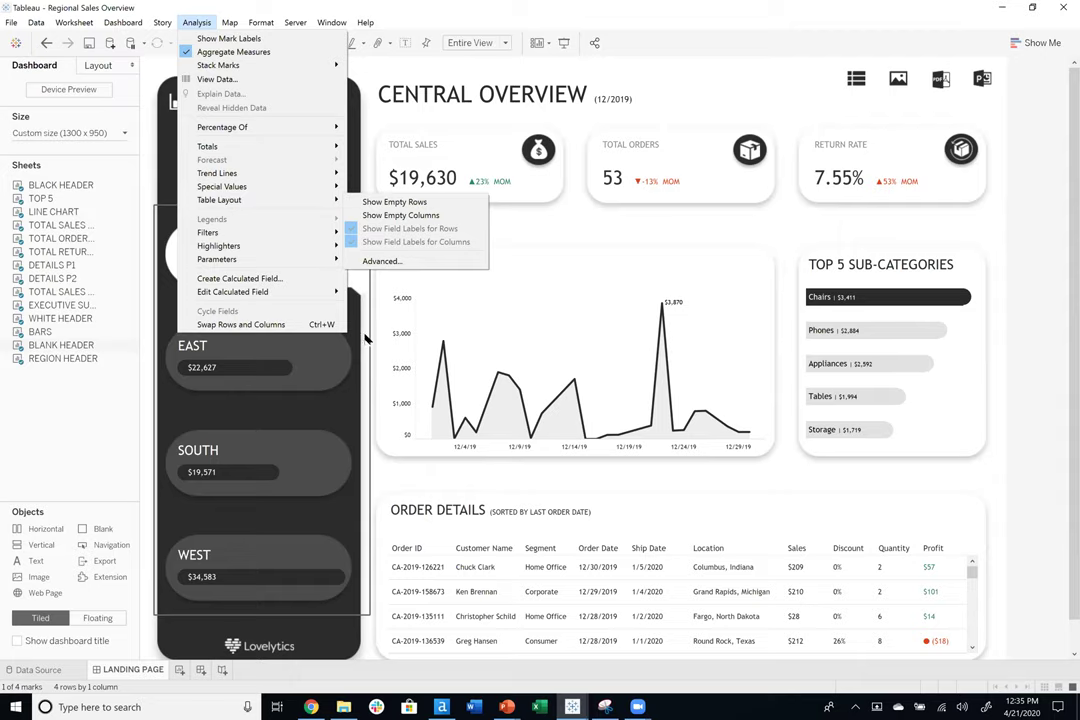
{"action": "left_click", "coordinate": [410, 216]}
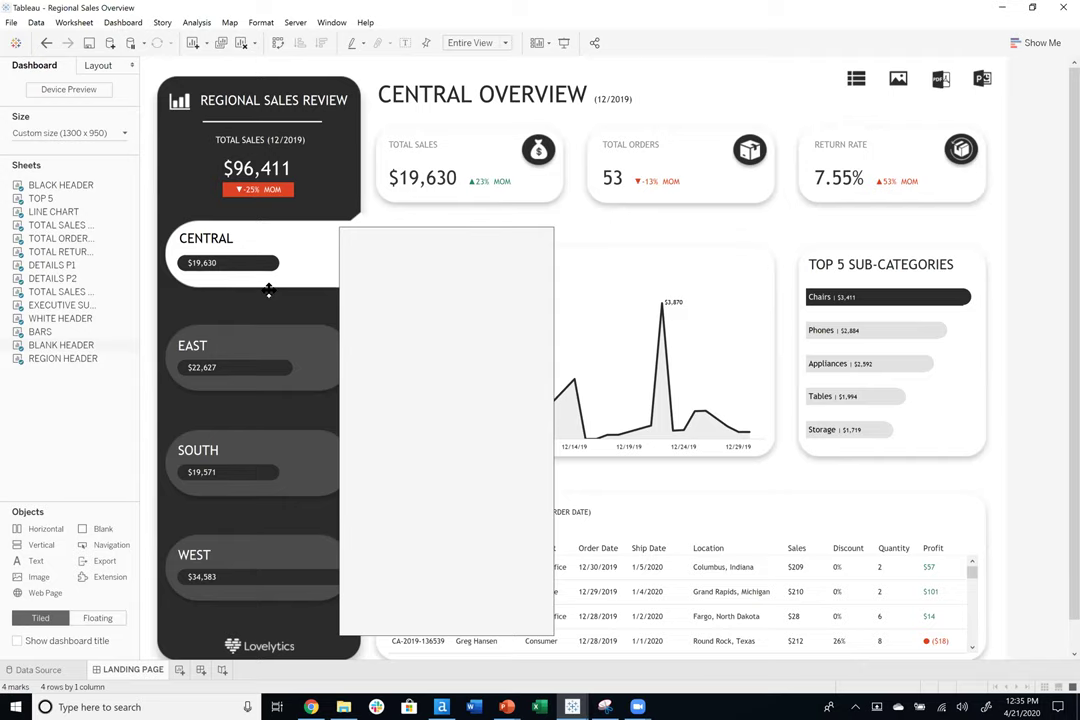
{"action": "left_click", "coordinate": [228, 262]}
{"action": "left_click_drag", "start_coordinate": [272, 208], "coordinate": [382, 214]}
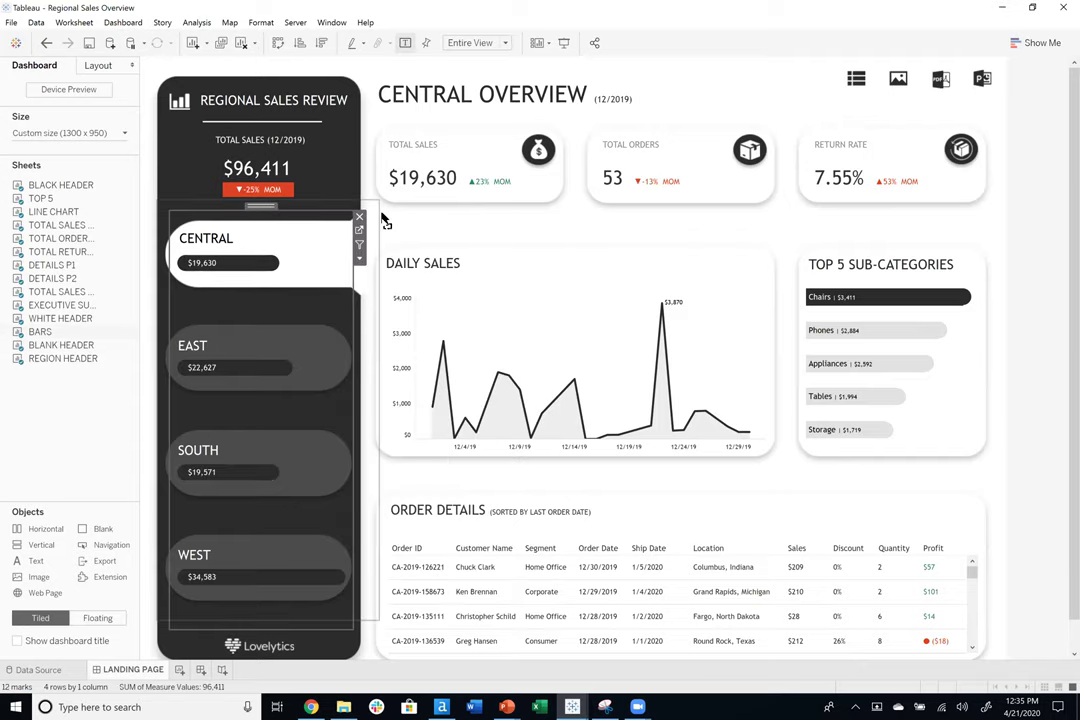
{"action": "left_click", "coordinate": [210, 316]}
{"action": "left_click_drag", "start_coordinate": [272, 205], "coordinate": [216, 74]}
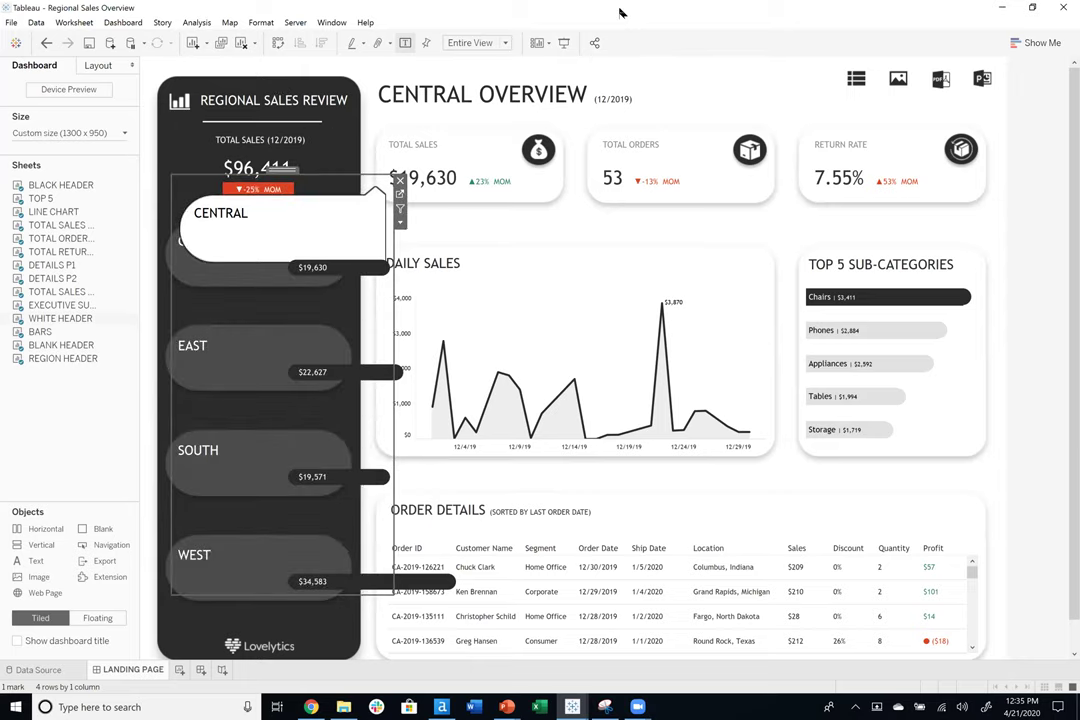
Turn off Show Empty Rows for the white header and show the Region header on its worksheet.
{"action": "left_click", "coordinate": [196, 22]}
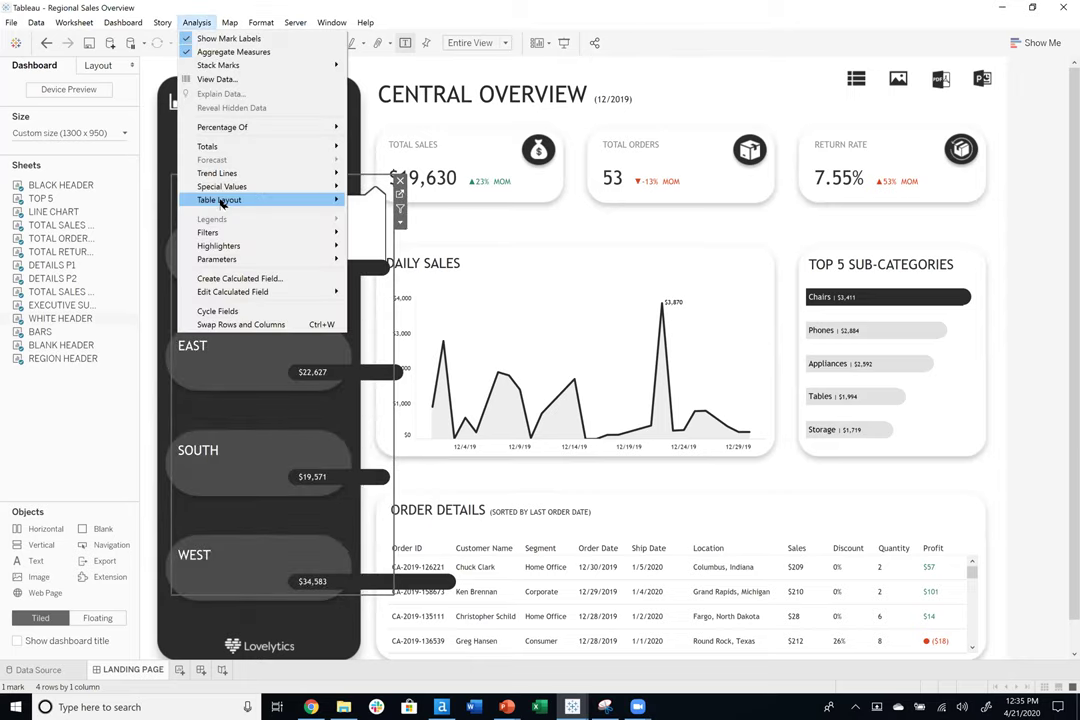
{"action": "mouse_move", "coordinate": [222, 201]}
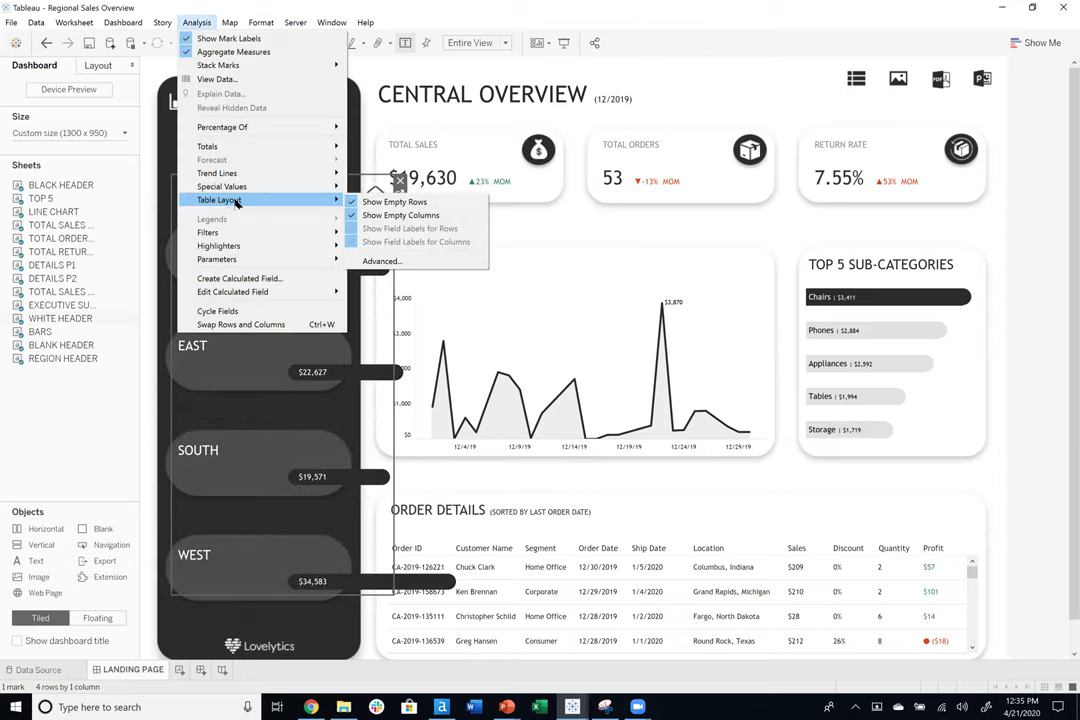
{"action": "left_click", "coordinate": [355, 202]}
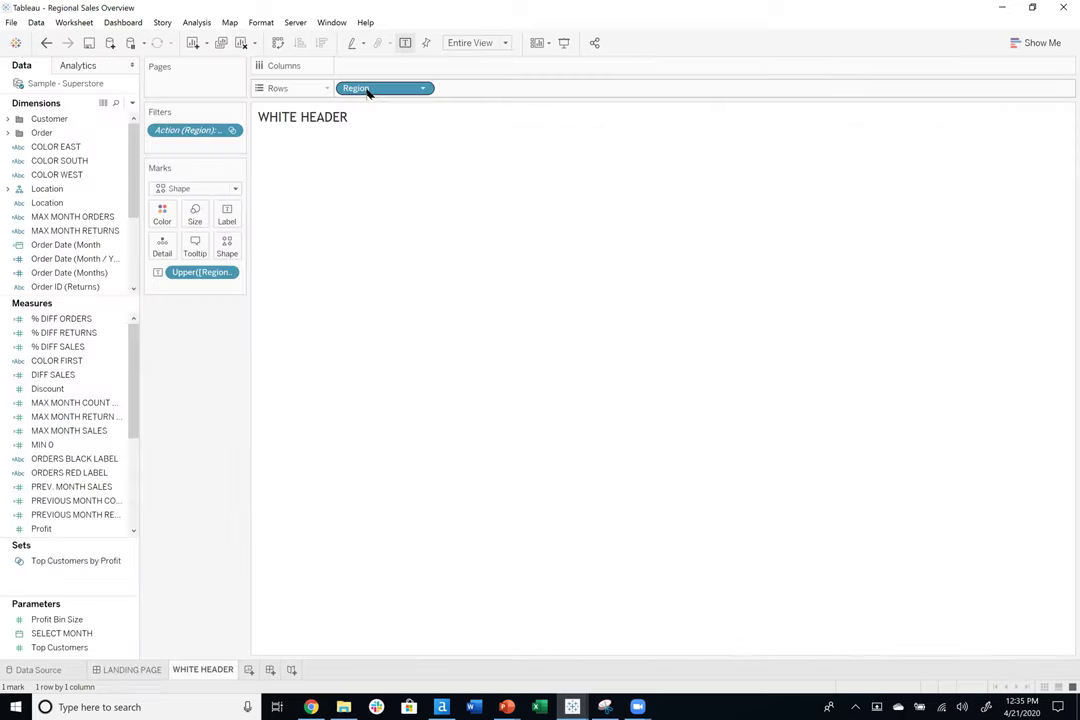
{"action": "right_click", "coordinate": [369, 89]}
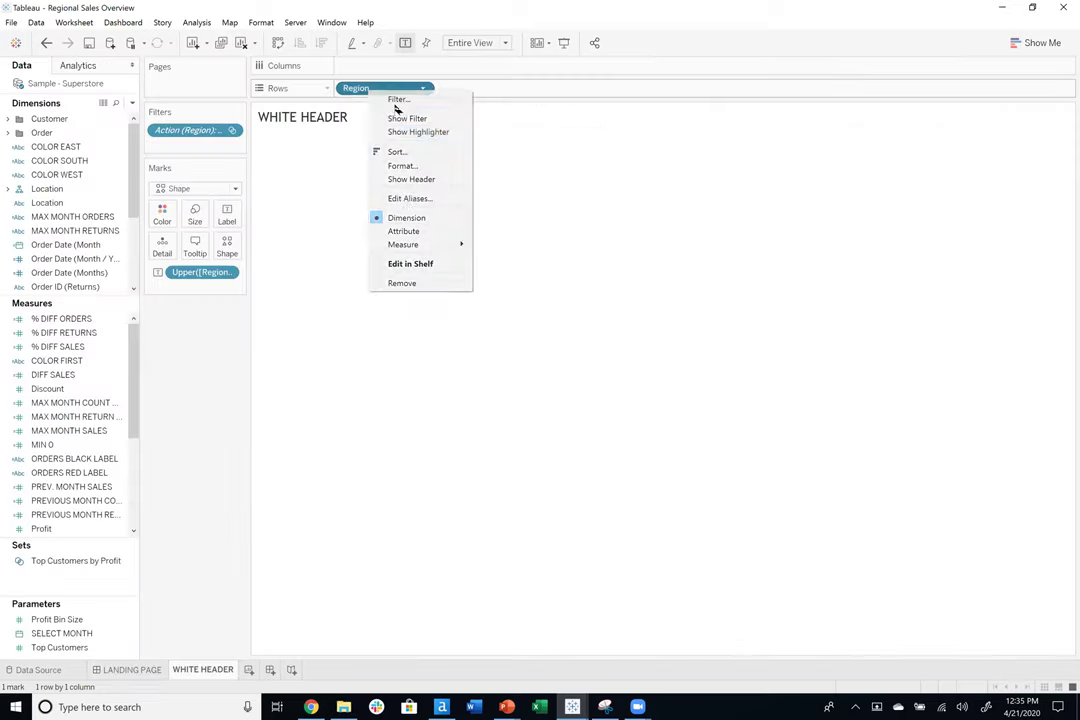
{"action": "left_click", "coordinate": [421, 179]}
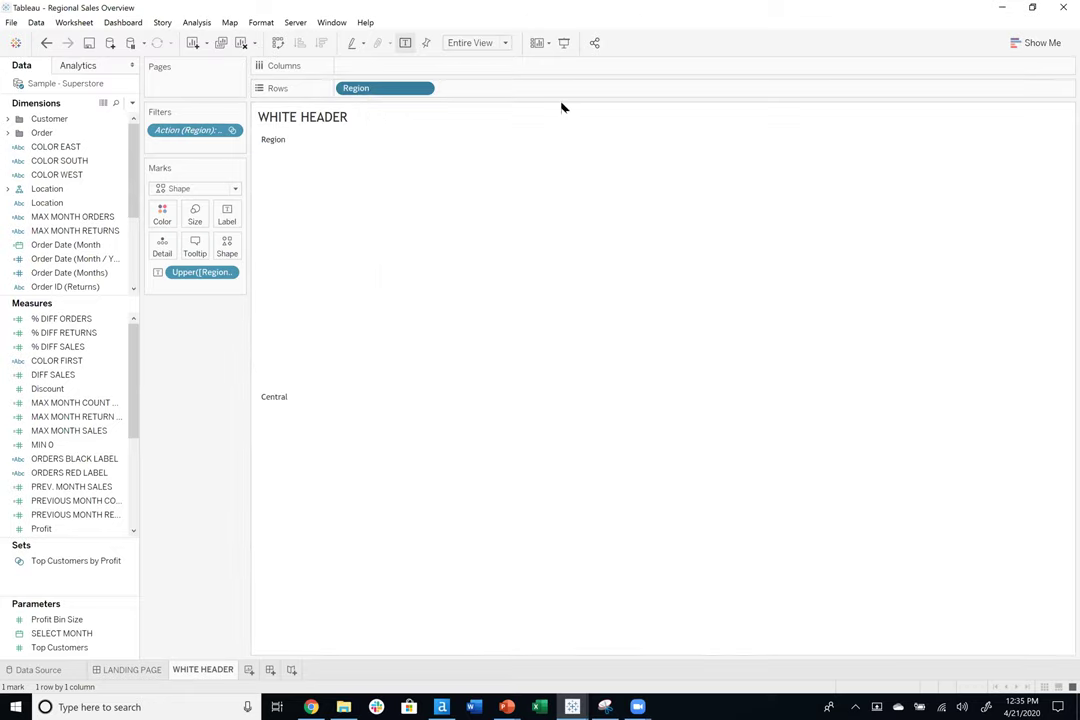
Turn on Show Empty Rows for the WHITE HEADER sheet so that every region keeps its own row.
{"action": "key", "text": "super+Down"}
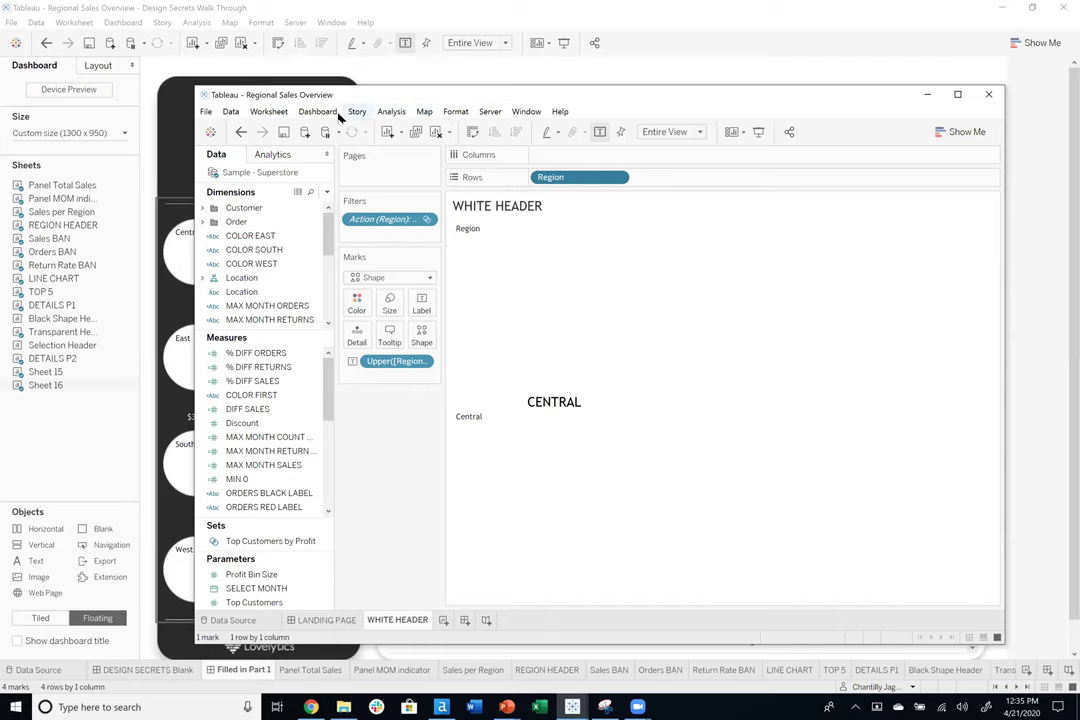
{"action": "left_click", "coordinate": [391, 111]}
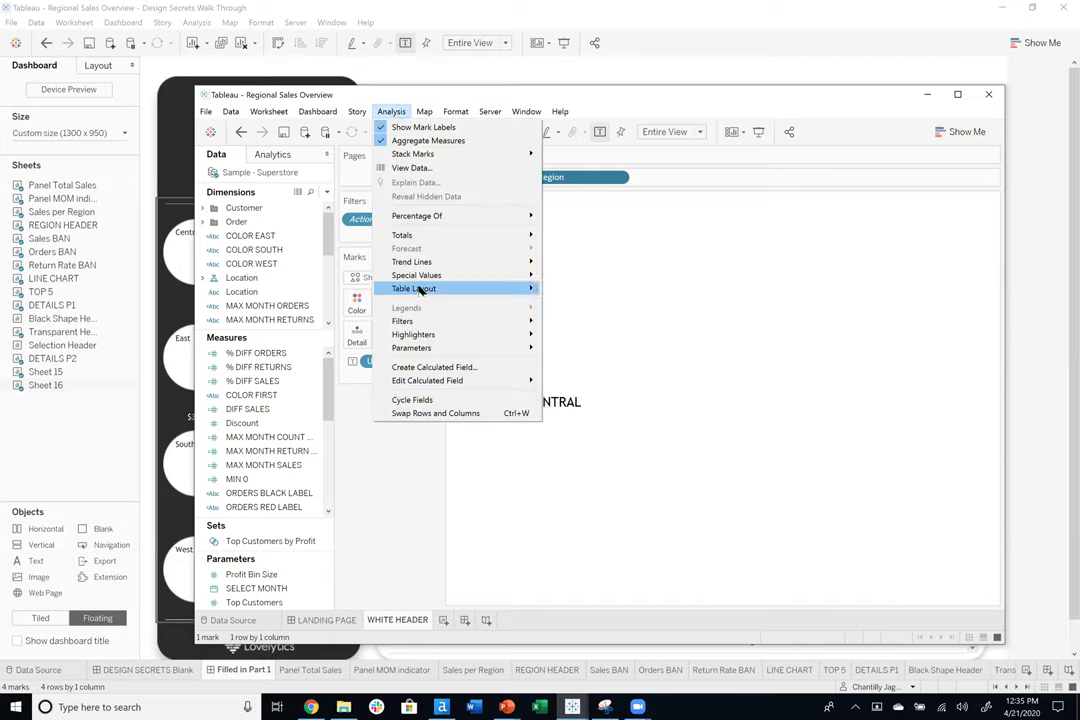
{"action": "mouse_move", "coordinate": [418, 289]}
{"action": "left_click", "coordinate": [563, 290]}
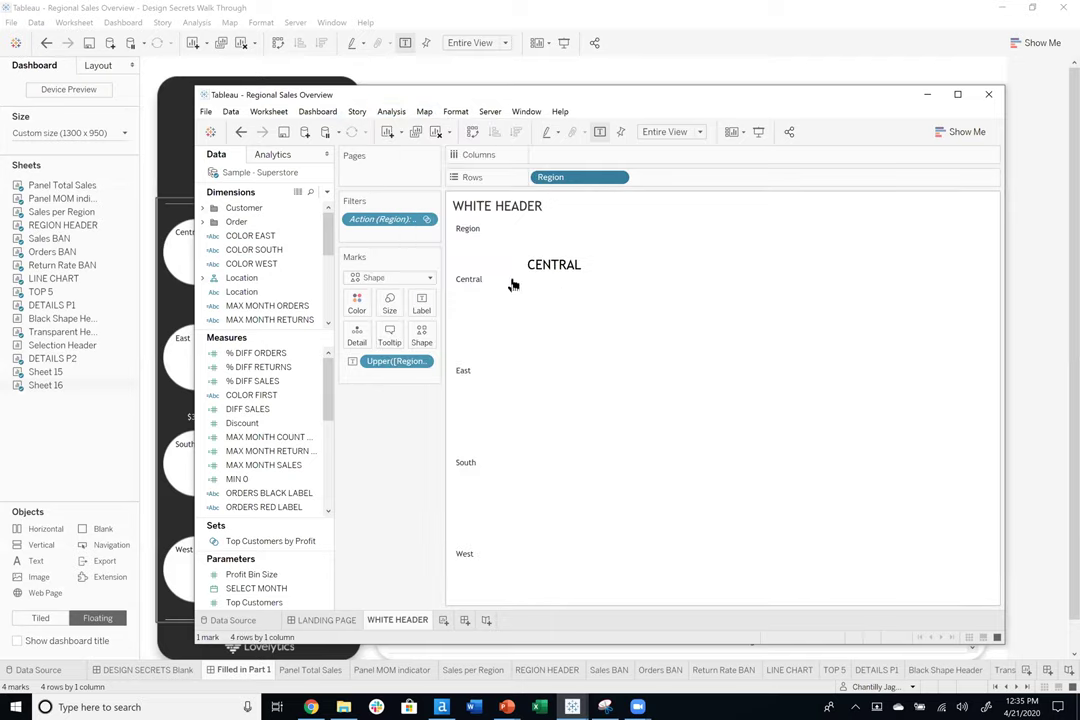
{"action": "left_click", "coordinate": [743, 291]}
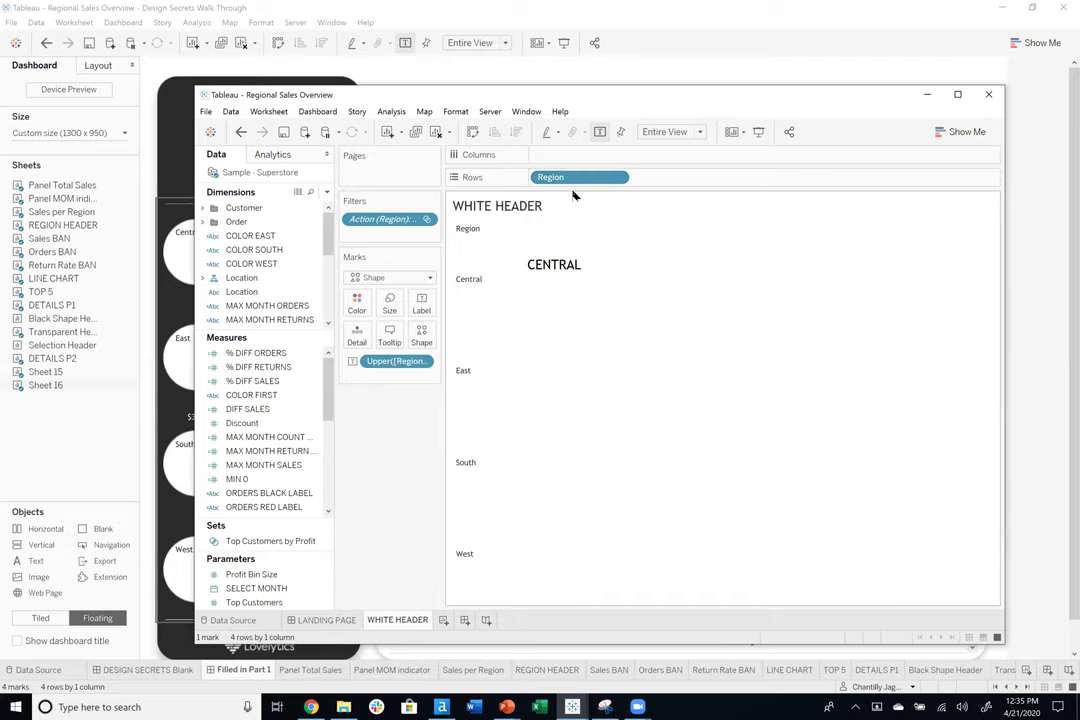
Hide the Region header on the WHITE HEADER sheet and return to the landing page.
{"action": "right_click", "coordinate": [570, 180]}
{"action": "left_click", "coordinate": [620, 265]}
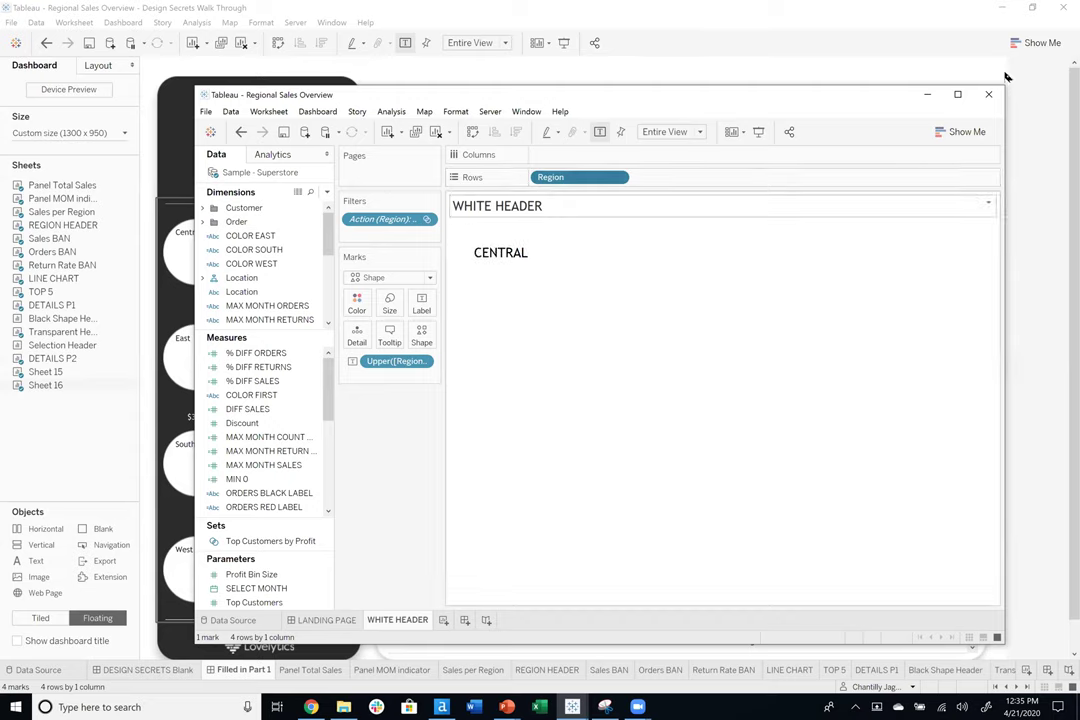
{"action": "left_click", "coordinate": [958, 95]}
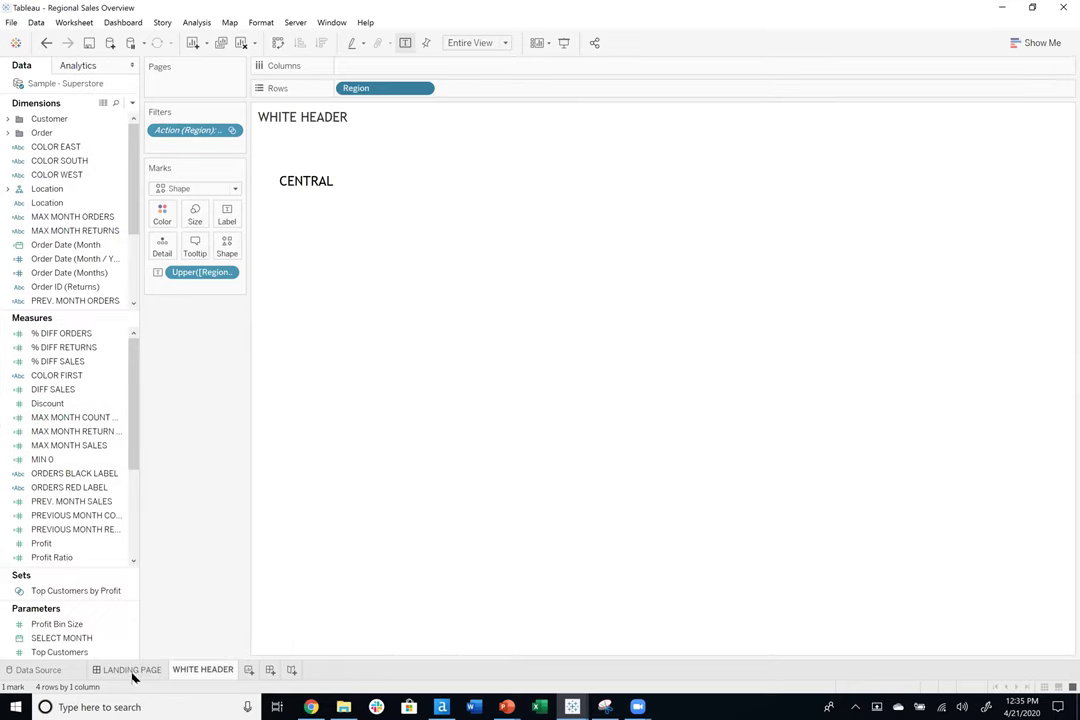
{"action": "left_click", "coordinate": [133, 670]}
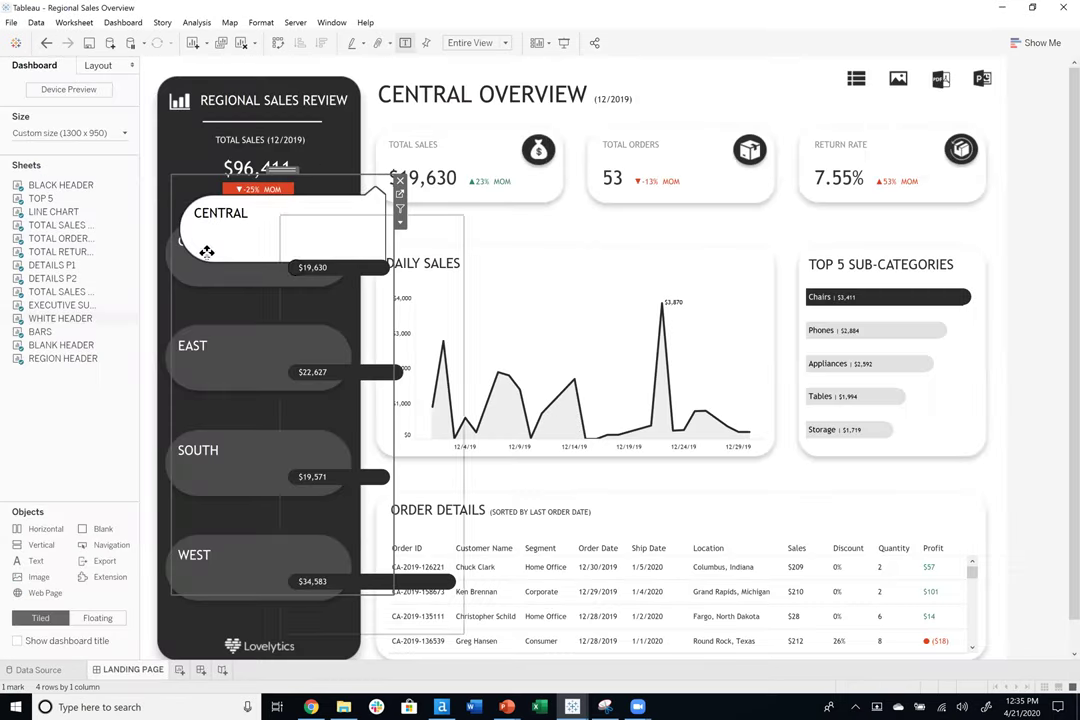
Undo the white header edits and the sheet moves until the stacked headers are back in place on the landing page.
{"action": "key", "text": "ctrl+z"}
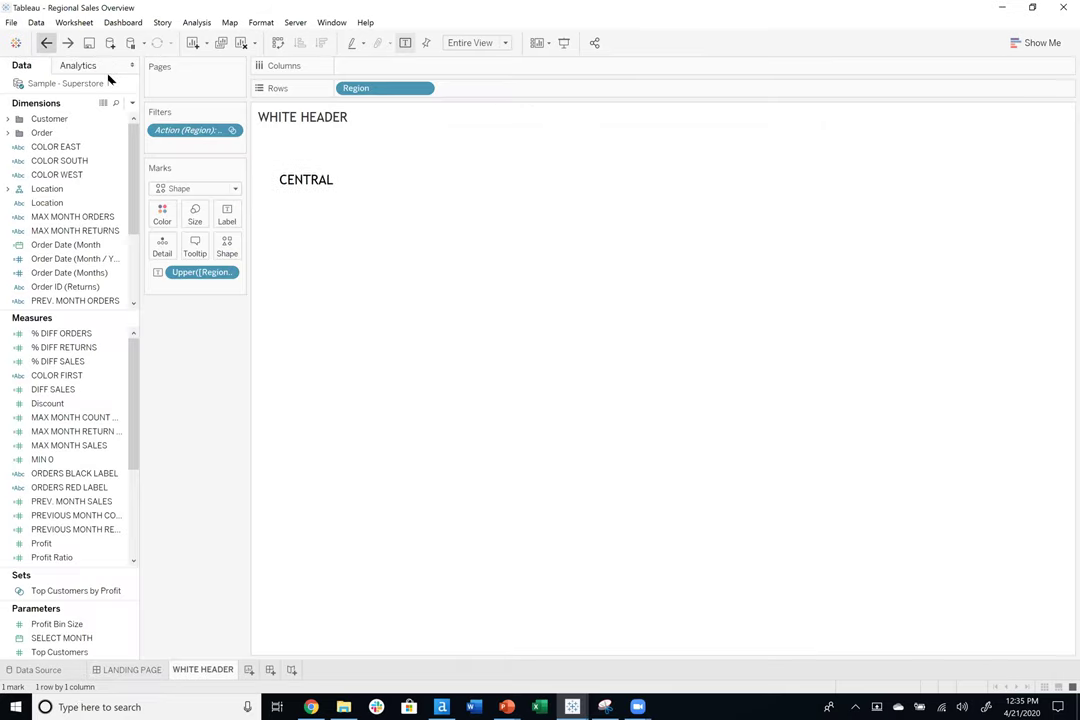
{"action": "key", "text": "ctrl+y"}
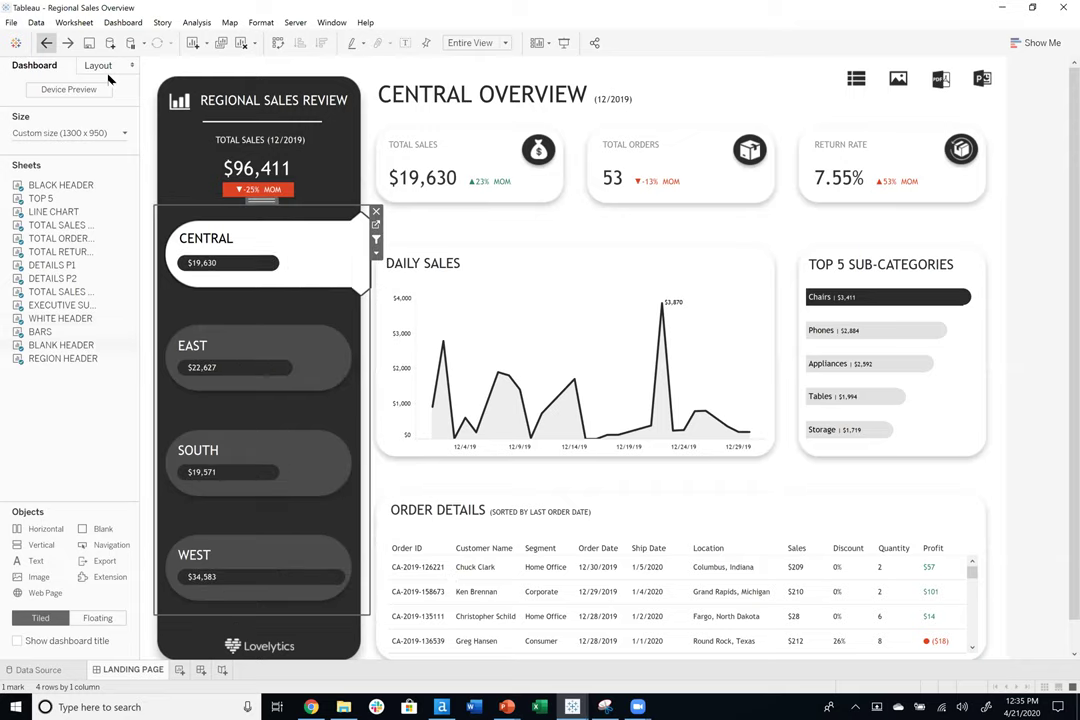
{"action": "key", "text": "ctrl+z"}
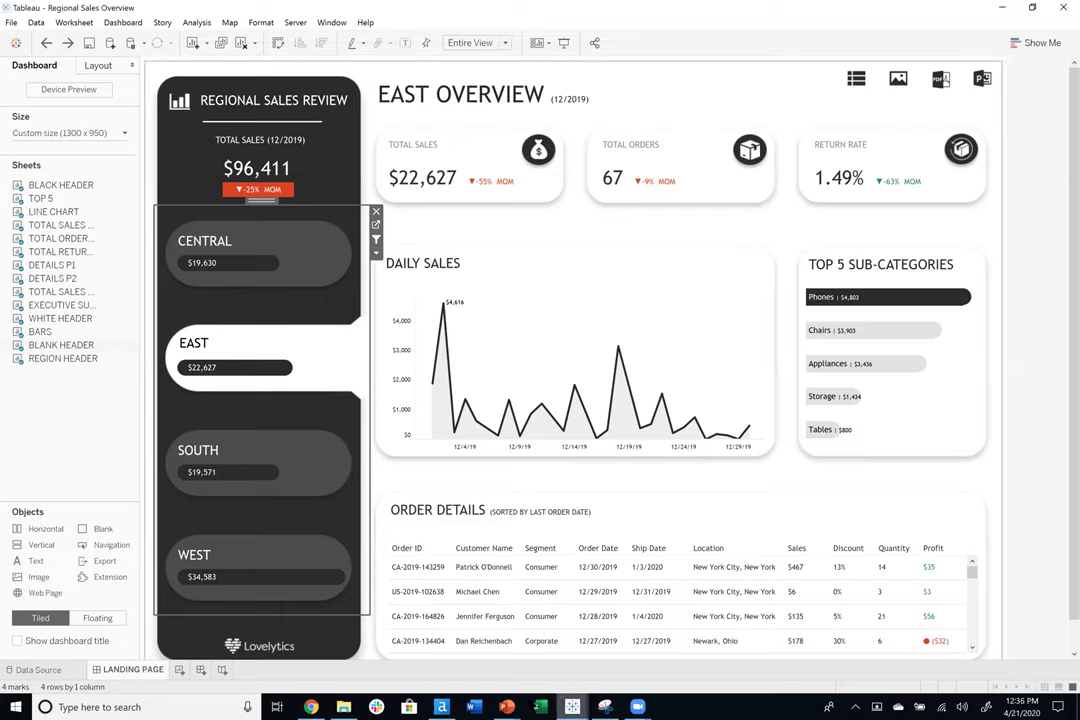
Switch to the PowerPoint deck, present it from slide 22, "Using Art to your Advantage", and advance to the following quote slide.
{"action": "mouse_move", "coordinate": [507, 707]}
{"action": "left_click", "coordinate": [408, 591]}
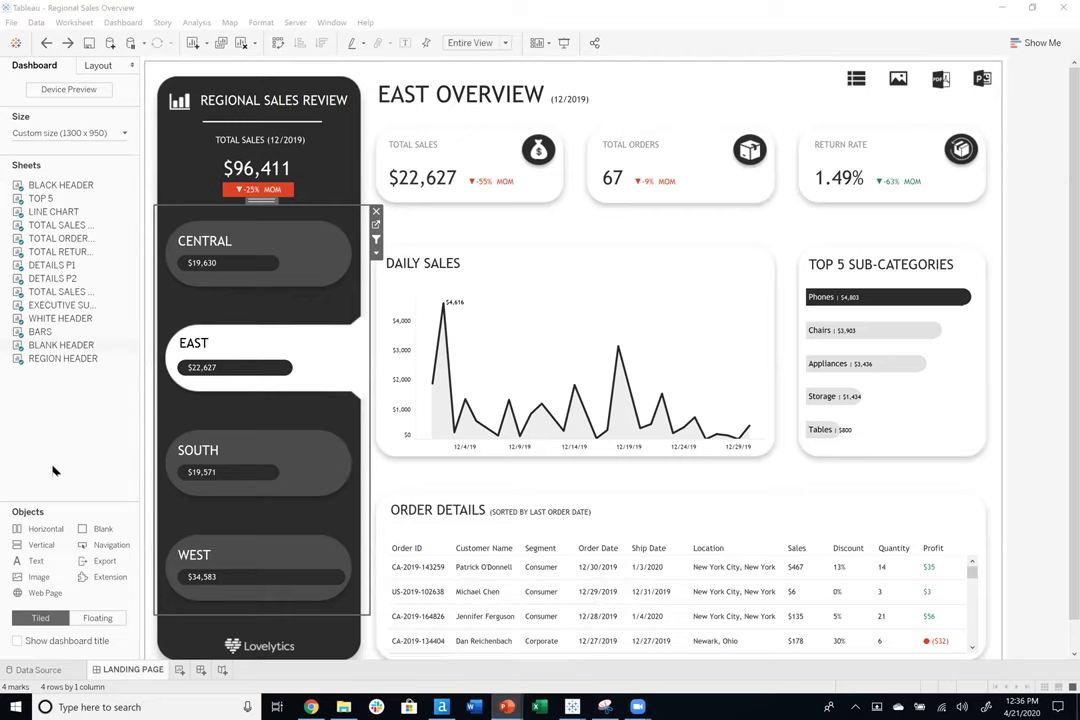
{"action": "scroll", "coordinate": [100, 543], "scroll_direction": "down", "scroll_amount": 1}
{"action": "scroll", "coordinate": [99, 543], "scroll_direction": "down", "scroll_amount": 1}
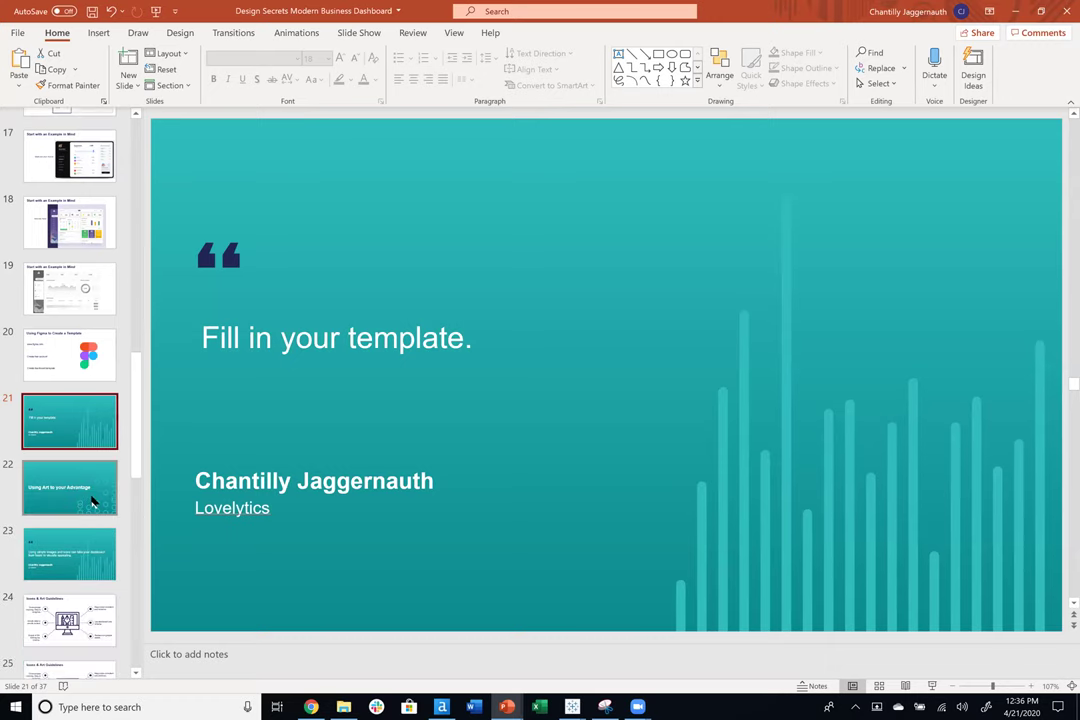
{"action": "left_click", "coordinate": [96, 506]}
{"action": "left_click", "coordinate": [931, 687]}
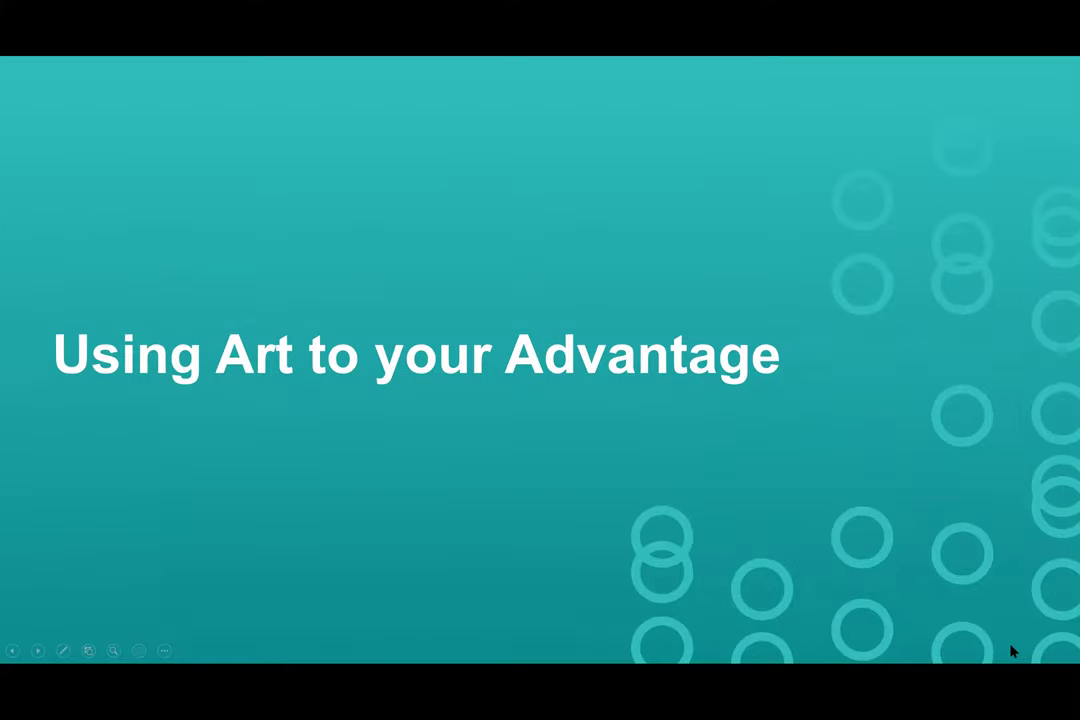
{"action": "key", "text": "Right"}
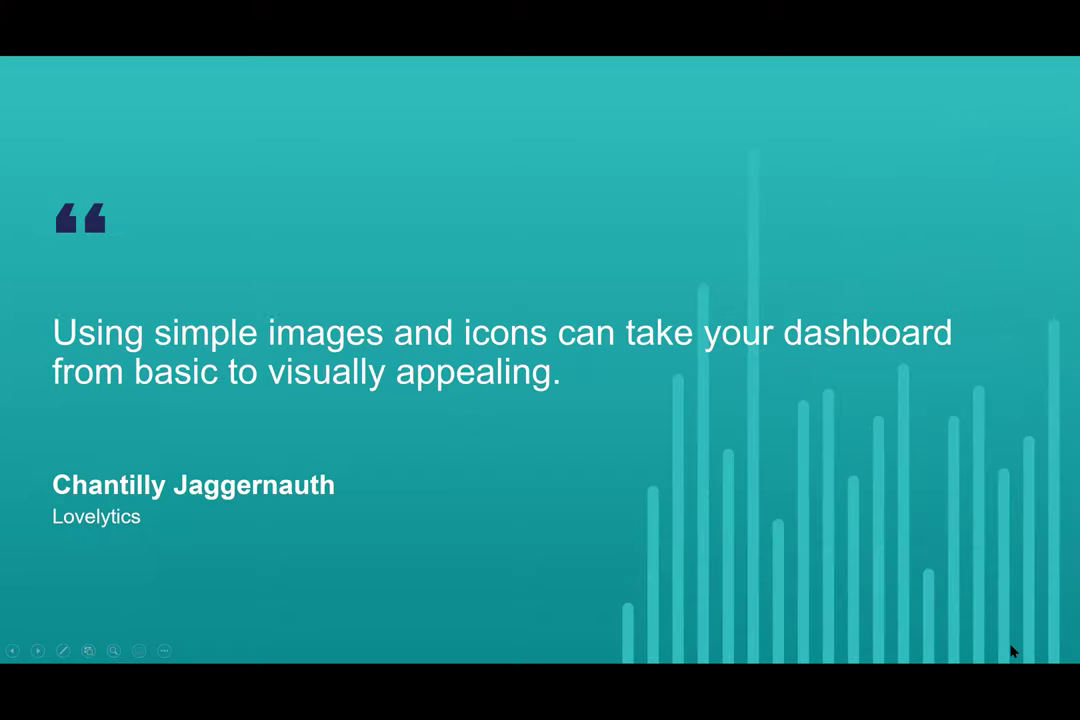
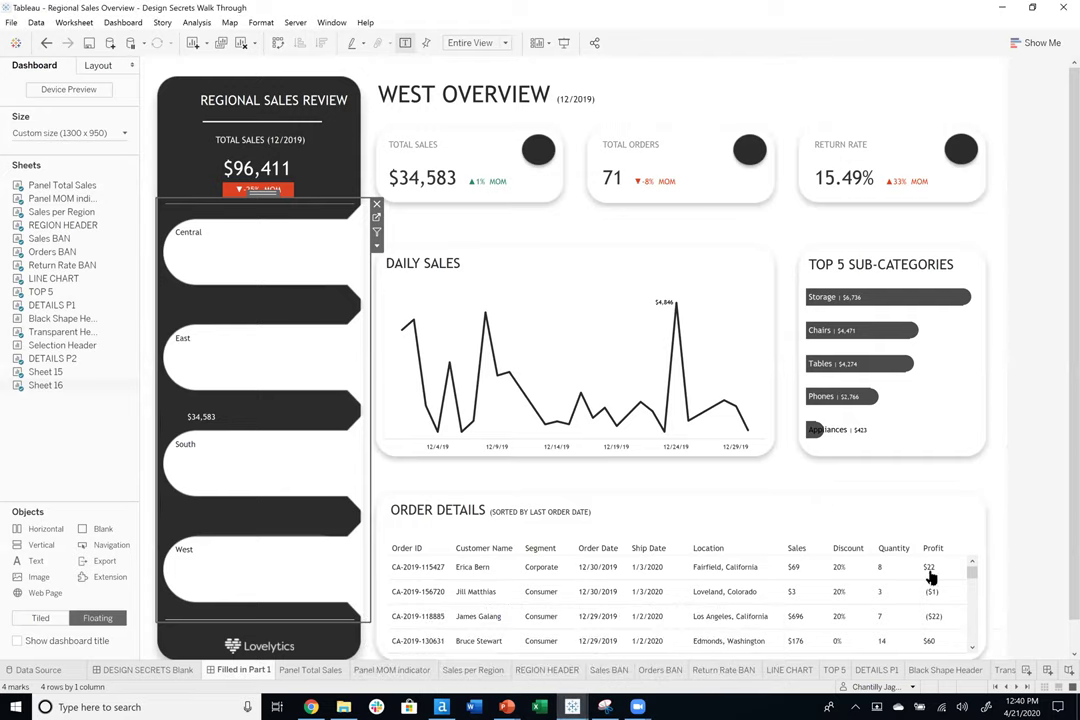
Color the order details table by Measure Values, trying combined legends and settling on separate legends for each measure.
{"action": "left_click", "coordinate": [959, 525]}
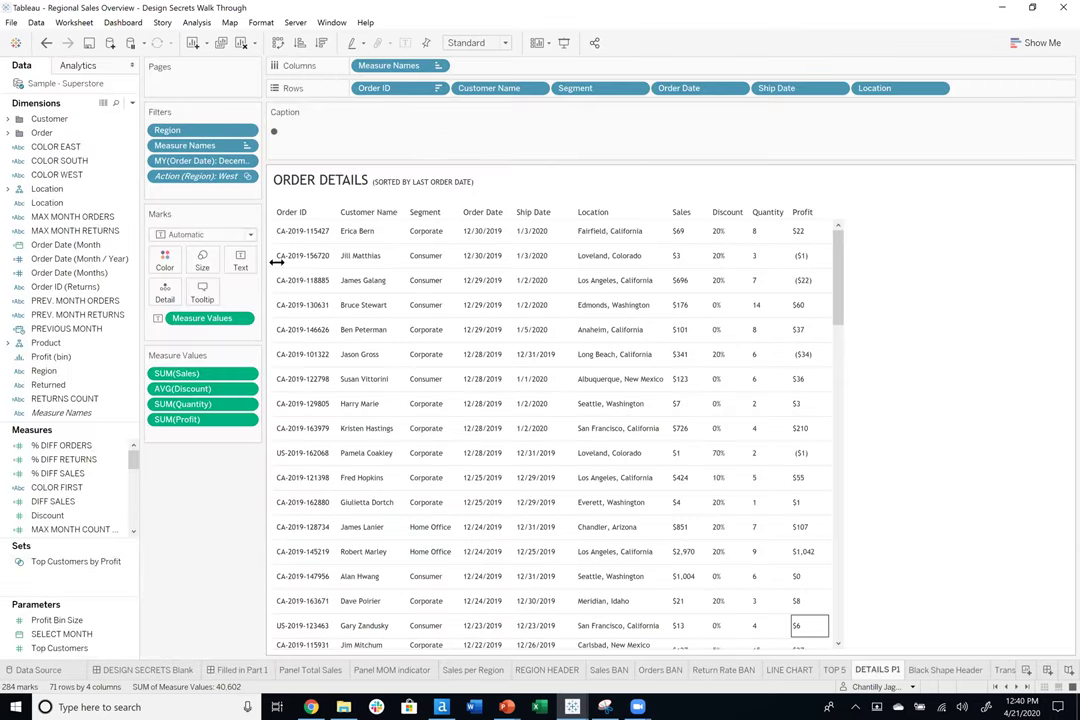
{"action": "left_click_drag", "start_coordinate": [198, 318], "coordinate": [166, 262]}
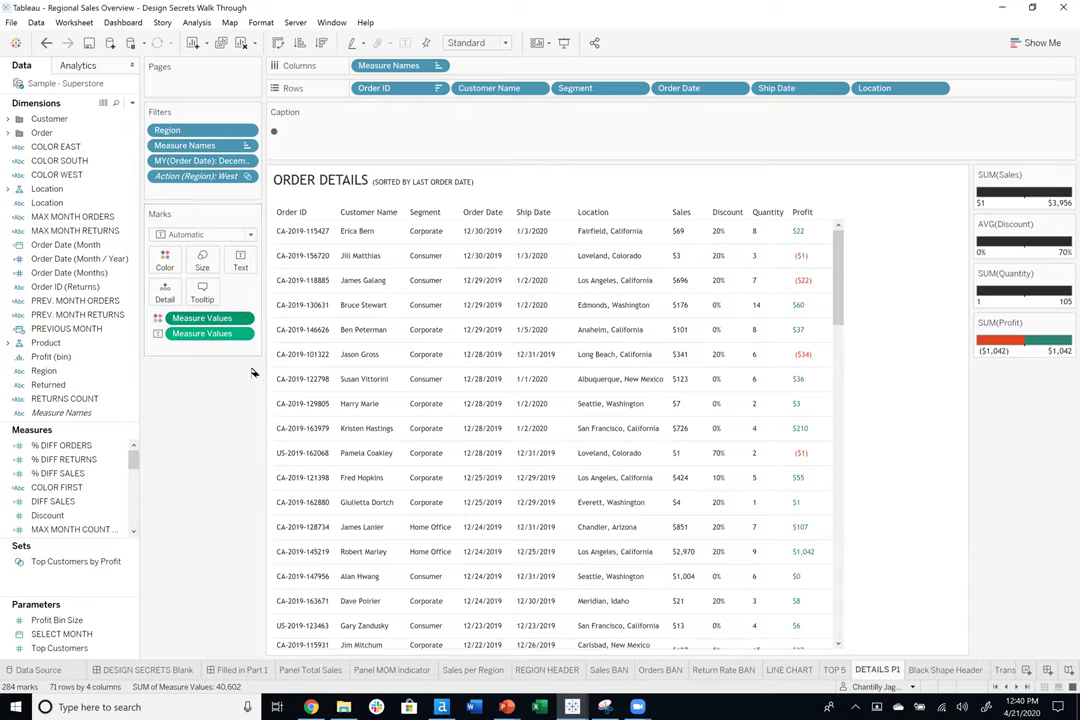
{"action": "right_click", "coordinate": [211, 320]}
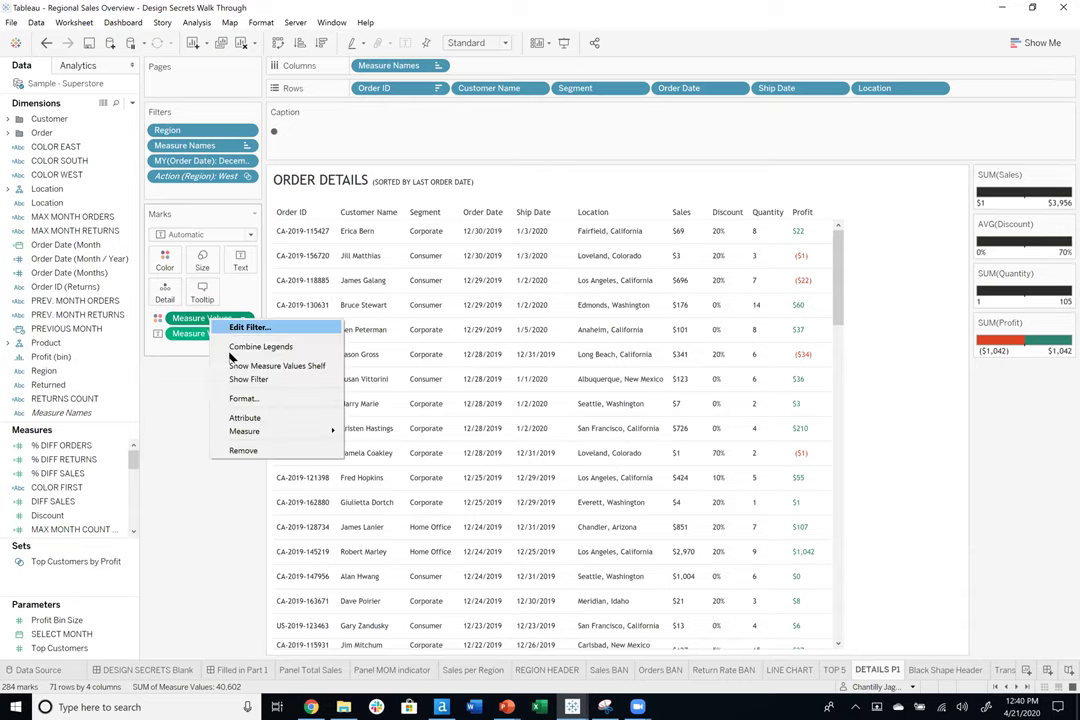
{"action": "left_click", "coordinate": [234, 348]}
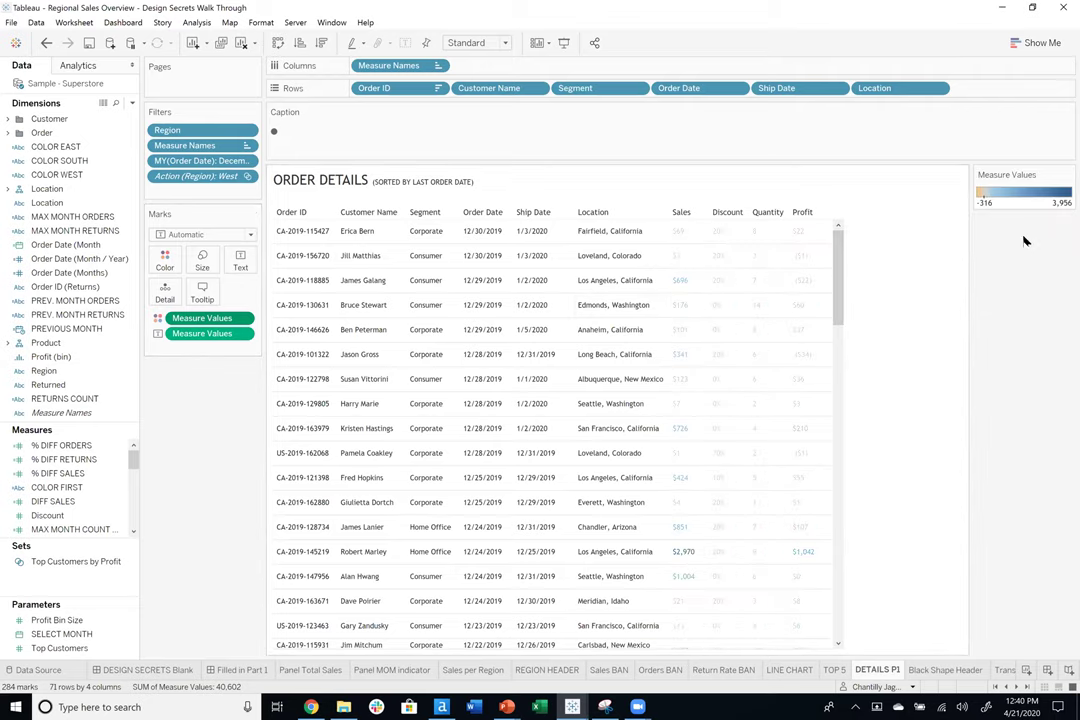
{"action": "right_click", "coordinate": [221, 319]}
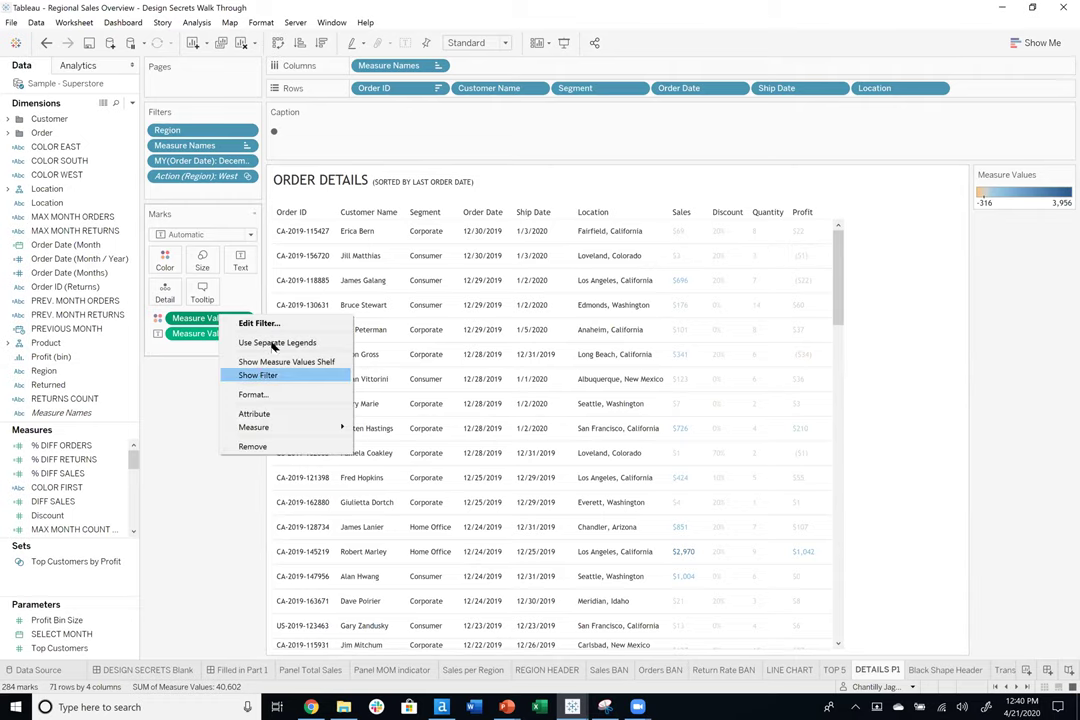
{"action": "left_click", "coordinate": [272, 343]}
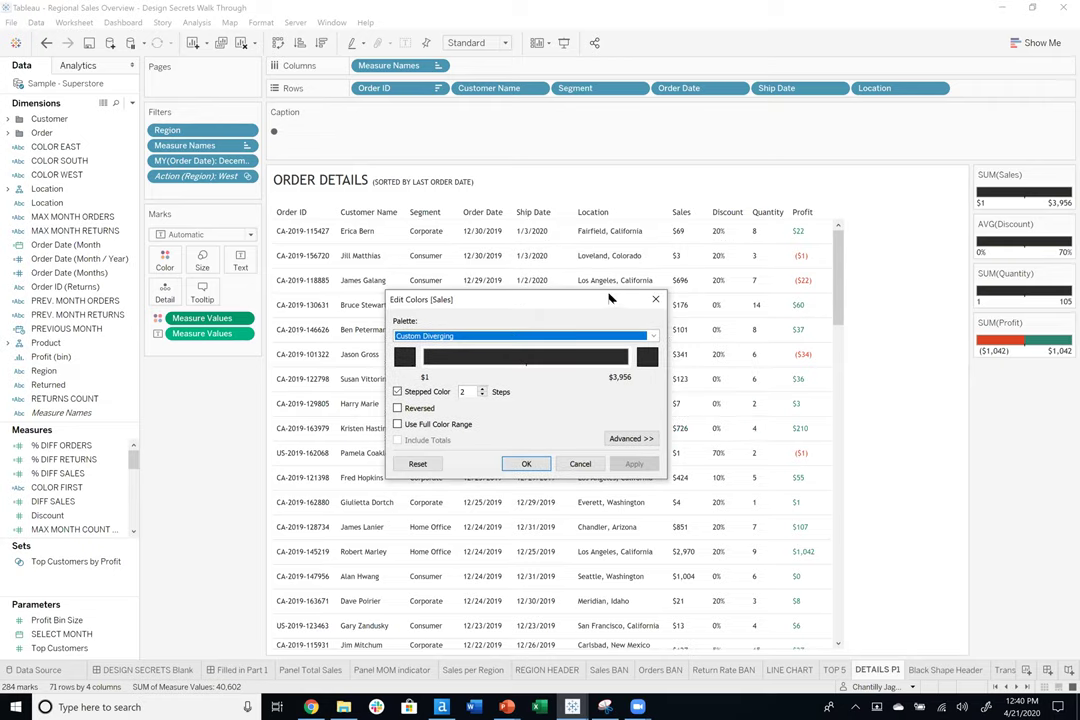
Review the Sales and Profit legends' palette and stepped color settings, including the exact green used for positive profit.
{"action": "left_click", "coordinate": [526, 464]}
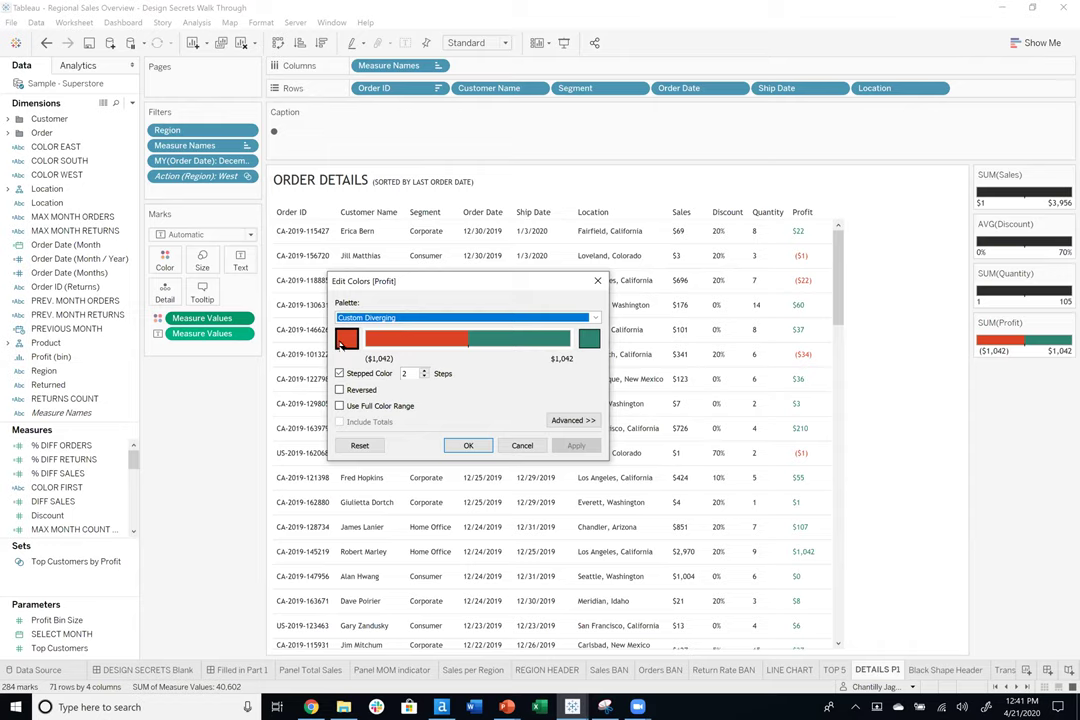
{"action": "left_click", "coordinate": [589, 340]}
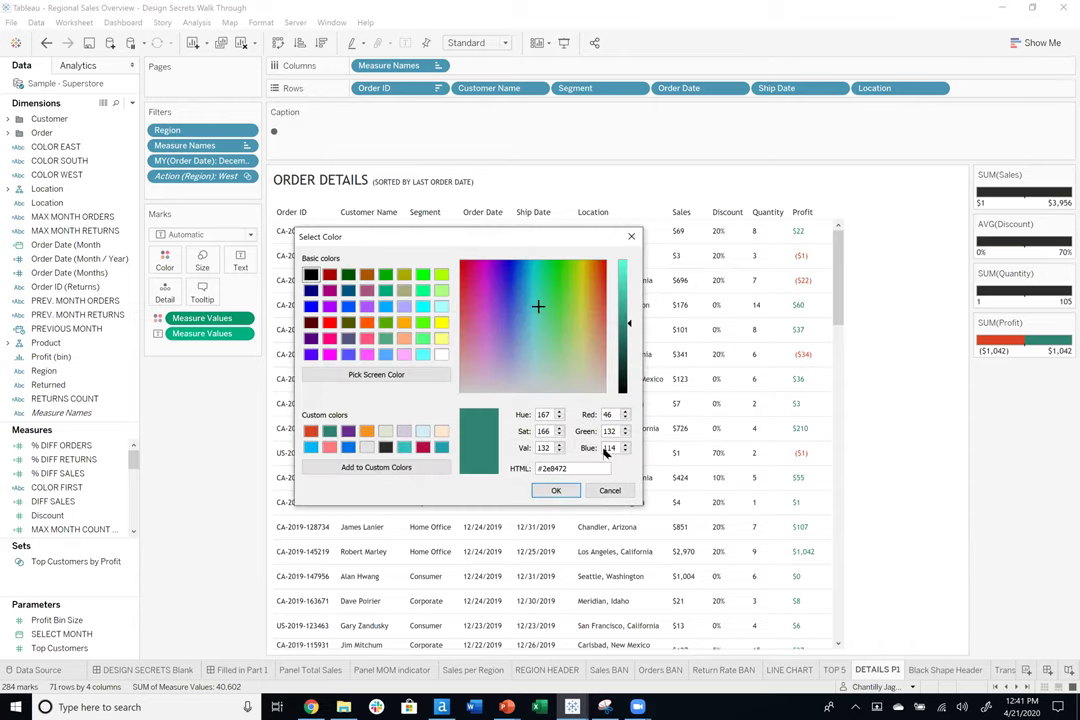
{"action": "left_click", "coordinate": [556, 490]}
{"action": "left_click", "coordinate": [462, 444]}
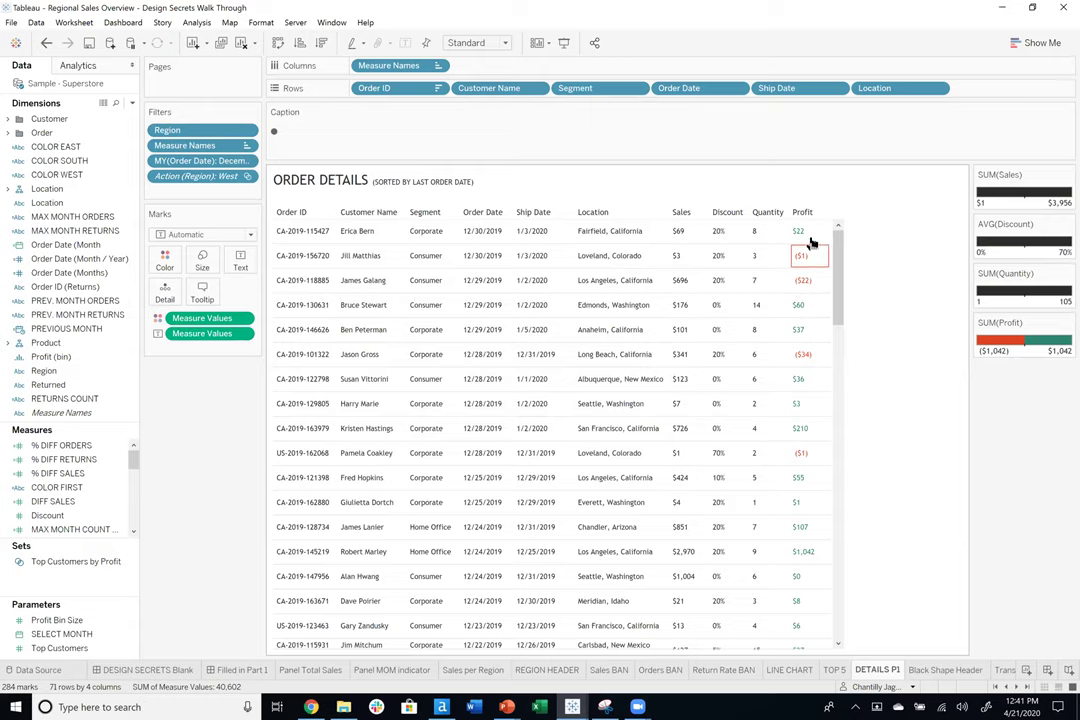
Show the Measure Values shelf, open SUM(Profit)'s custom number format, and review its positive and negative parts.
{"action": "right_click", "coordinate": [196, 335]}
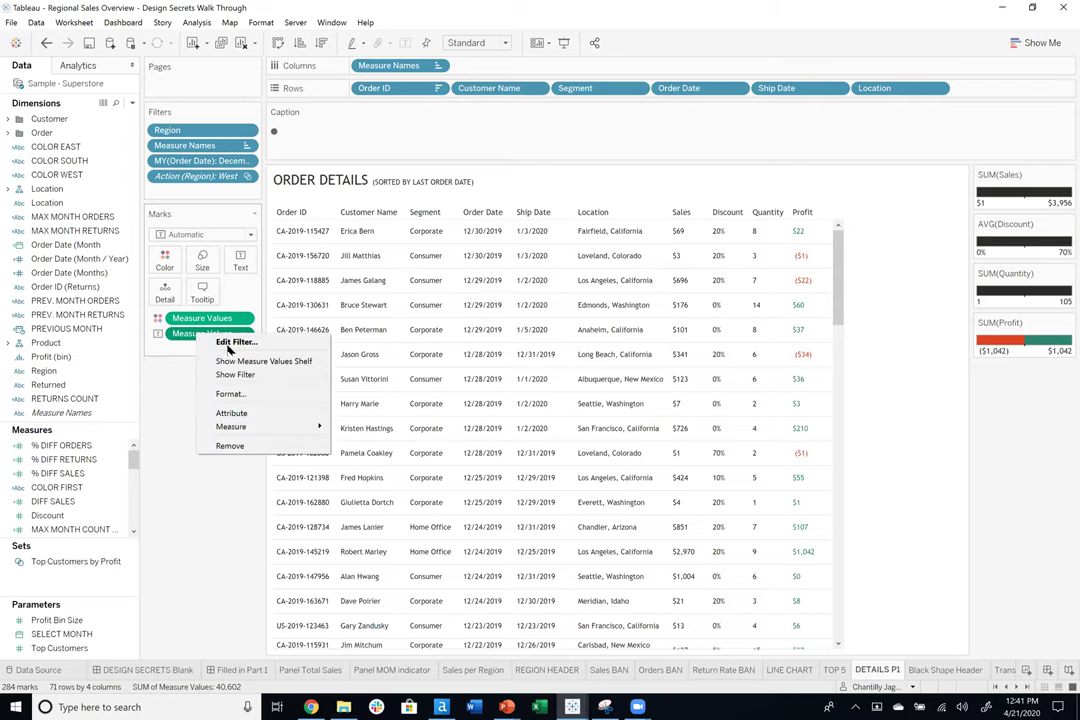
{"action": "left_click", "coordinate": [229, 360]}
{"action": "right_click", "coordinate": [190, 434]}
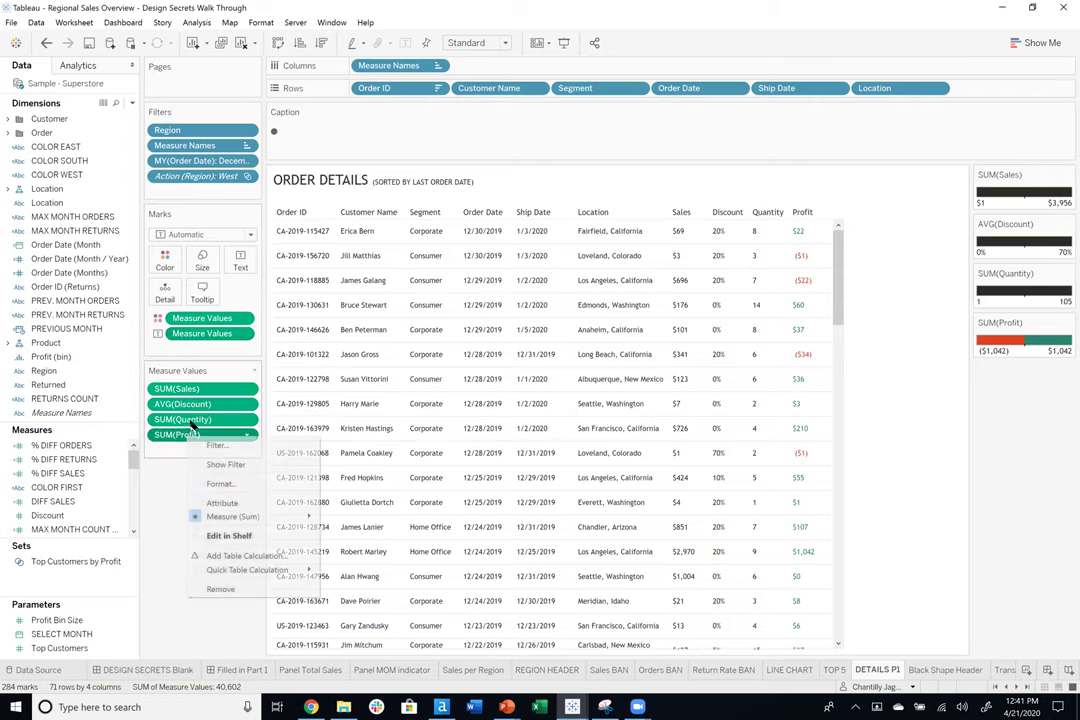
{"action": "left_click", "coordinate": [243, 484]}
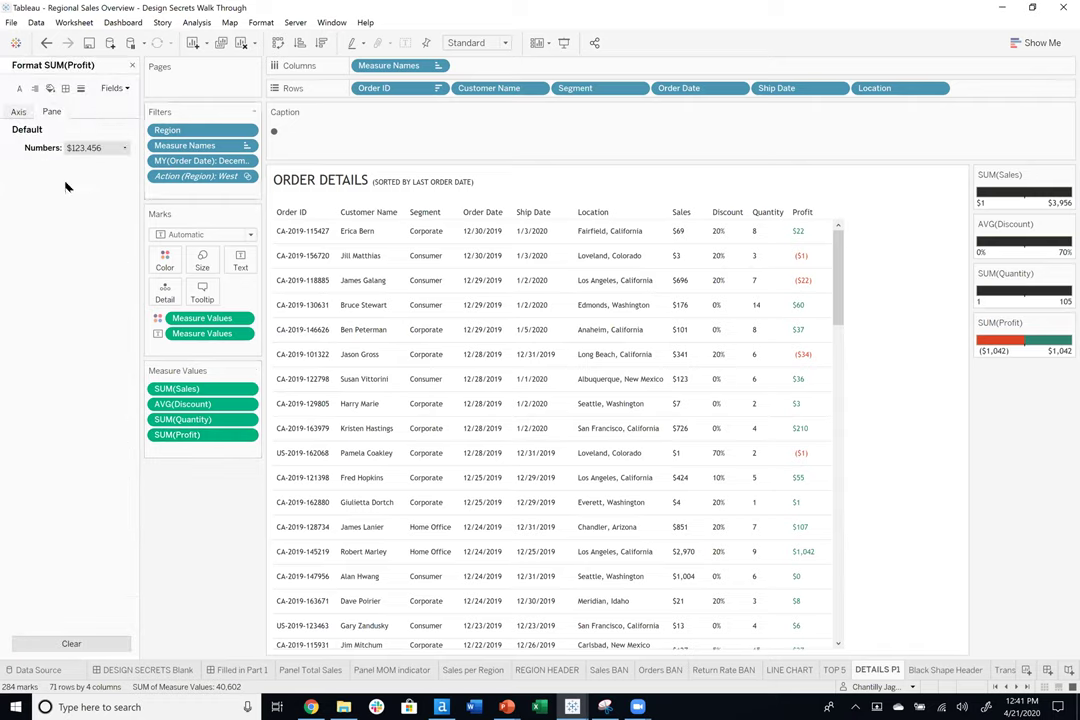
{"action": "left_click", "coordinate": [803, 280]}
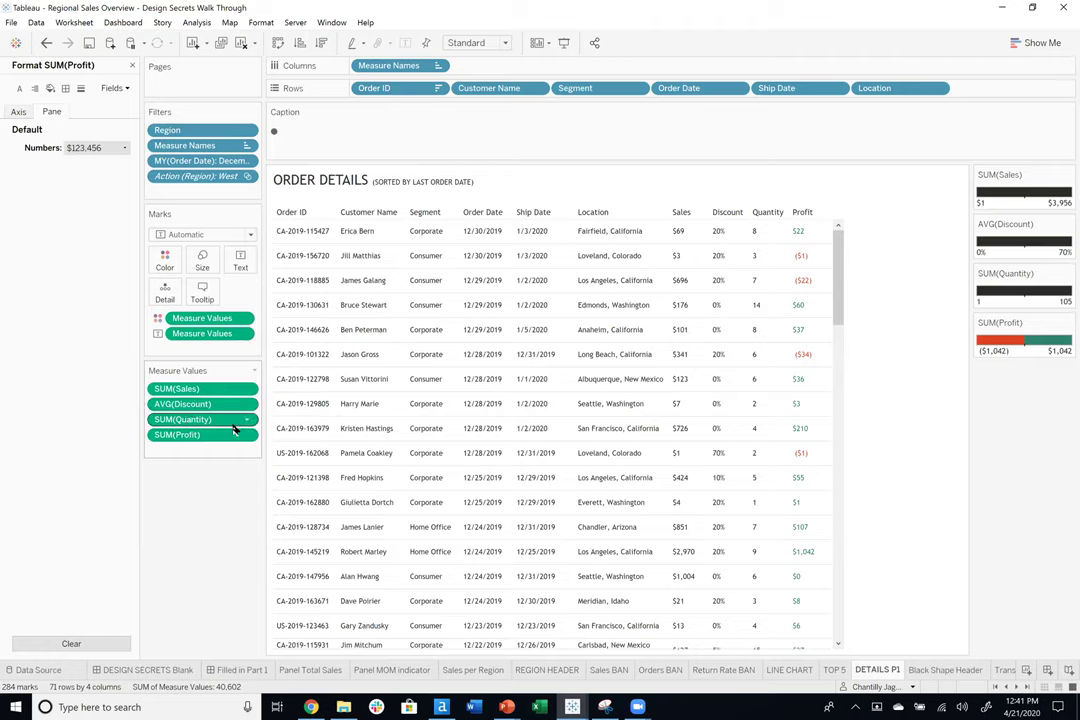
{"action": "left_click", "coordinate": [122, 149]}
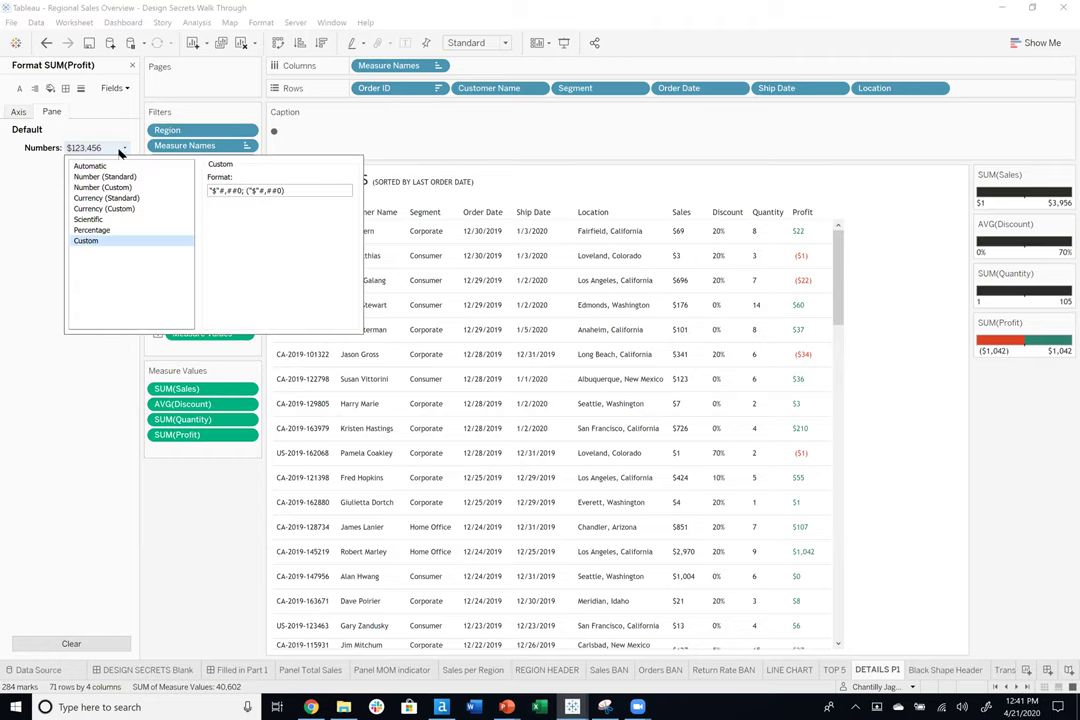
{"action": "left_click", "coordinate": [242, 190]}
{"action": "left_click_drag", "start_coordinate": [247, 191], "coordinate": [170, 190]}
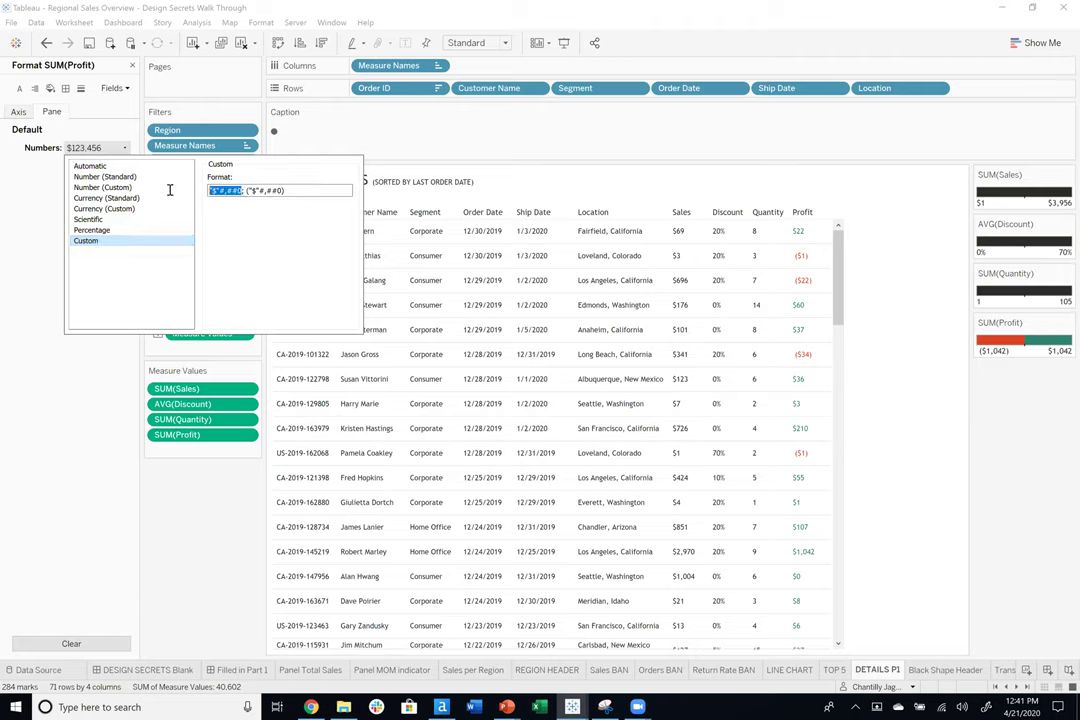
{"action": "left_click_drag", "start_coordinate": [246, 190], "coordinate": [340, 191]}
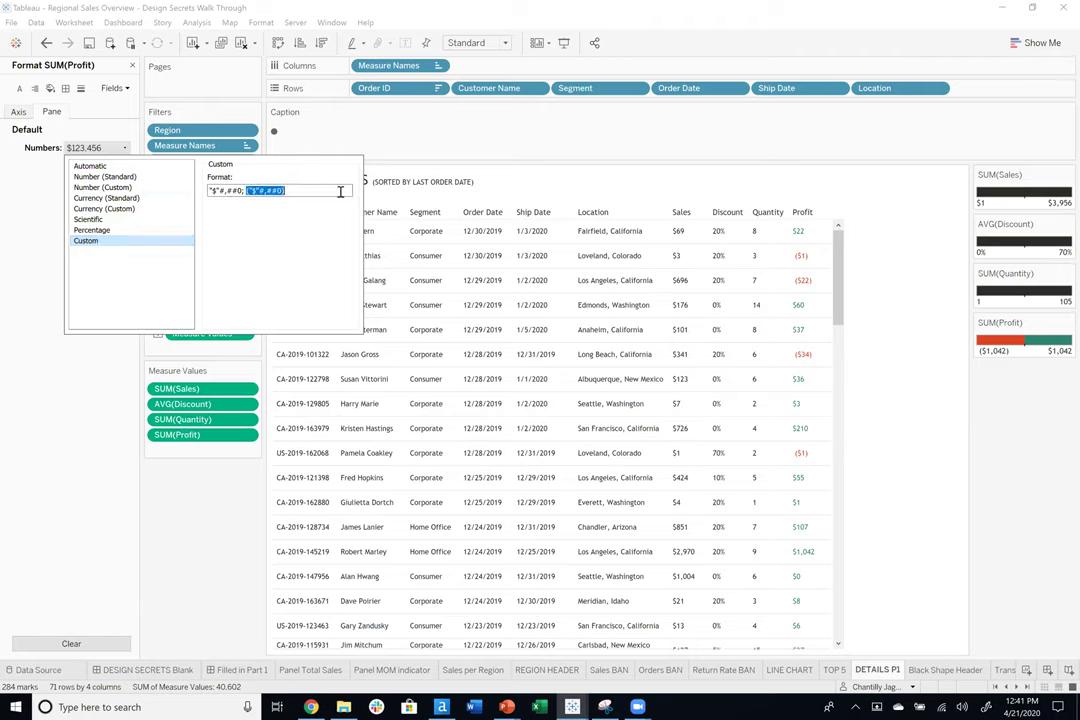
Copy the dot from the sheet caption and insert ● before the negative part of SUM(Profit)'s custom number format.
{"action": "double_click", "coordinate": [268, 127]}
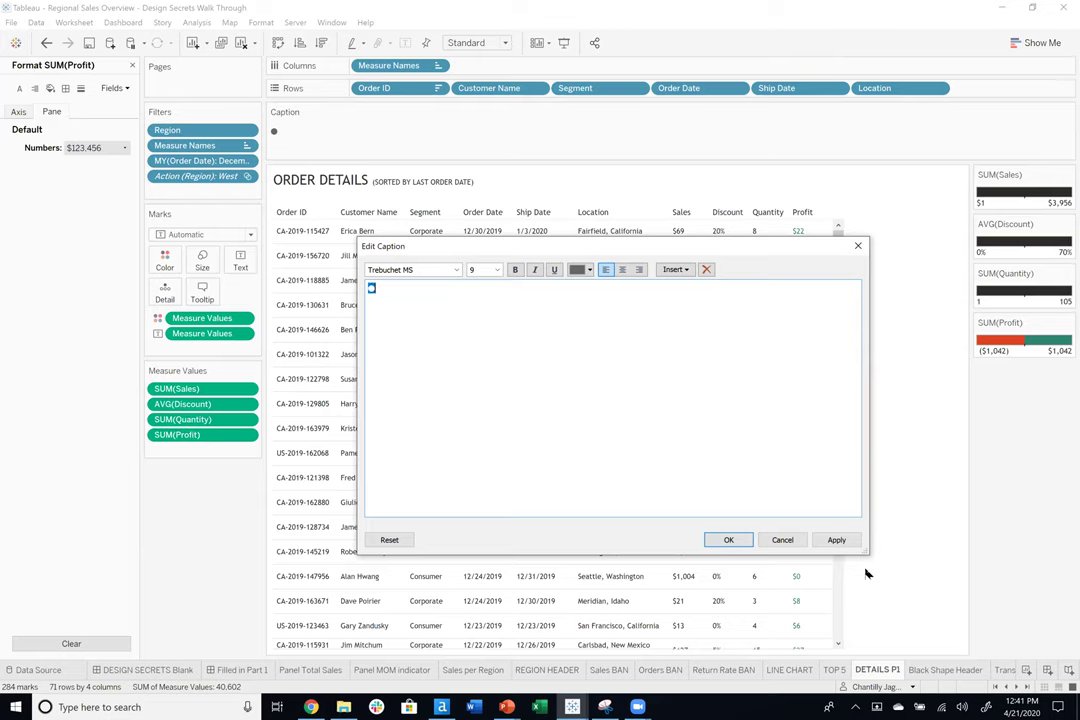
{"action": "left_click", "coordinate": [726, 540]}
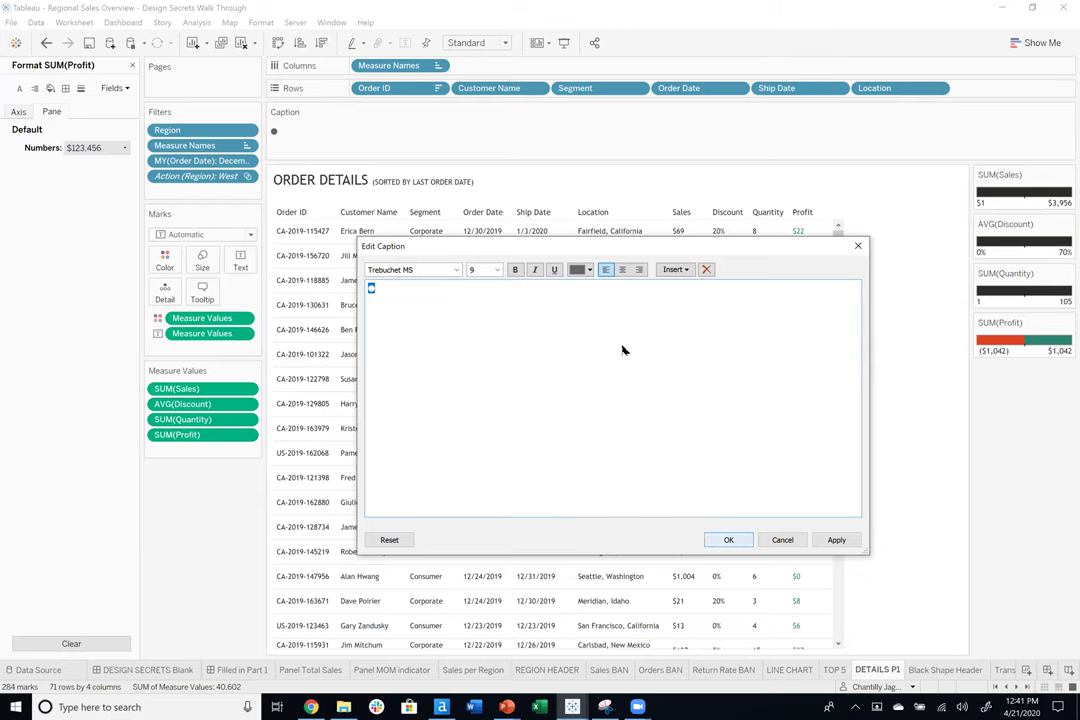
{"action": "left_click", "coordinate": [121, 147]}
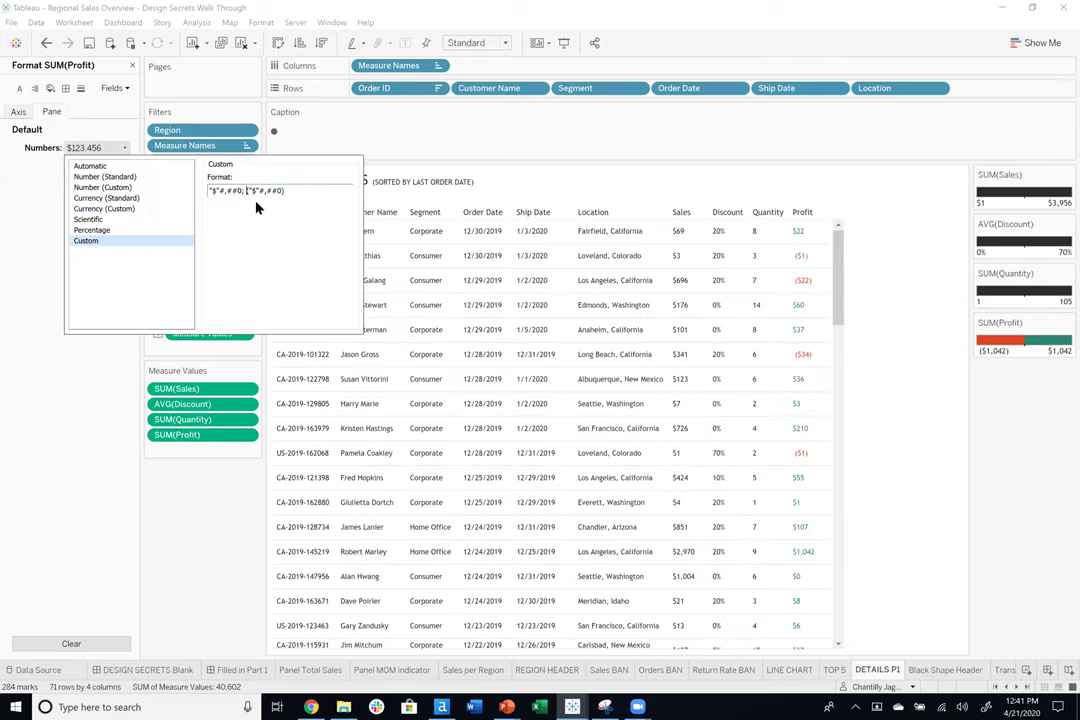
{"action": "type", "text": "●"}
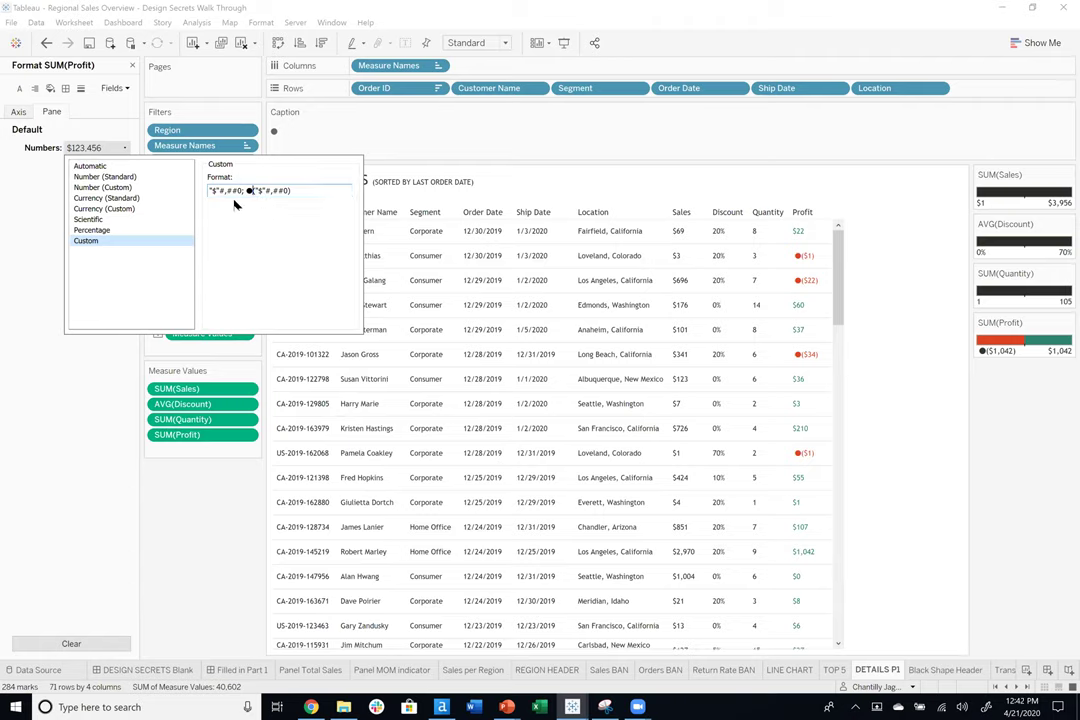
{"action": "left_click", "coordinate": [235, 444]}
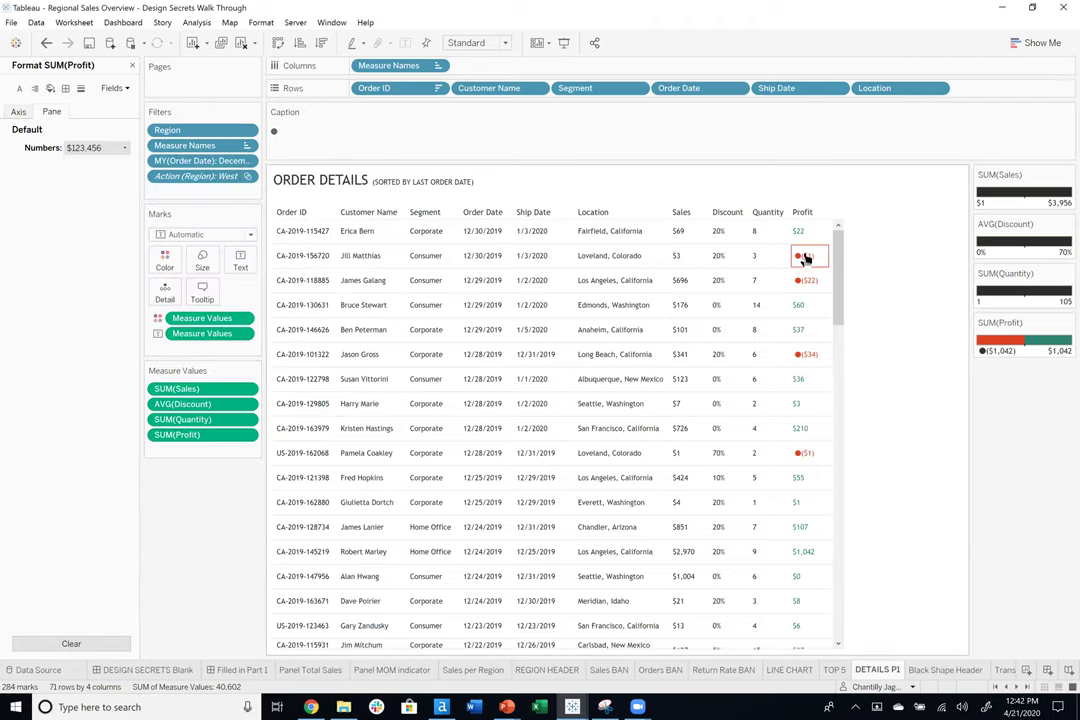
Check the order details table on the Filled in Part 1 dashboard, and switch to the Regional Sales Overview workbook.
{"action": "left_click", "coordinate": [187, 674]}
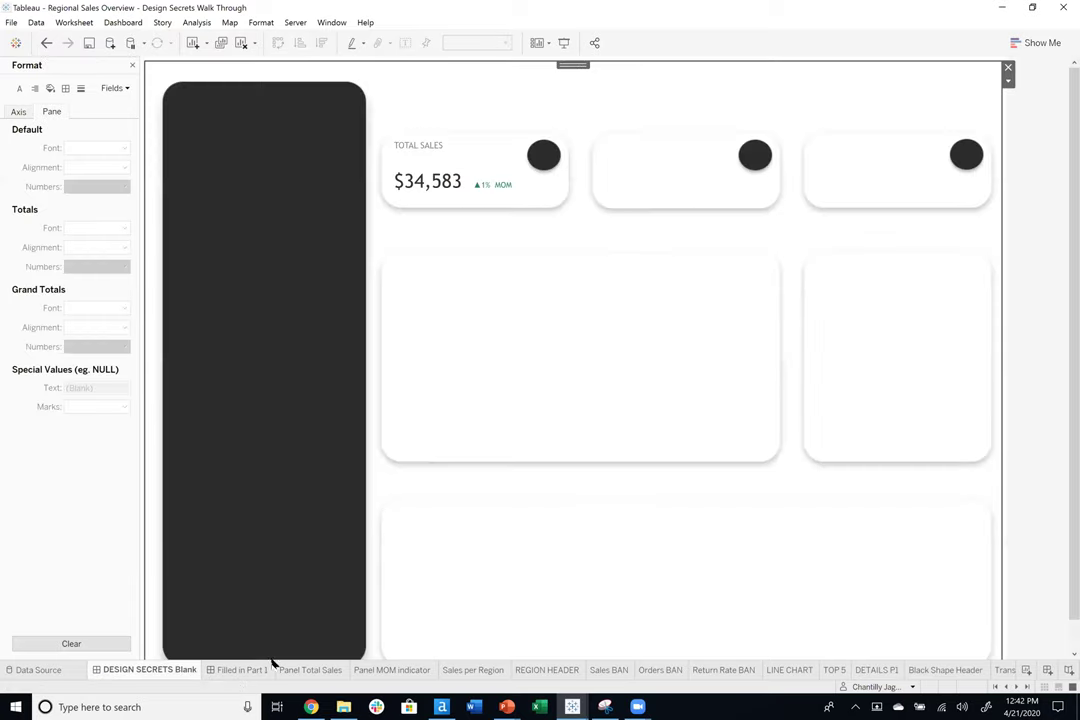
{"action": "left_click", "coordinate": [240, 670]}
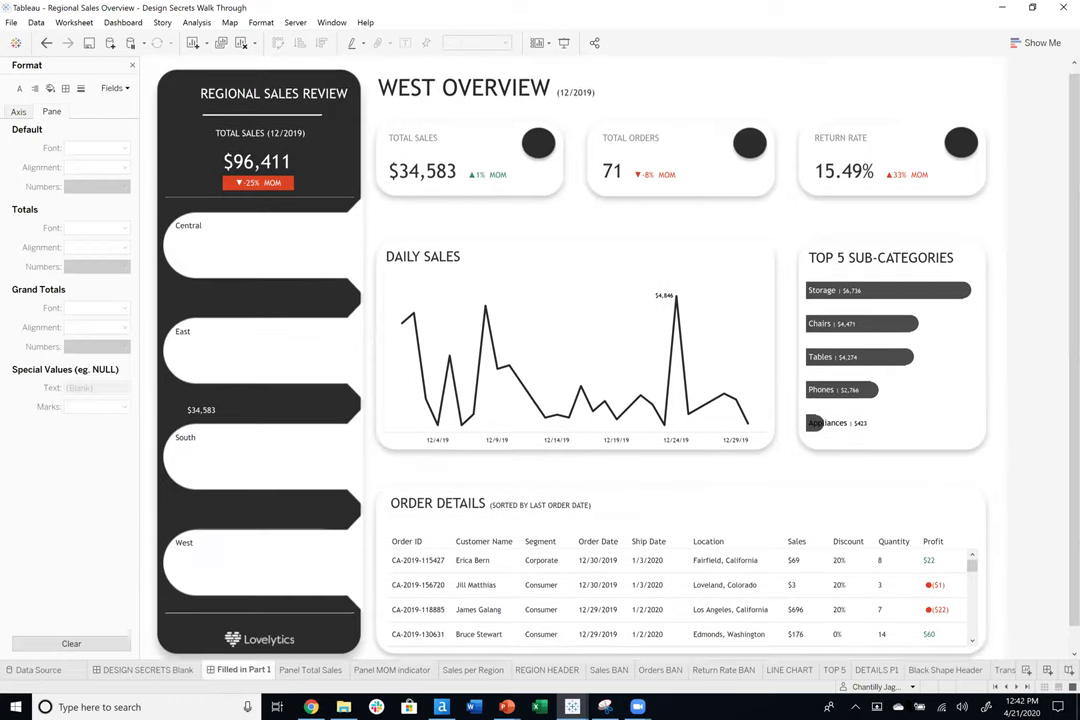
{"action": "scroll", "coordinate": [1044, 264], "scroll_direction": "down", "scroll_amount": 1}
{"action": "left_click", "coordinate": [569, 703]}
{"action": "left_click", "coordinate": [474, 660]}
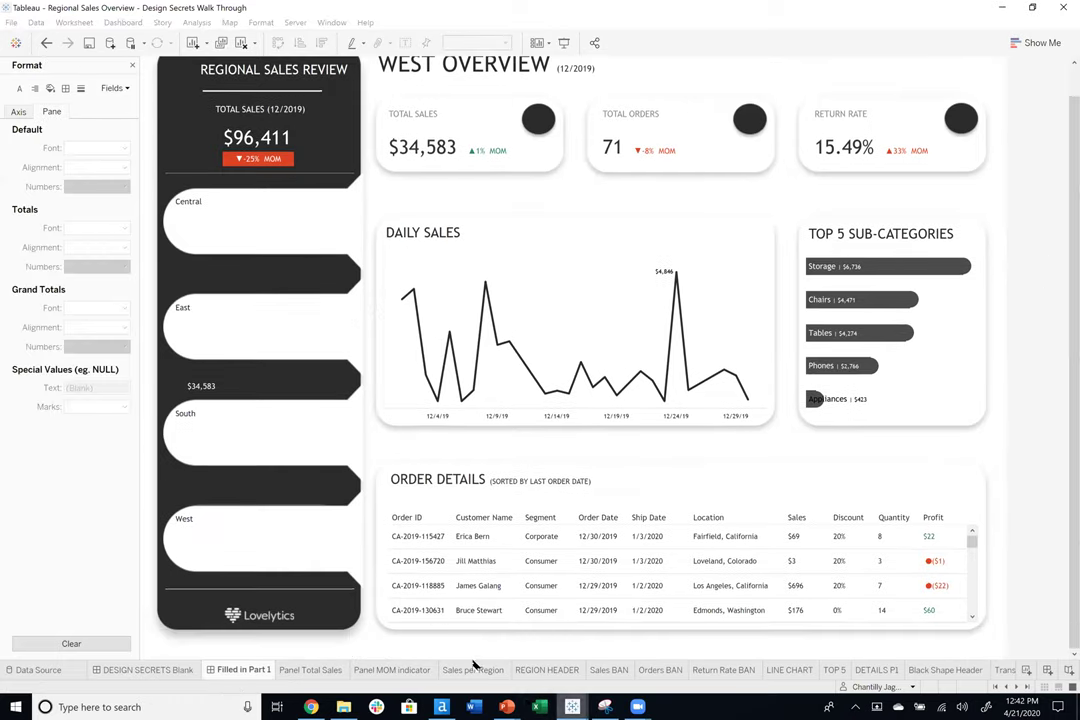
{"action": "mouse_move", "coordinate": [572, 707]}
{"action": "left_click", "coordinate": [578, 652]}
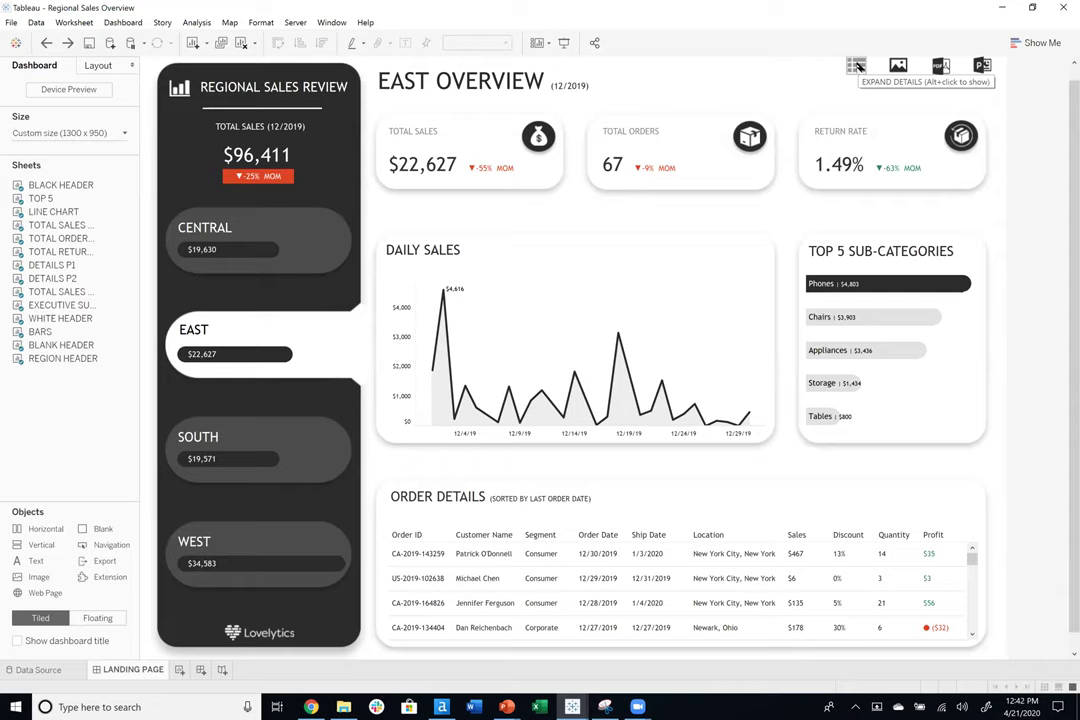
Duplicate the LANDING PAGE dashboard and remove the expand-details button from the copy.
{"action": "scroll", "coordinate": [969, 247], "scroll_direction": "up", "scroll_amount": 1}
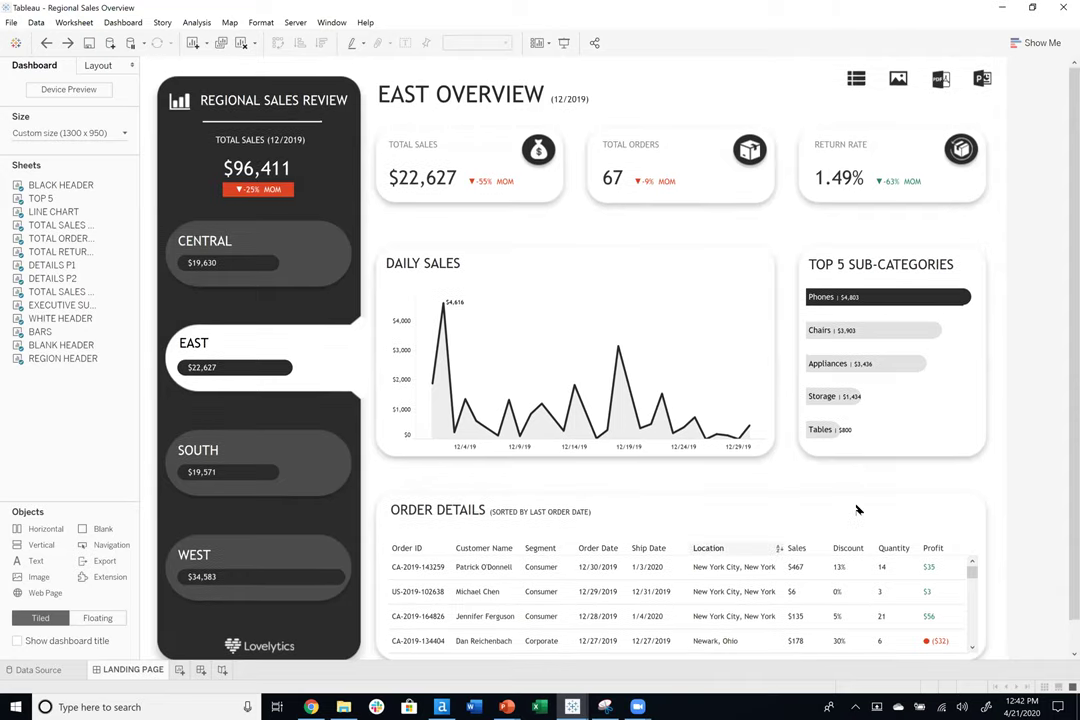
{"action": "right_click", "coordinate": [145, 671]}
{"action": "key", "text": "Escape"}
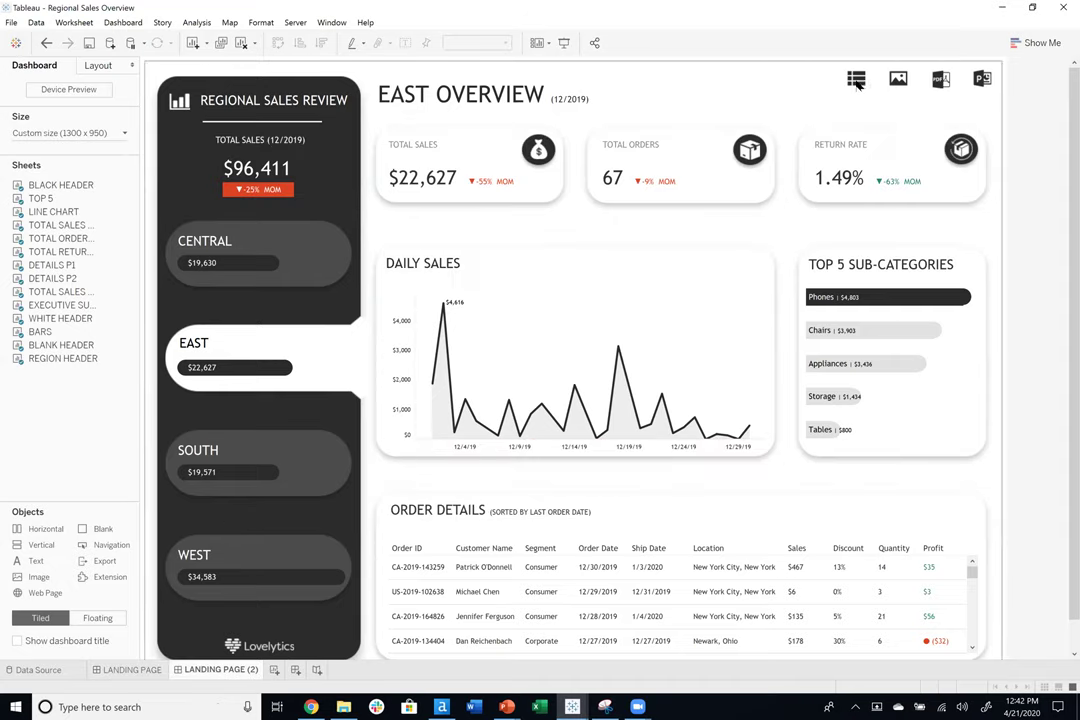
{"action": "left_click", "coordinate": [872, 80]}
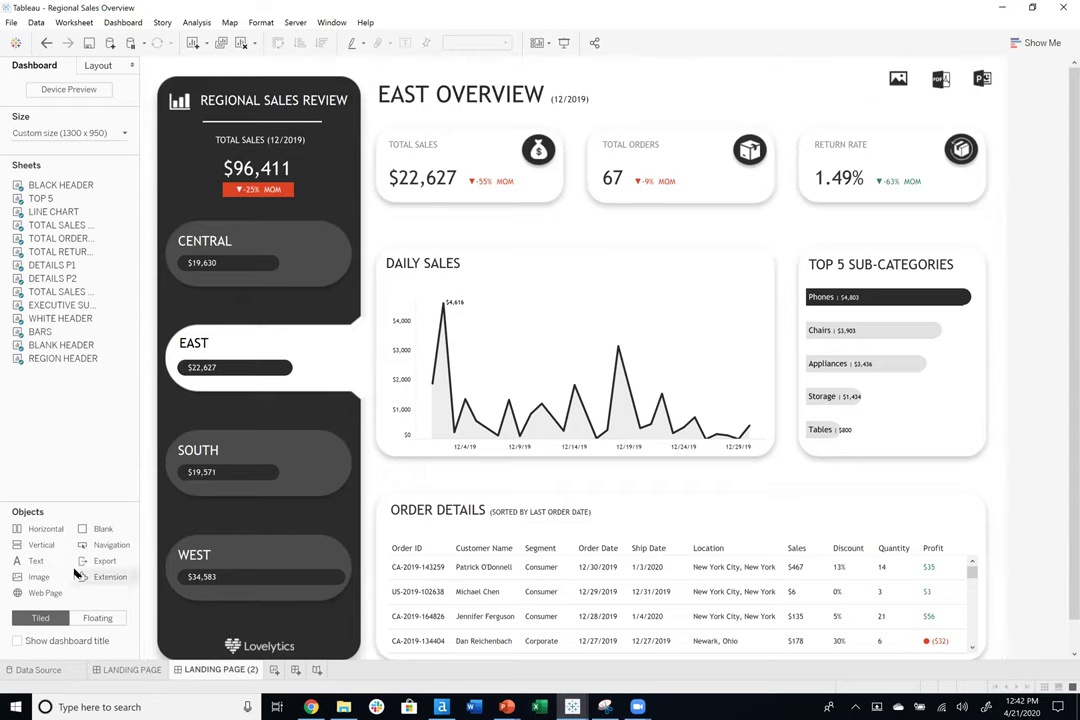
Add a floating horizontal container with a white background, about 948 by 704, covering the area below the summary cards.
{"action": "left_click_drag", "start_coordinate": [45, 528], "coordinate": [384, 214]}
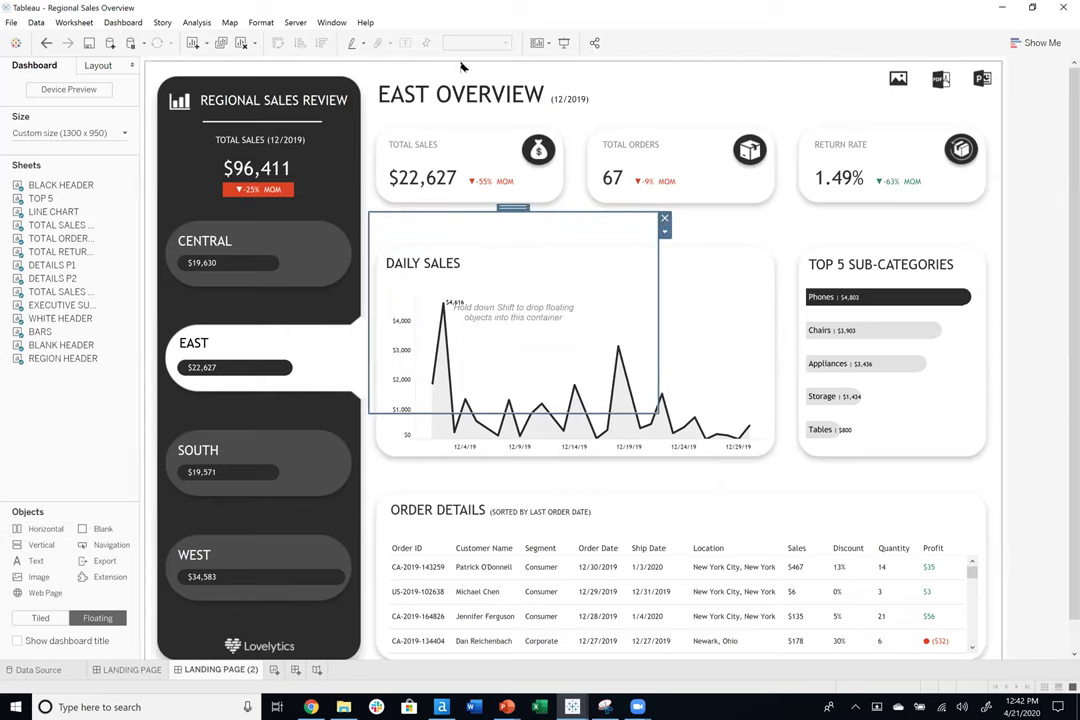
{"action": "left_click", "coordinate": [106, 66]}
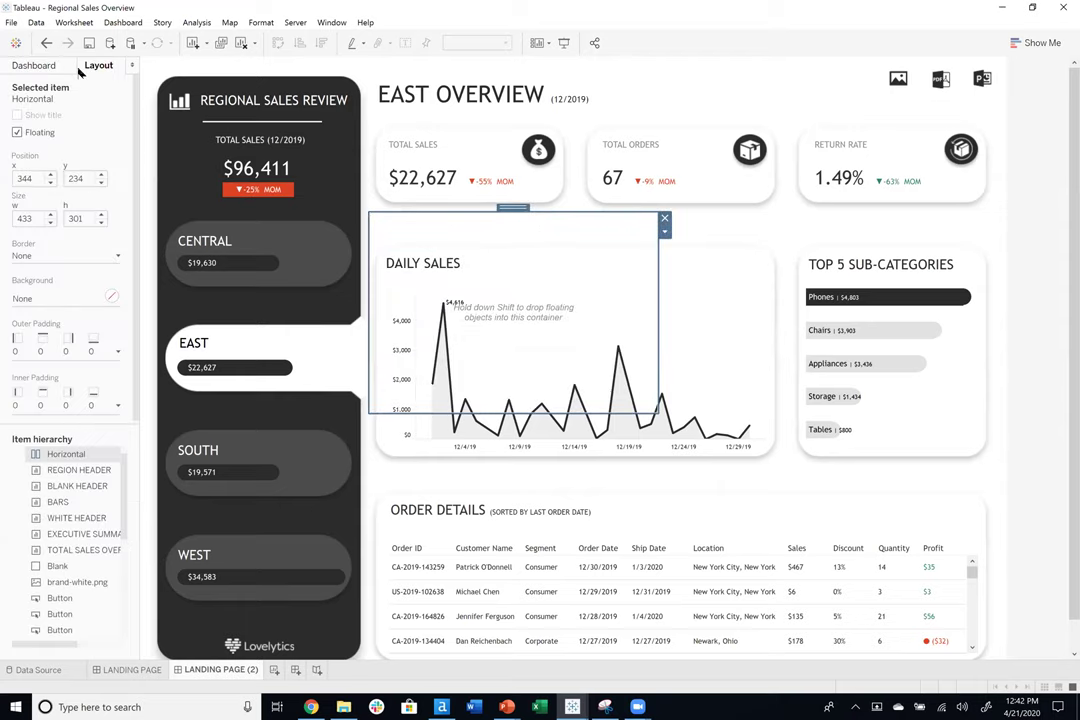
{"action": "left_click", "coordinate": [60, 298]}
{"action": "left_click", "coordinate": [37, 343]}
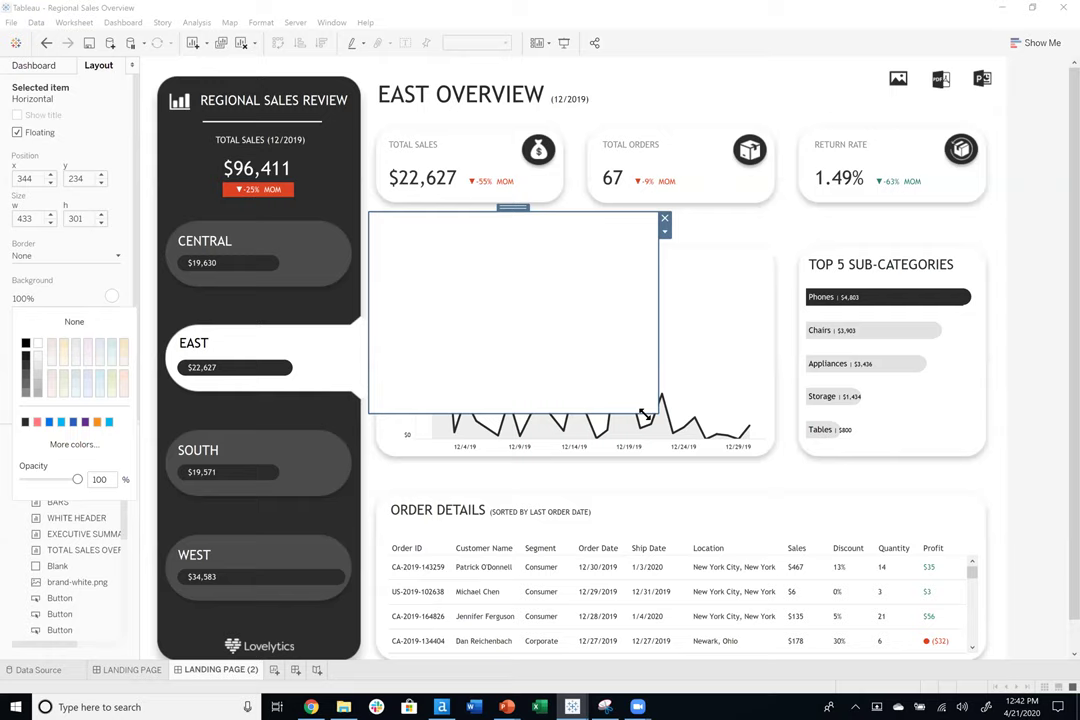
{"action": "left_click_drag", "start_coordinate": [657, 411], "coordinate": [1001, 652]}
{"action": "scroll", "coordinate": [1039, 504], "scroll_direction": "down", "scroll_amount": 2}
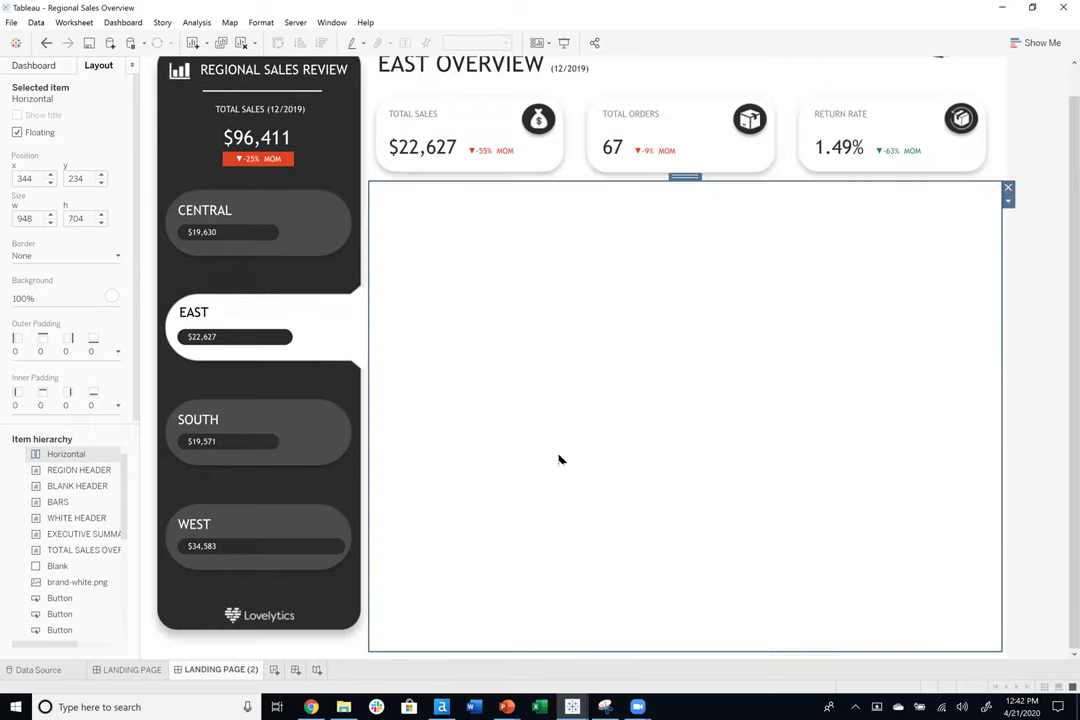
{"action": "left_click", "coordinate": [1013, 350]}
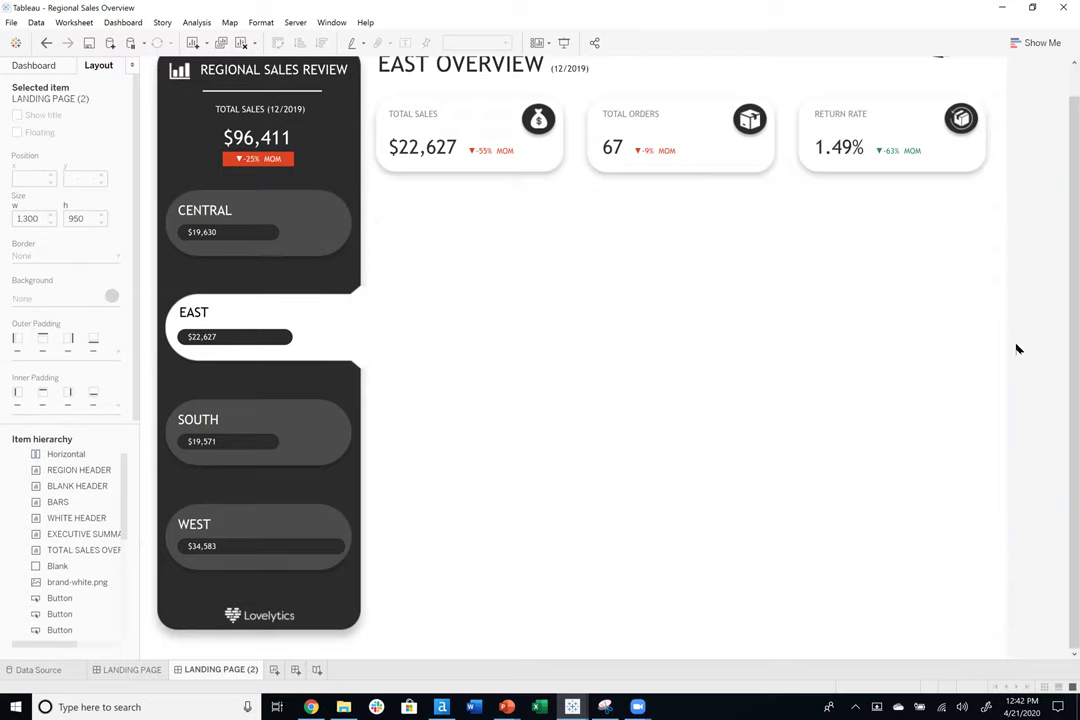
Duplicate the order details sheet DETAILS P1 from the original LANDING PAGE dashboard.
{"action": "left_click", "coordinate": [47, 66]}
{"action": "left_click", "coordinate": [511, 237]}
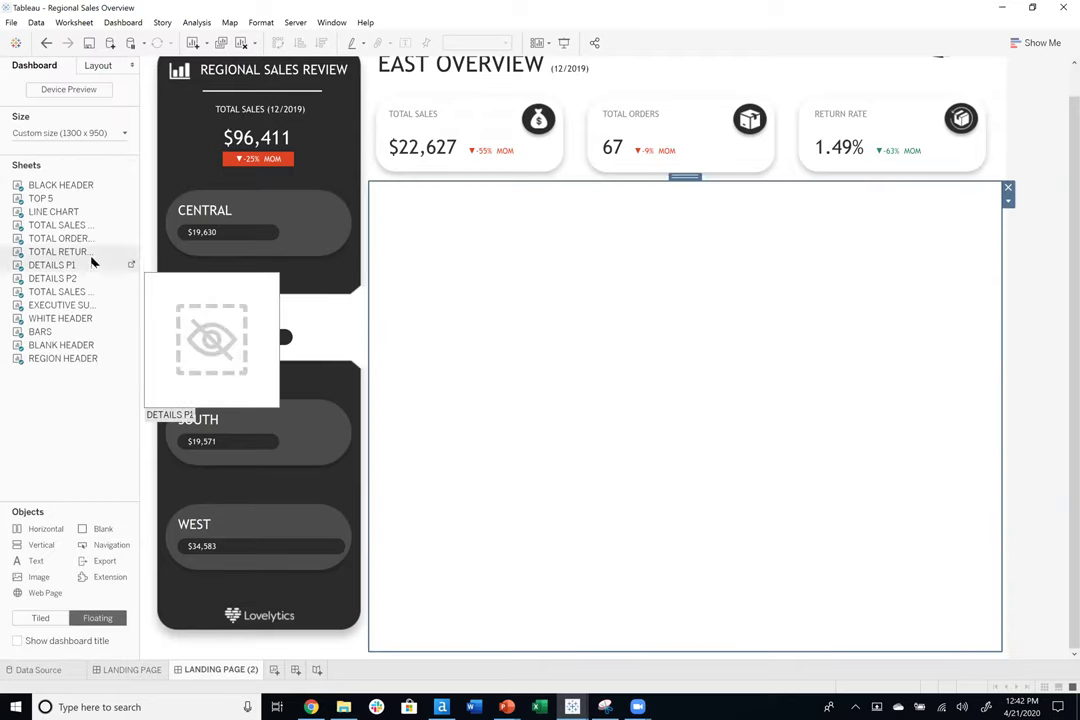
{"action": "left_click", "coordinate": [80, 291]}
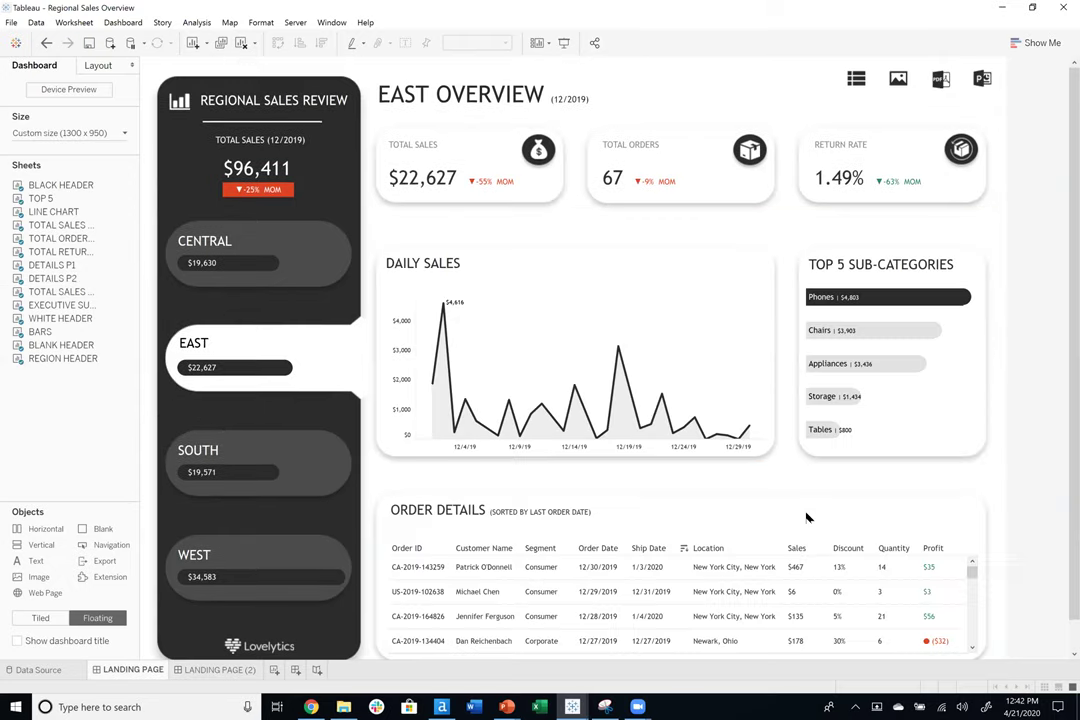
{"action": "left_click", "coordinate": [680, 536]}
{"action": "left_click", "coordinate": [985, 547]}
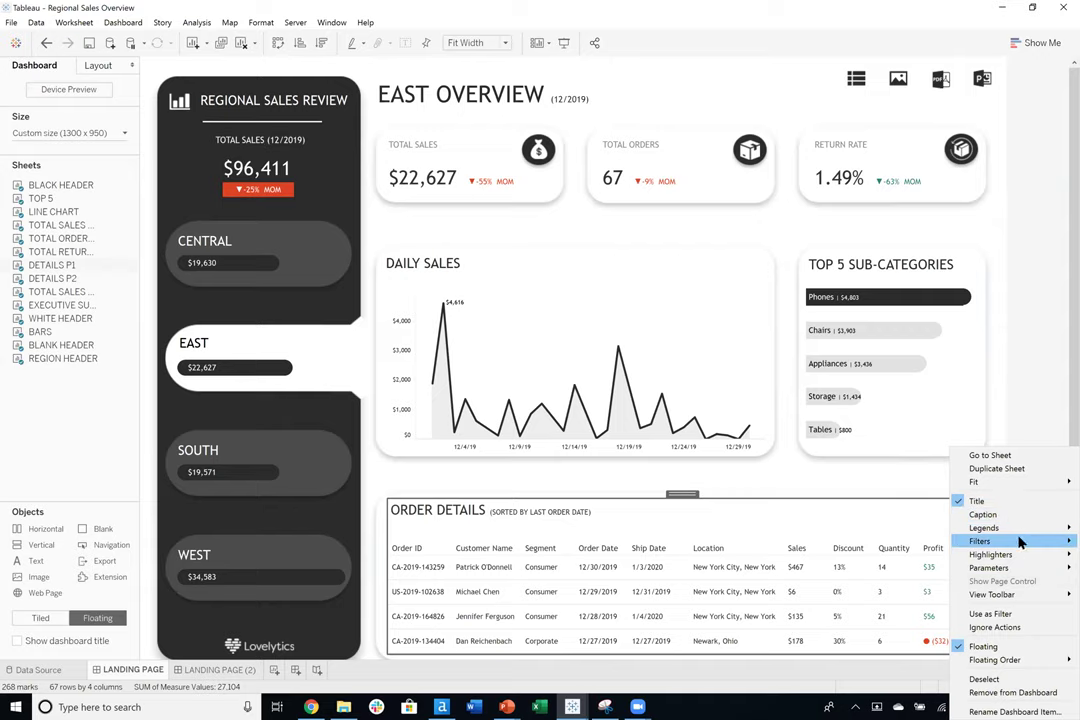
{"action": "left_click", "coordinate": [1017, 469]}
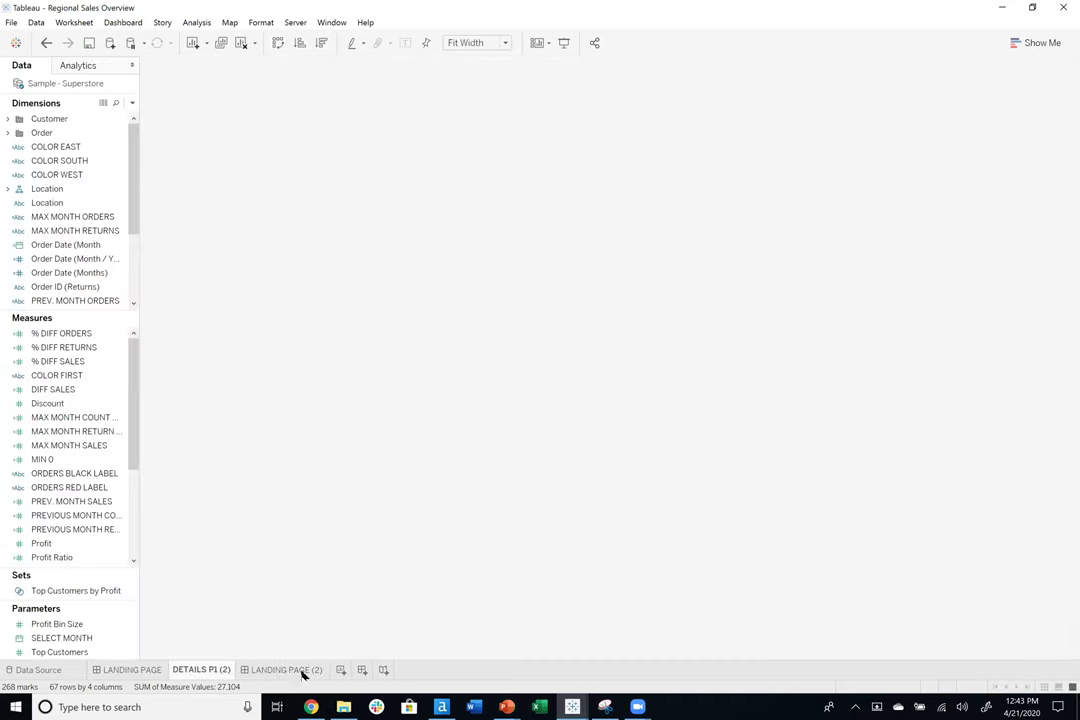
Place the DETAILS P1 (2) sheet inside the white container on LANDING PAGE (2) and set it to Fit Width.
{"action": "left_click", "coordinate": [285, 671]}
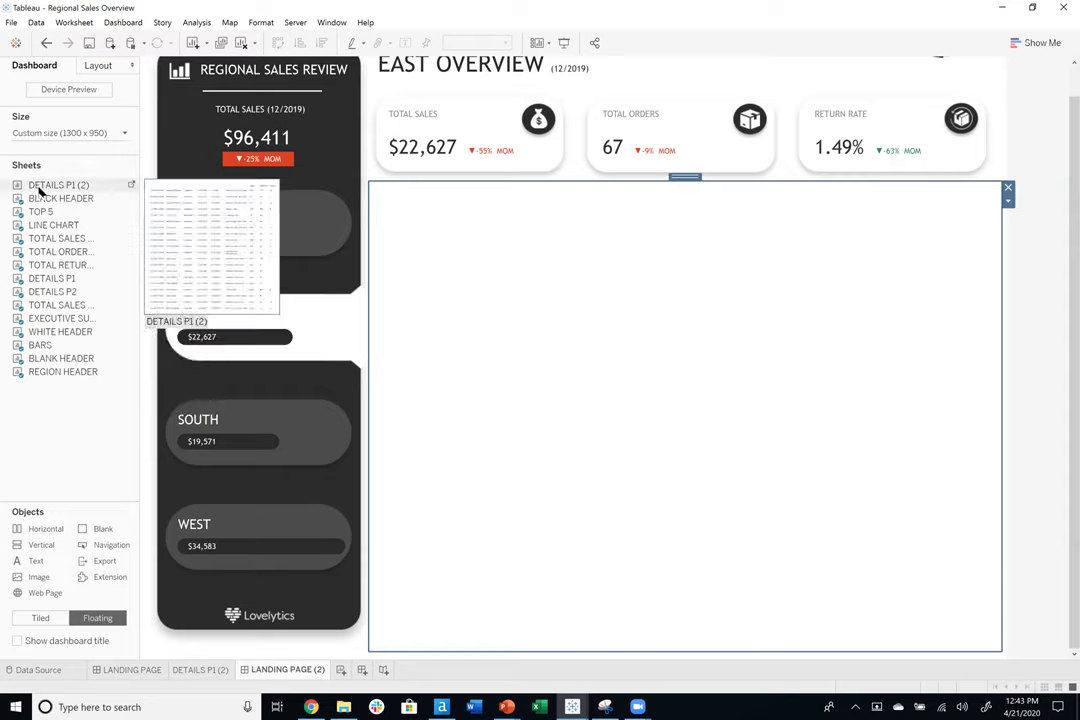
{"action": "left_click_drag", "start_coordinate": [37, 190], "coordinate": [685, 300]}
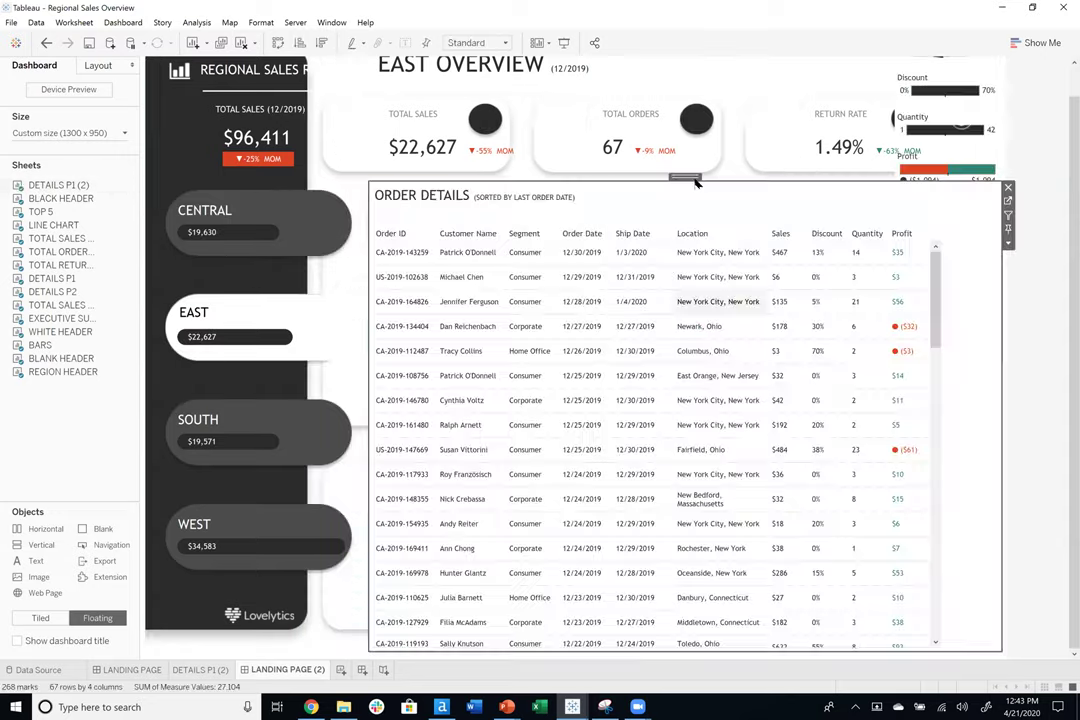
{"action": "left_click", "coordinate": [505, 43]}
{"action": "left_click", "coordinate": [488, 68]}
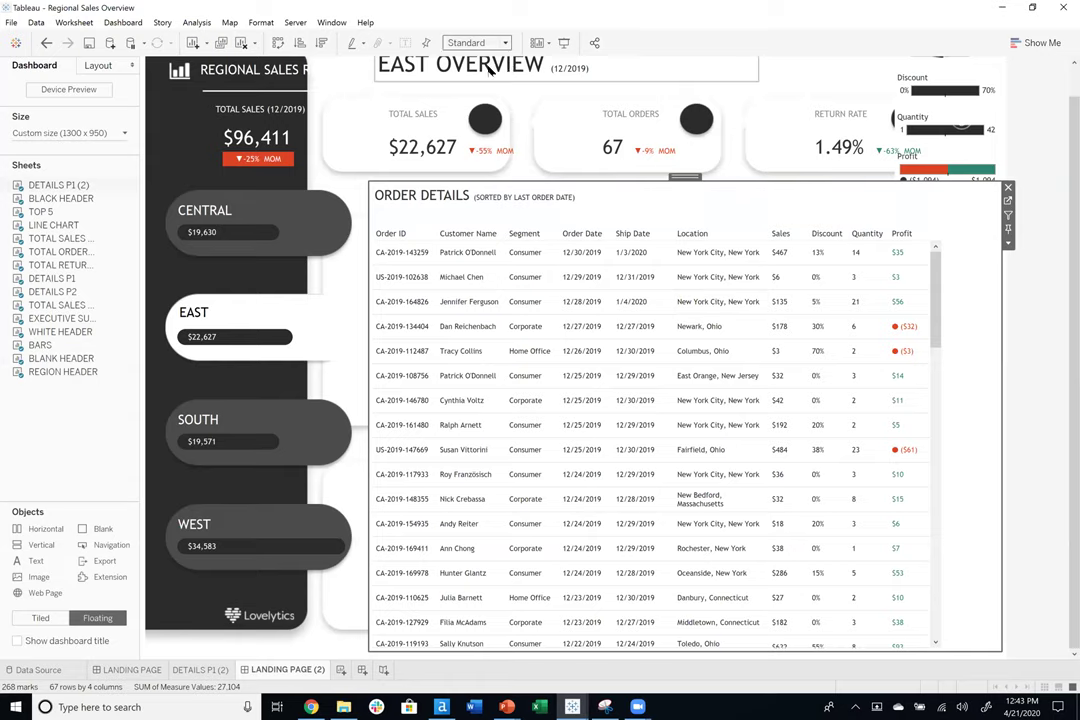
{"action": "left_click", "coordinate": [490, 66]}
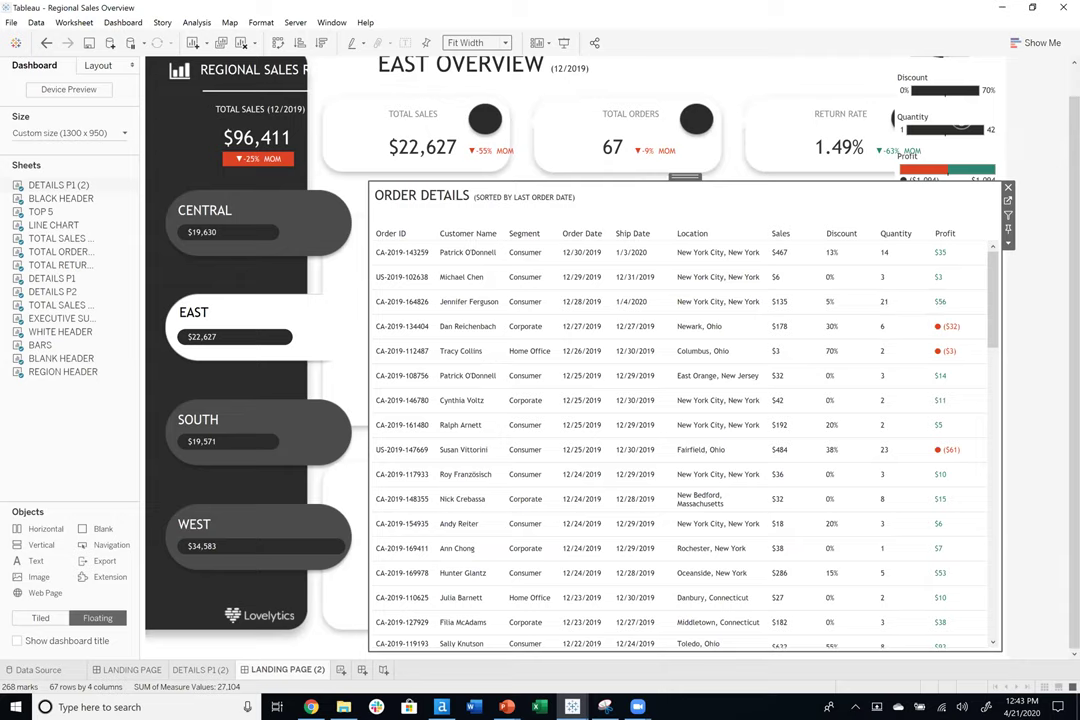
Remove the container of color legends from LANDING PAGE (2), and select the container holding the order details table.
{"action": "scroll", "coordinate": [960, 125], "scroll_direction": "up", "scroll_amount": 2}
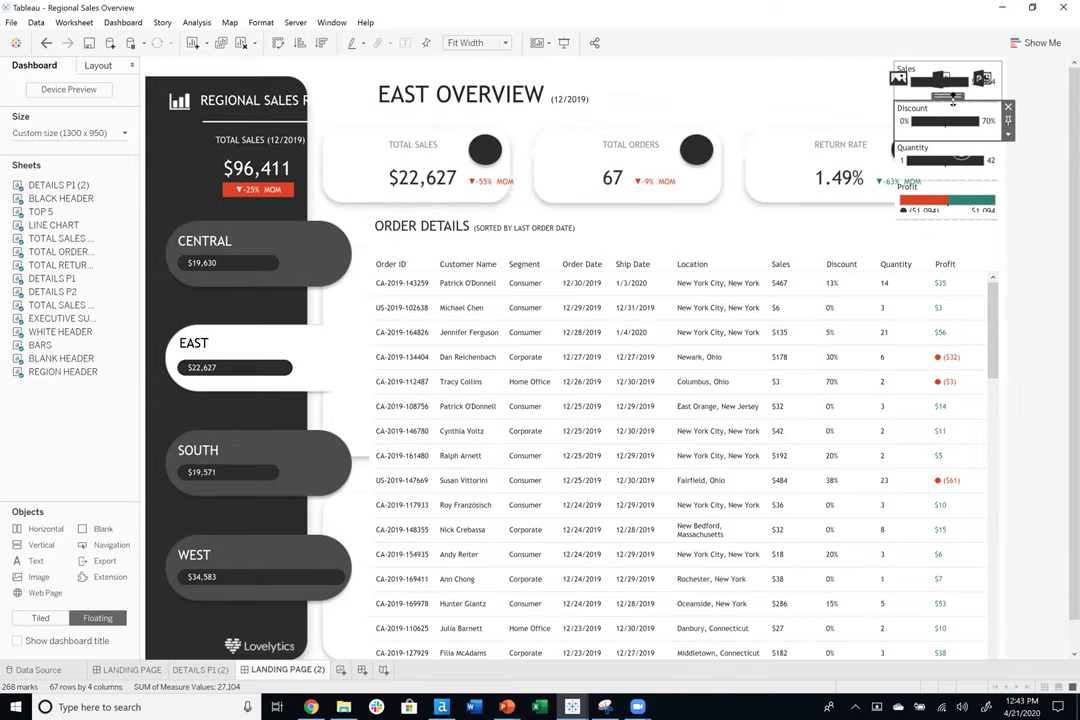
{"action": "left_click", "coordinate": [960, 63]}
{"action": "double_click", "coordinate": [948, 64]}
{"action": "left_click", "coordinate": [1007, 67]}
{"action": "left_click", "coordinate": [601, 379]}
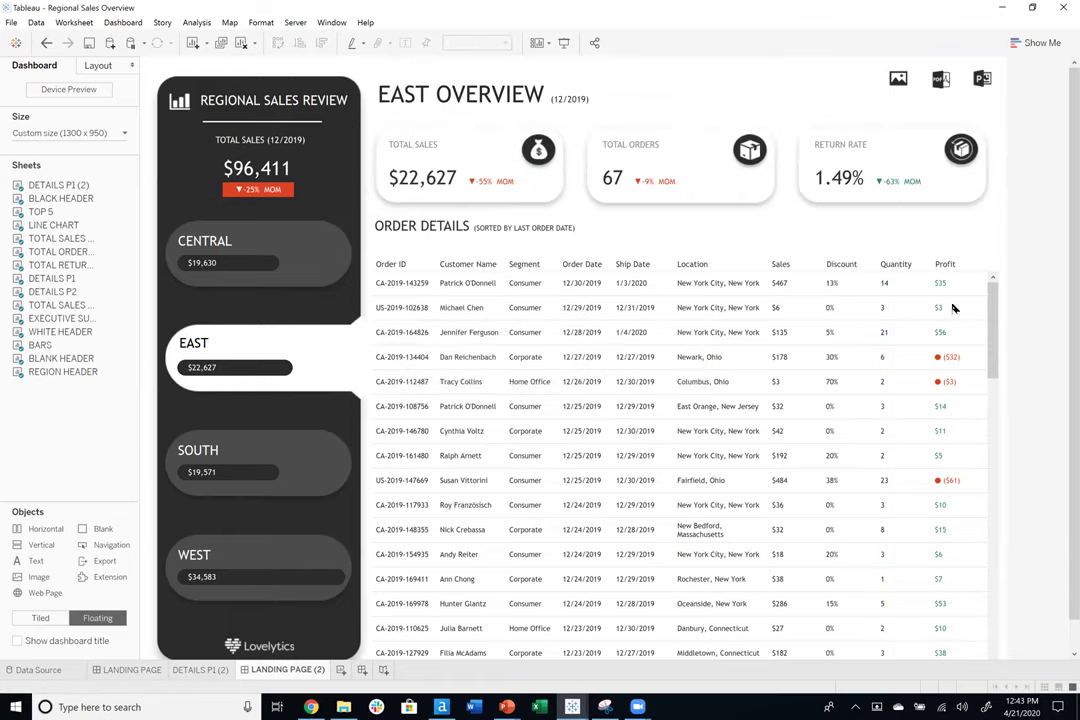
{"action": "left_click", "coordinate": [708, 243]}
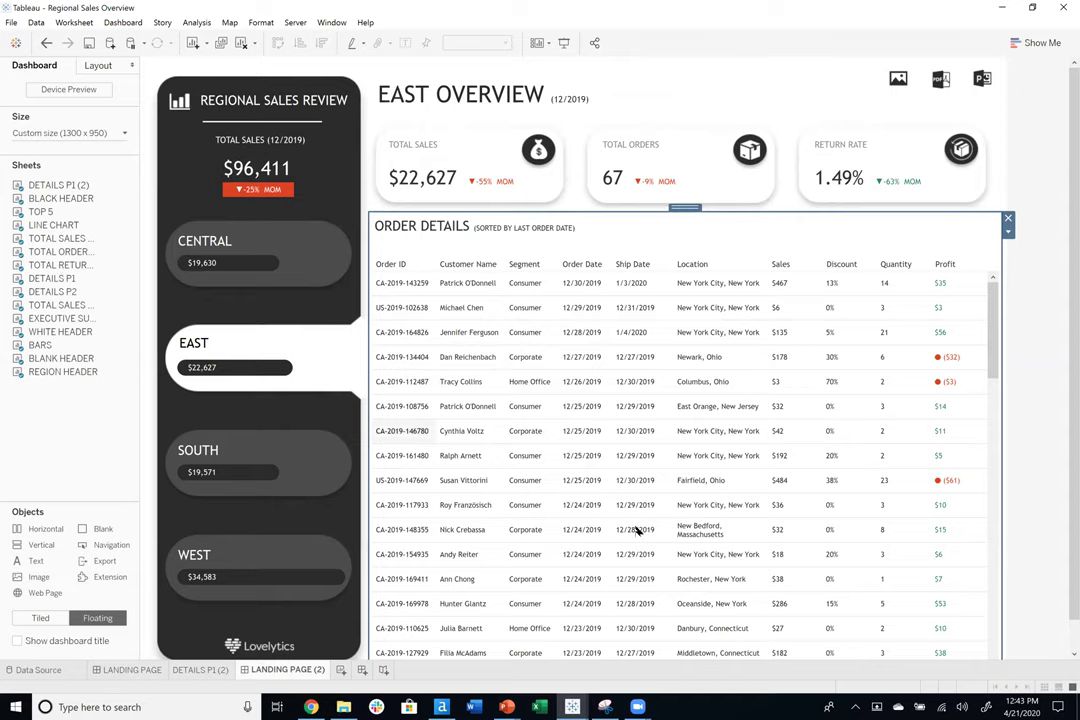
Add a show/hide button for the order details container and place it beside the export icons in the dashboard header.
{"action": "left_click", "coordinate": [1008, 231]}
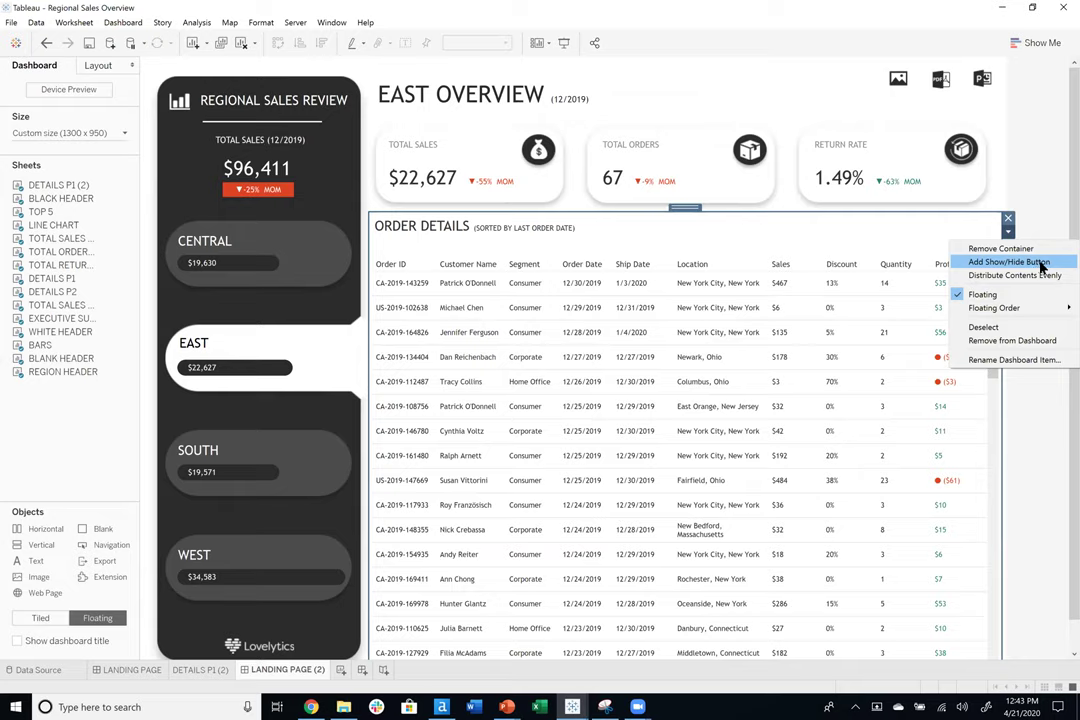
{"action": "left_click", "coordinate": [1041, 263]}
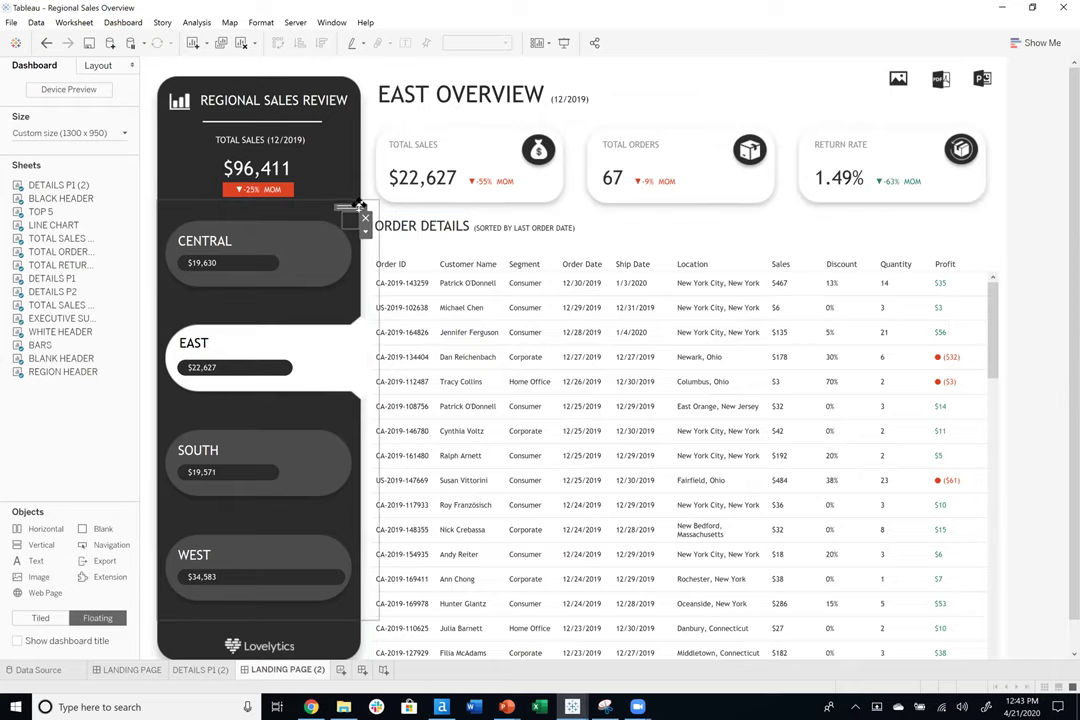
{"action": "left_click_drag", "start_coordinate": [717, 125], "coordinate": [855, 63]}
Edit the show/hide button and choose the grid (3) image for its Item Shown state.
{"action": "left_click", "coordinate": [870, 87]}
{"action": "left_click", "coordinate": [900, 102]}
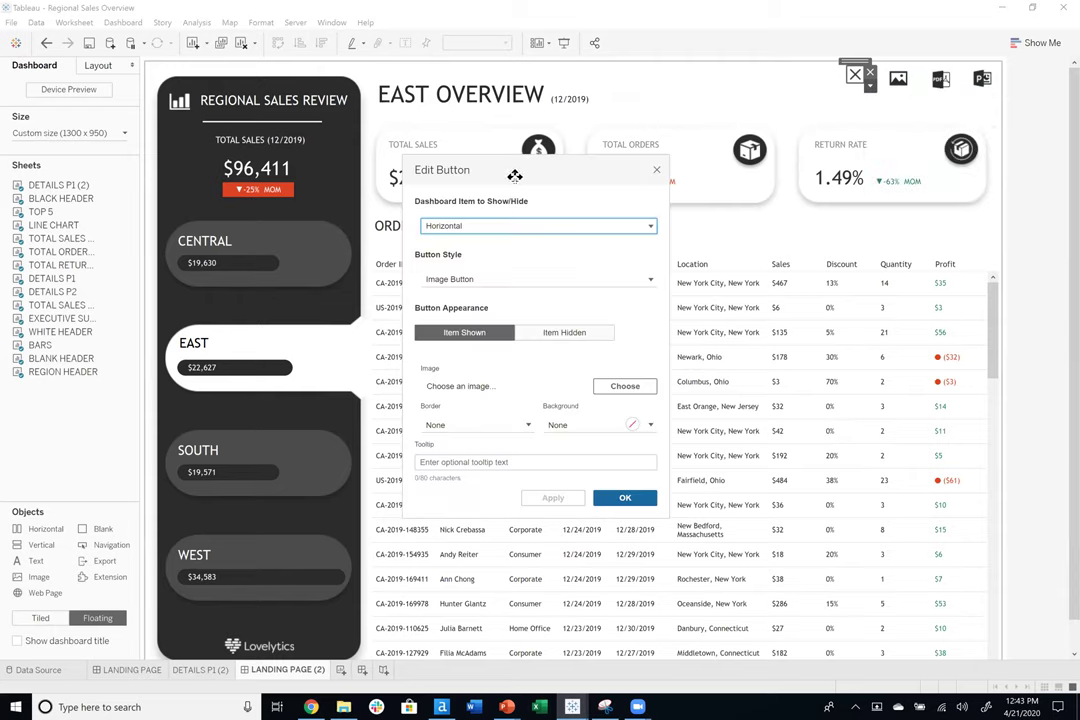
{"action": "left_click_drag", "start_coordinate": [520, 175], "coordinate": [514, 169]}
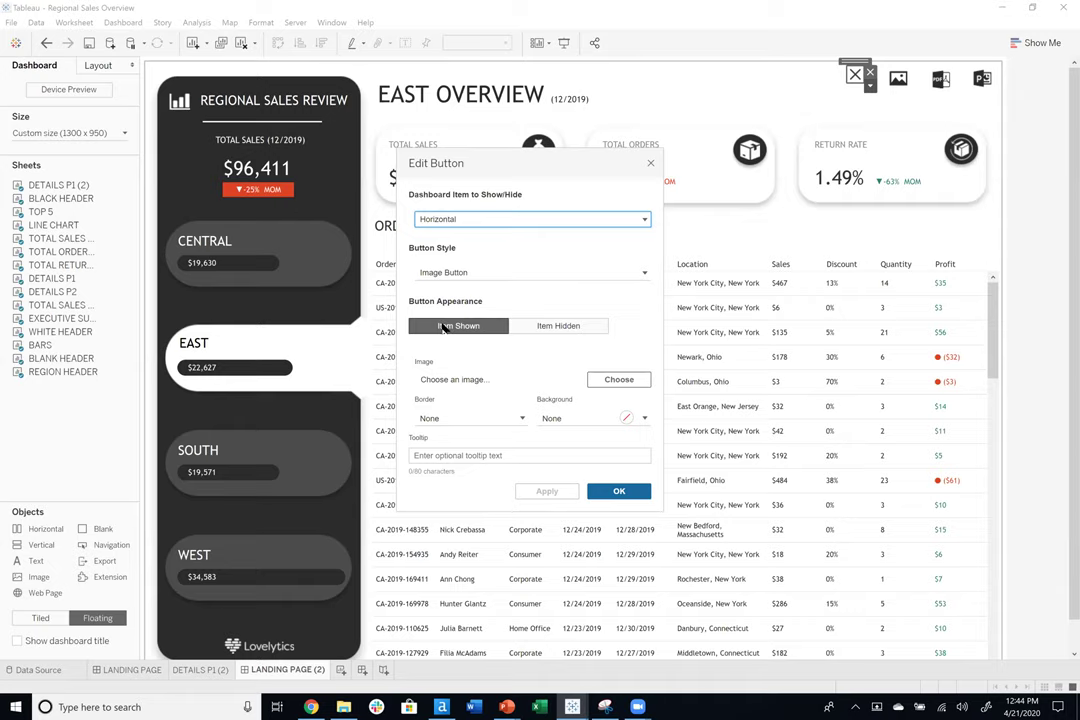
{"action": "left_click", "coordinate": [618, 379]}
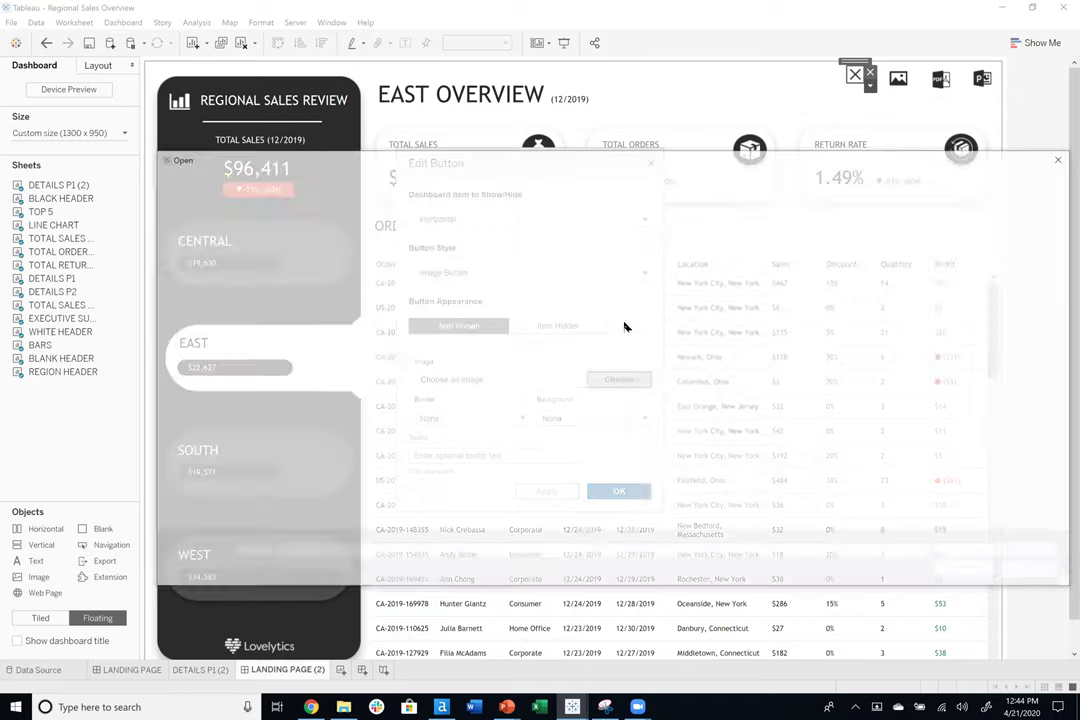
{"action": "left_click", "coordinate": [579, 252]}
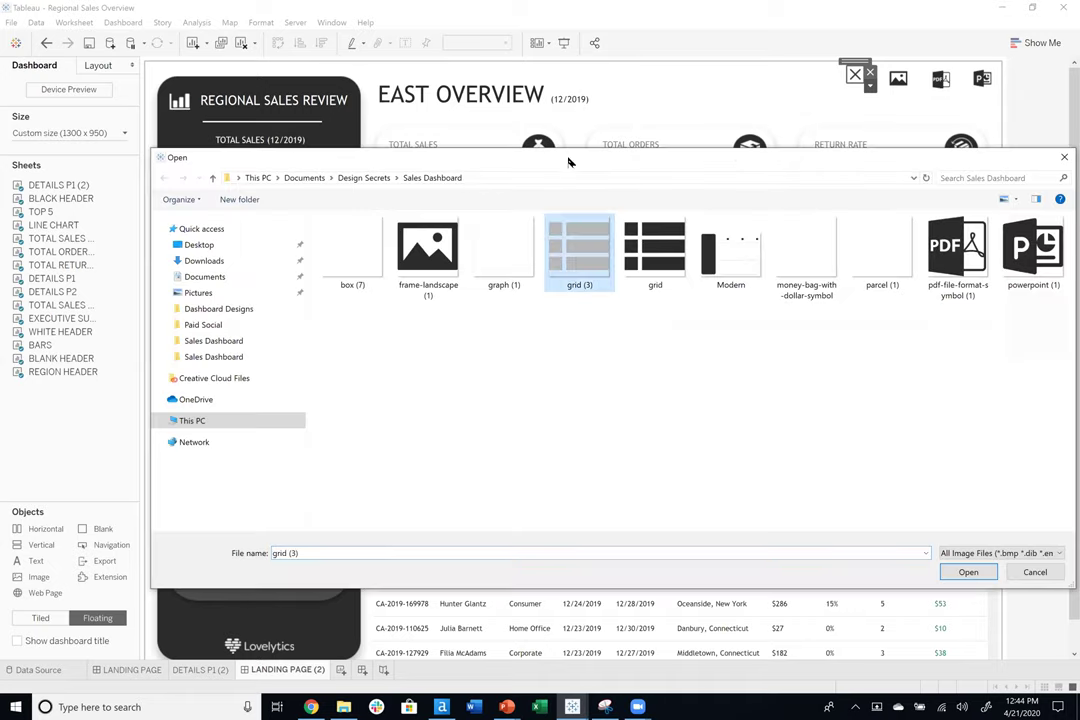
{"action": "left_click_drag", "start_coordinate": [568, 162], "coordinate": [484, 155]}
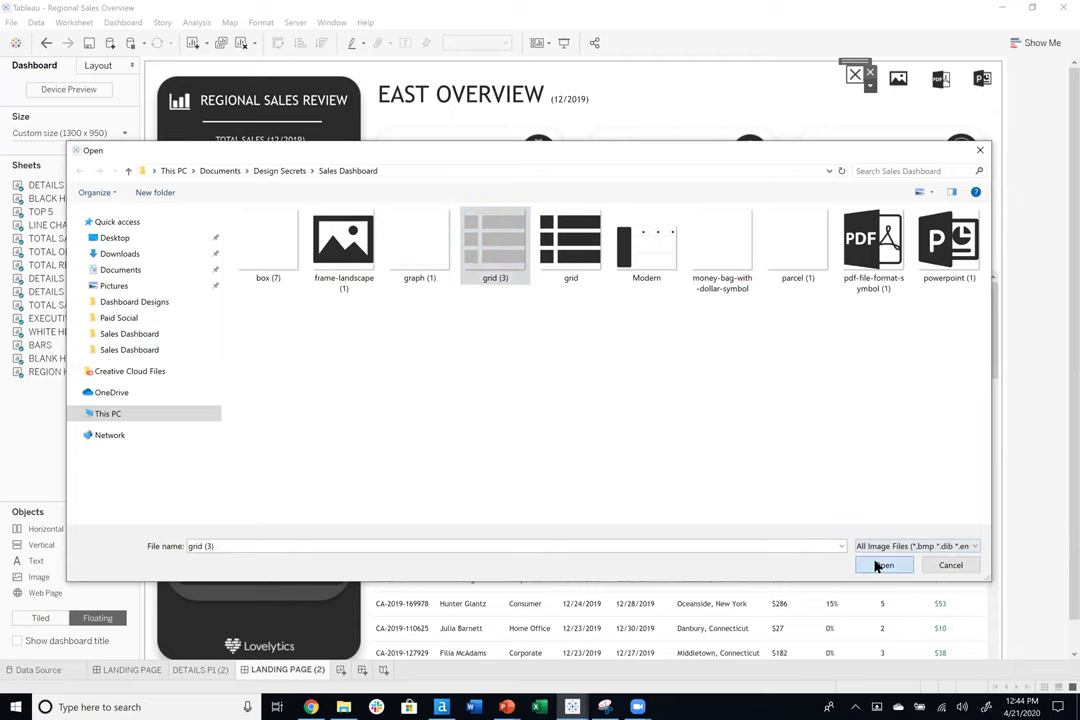
{"action": "left_click", "coordinate": [884, 565]}
Choose grid.png as the button's Item Hidden image, apply the settings, and nudge the button into line with the export icons.
{"action": "left_click", "coordinate": [541, 327]}
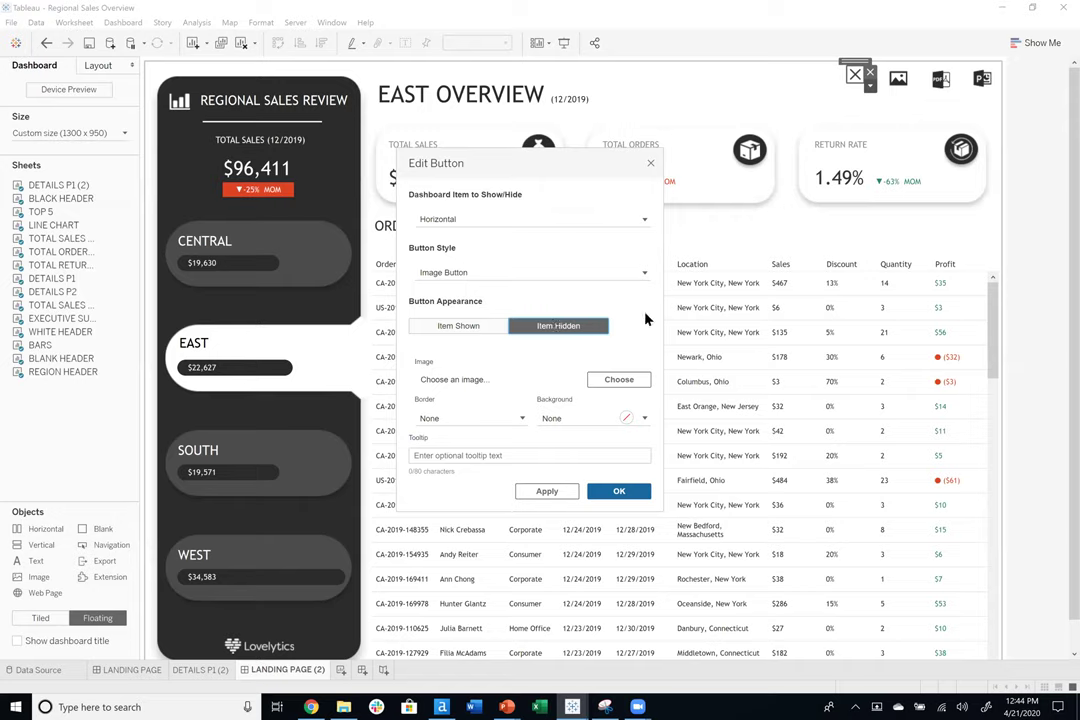
{"action": "left_click", "coordinate": [620, 379]}
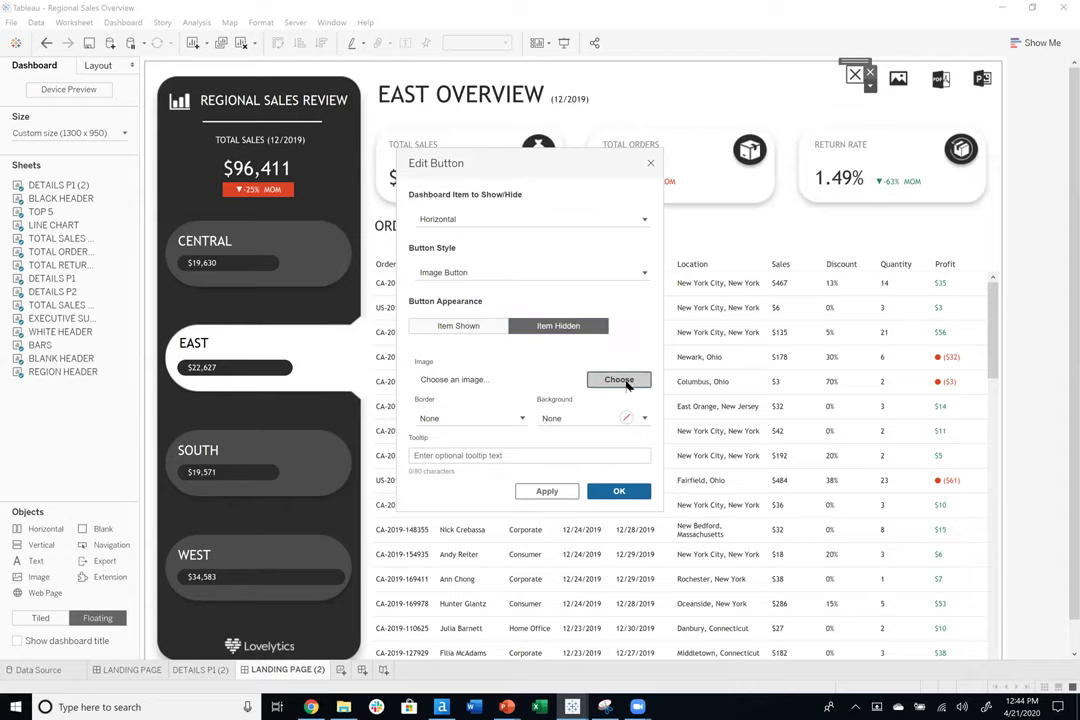
{"action": "left_click", "coordinate": [580, 245]}
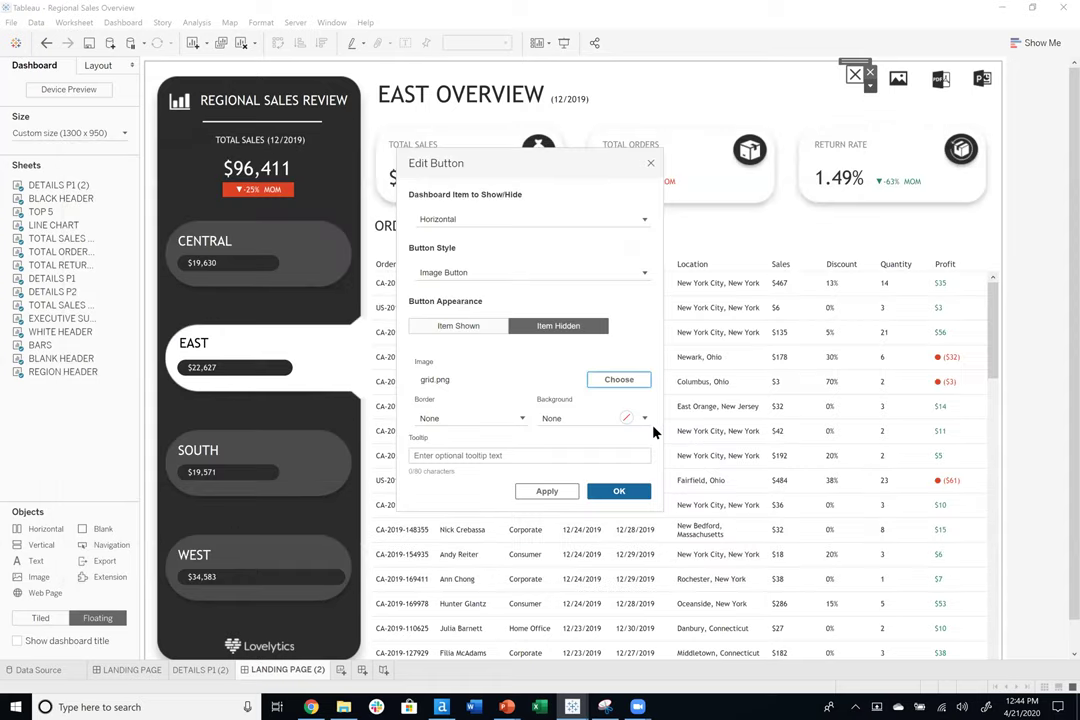
{"action": "left_click", "coordinate": [640, 491]}
{"action": "left_click_drag", "start_coordinate": [866, 59], "coordinate": [870, 65]}
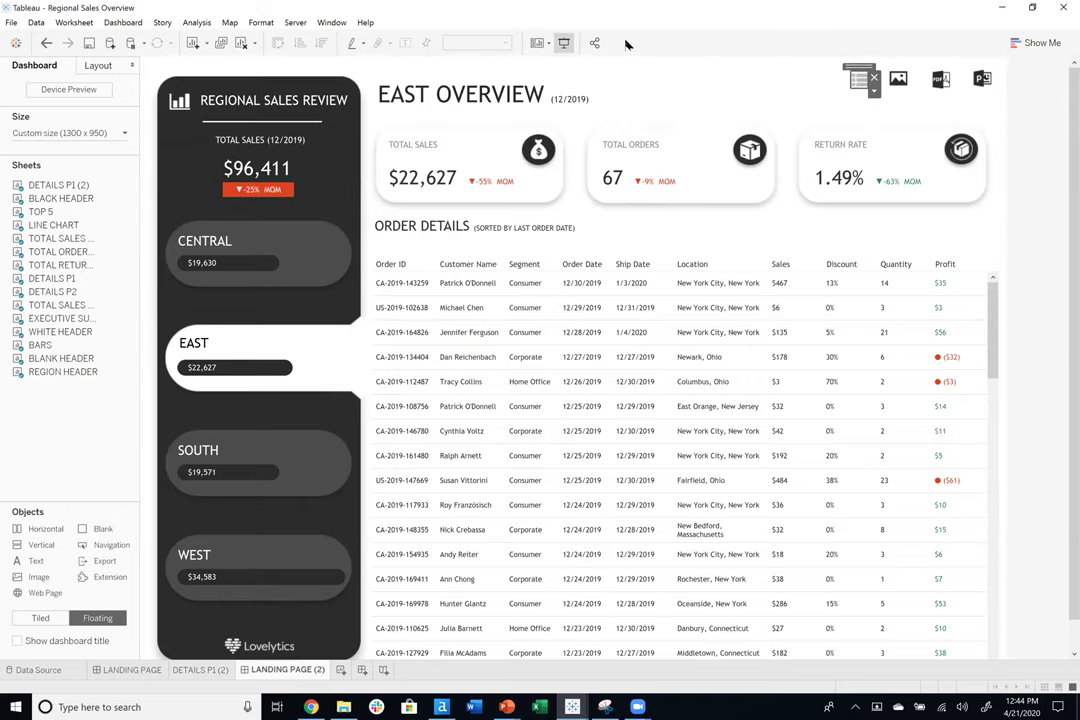
Test the show/hide button in presentation mode by toggling the expanded order details, and return to editing with the container hidden.
{"action": "left_click", "coordinate": [564, 43]}
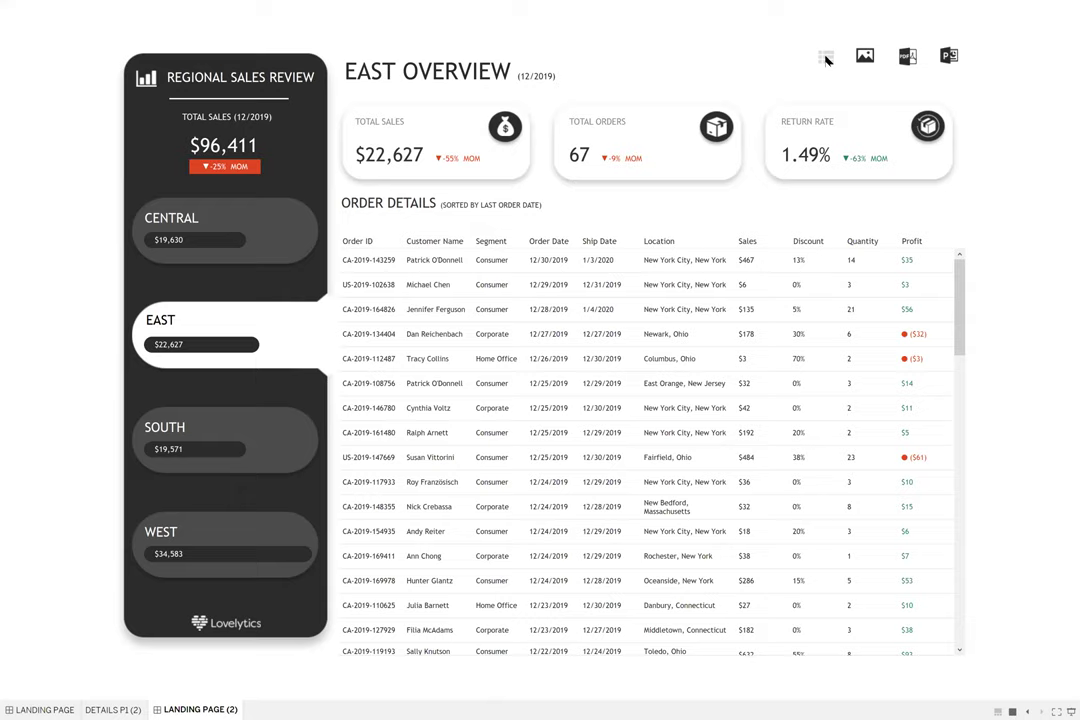
{"action": "left_click", "coordinate": [826, 58]}
{"action": "left_click", "coordinate": [826, 58]}
{"action": "left_click", "coordinate": [826, 58]}
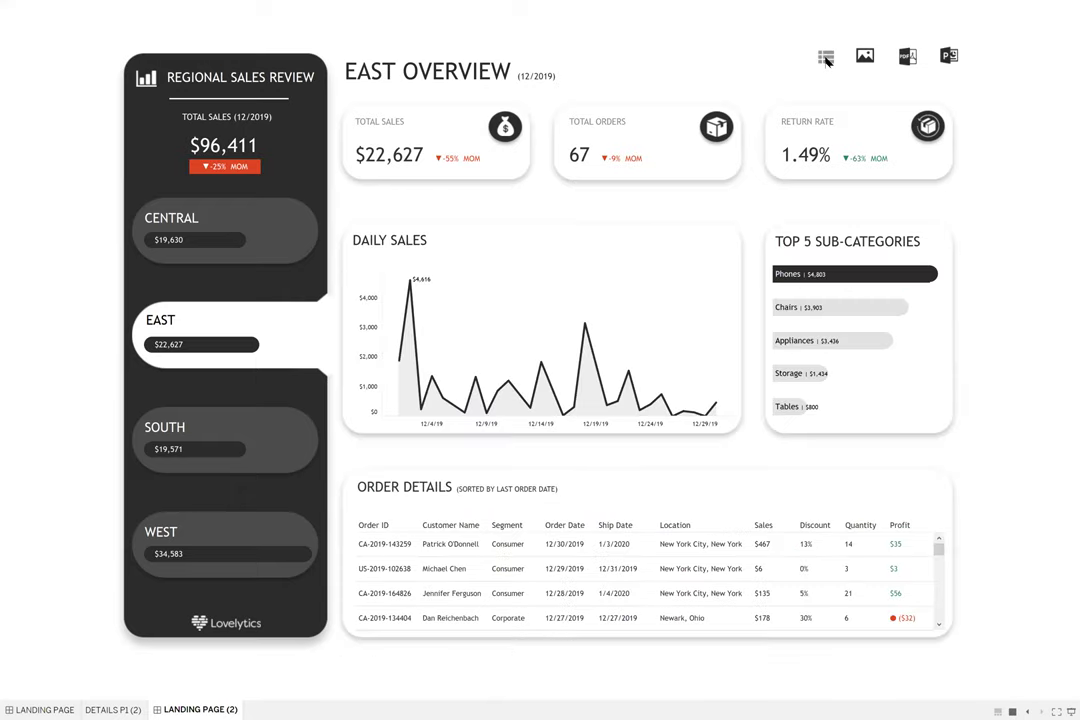
{"action": "left_click", "coordinate": [826, 58]}
{"action": "left_click", "coordinate": [826, 58]}
{"action": "key", "text": "Escape"}
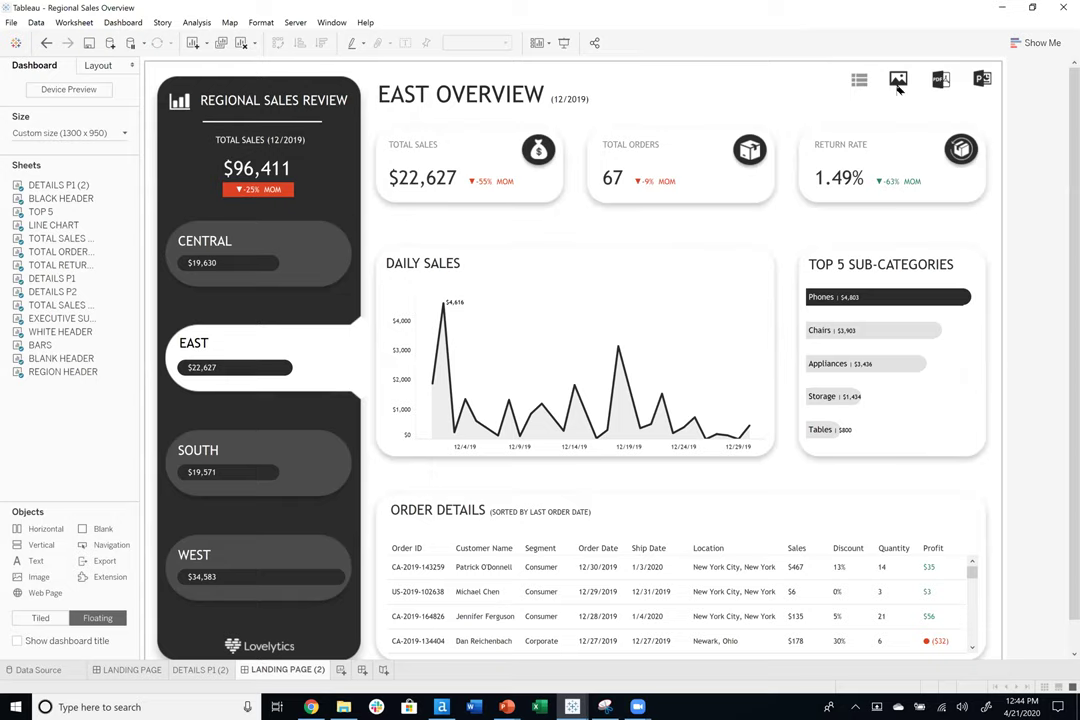
Fine-tune the position of the show/hide button beside the image export icon.
{"action": "left_click", "coordinate": [860, 78]}
{"action": "left_click_drag", "start_coordinate": [862, 70], "coordinate": [860, 67]}
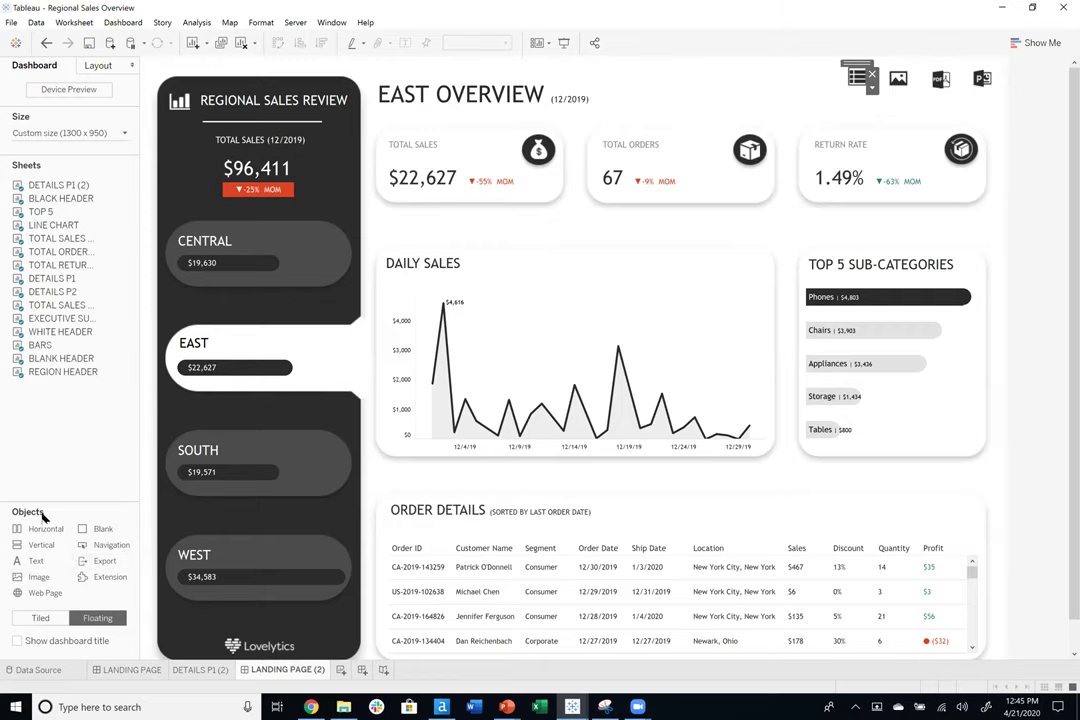
Add a floating Export object beside the EAST OVERVIEW title and set it to export to PDF.
{"action": "left_click_drag", "start_coordinate": [136, 561], "coordinate": [617, 100]}
{"action": "left_click", "coordinate": [704, 117]}
{"action": "left_click", "coordinate": [716, 134]}
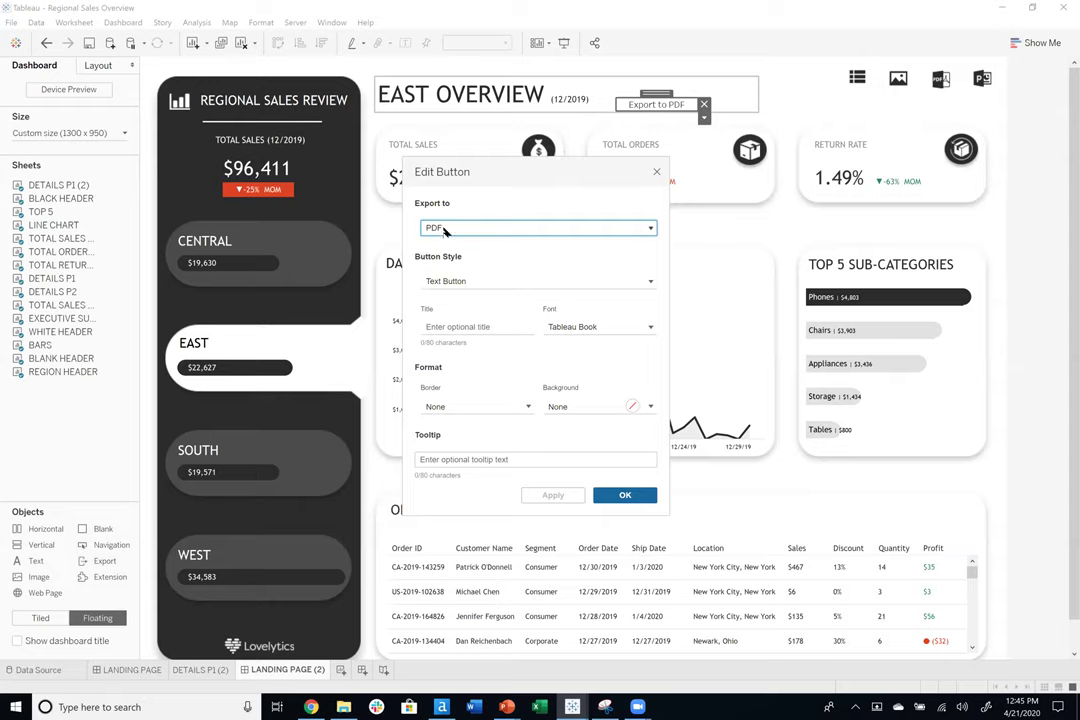
{"action": "left_click", "coordinate": [455, 230]}
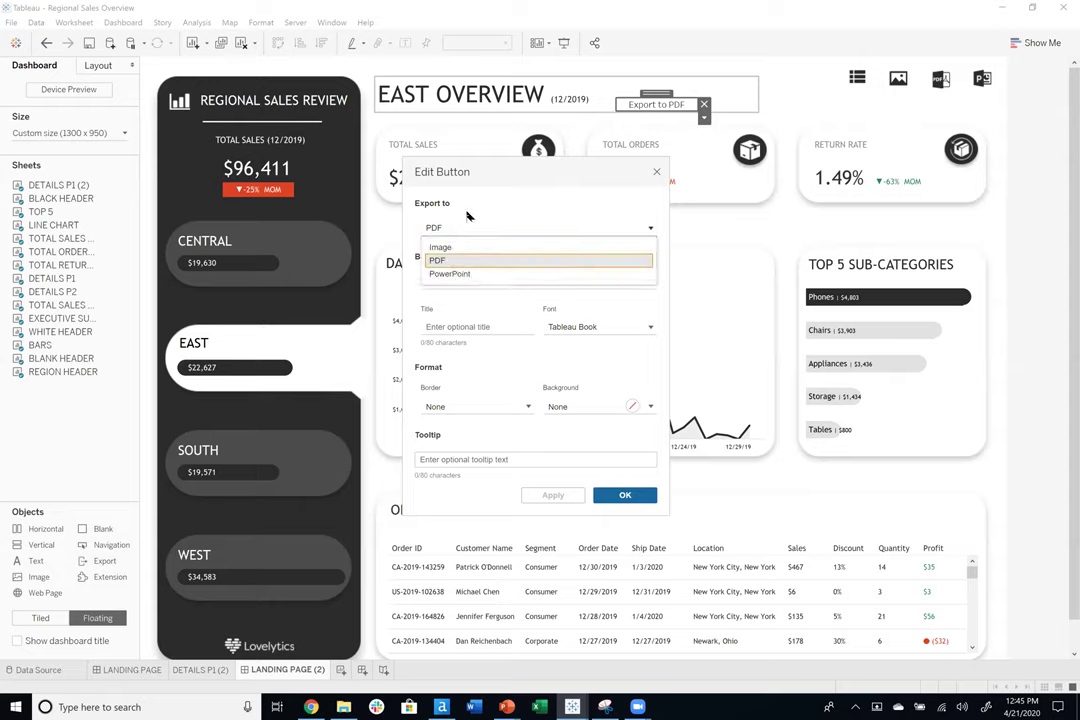
{"action": "left_click", "coordinate": [479, 262]}
Change the export button to an Image Button using pdf-file-format-symbol (1).png.
{"action": "left_click", "coordinate": [476, 281]}
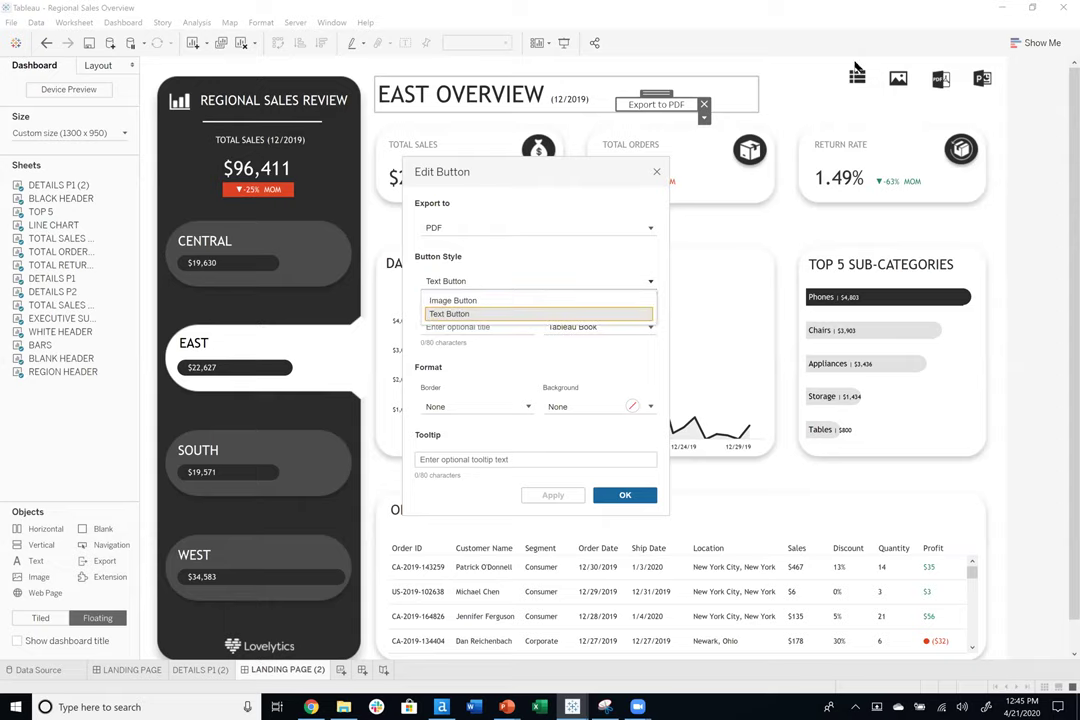
{"action": "left_click", "coordinate": [515, 301]}
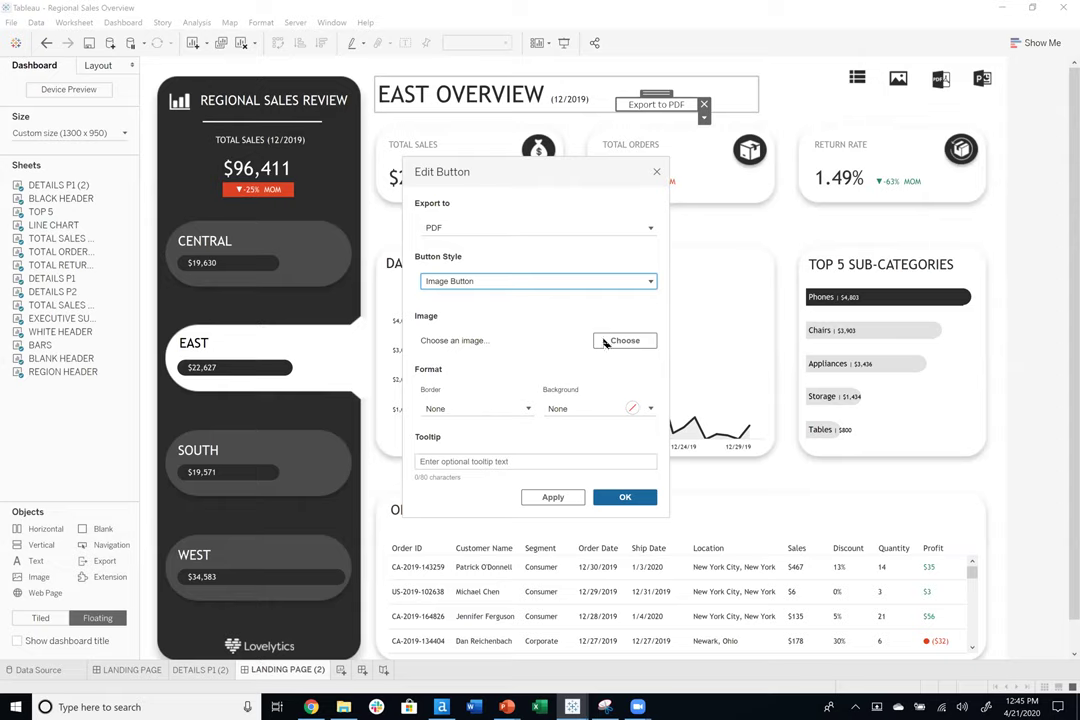
{"action": "left_click", "coordinate": [624, 341]}
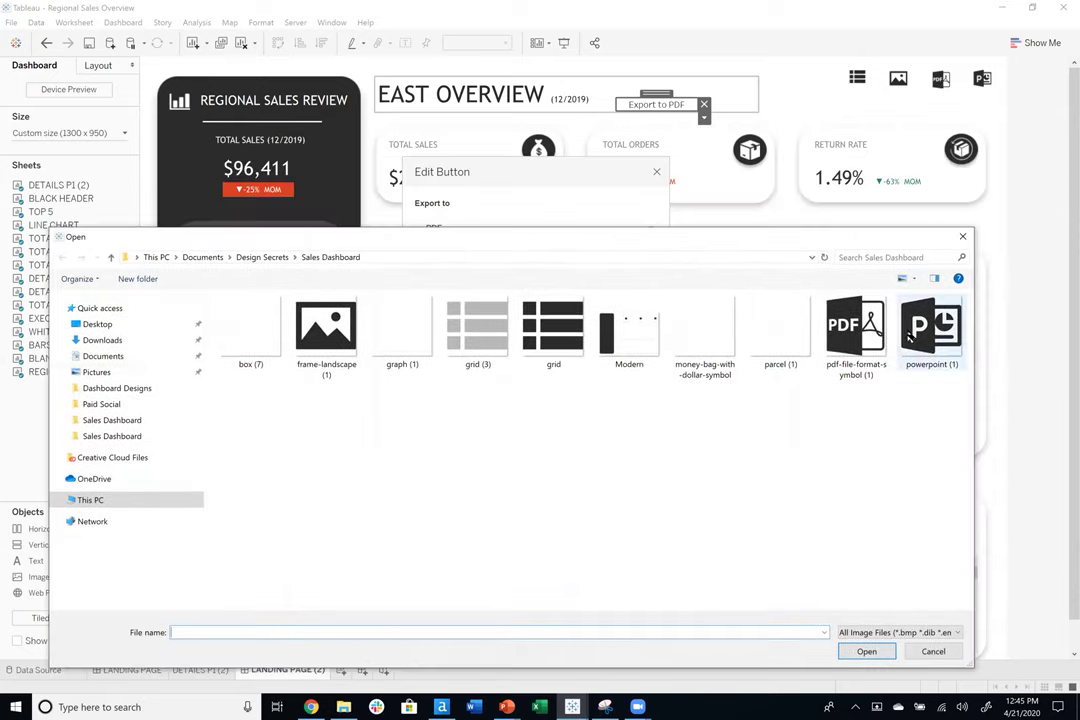
{"action": "left_click", "coordinate": [856, 332]}
{"action": "left_click", "coordinate": [867, 651]}
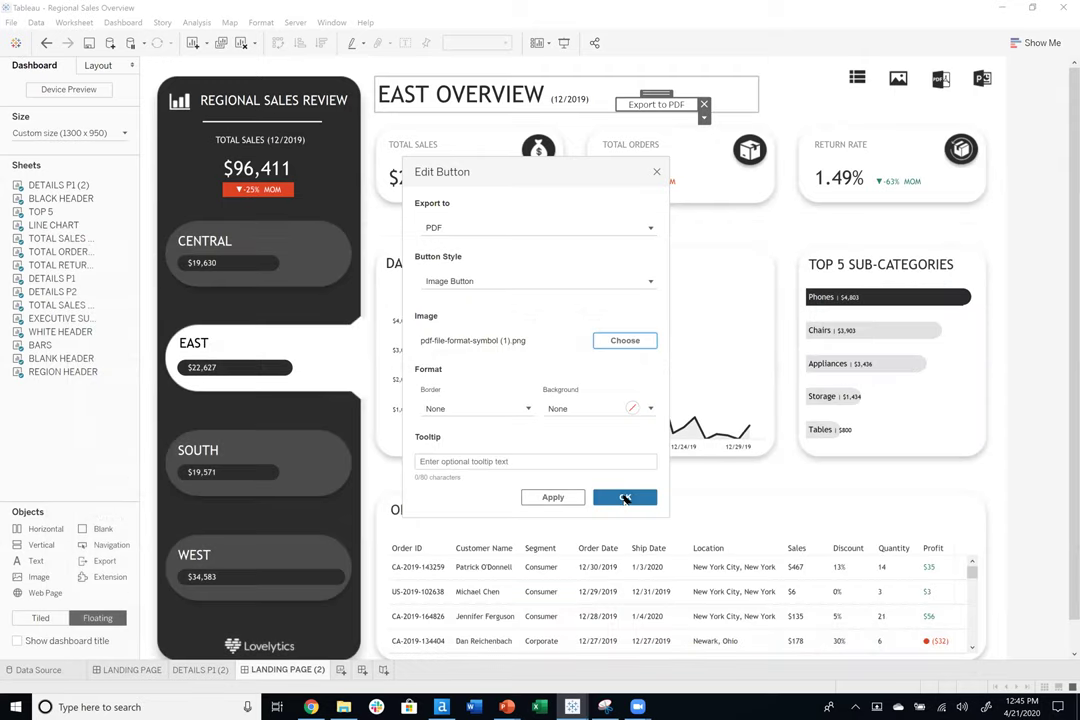
{"action": "key", "text": "Return"}
Move the new PDF export button over to the existing export icons and remove it from the dashboard.
{"action": "left_click_drag", "start_coordinate": [697, 109], "coordinate": [910, 95]}
{"action": "left_click", "coordinate": [930, 108]}
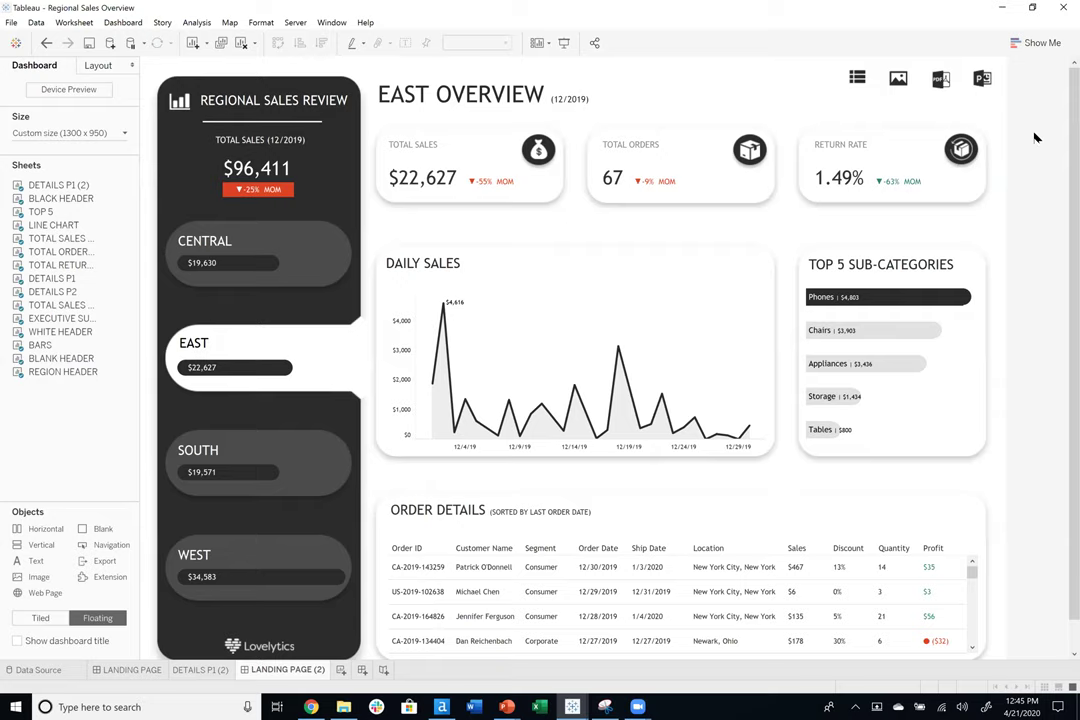
Switch to the Design Secrets Walk Through workbook and move the transparent overlay sheet aside from the regional panel on Filled in Part 1.
{"action": "left_click", "coordinate": [585, 709]}
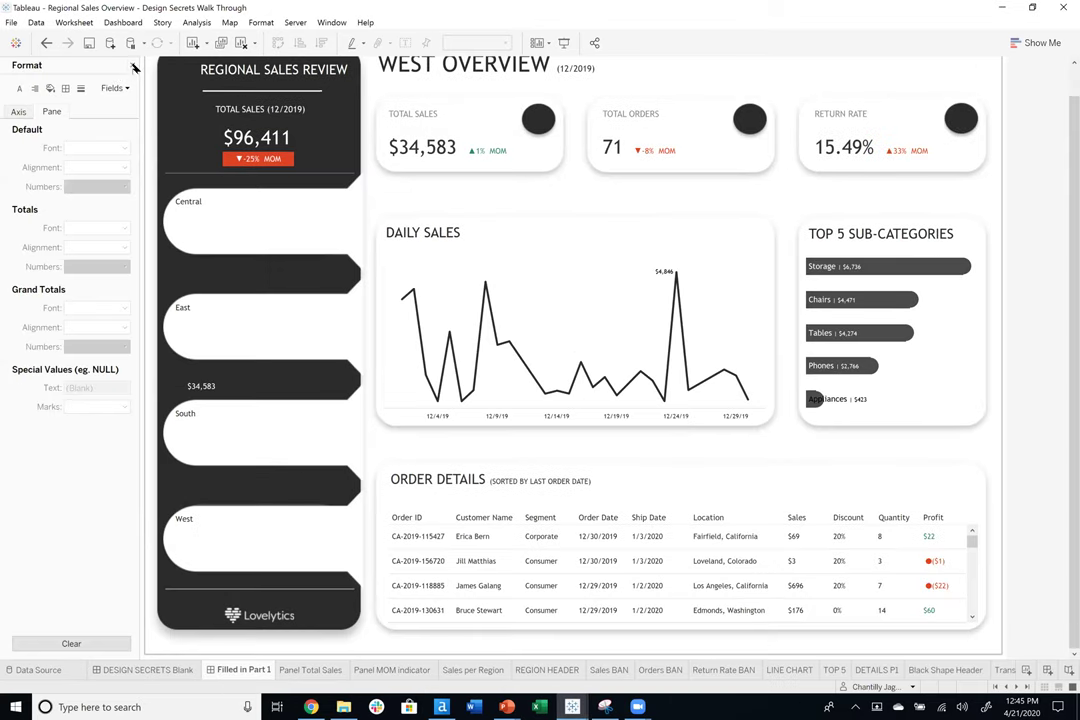
{"action": "left_click", "coordinate": [134, 66]}
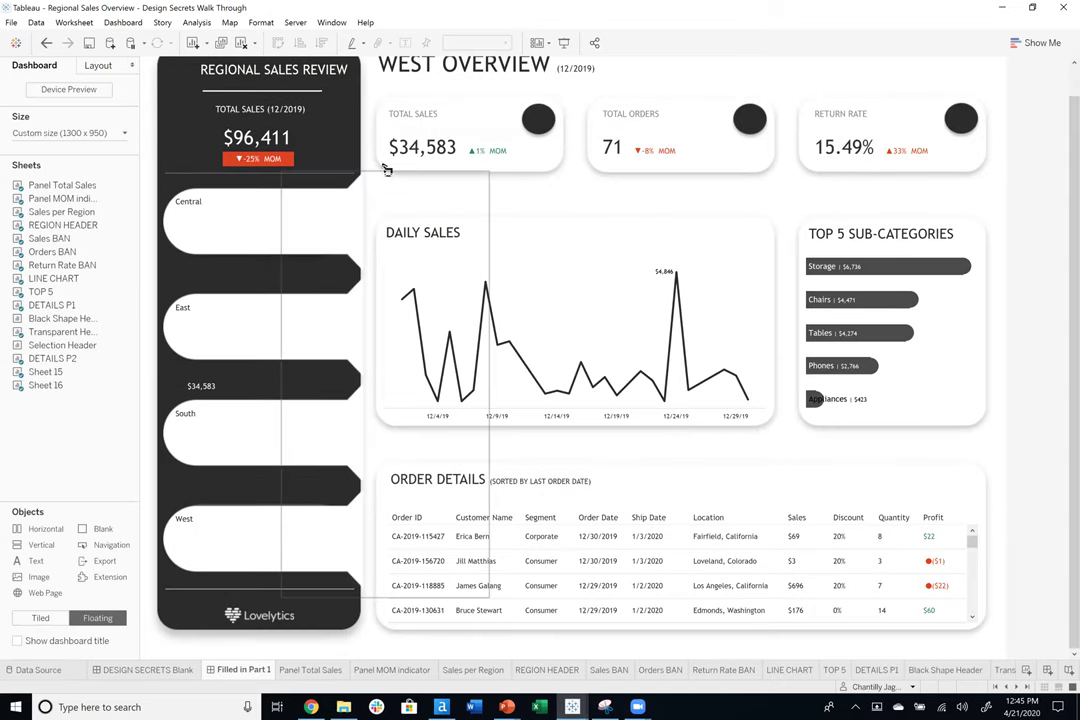
{"action": "left_click", "coordinate": [378, 169]}
{"action": "left_click_drag", "start_coordinate": [378, 169], "coordinate": [404, 171]}
{"action": "left_click", "coordinate": [416, 306]}
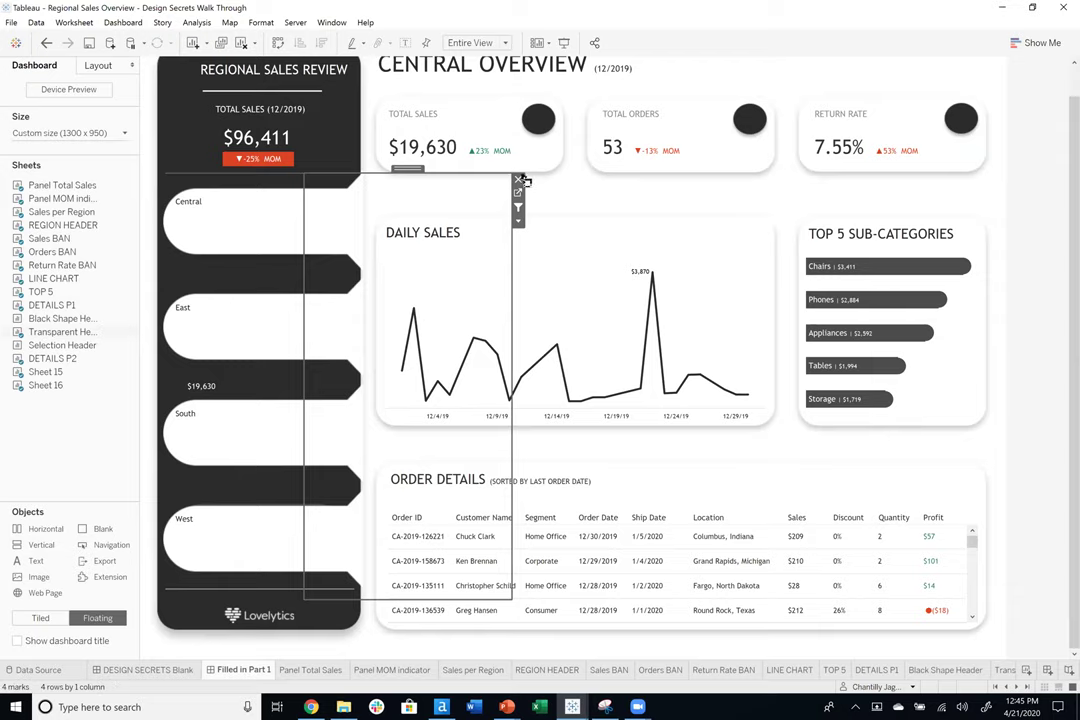
{"action": "mouse_move", "coordinate": [437, 497]}
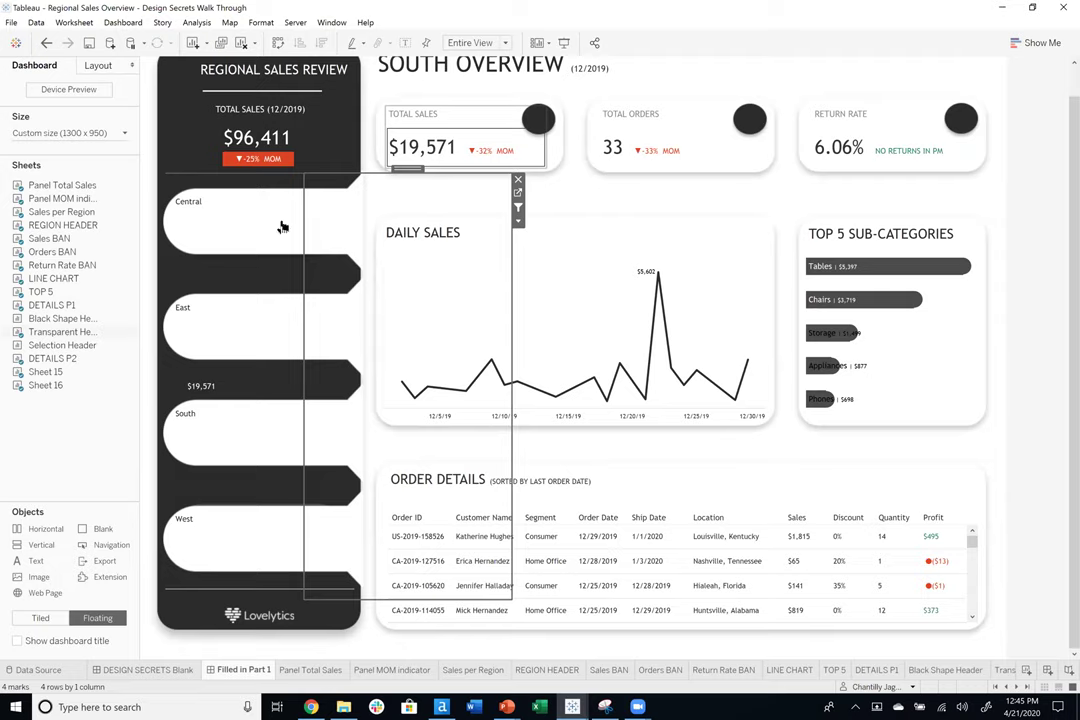
Clear the white shape, sales bar and dark shape sheets from the regional sales panel.
{"action": "left_click", "coordinate": [268, 279]}
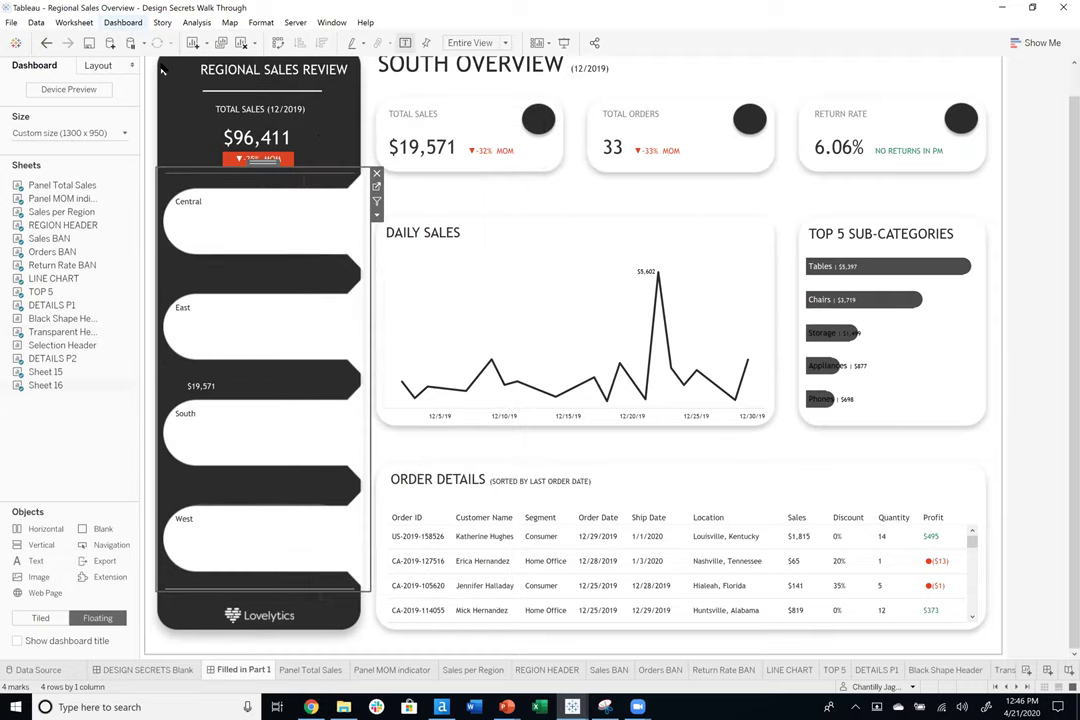
{"action": "left_click_drag", "start_coordinate": [283, 183], "coordinate": [366, 175]}
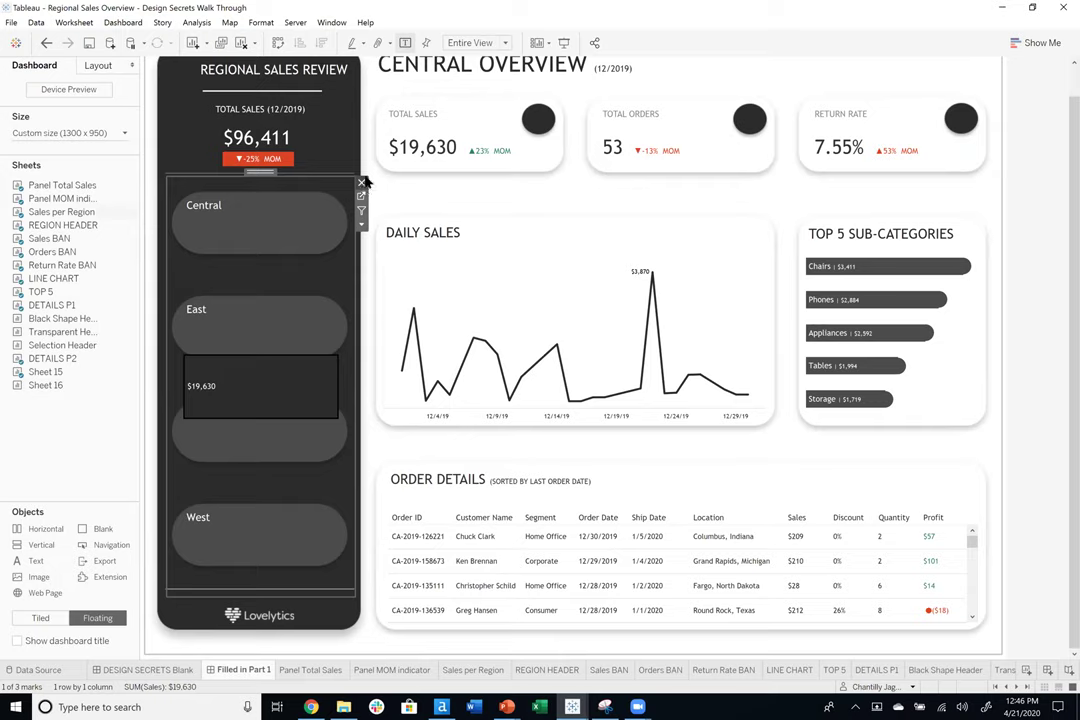
{"action": "left_click", "coordinate": [342, 196]}
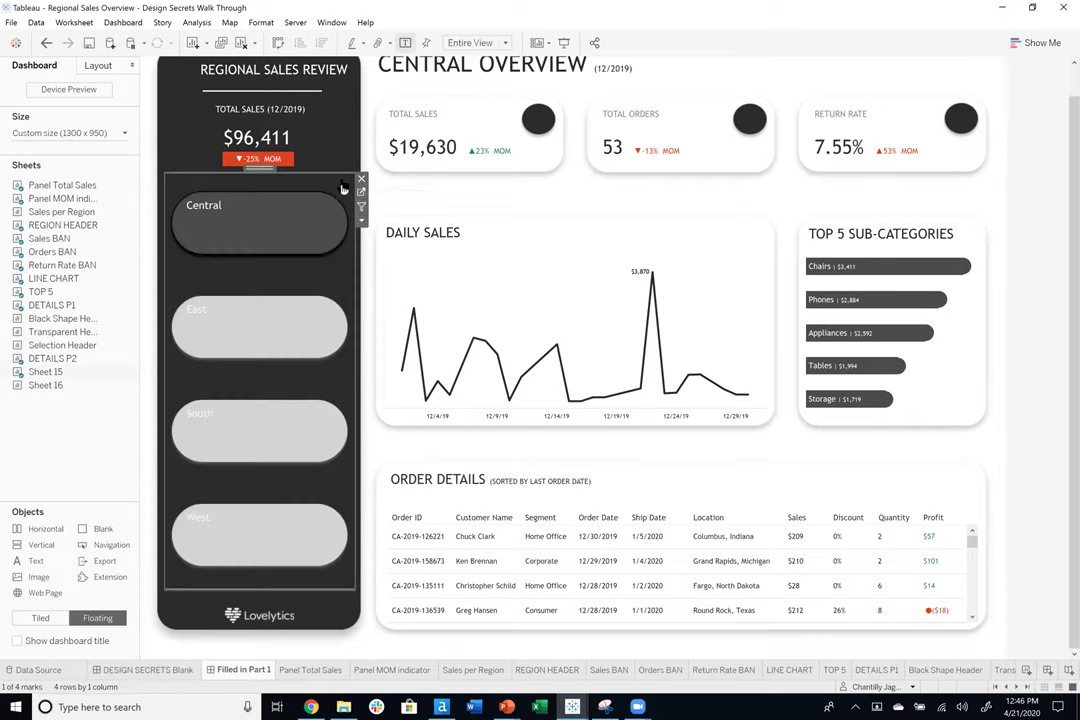
{"action": "left_click", "coordinate": [361, 180]}
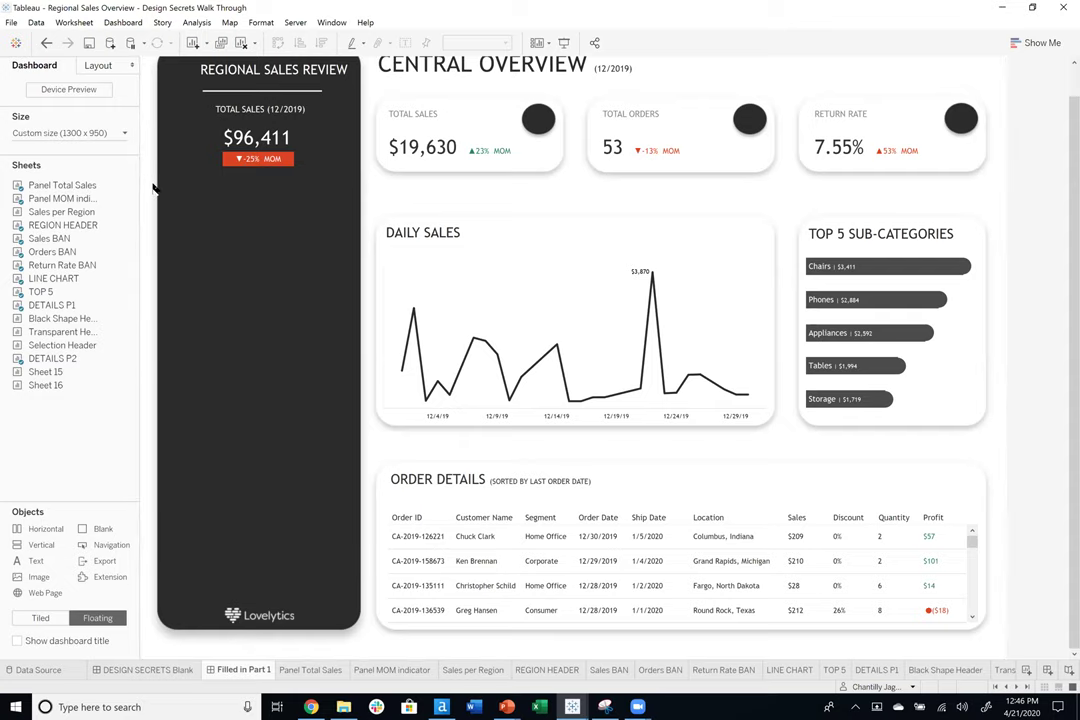
Add the Black Shape Header sheet as a floating item and size it to fill the dark regional panel below the total sales.
{"action": "left_click_drag", "start_coordinate": [154, 189], "coordinate": [157, 189]}
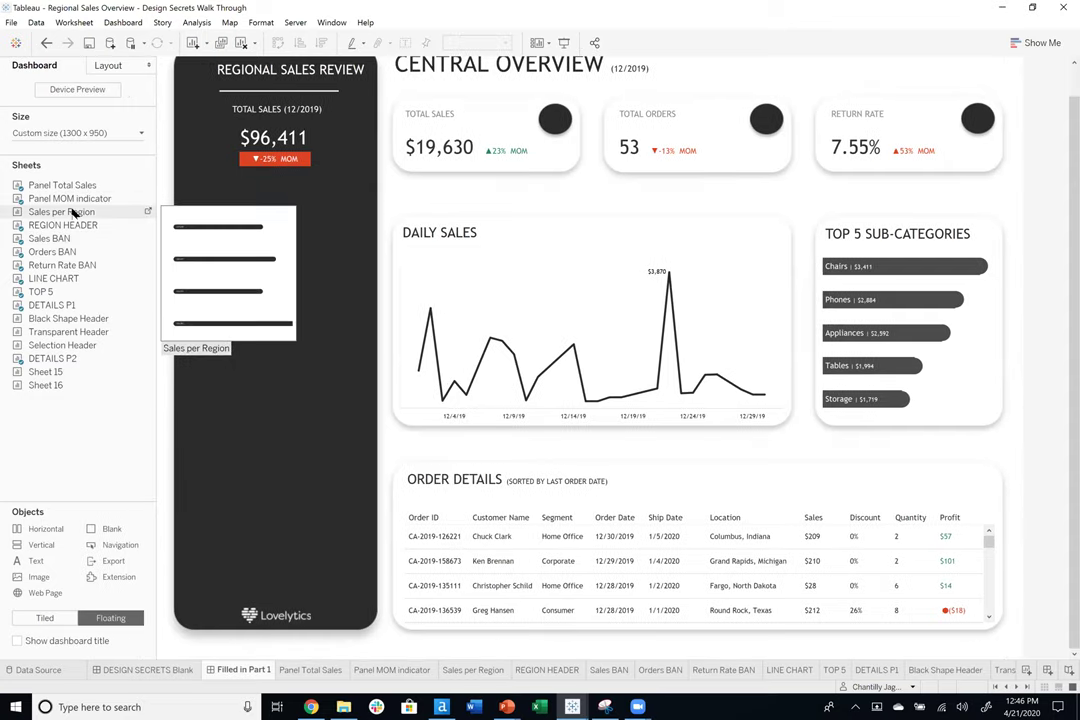
{"action": "left_click", "coordinate": [68, 318]}
{"action": "mouse_move", "coordinate": [193, 201]}
{"action": "left_mouse_down"}
{"action": "mouse_move", "coordinate": [193, 229]}
{"action": "mouse_move", "coordinate": [191, 193]}
{"action": "left_mouse_up"}
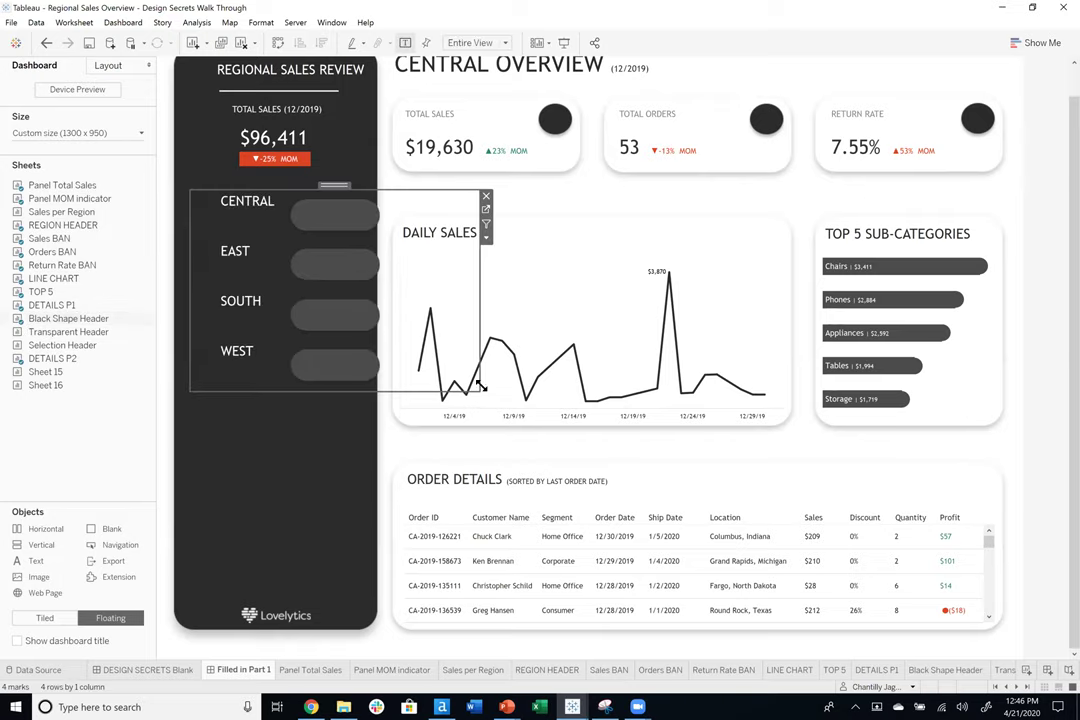
{"action": "left_click_drag", "start_coordinate": [478, 388], "coordinate": [372, 582]}
{"action": "left_click_drag", "start_coordinate": [191, 191], "coordinate": [183, 176]}
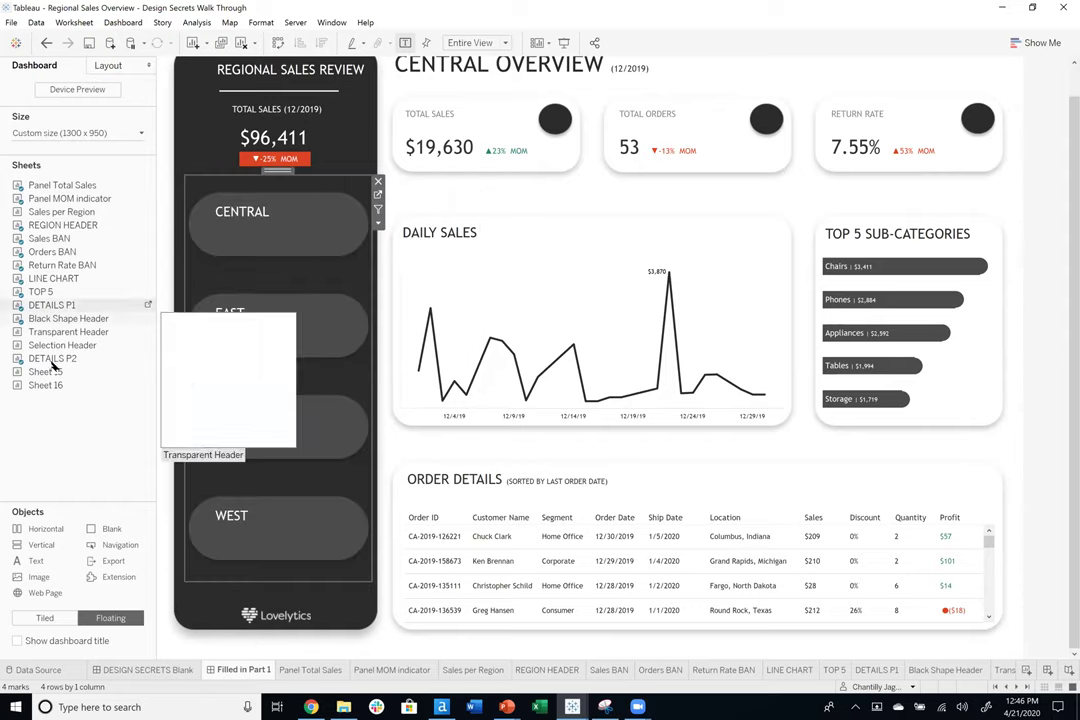
Float the Sales per Region sheet over the region shapes, set it to Entire View, and resize it to match the panel.
{"action": "left_click_drag", "start_coordinate": [68, 213], "coordinate": [190, 182]}
{"action": "right_click", "coordinate": [213, 189]}
{"action": "left_click", "coordinate": [267, 222]}
{"action": "left_click", "coordinate": [475, 42]}
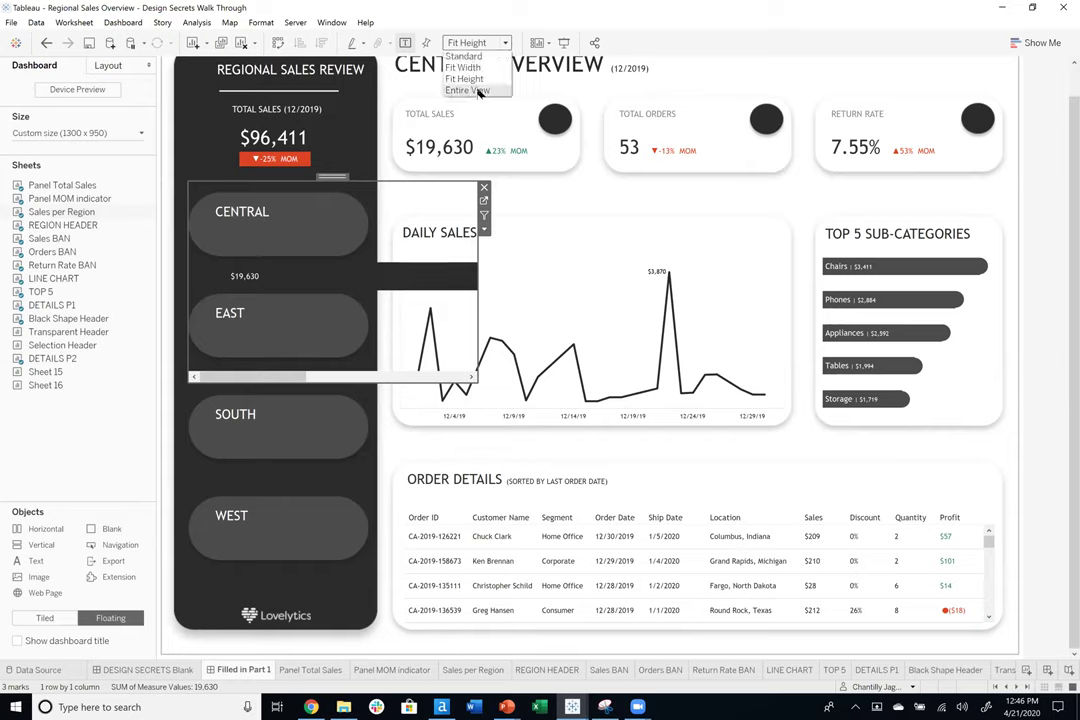
{"action": "left_click", "coordinate": [400, 81]}
{"action": "left_click_drag", "start_coordinate": [475, 380], "coordinate": [368, 591]}
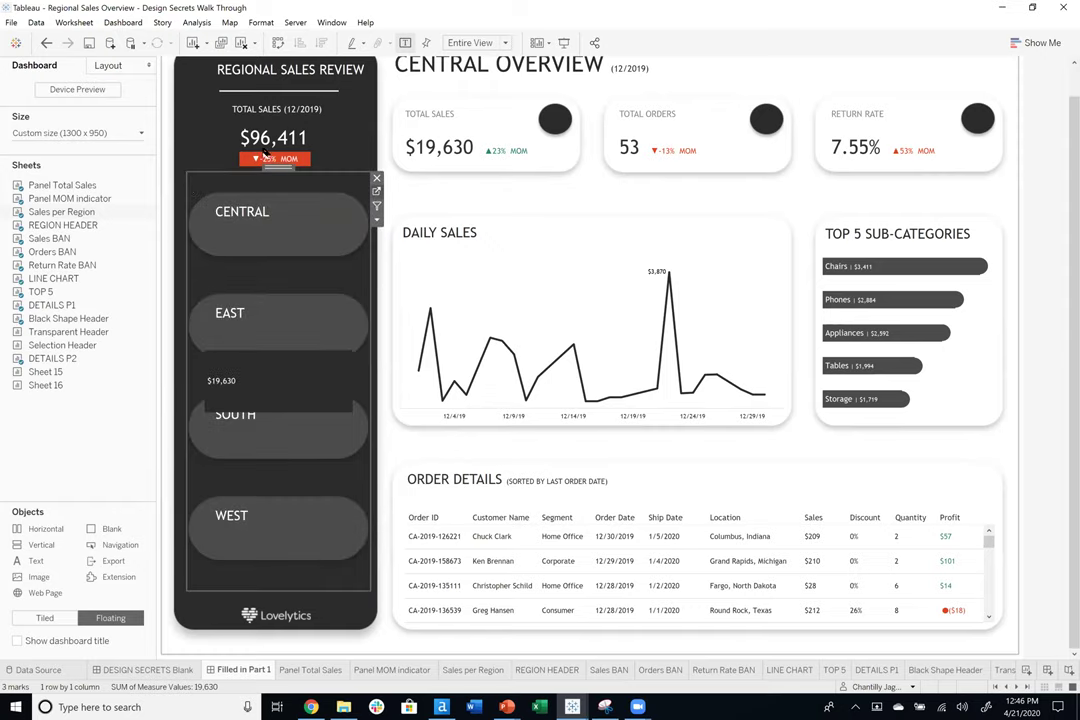
Inspect the Sales per Region sheet's bars on its own worksheet and return to the Filled in Part 1 dashboard.
{"action": "left_click", "coordinate": [376, 193]}
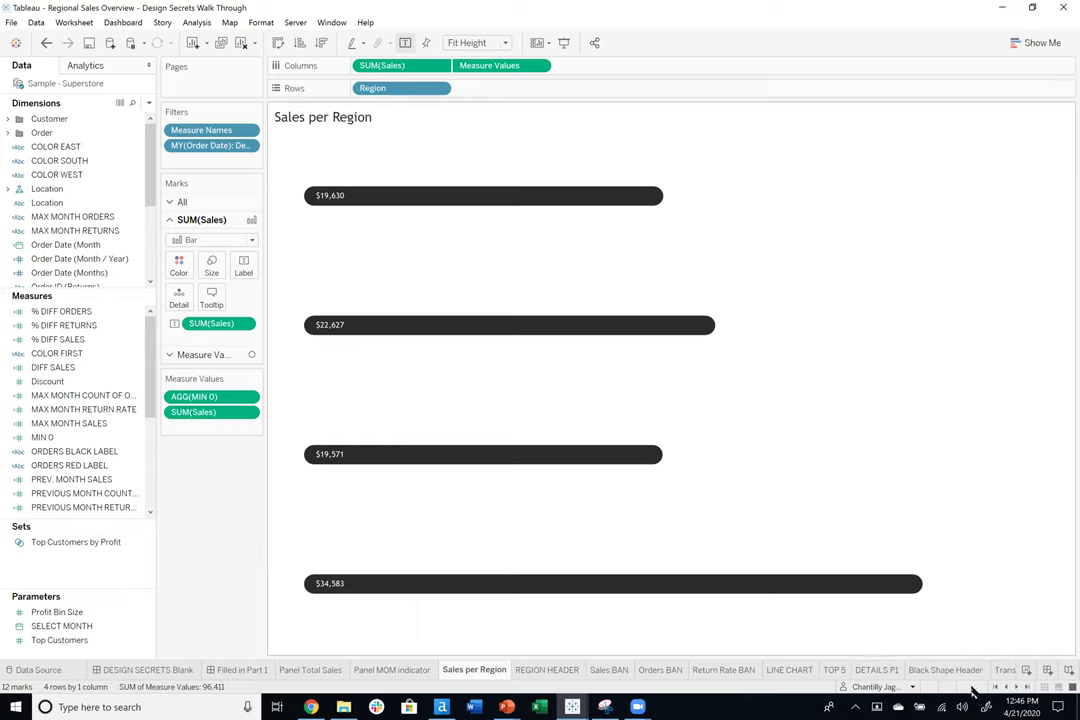
{"action": "left_click", "coordinate": [1029, 688]}
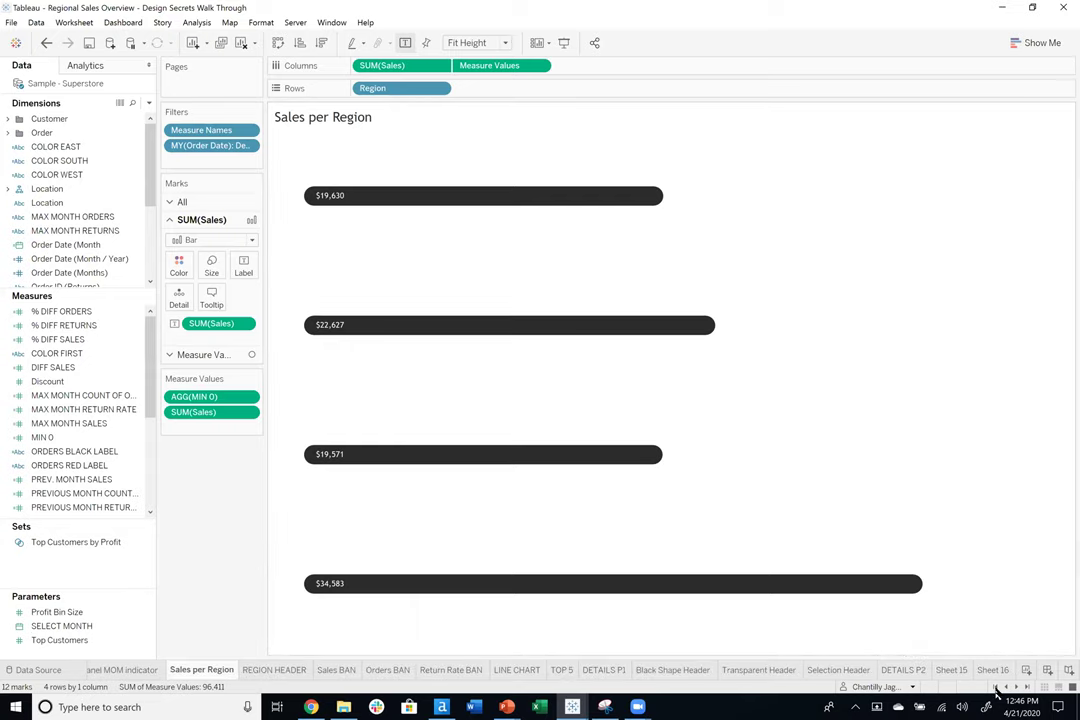
{"action": "left_click", "coordinate": [997, 689]}
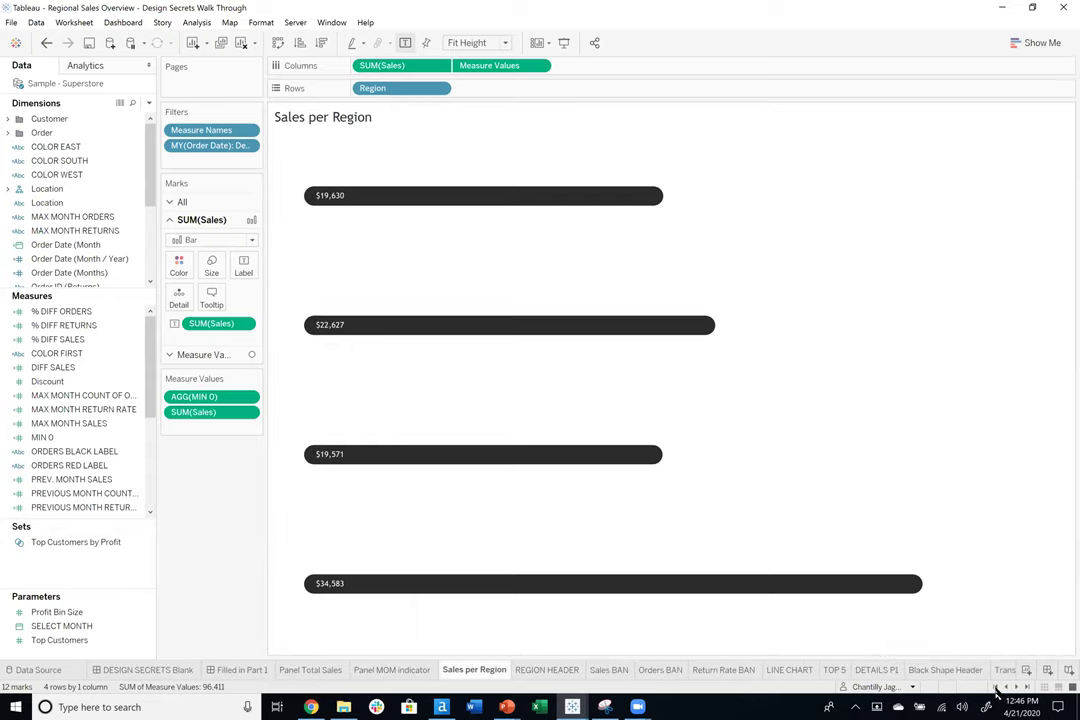
{"action": "left_click", "coordinate": [240, 670]}
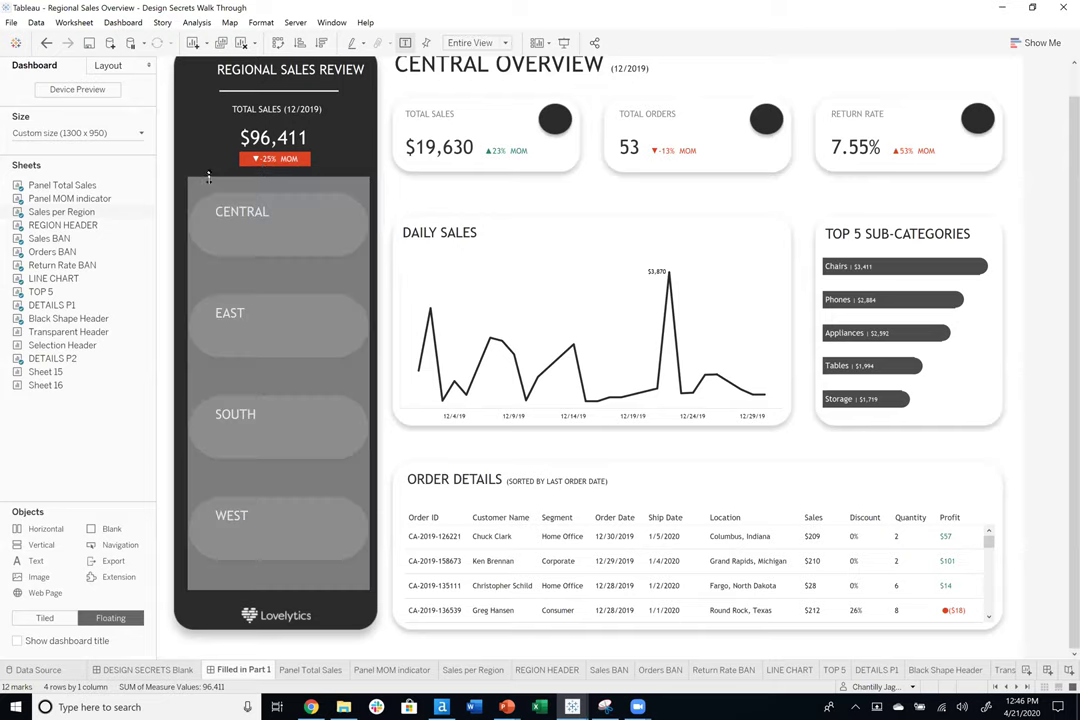
Move and shorten the floating Sales per Region sheet so each bar sits inside its region shape.
{"action": "left_click_drag", "start_coordinate": [277, 166], "coordinate": [276, 178]}
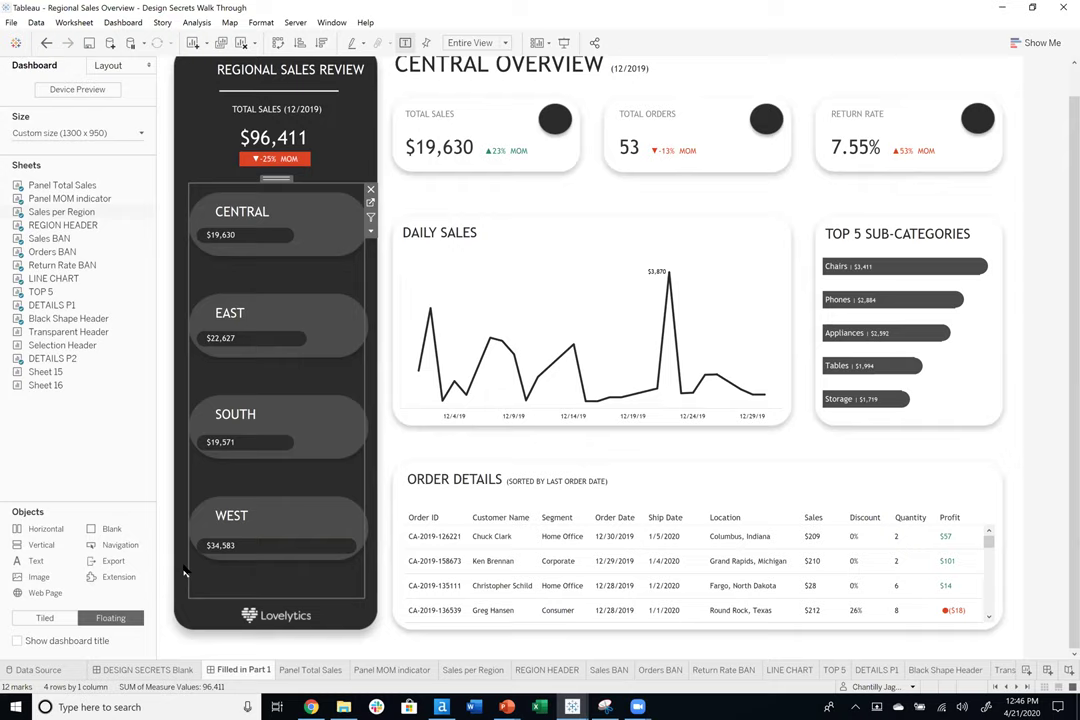
{"action": "left_click_drag", "start_coordinate": [188, 564], "coordinate": [193, 566]}
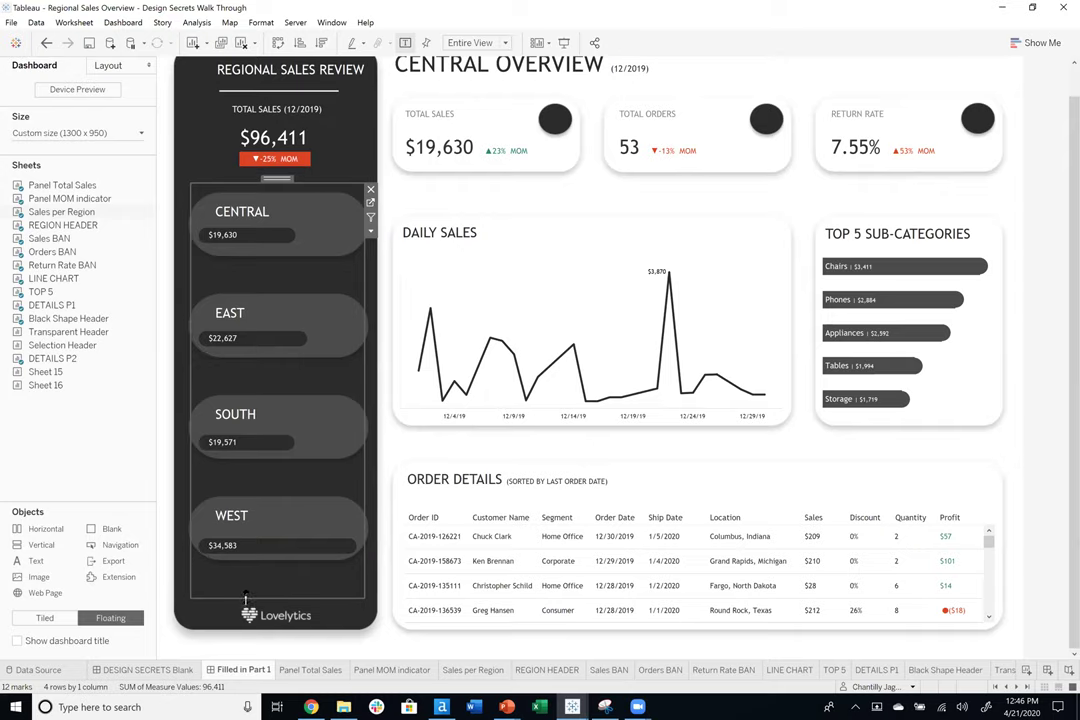
{"action": "left_click_drag", "start_coordinate": [250, 597], "coordinate": [248, 589]}
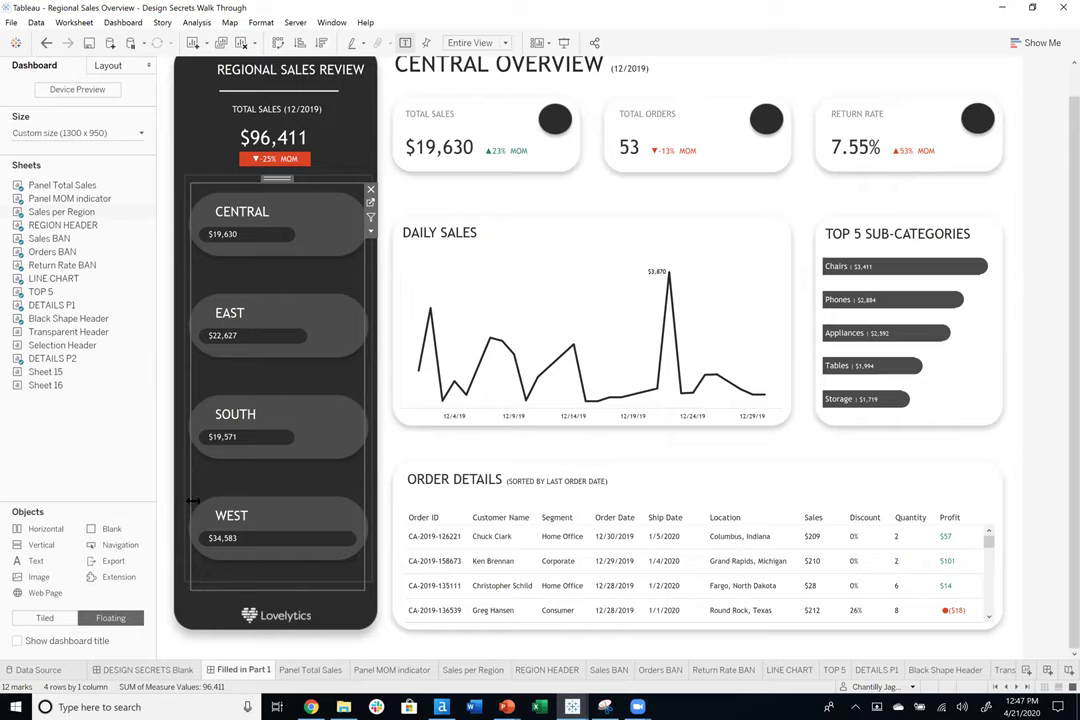
Float the Selection Header sheet over the regional sales panel and hide its title.
{"action": "left_click_drag", "start_coordinate": [88, 224], "coordinate": [73, 300]}
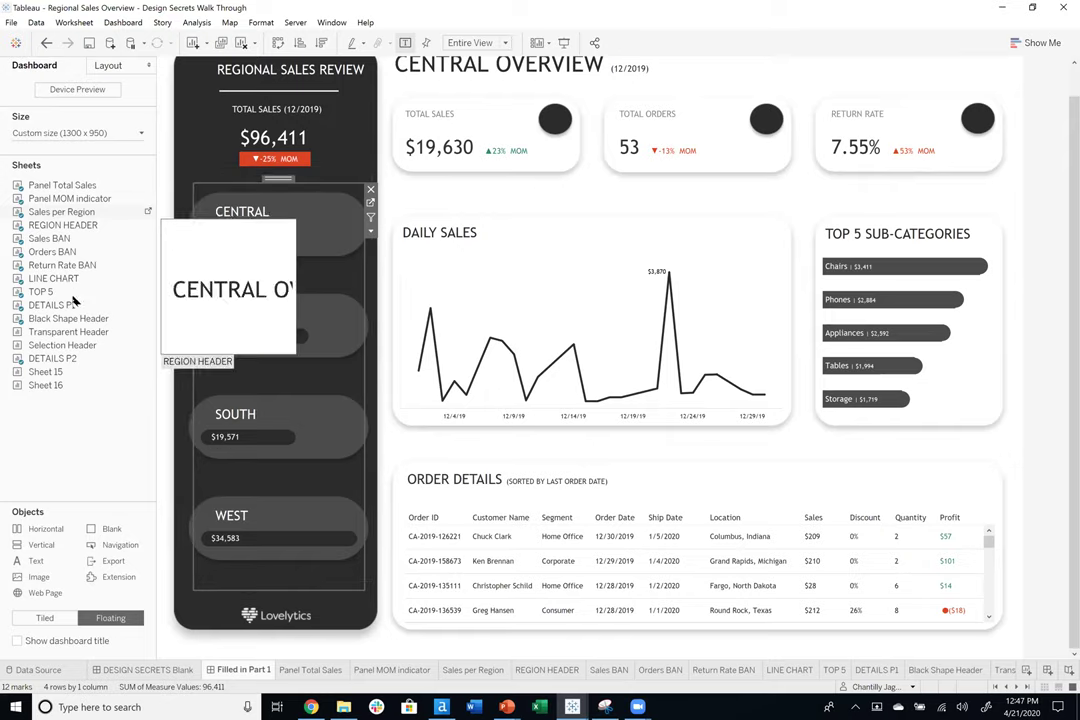
{"action": "mouse_move", "coordinate": [66, 345]}
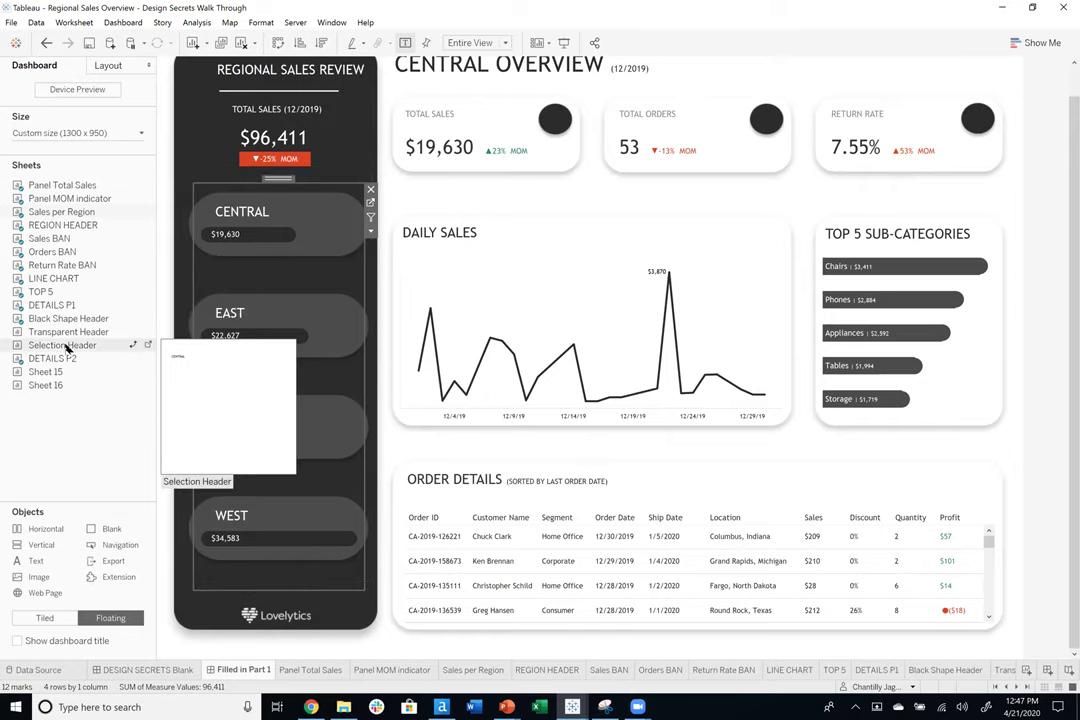
{"action": "left_click_drag", "start_coordinate": [88, 333], "coordinate": [191, 186]}
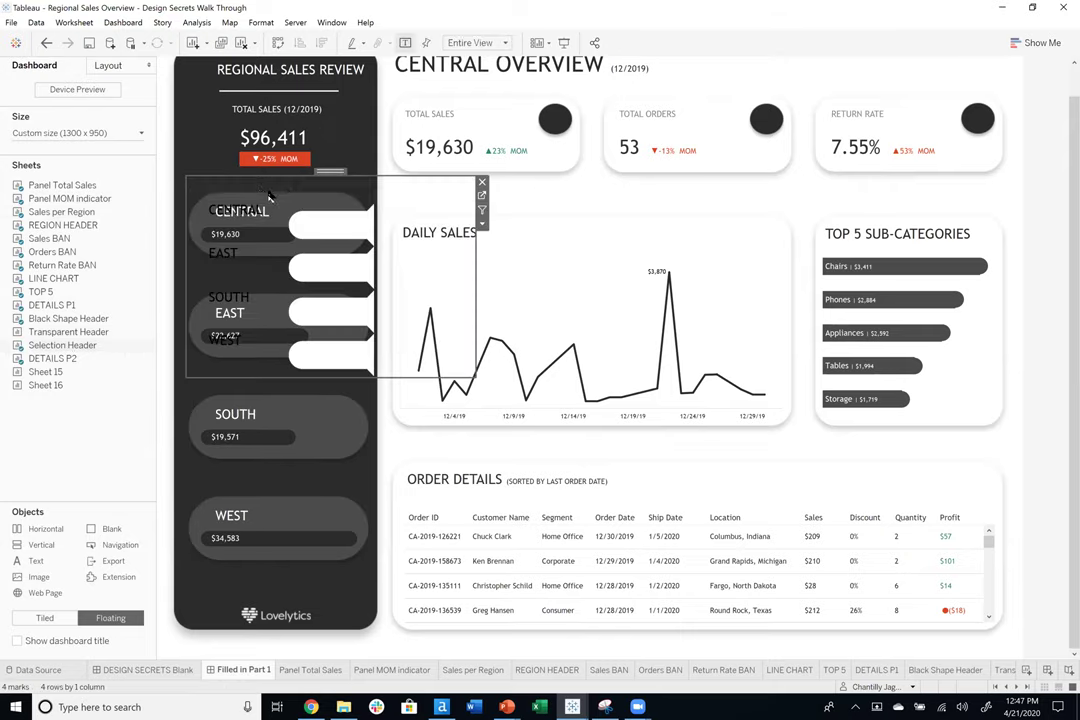
{"action": "right_click", "coordinate": [258, 192]}
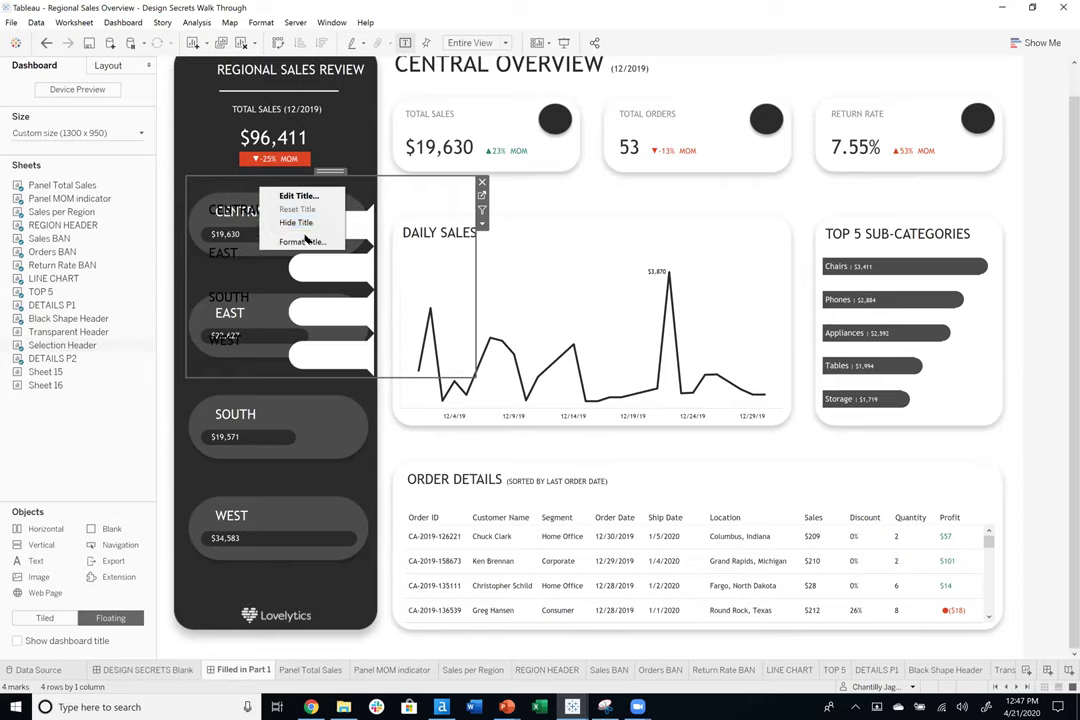
{"action": "left_click", "coordinate": [307, 224]}
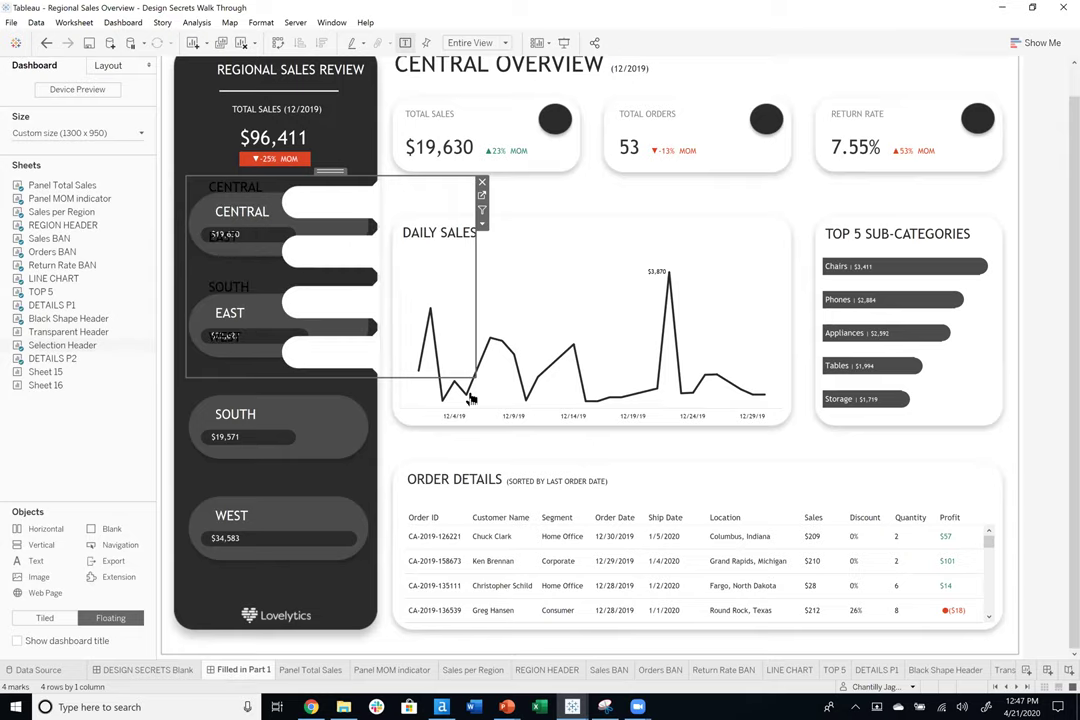
Resize the Selection Header sheet to span the dark panel from below the total sales to above the logo.
{"action": "left_click_drag", "start_coordinate": [369, 546], "coordinate": [376, 601]}
{"action": "left_click_drag", "start_coordinate": [190, 188], "coordinate": [180, 177]}
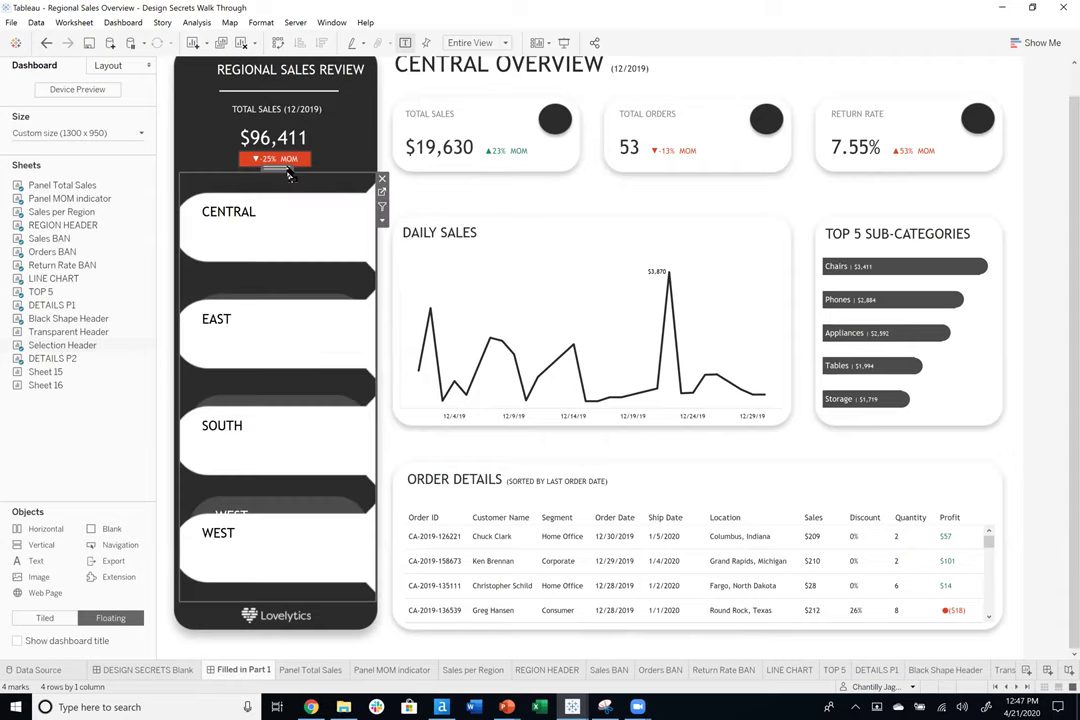
{"action": "left_click_drag", "start_coordinate": [286, 168], "coordinate": [292, 169]}
{"action": "left_click", "coordinate": [380, 272]}
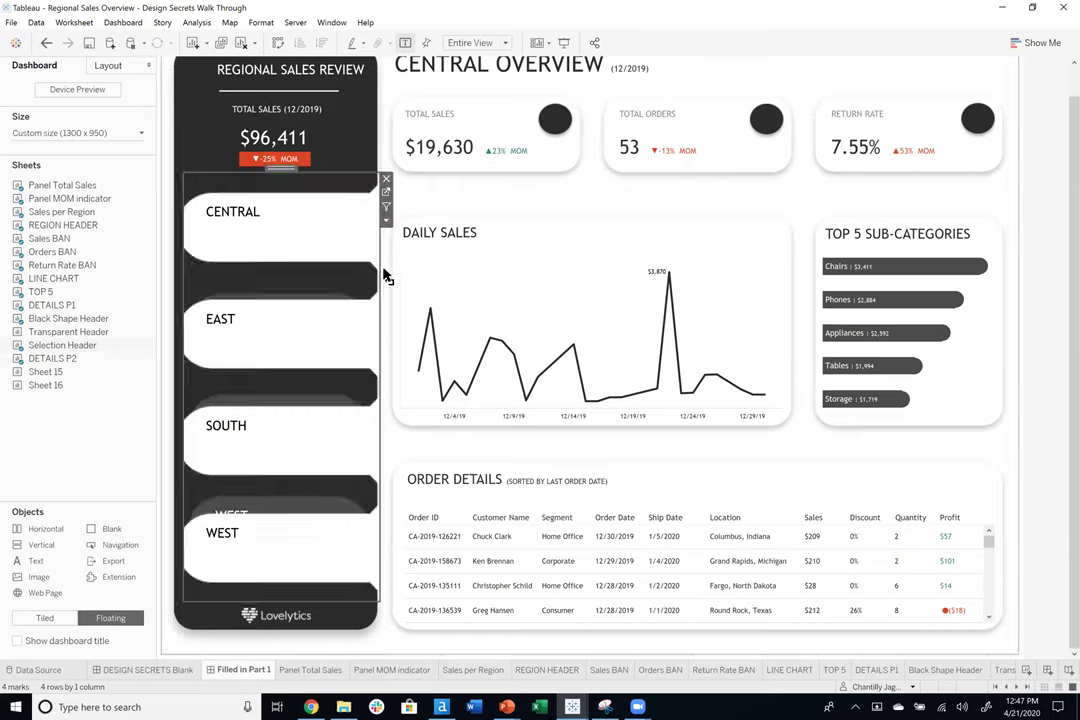
{"action": "left_click_drag", "start_coordinate": [185, 280], "coordinate": [172, 272]}
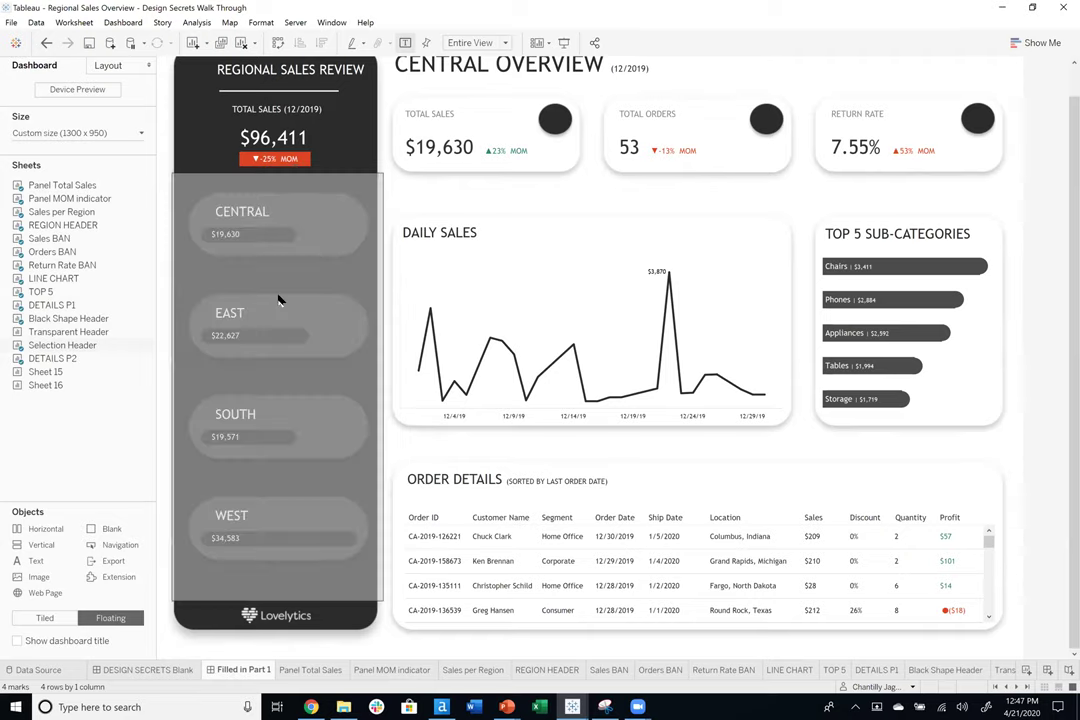
{"action": "left_click", "coordinate": [272, 210]}
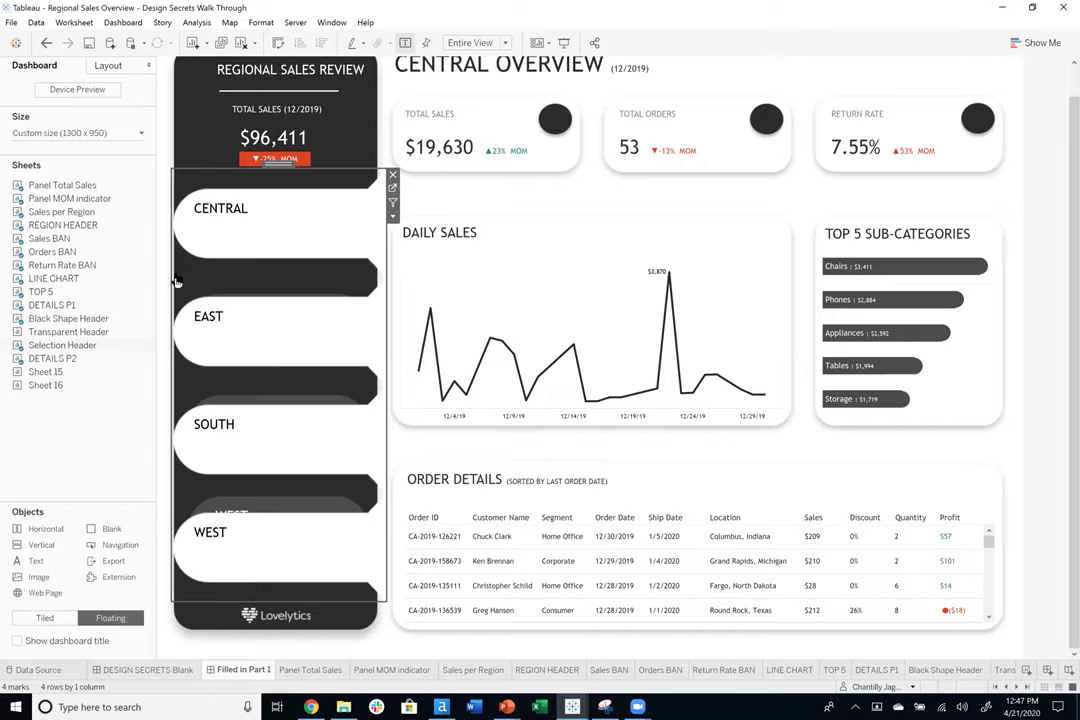
{"action": "left_click_drag", "start_coordinate": [173, 278], "coordinate": [186, 278]}
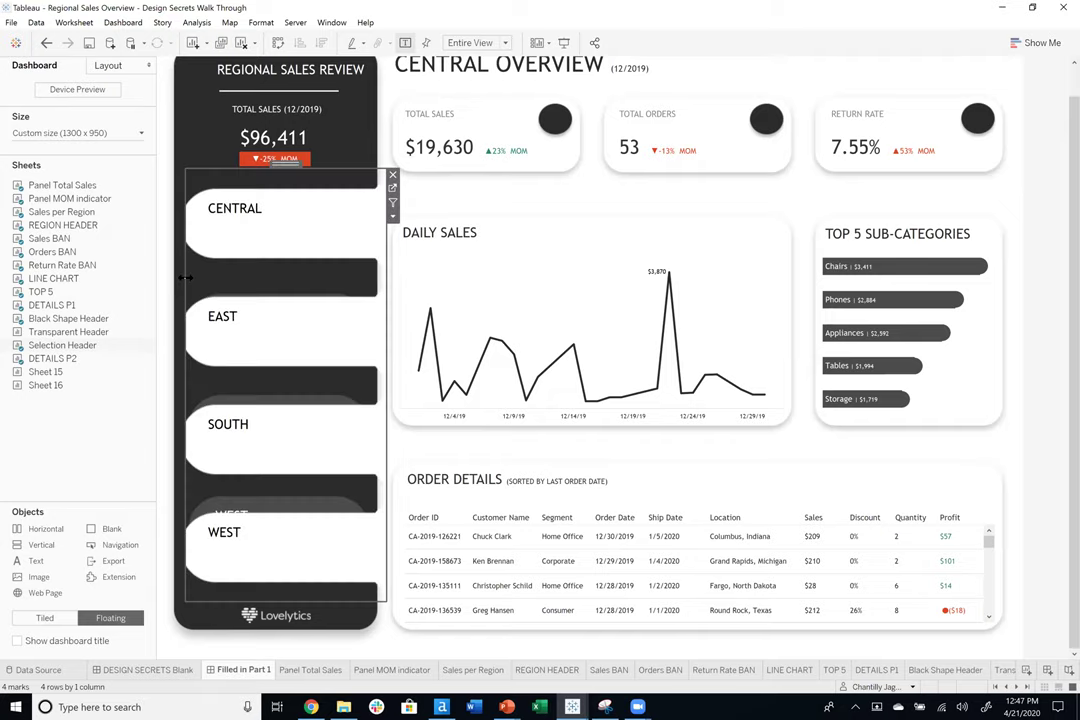
Fine-tune the Selection Header's position, height and width so its white shapes cover the four dark region shapes.
{"action": "left_click_drag", "start_coordinate": [284, 163], "coordinate": [285, 161]}
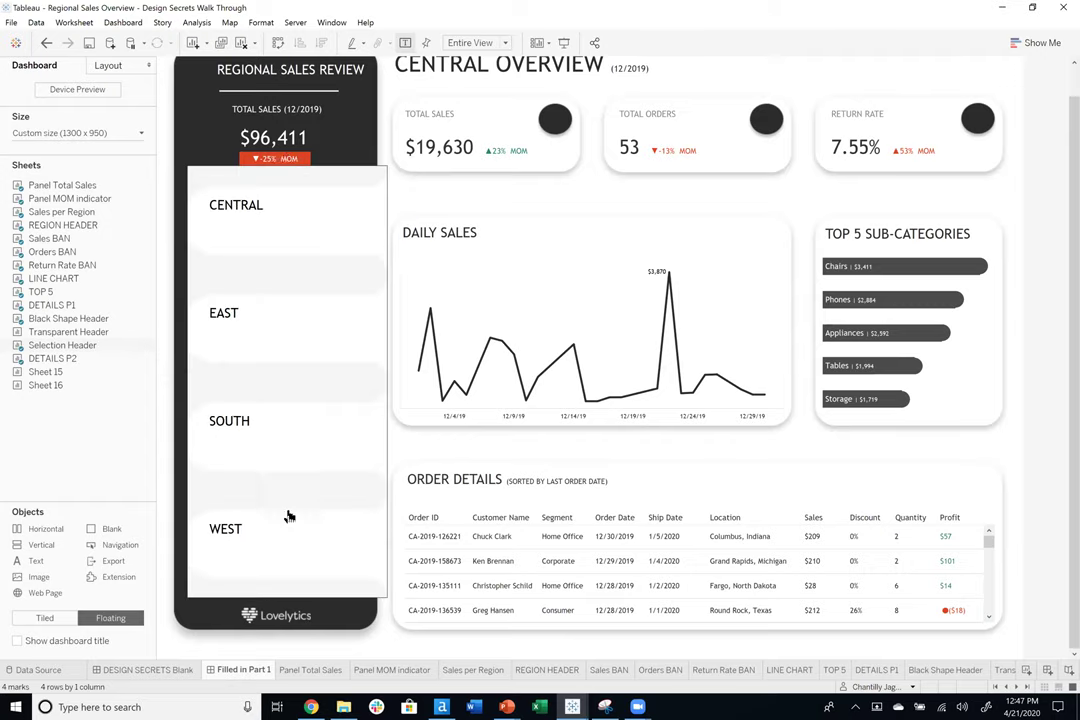
{"action": "left_click_drag", "start_coordinate": [275, 598], "coordinate": [274, 591]}
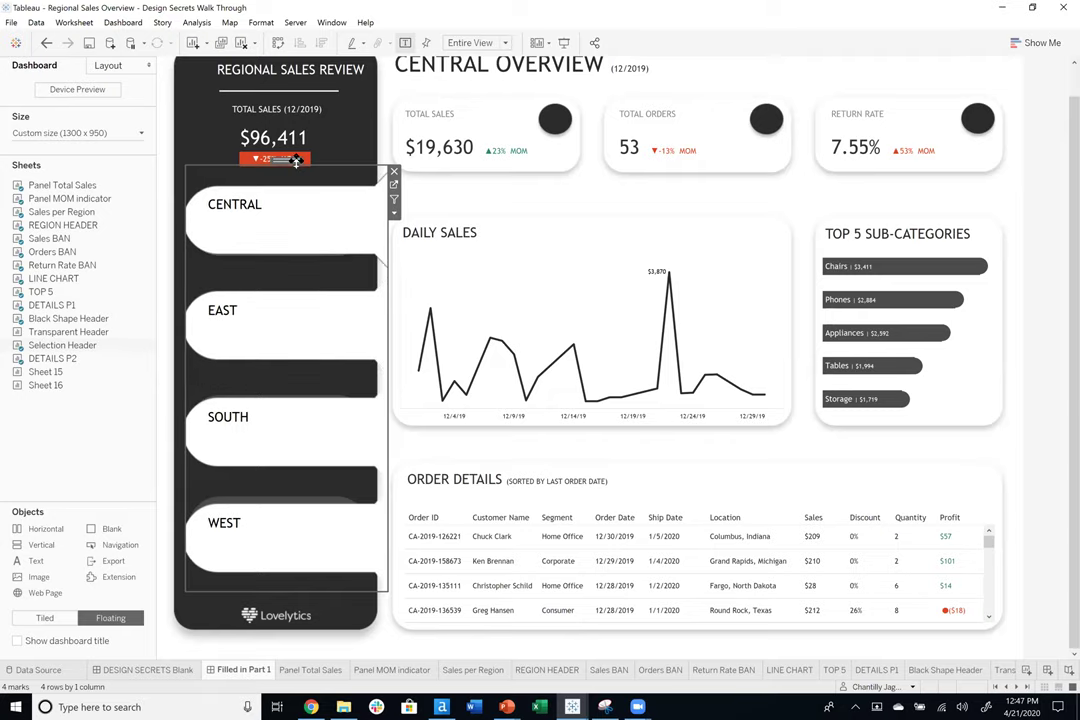
{"action": "left_click_drag", "start_coordinate": [297, 163], "coordinate": [296, 158]}
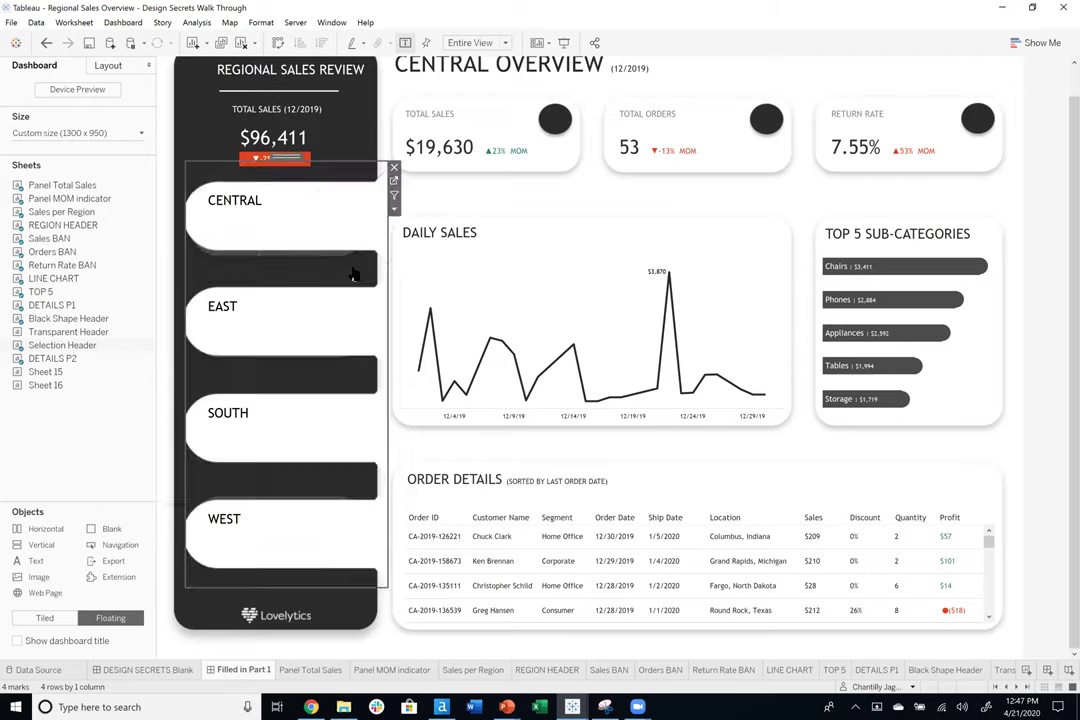
{"action": "left_click_drag", "start_coordinate": [182, 277], "coordinate": [179, 278]}
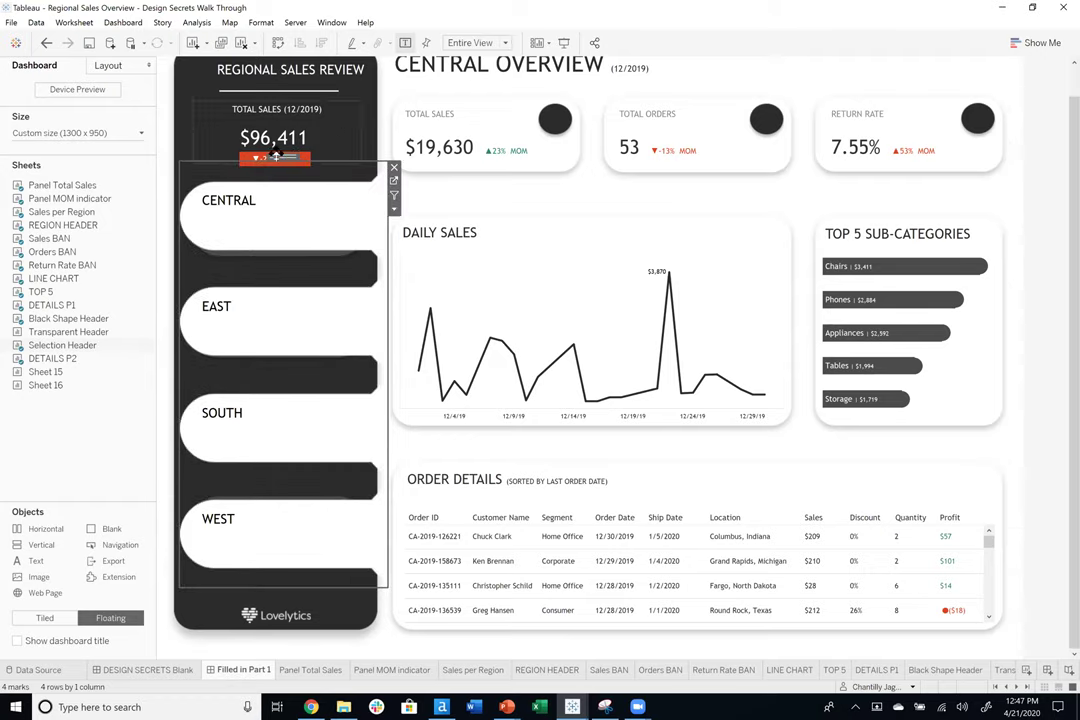
{"action": "left_click_drag", "start_coordinate": [276, 157], "coordinate": [279, 160]}
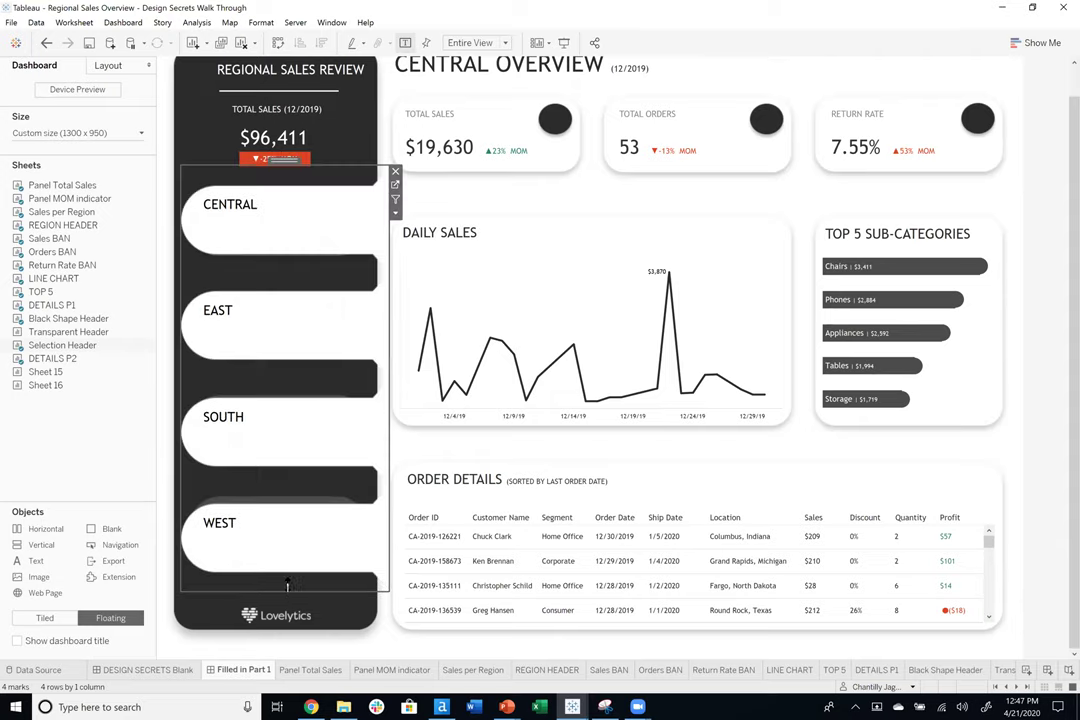
{"action": "left_click_drag", "start_coordinate": [287, 583], "coordinate": [286, 578]}
{"action": "left_click_drag", "start_coordinate": [278, 160], "coordinate": [309, 163]}
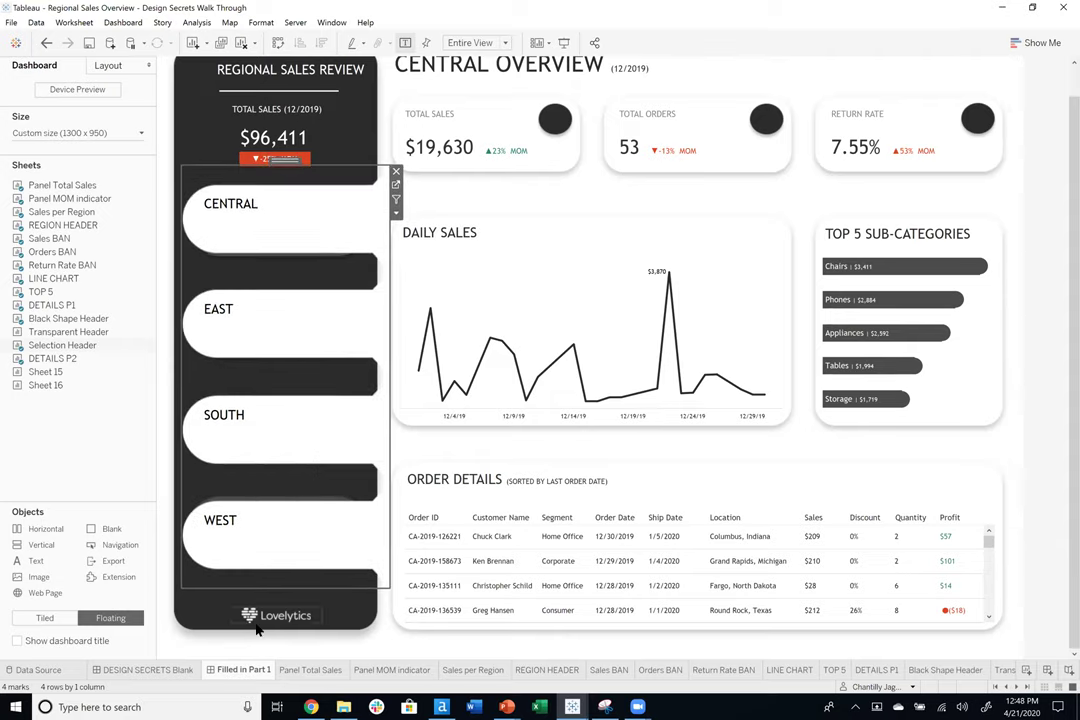
{"action": "left_click_drag", "start_coordinate": [277, 591], "coordinate": [281, 596]}
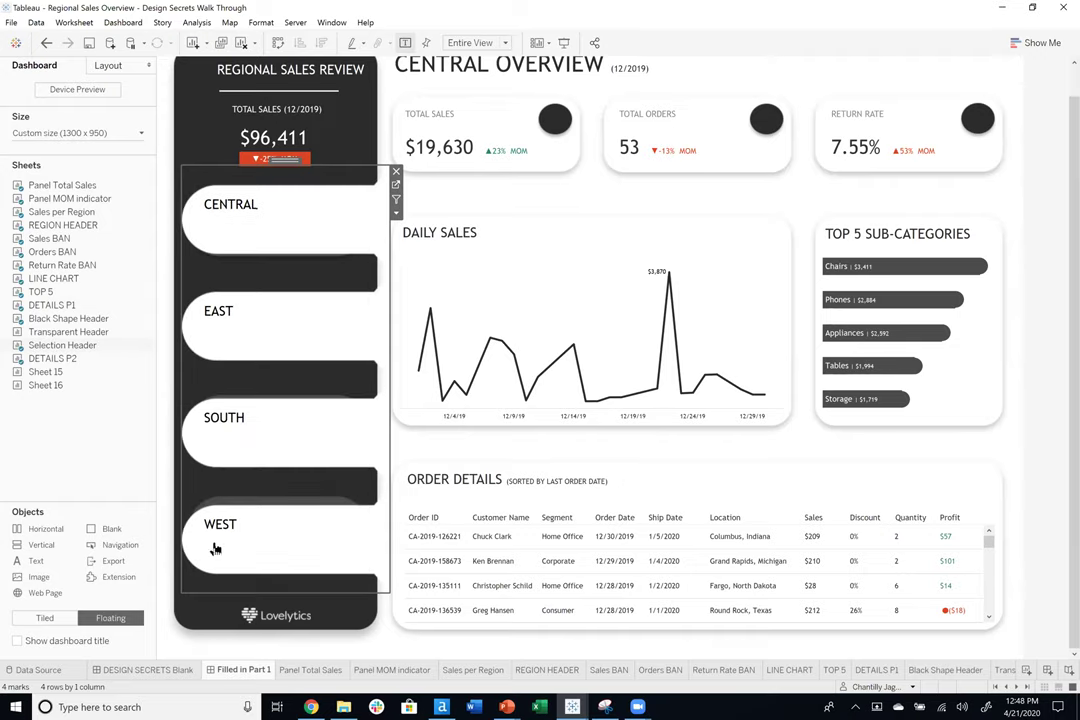
{"action": "left_click_drag", "start_coordinate": [383, 590], "coordinate": [380, 588]}
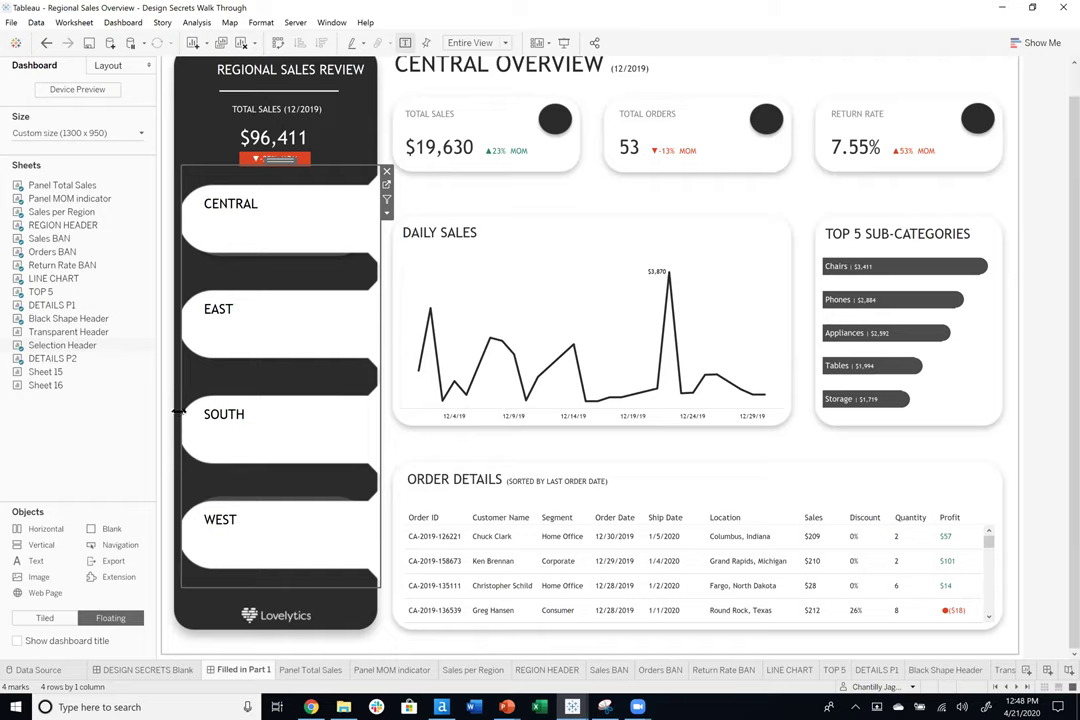
{"action": "left_click_drag", "start_coordinate": [181, 413], "coordinate": [176, 408]}
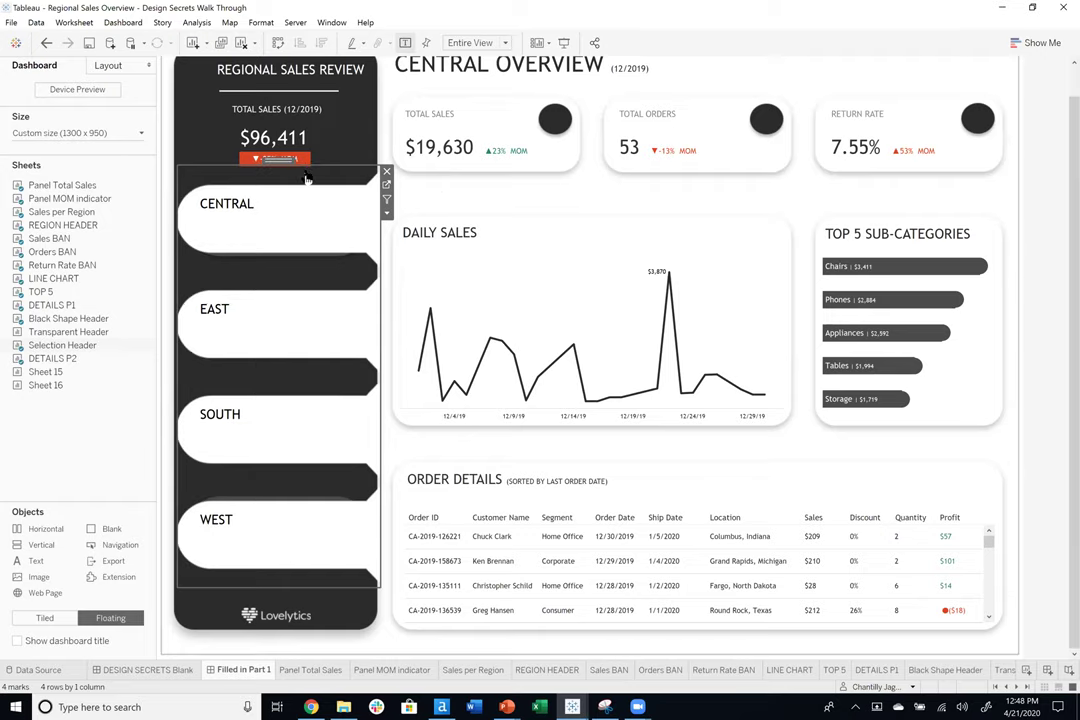
Float the Transparent Header sheet over the regional panel, size it to cover all four regions, and hide its title.
{"action": "left_click_drag", "start_coordinate": [58, 336], "coordinate": [174, 163]}
{"action": "left_click_drag", "start_coordinate": [464, 364], "coordinate": [387, 580]}
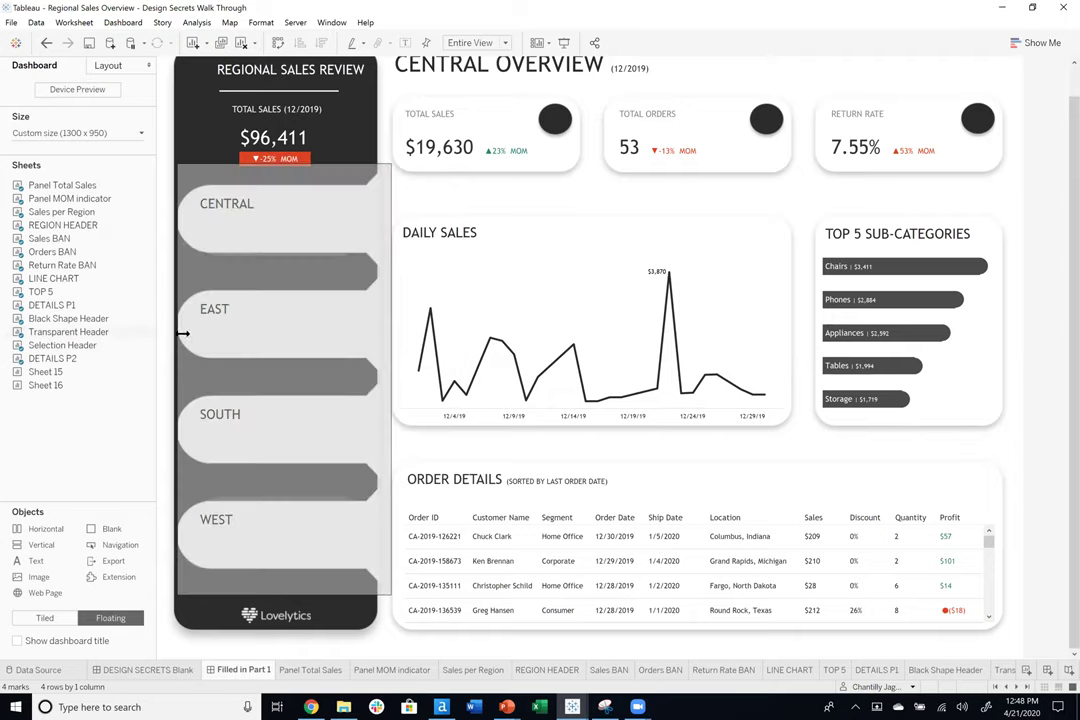
{"action": "right_click", "coordinate": [201, 176]}
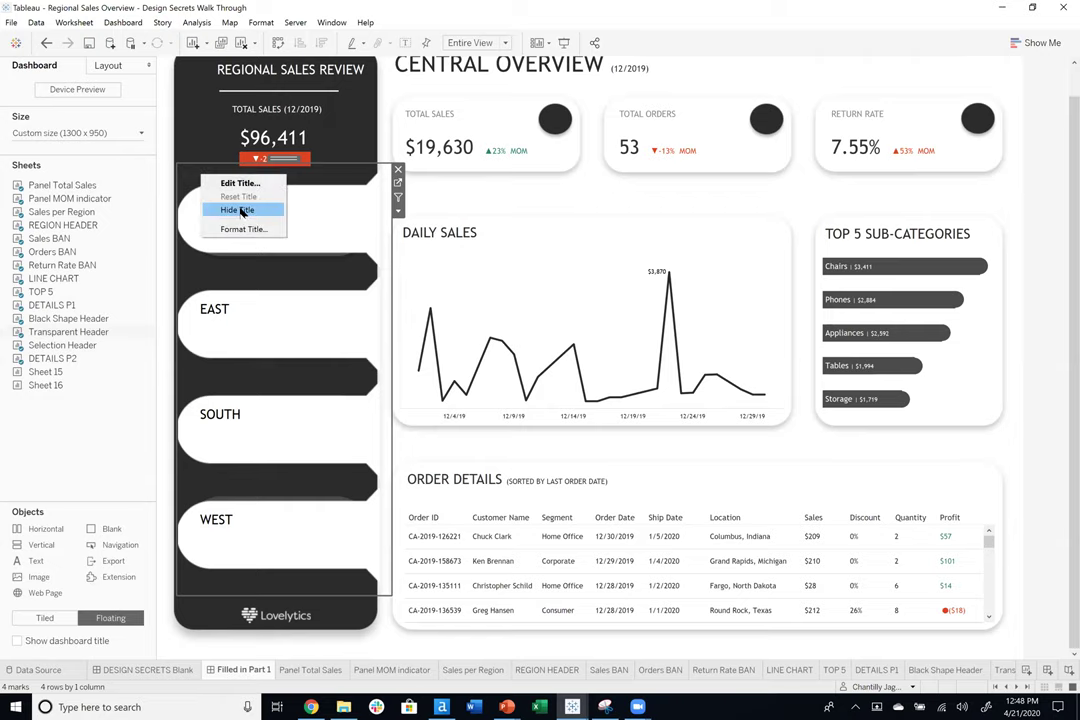
{"action": "left_click", "coordinate": [241, 211]}
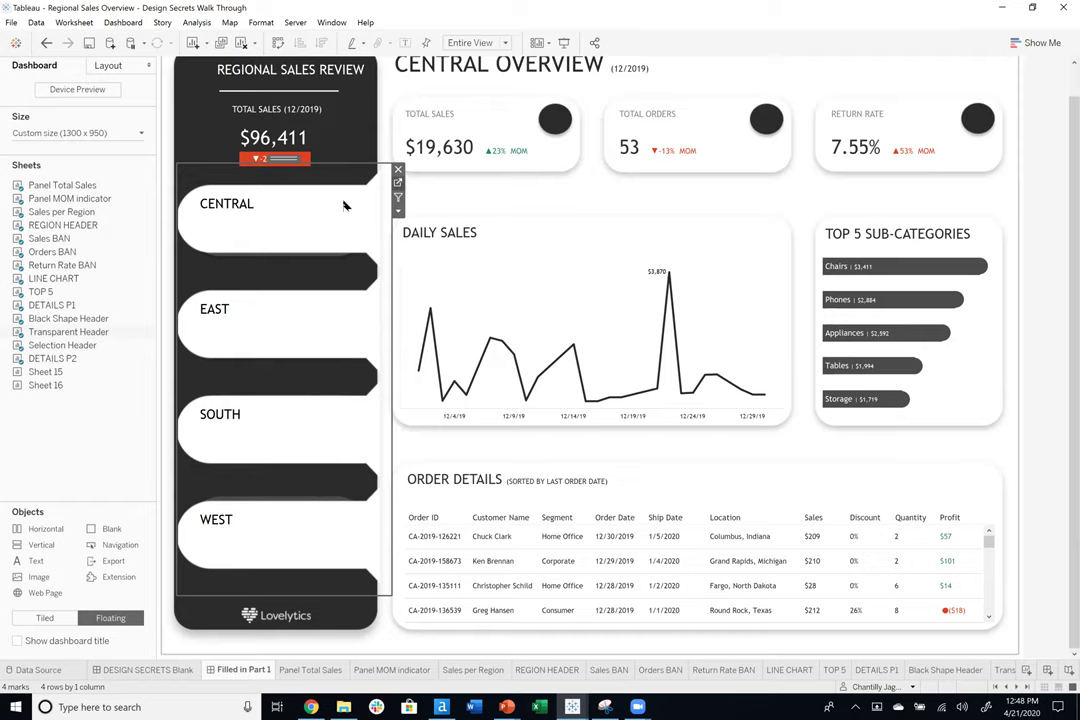
Insert the Region field into the tooltip of the Transparent Header worksheet.
{"action": "left_click", "coordinate": [397, 183]}
{"action": "left_click", "coordinate": [211, 245]}
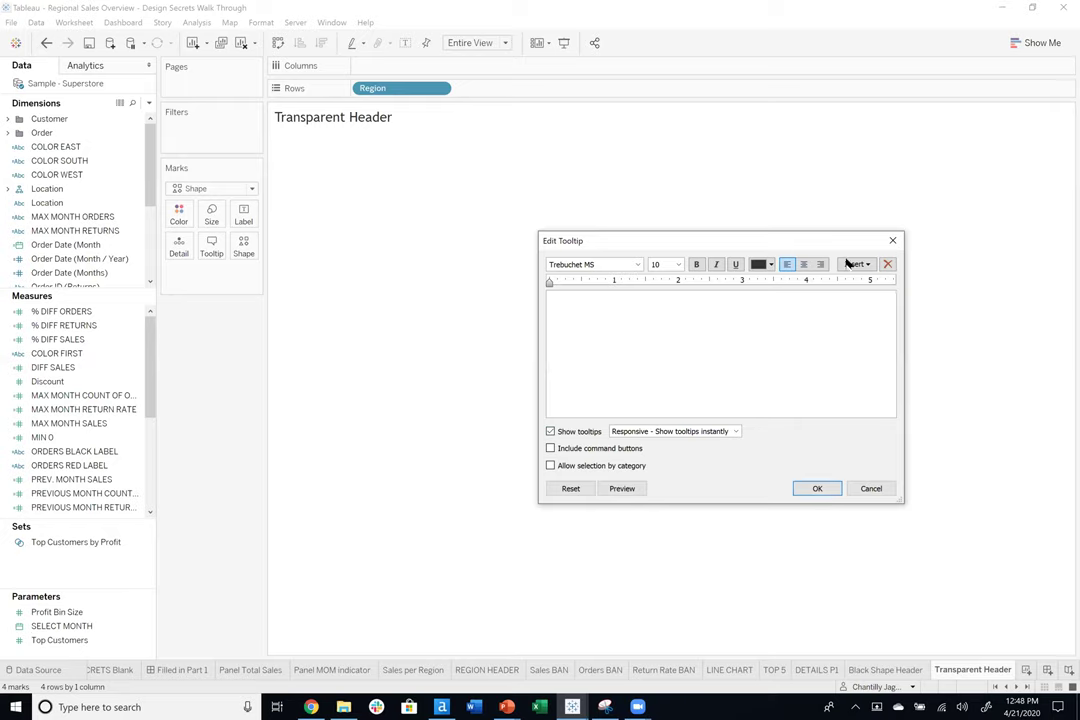
{"action": "left_click", "coordinate": [855, 264]}
{"action": "left_click", "coordinate": [866, 515]}
{"action": "key", "text": "Return"}
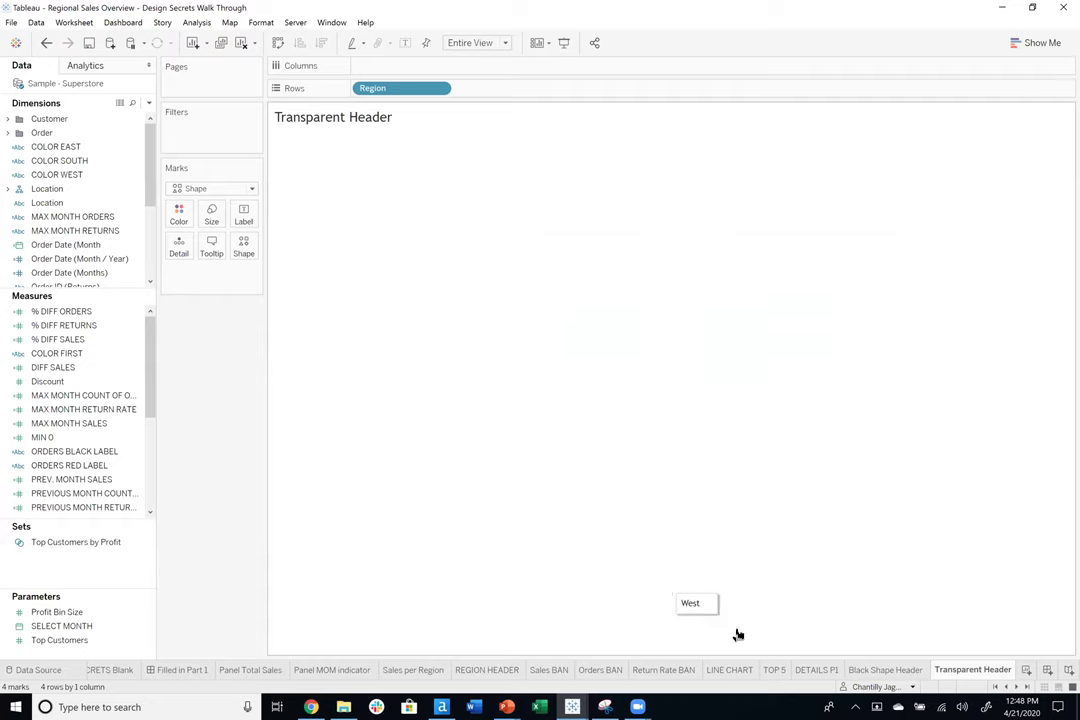
Add a filter action on the Filled in Part 1 dashboard with Transparent Header as the only source sheet.
{"action": "left_click", "coordinate": [200, 670]}
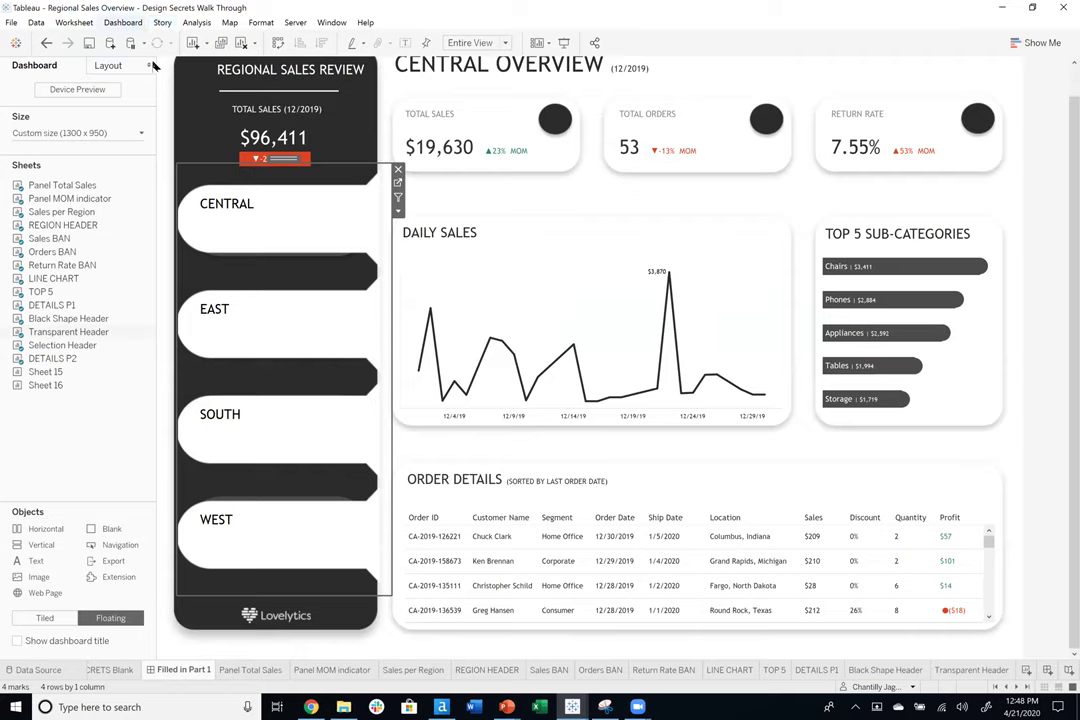
{"action": "left_click", "coordinate": [123, 22]}
{"action": "left_click", "coordinate": [135, 183]}
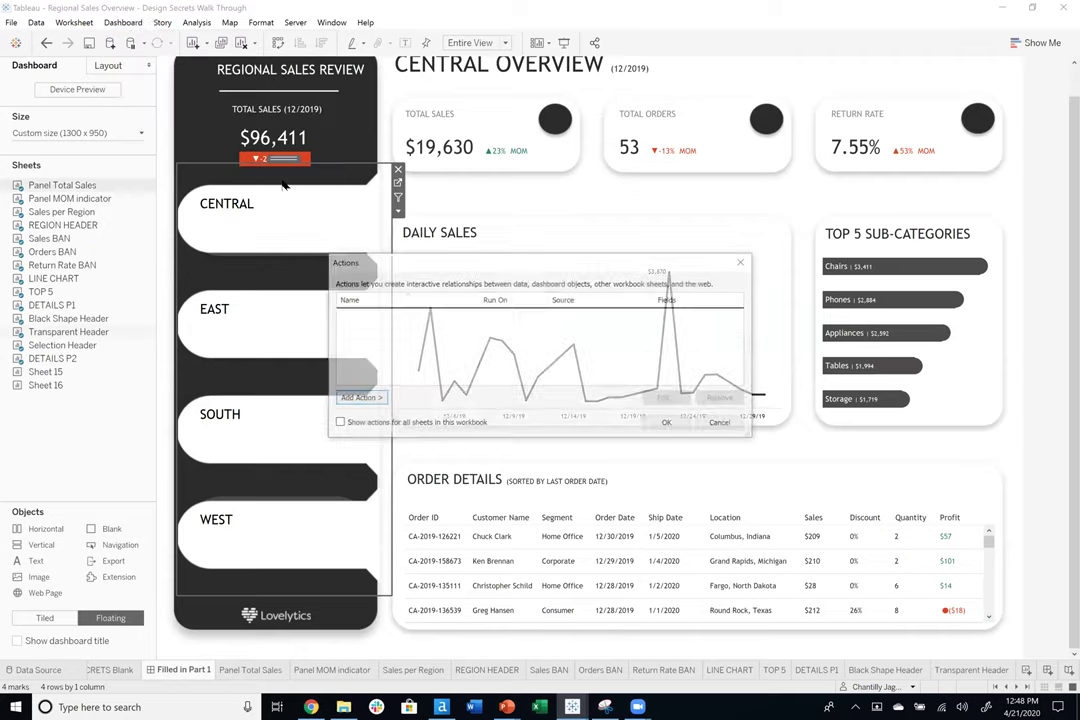
{"action": "left_click", "coordinate": [367, 399]}
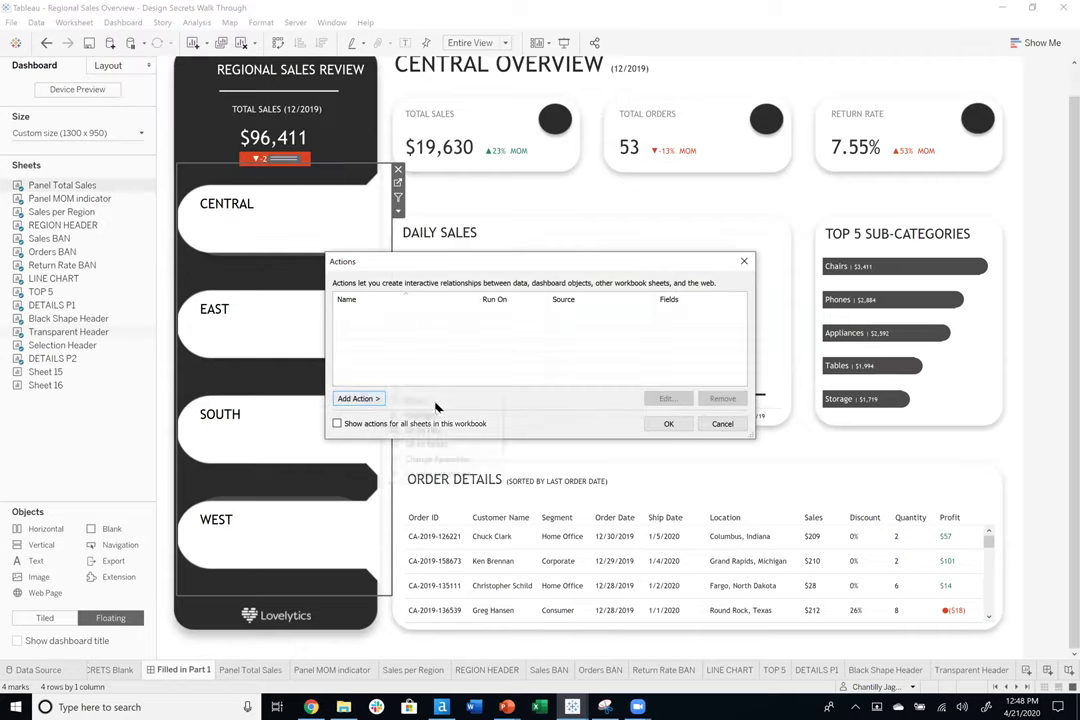
{"action": "left_click", "coordinate": [415, 400]}
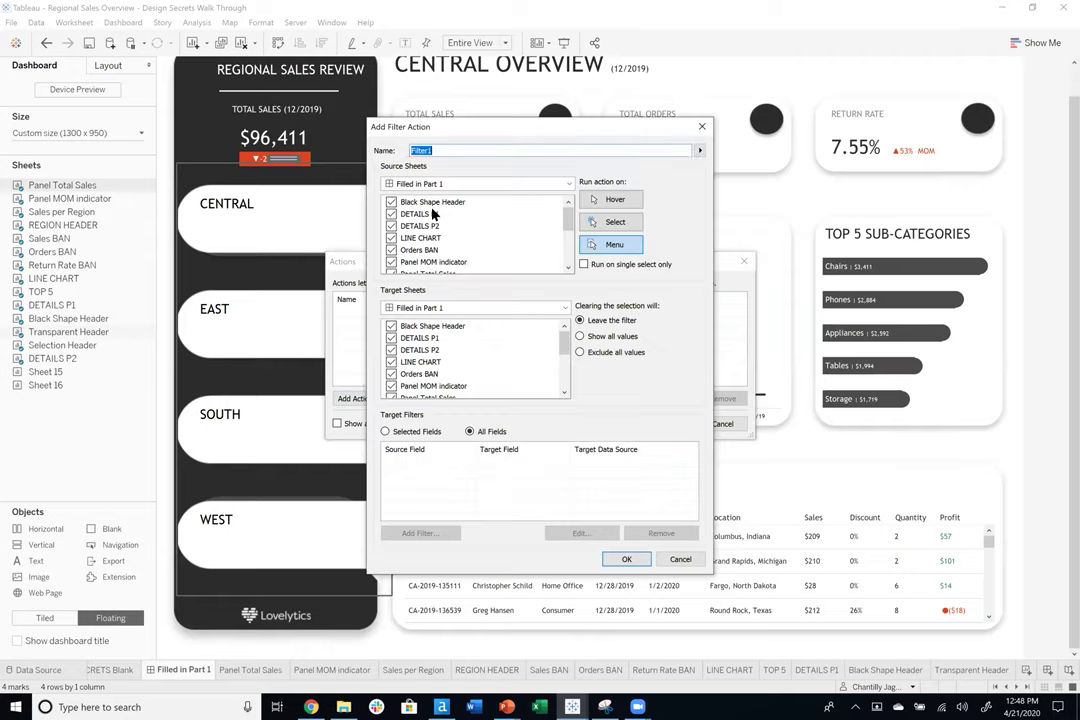
{"action": "left_click_drag", "start_coordinate": [420, 202], "coordinate": [391, 268]}
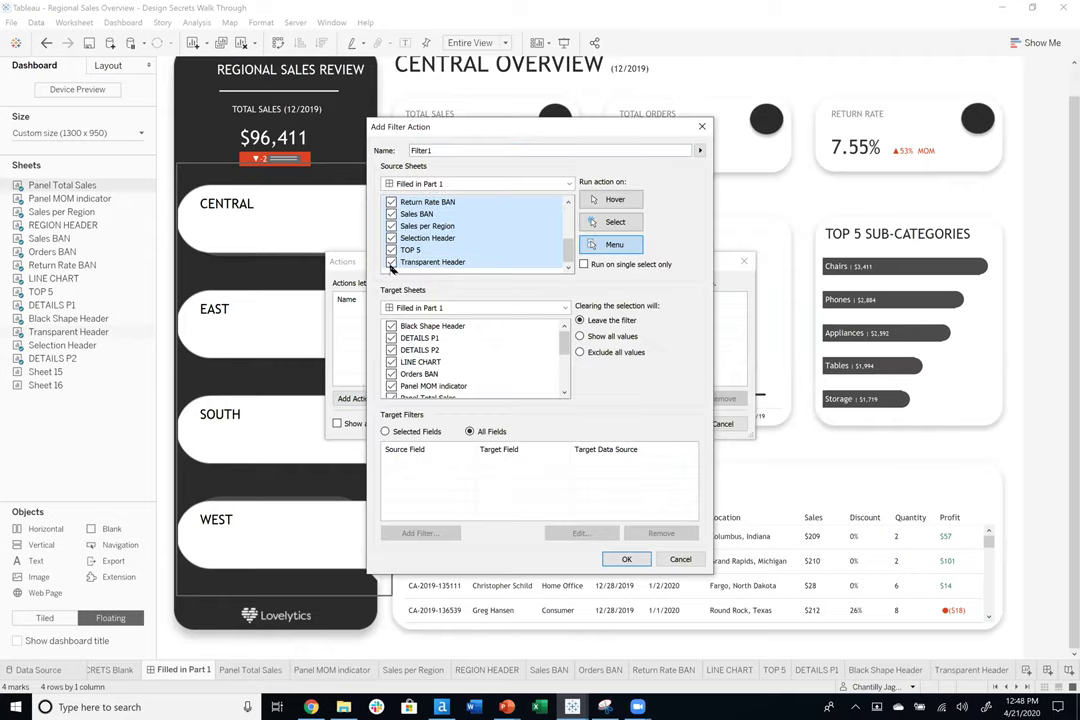
{"action": "left_click", "coordinate": [396, 269]}
Limit the target sheets to DETAILS P1, LINE CHART, Orders BAN, REGION HEADER, Return Rate BAN, Sales BAN, Selection Header and TOP 5.
{"action": "left_click_drag", "start_coordinate": [400, 326], "coordinate": [391, 390]}
{"action": "left_click", "coordinate": [391, 387]}
{"action": "scroll", "coordinate": [431, 350], "scroll_direction": "up", "scroll_amount": 3}
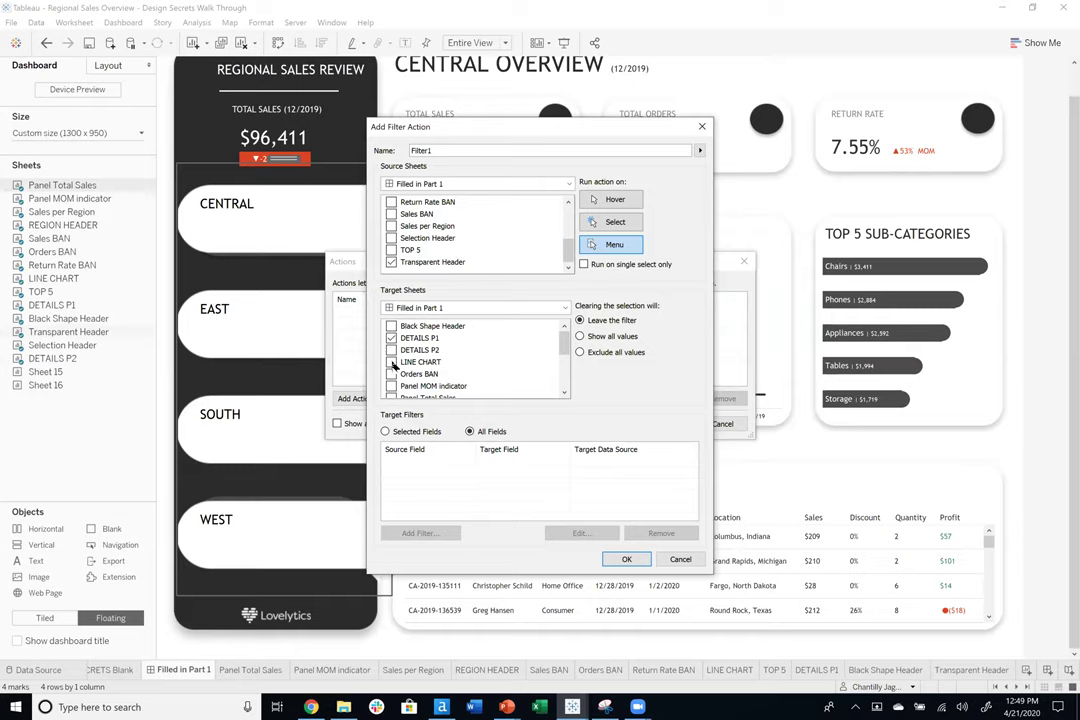
{"action": "scroll", "coordinate": [423, 370], "scroll_direction": "down", "scroll_amount": 1}
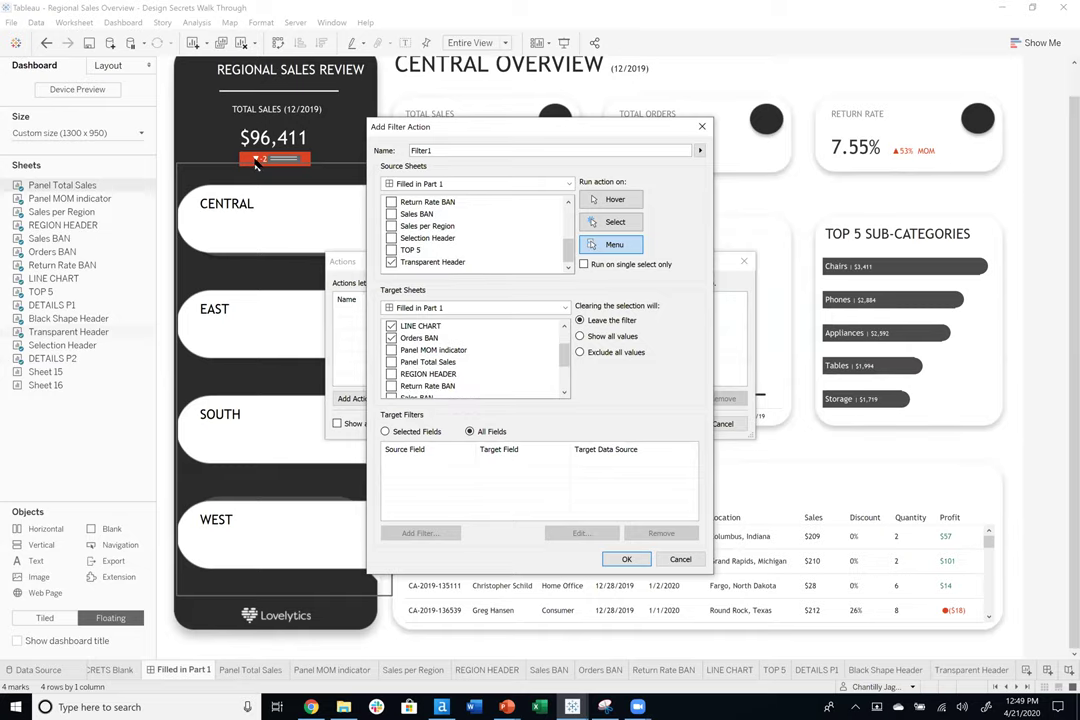
{"action": "left_click", "coordinate": [391, 373]}
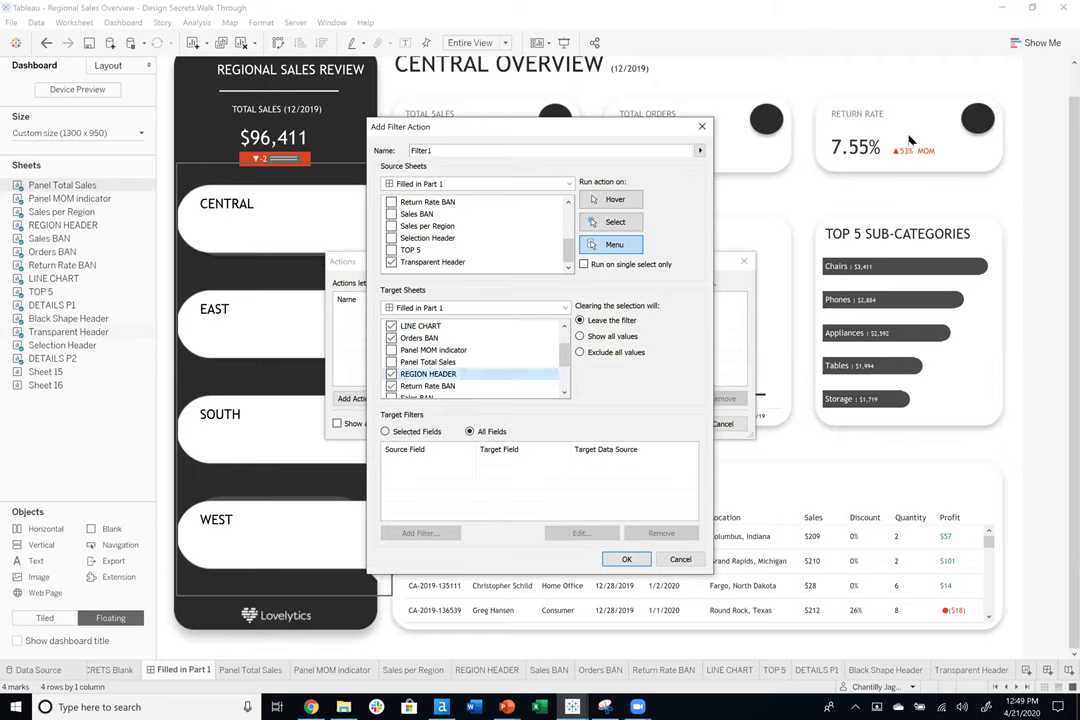
{"action": "scroll", "coordinate": [522, 360], "scroll_direction": "down", "scroll_amount": 1}
{"action": "left_click", "coordinate": [392, 363]}
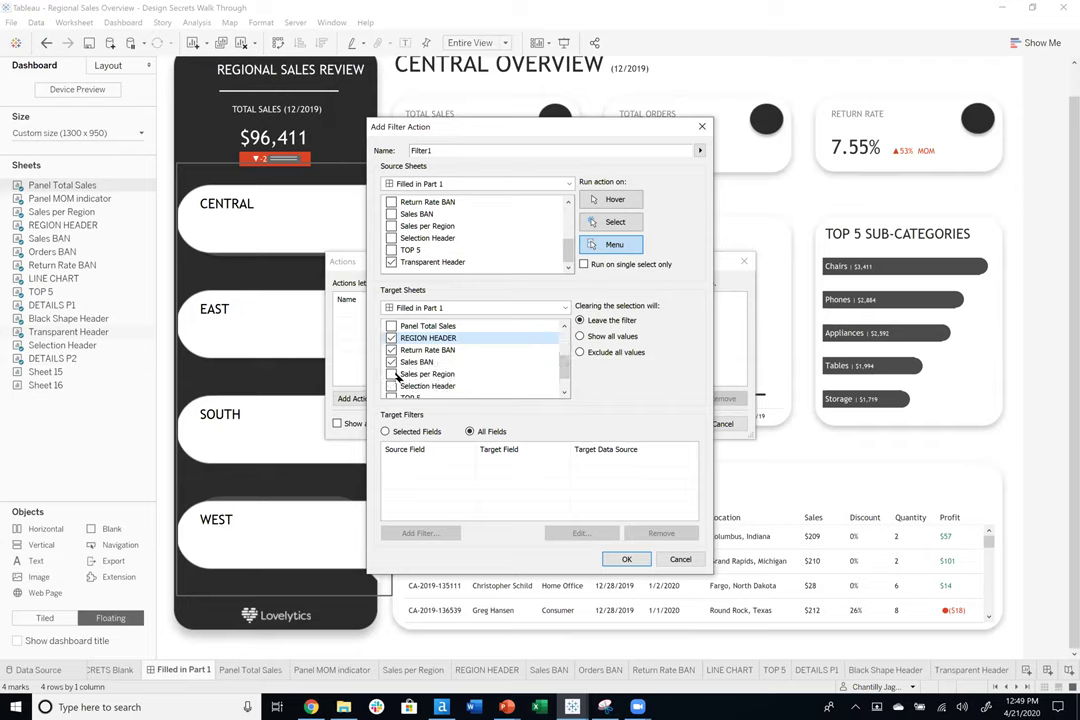
{"action": "scroll", "coordinate": [415, 357], "scroll_direction": "down", "scroll_amount": 1}
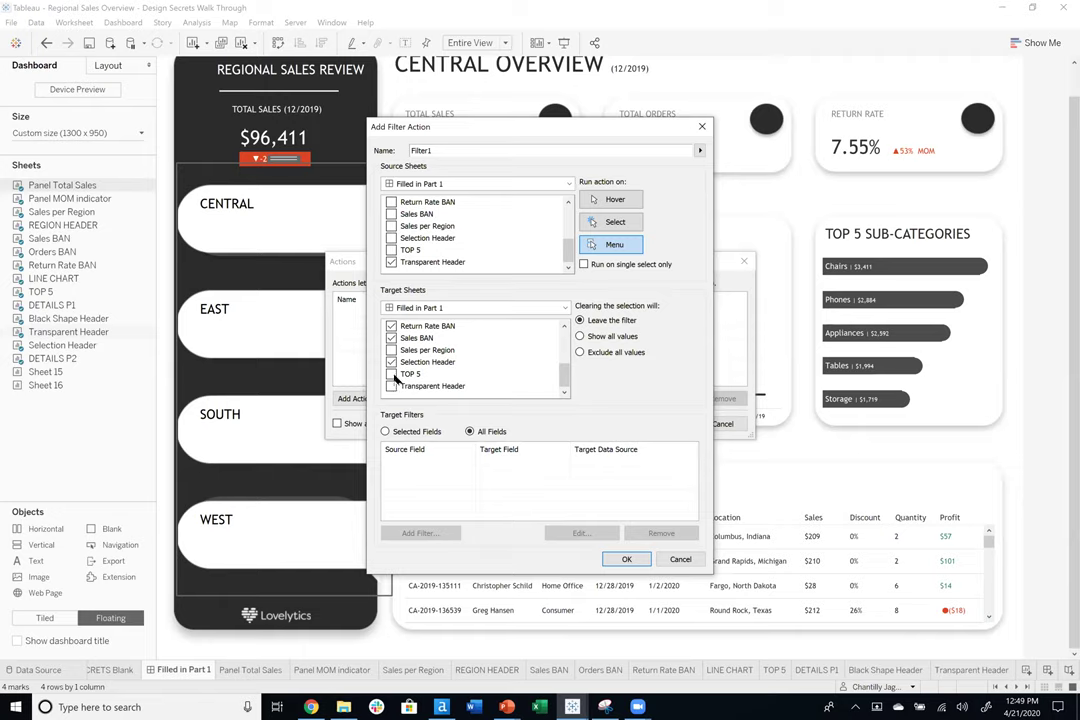
{"action": "key", "text": "space"}
Run the action on Select, leave the filter when the selection is cleared, and filter only on Region to Region.
{"action": "left_click", "coordinate": [616, 221]}
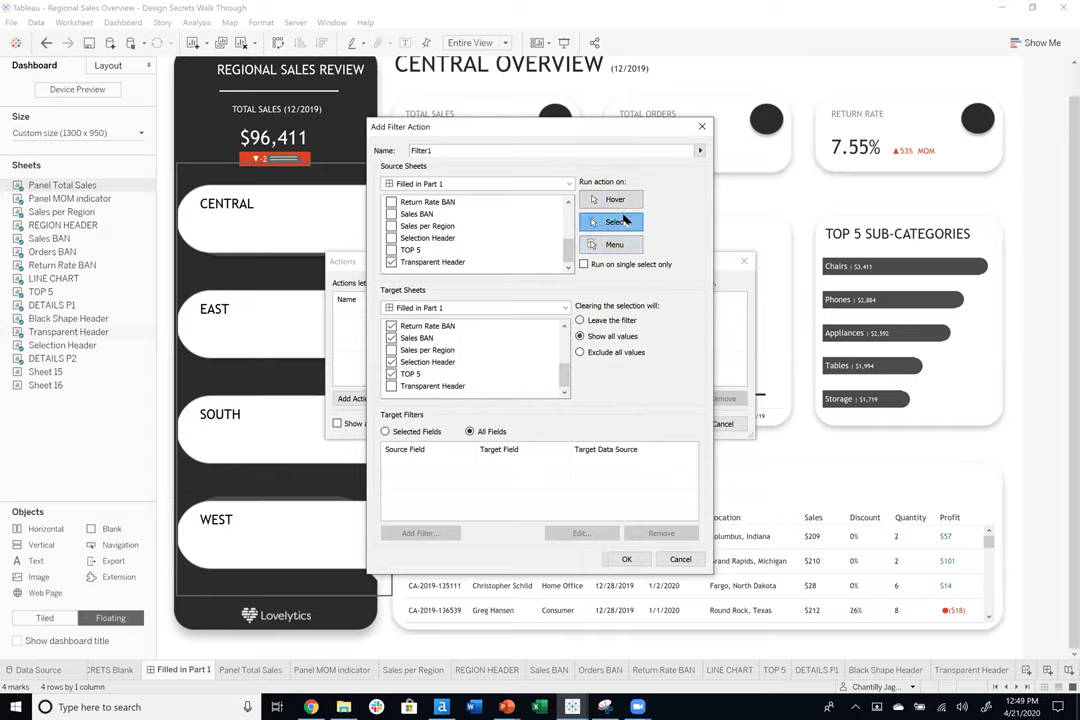
{"action": "left_click", "coordinate": [580, 320]}
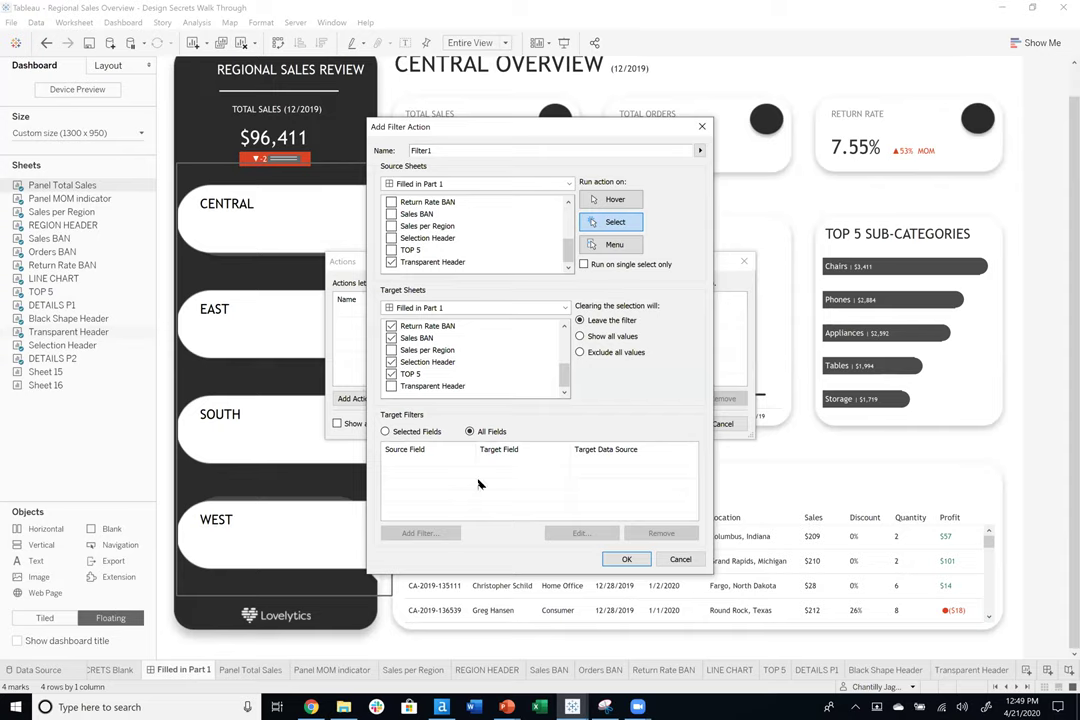
{"action": "left_click", "coordinate": [385, 431]}
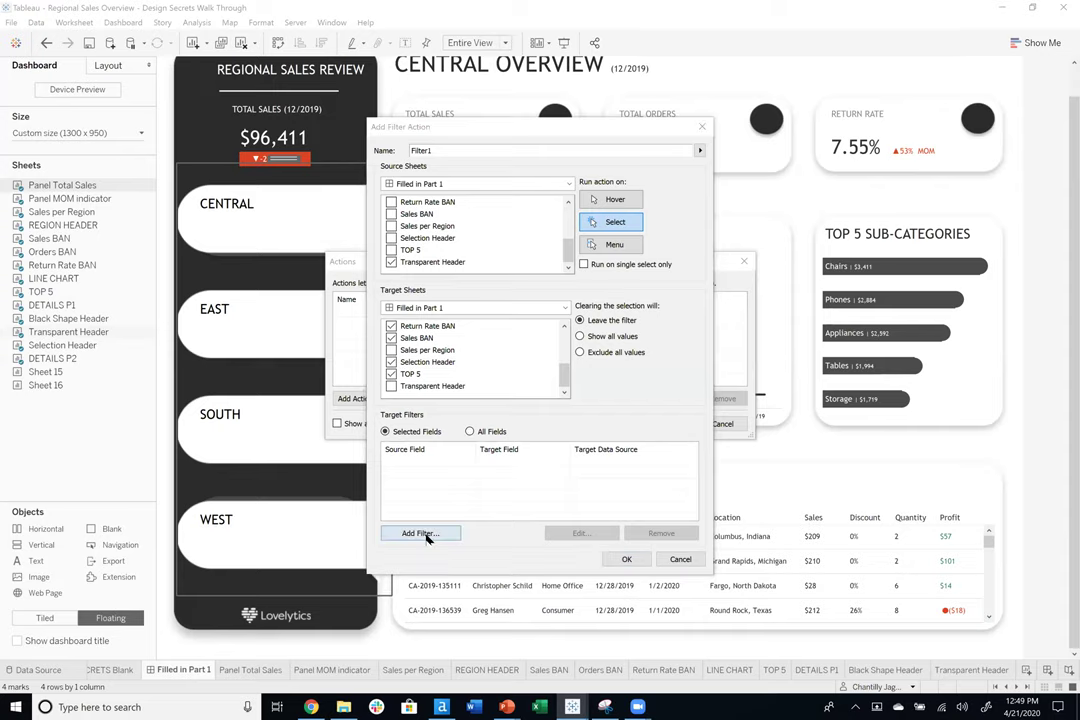
{"action": "left_click", "coordinate": [421, 533]}
{"action": "left_click", "coordinate": [483, 326]}
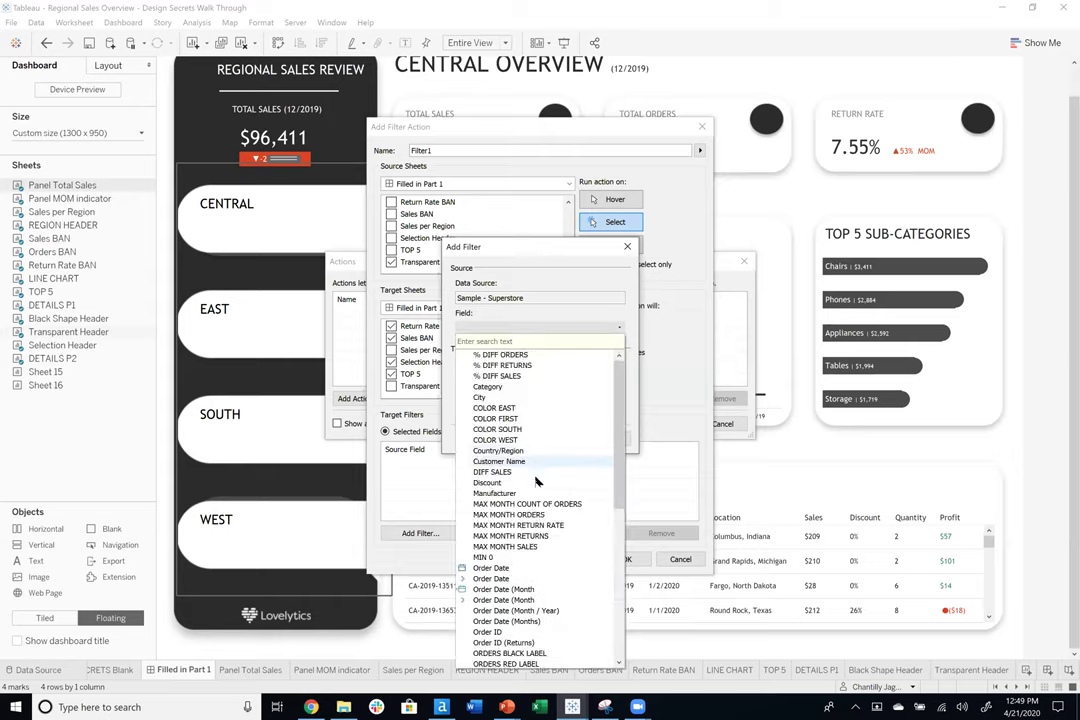
{"action": "scroll", "coordinate": [510, 540], "scroll_direction": "down", "scroll_amount": 10}
{"action": "left_click", "coordinate": [513, 622]}
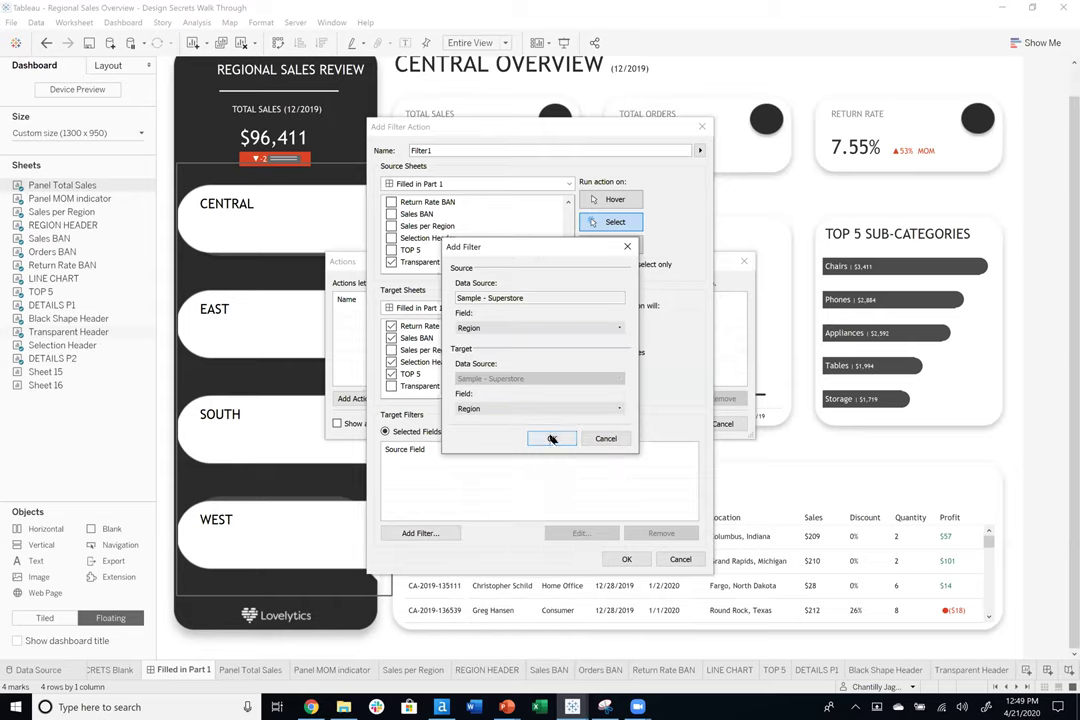
{"action": "left_click", "coordinate": [553, 440]}
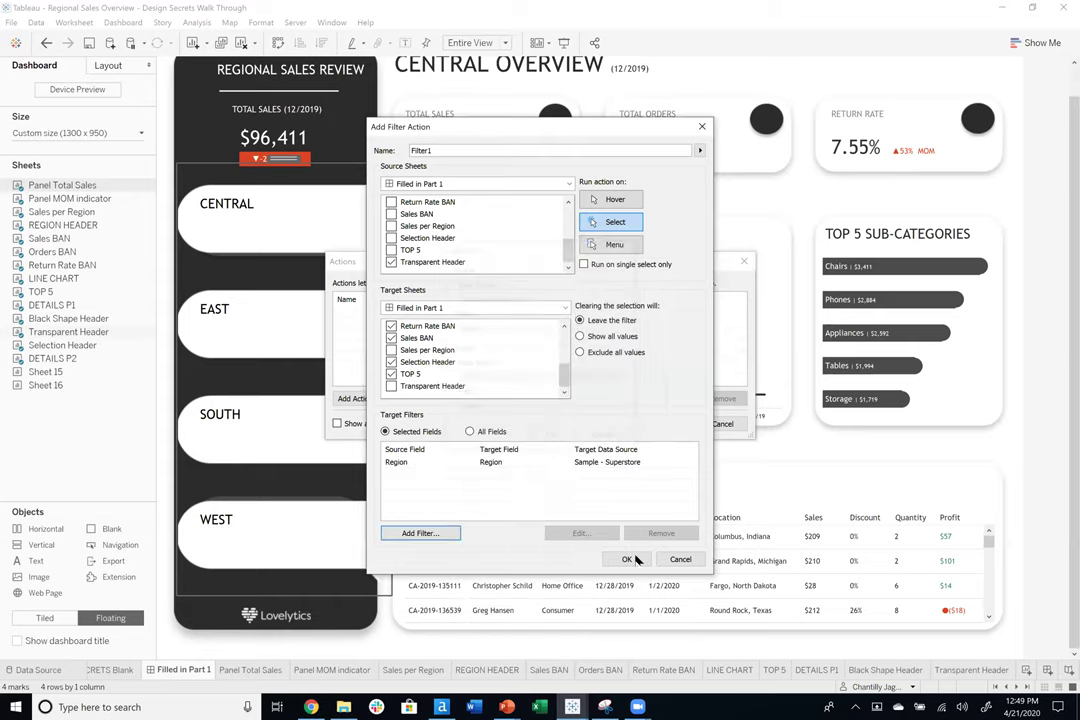
{"action": "left_click", "coordinate": [628, 559]}
{"action": "left_click", "coordinate": [670, 424]}
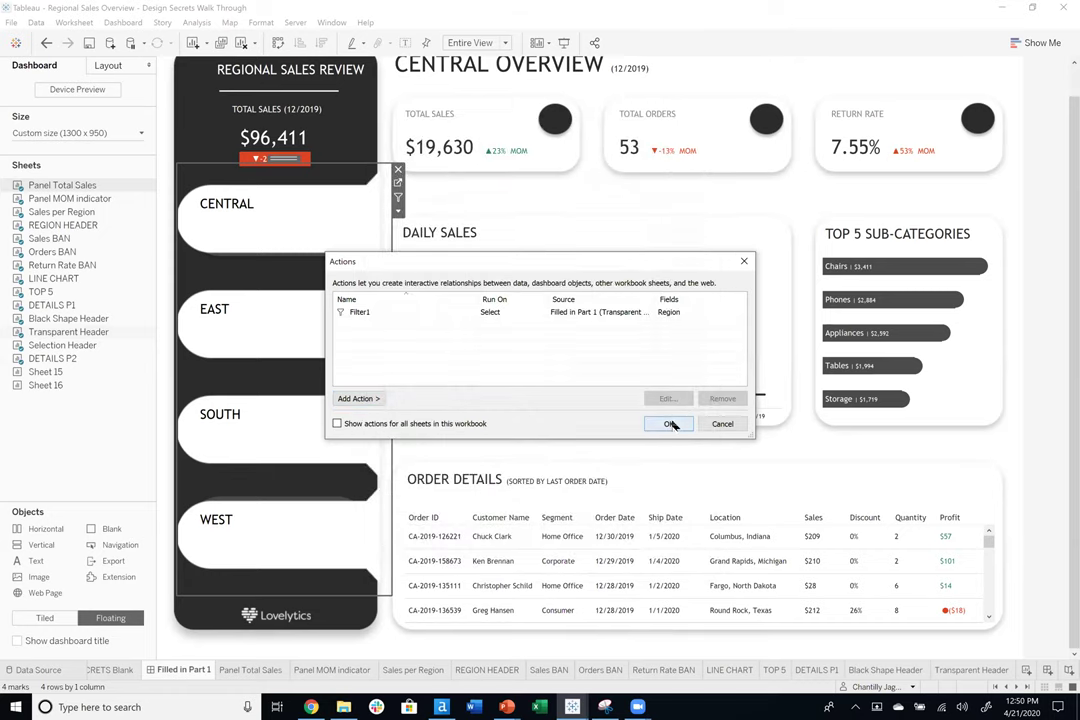
Check the Show Empty Rows table layout setting of the Selection Header sheet.
{"action": "left_click", "coordinate": [106, 187]}
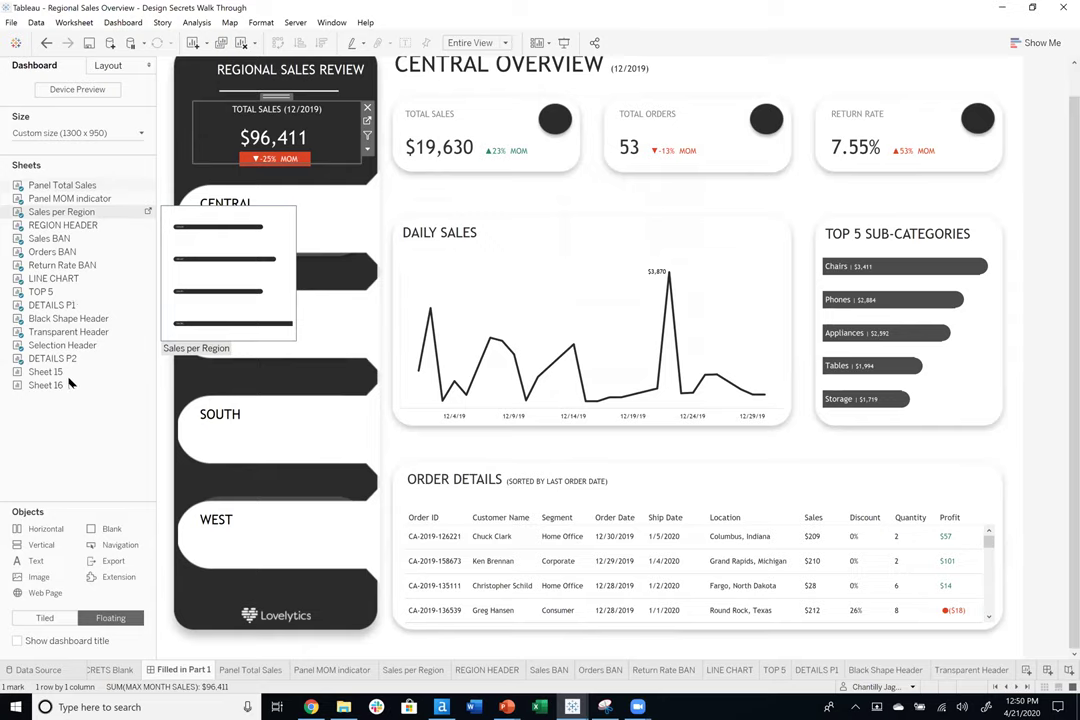
{"action": "left_click", "coordinate": [100, 345]}
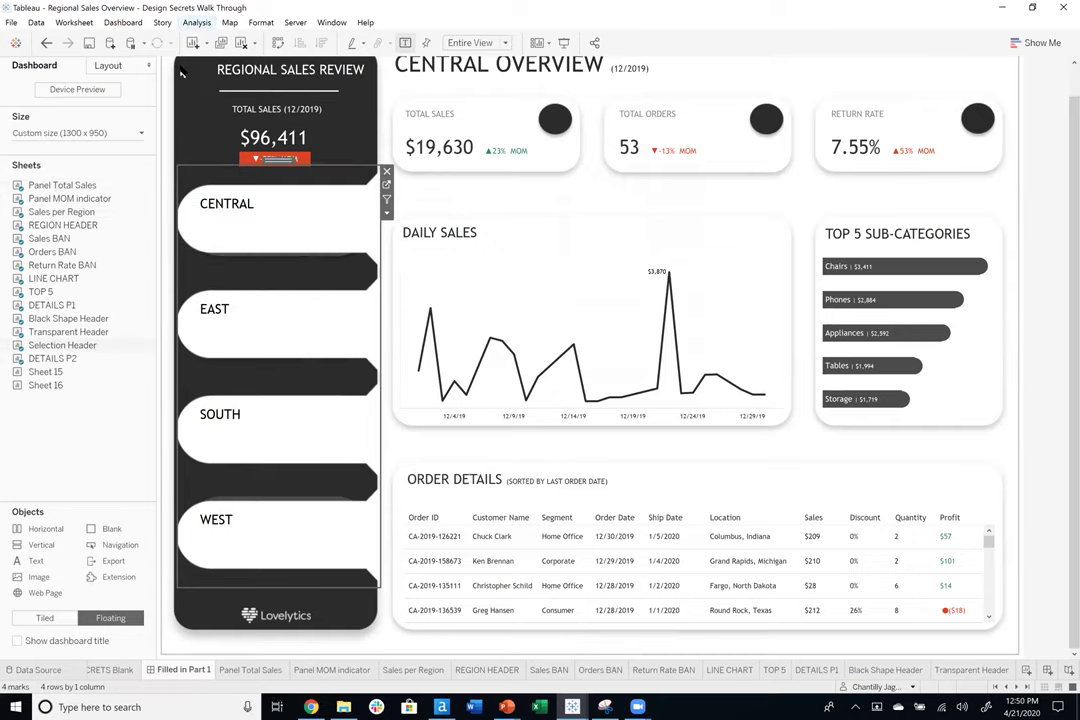
{"action": "left_click", "coordinate": [196, 22]}
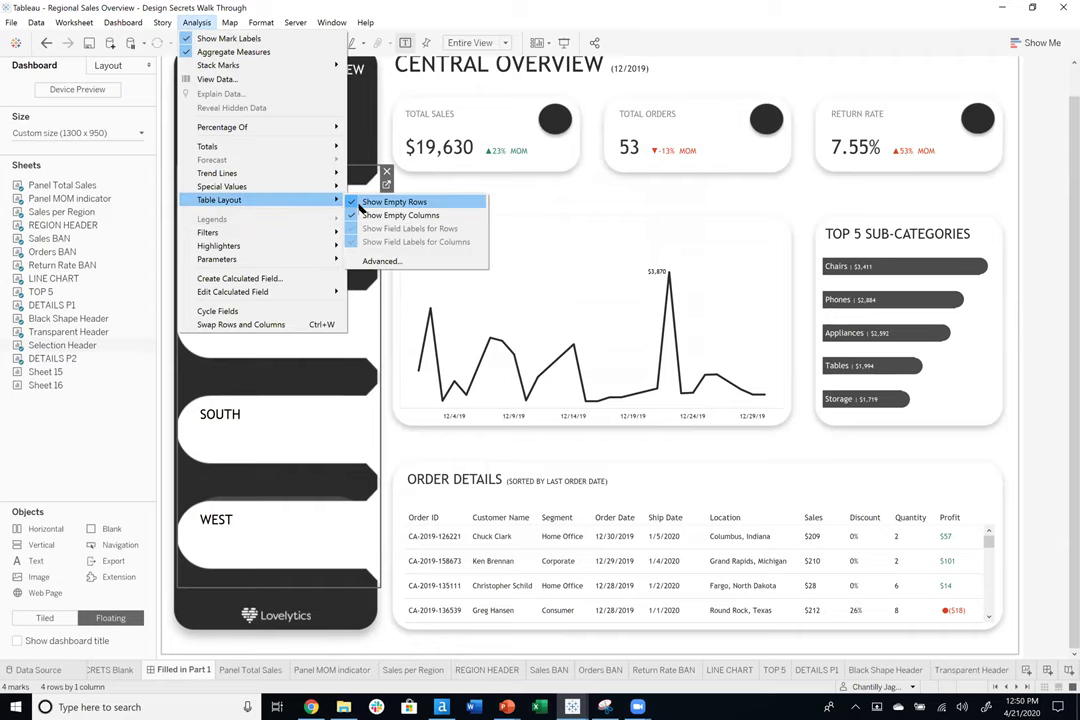
{"action": "key", "text": "Escape"}
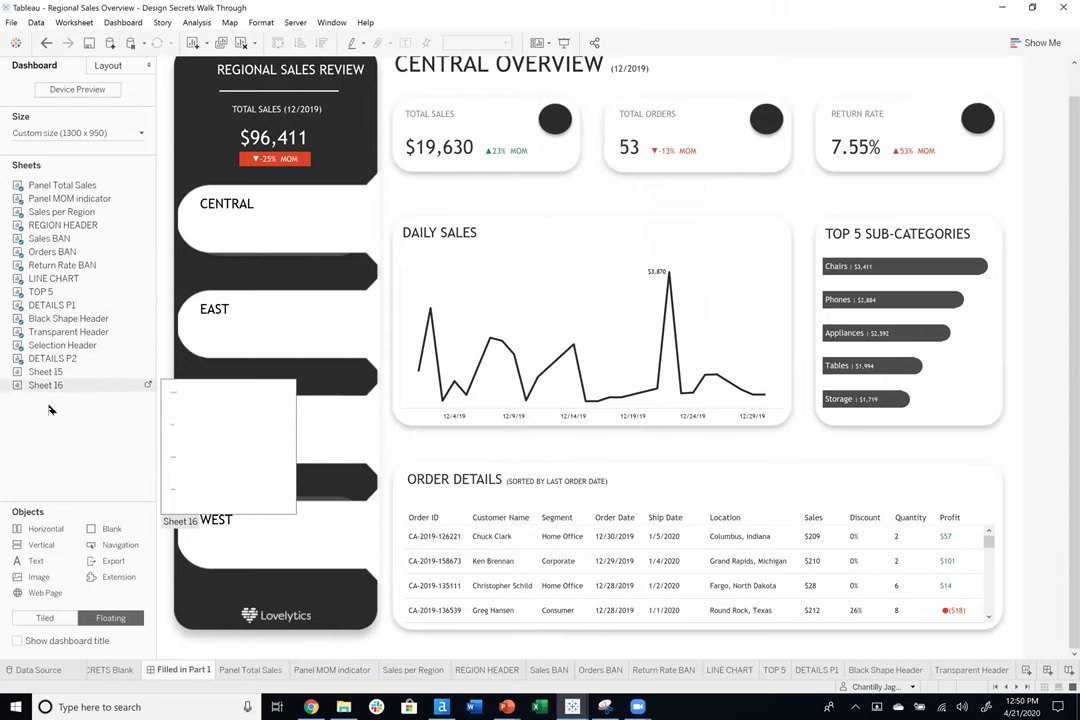
Toggle the Show Empty Rows table layout option for the Sales per Region sheet.
{"action": "left_click", "coordinate": [73, 212]}
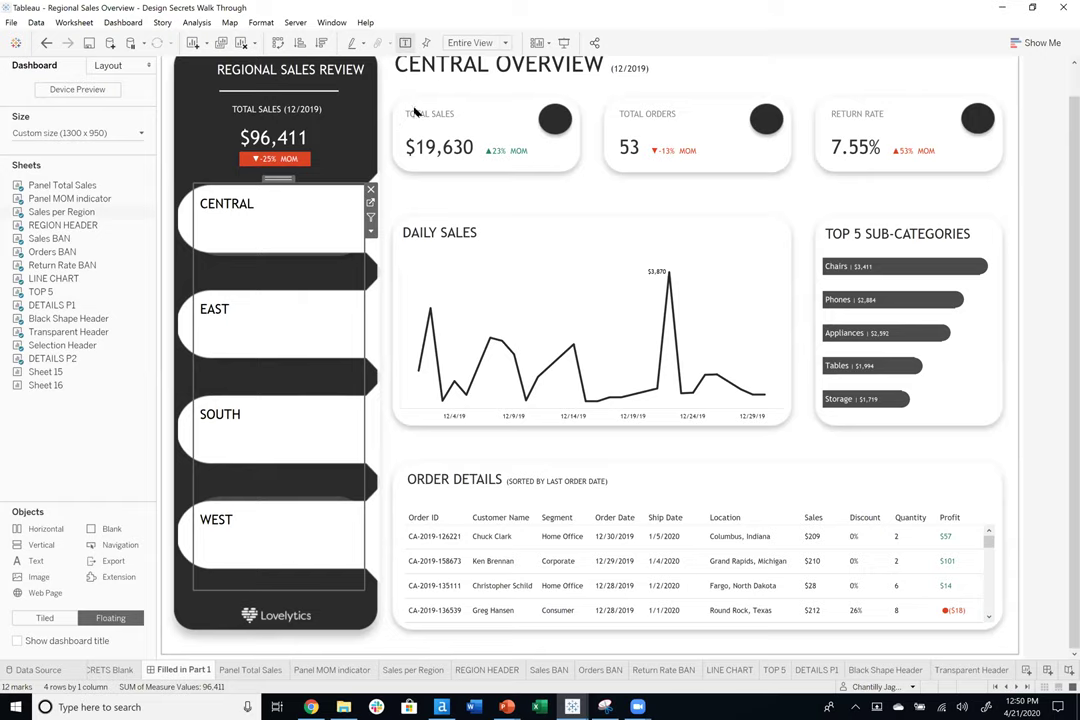
{"action": "left_click", "coordinate": [197, 22]}
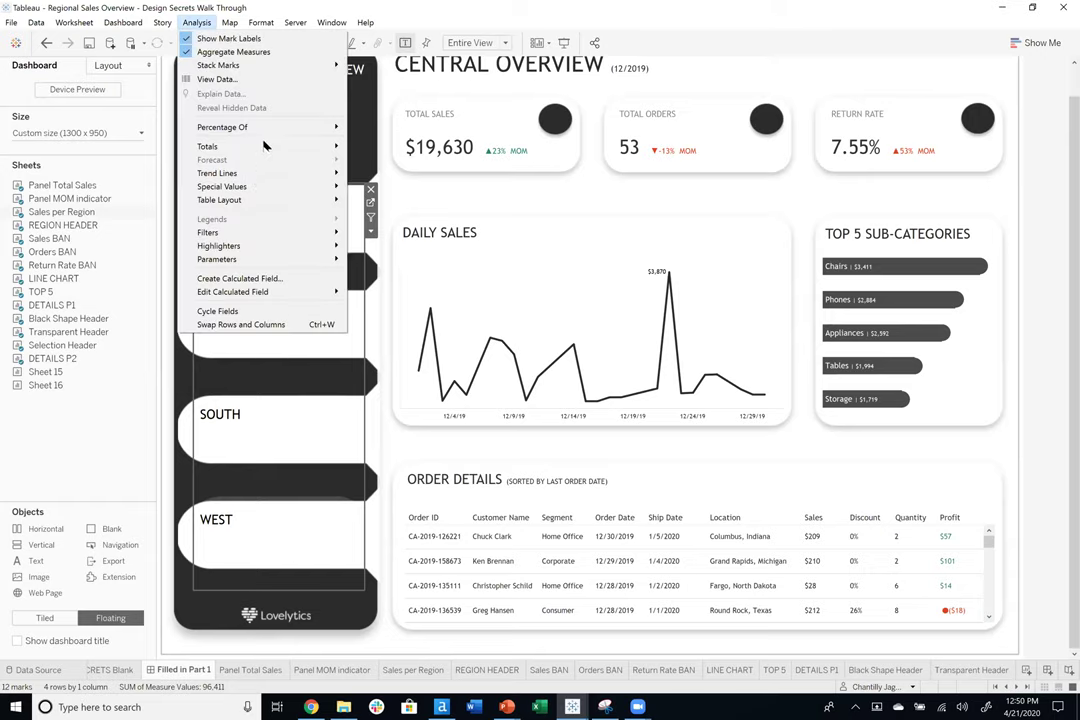
{"action": "mouse_move", "coordinate": [247, 200]}
{"action": "left_click", "coordinate": [405, 207]}
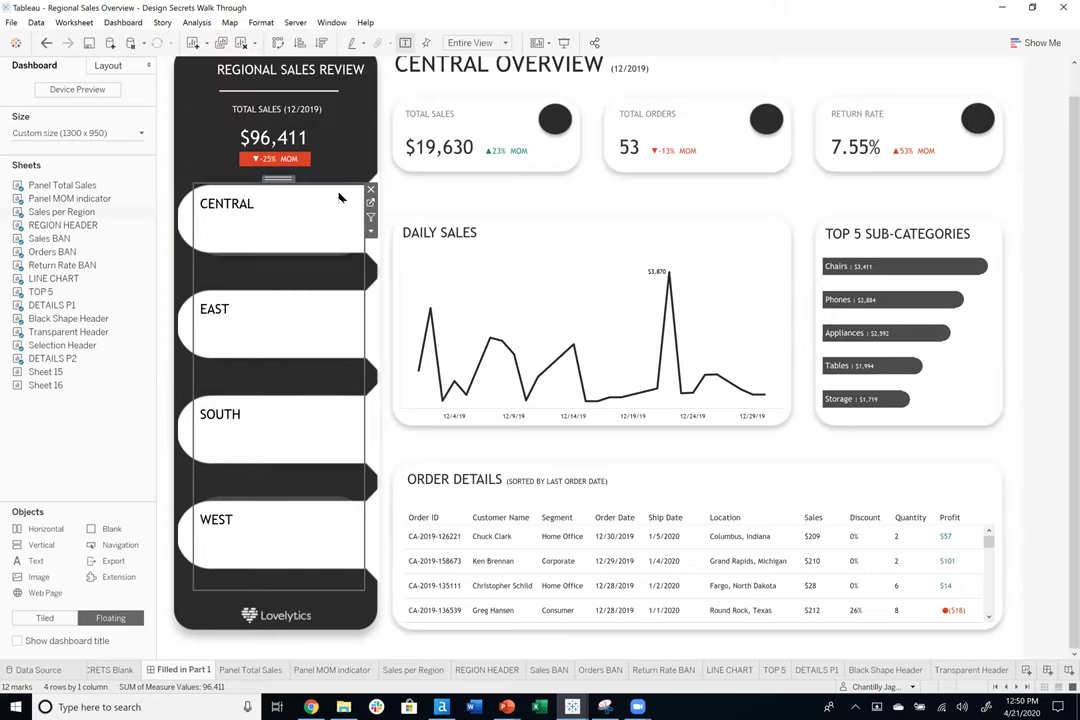
{"action": "left_click", "coordinate": [1037, 224]}
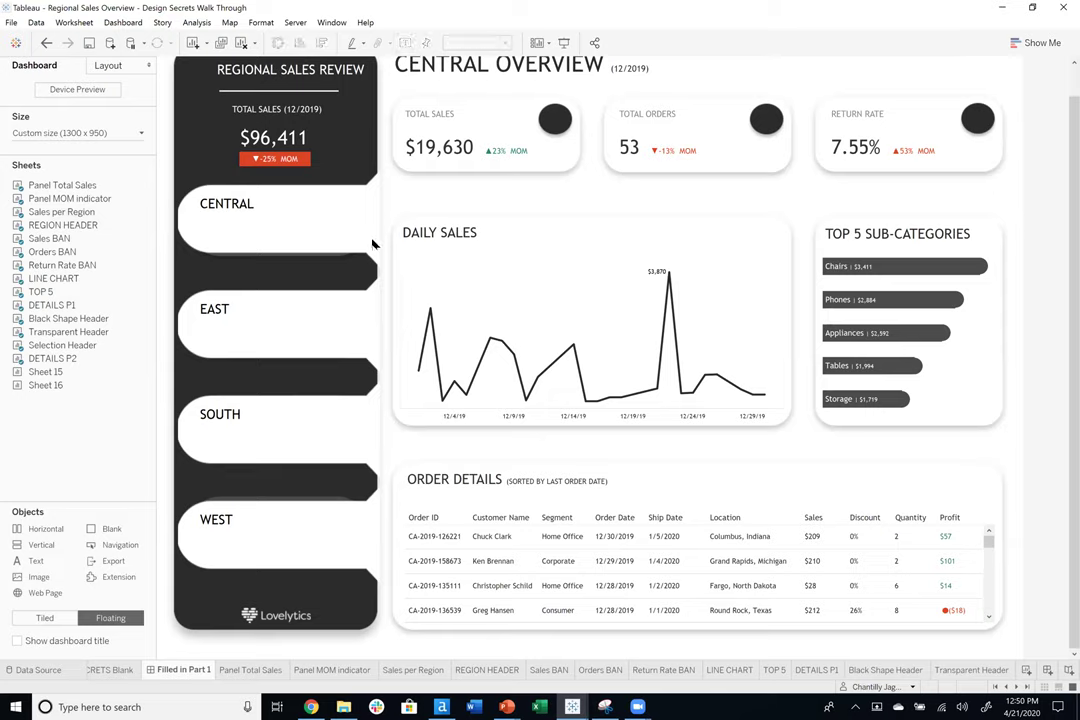
Test the filter action by selecting the Central, East and South regions in turn.
{"action": "left_click", "coordinate": [282, 241]}
{"action": "left_click", "coordinate": [282, 241]}
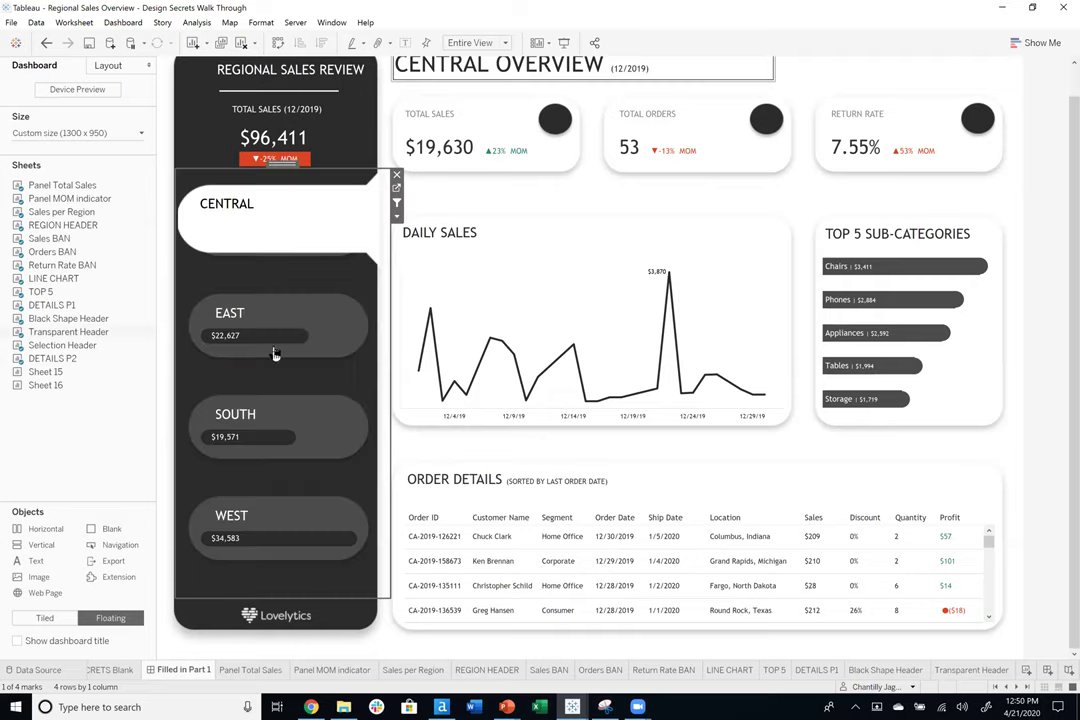
{"action": "left_click", "coordinate": [341, 332]}
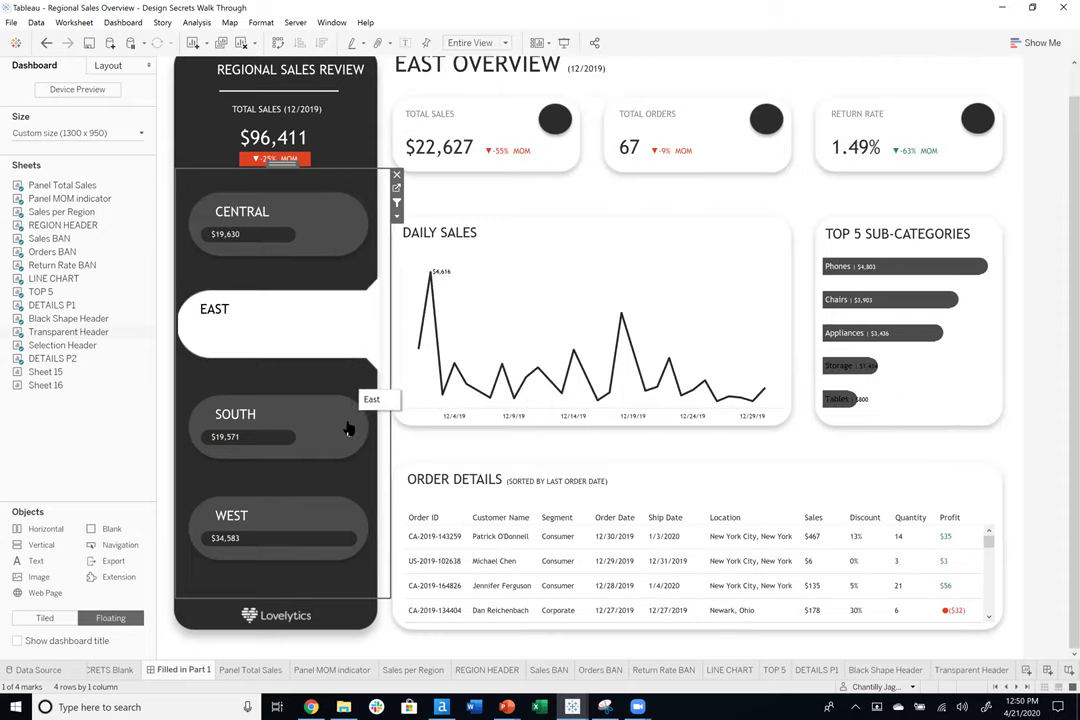
{"action": "left_click", "coordinate": [342, 522]}
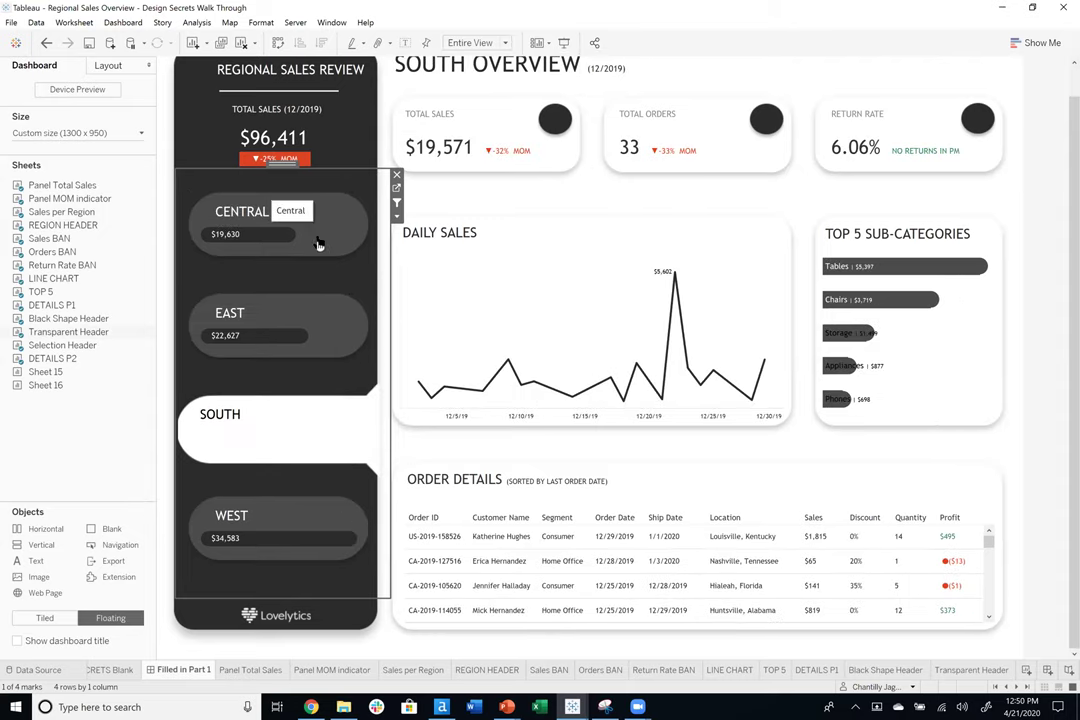
{"action": "mouse_move", "coordinate": [75, 256]}
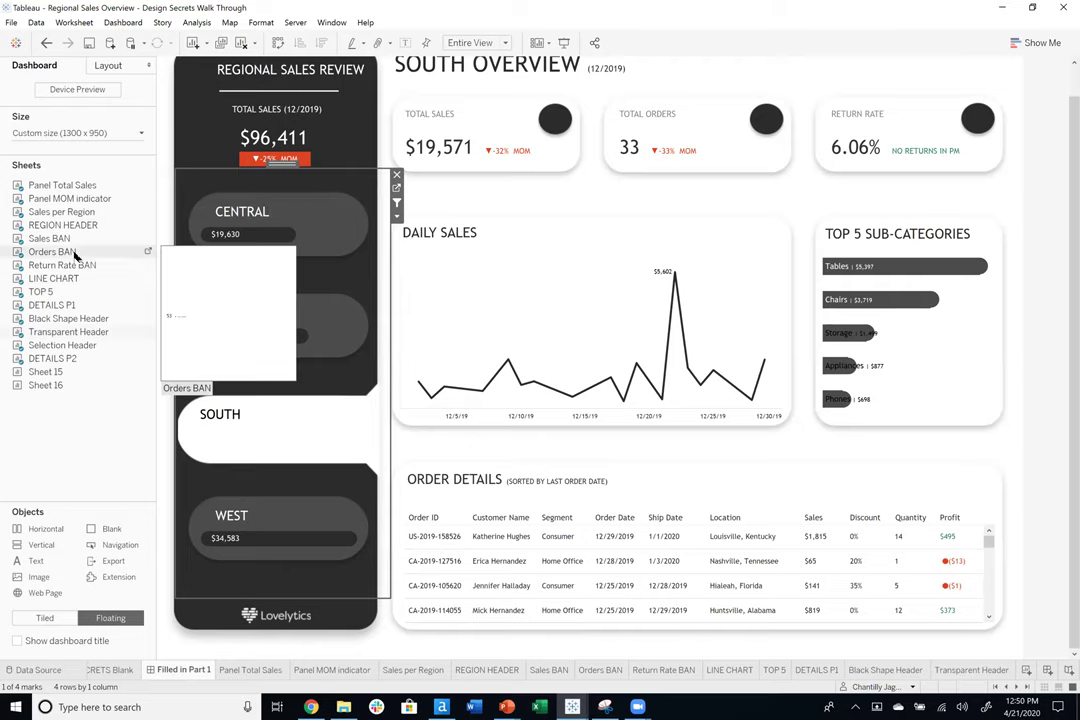
Bring the Sales per Region sheet forward in the floating order and test the selector with the Central region.
{"action": "left_click", "coordinate": [59, 374]}
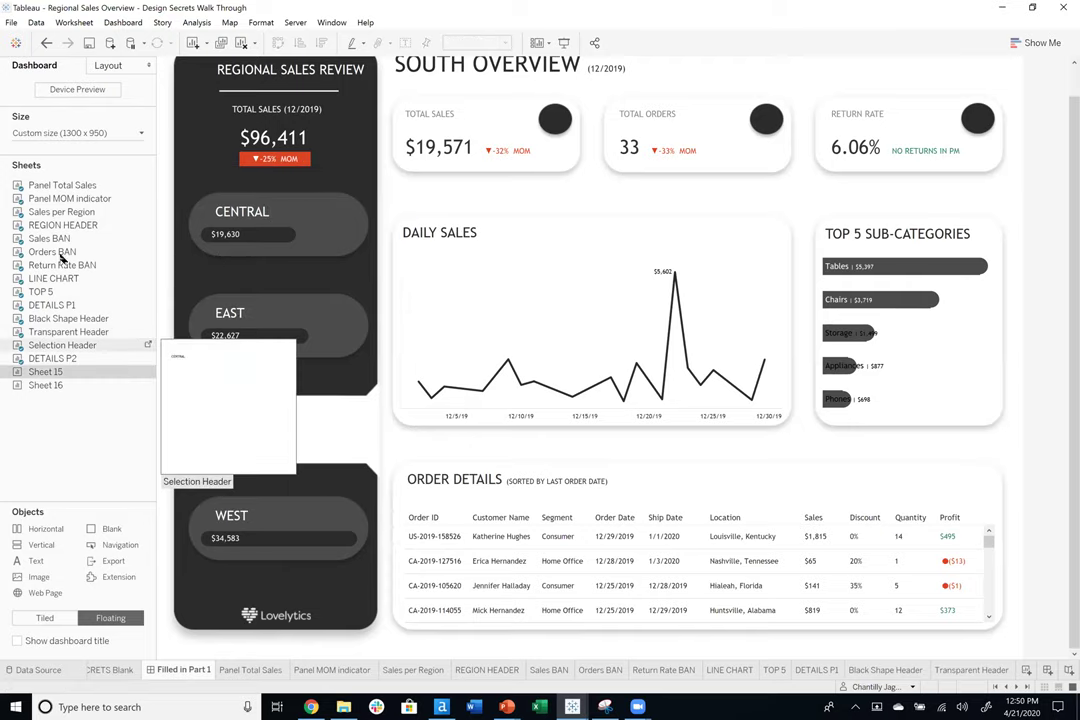
{"action": "left_click", "coordinate": [63, 212]}
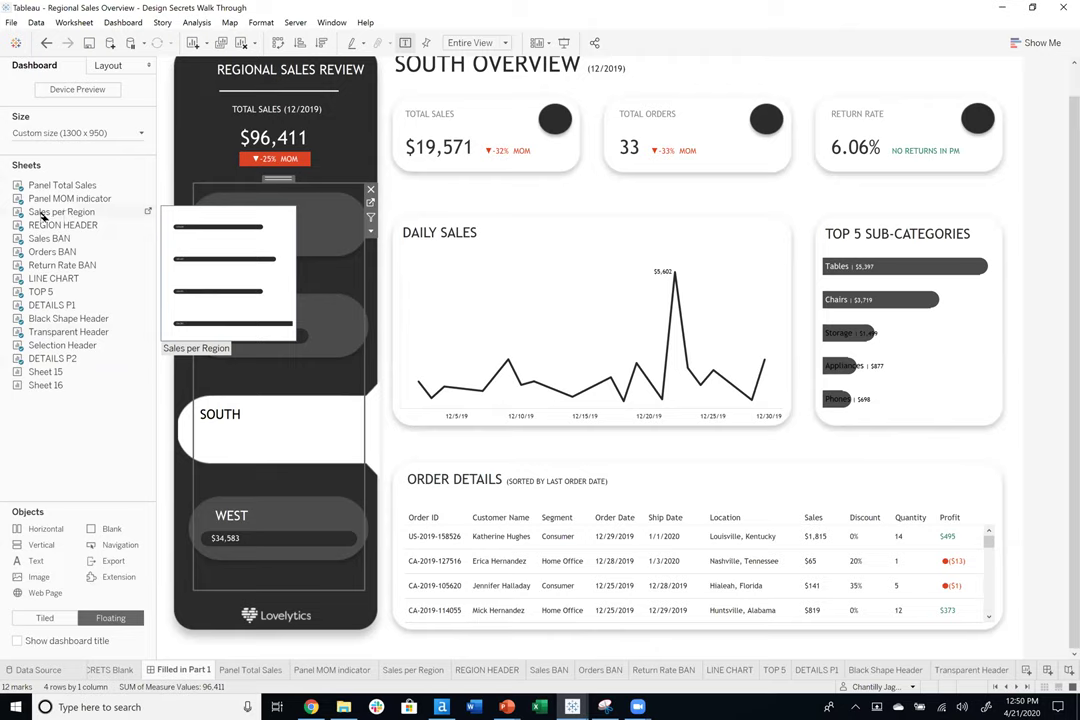
{"action": "left_click", "coordinate": [370, 233]}
{"action": "mouse_move", "coordinate": [415, 452]}
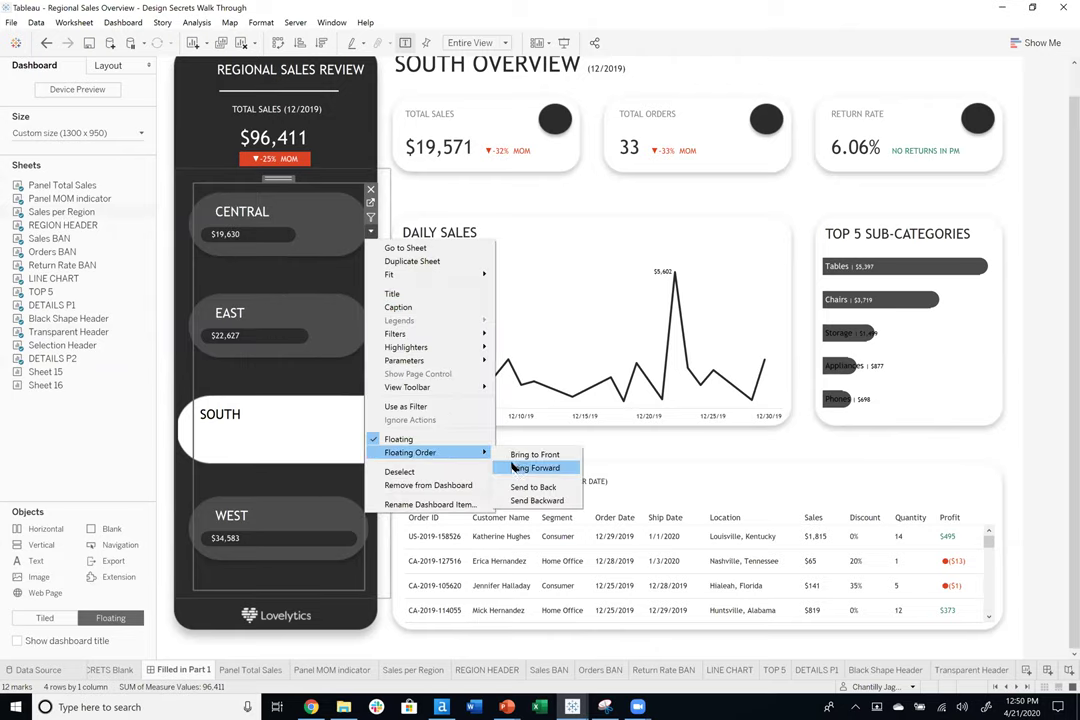
{"action": "left_click", "coordinate": [512, 467]}
{"action": "left_click", "coordinate": [1051, 263]}
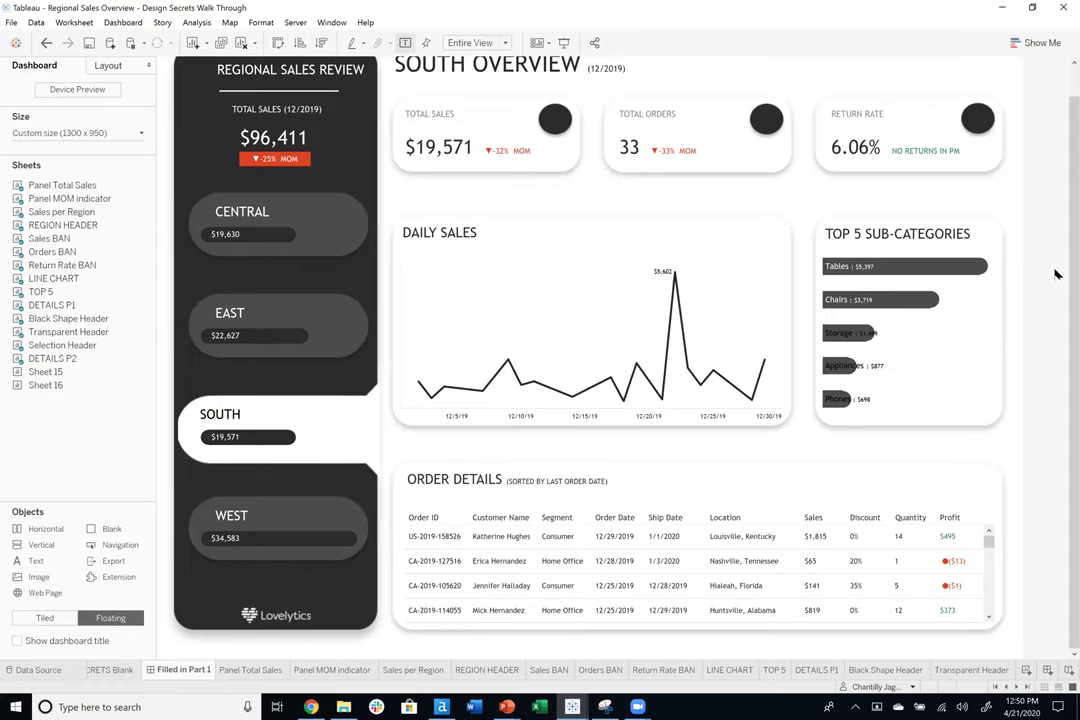
{"action": "left_click", "coordinate": [352, 348]}
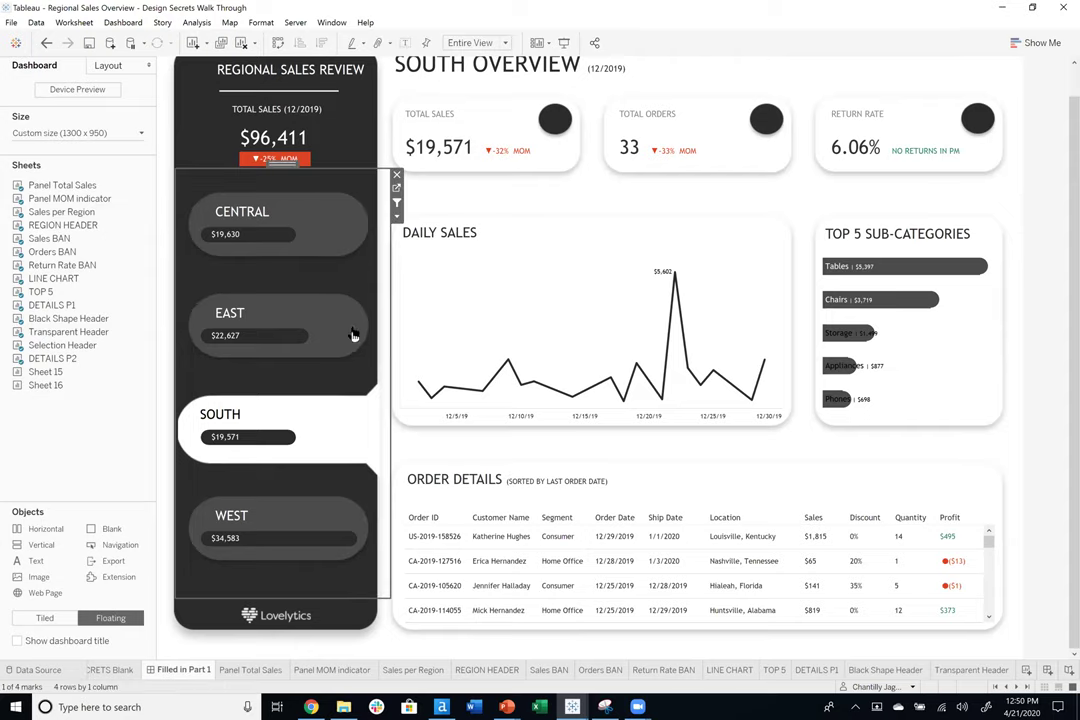
{"action": "left_click", "coordinate": [352, 247]}
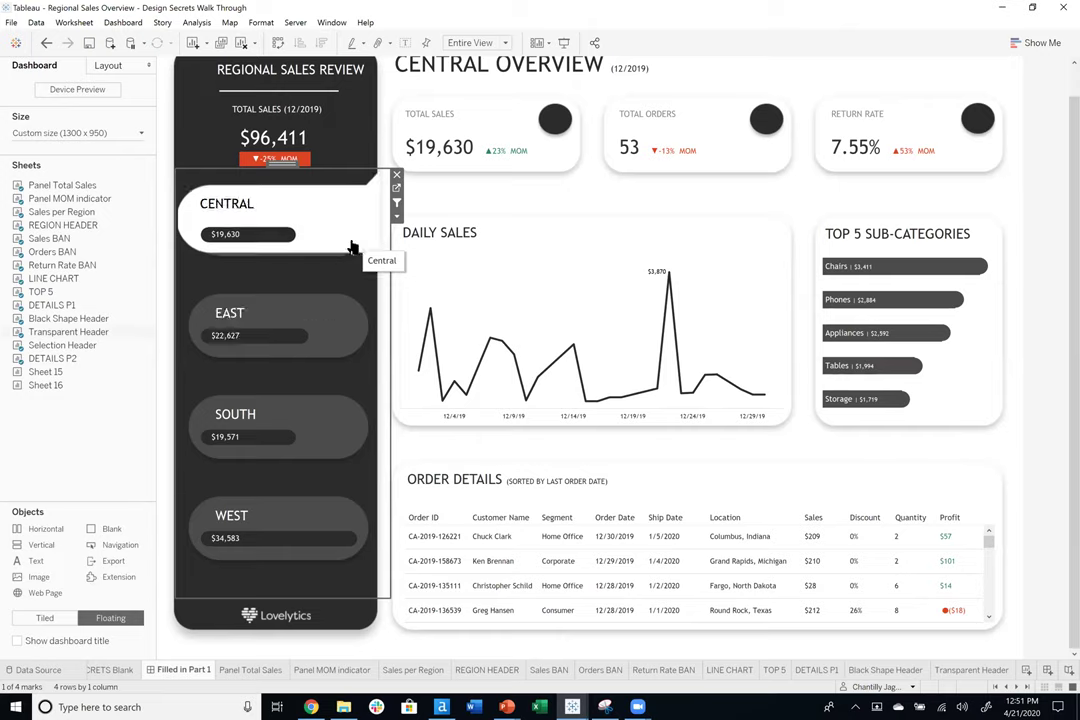
Fine-tune the top and left edges of the floating Sales per Region sheet around the region buttons.
{"action": "left_click", "coordinate": [338, 177]}
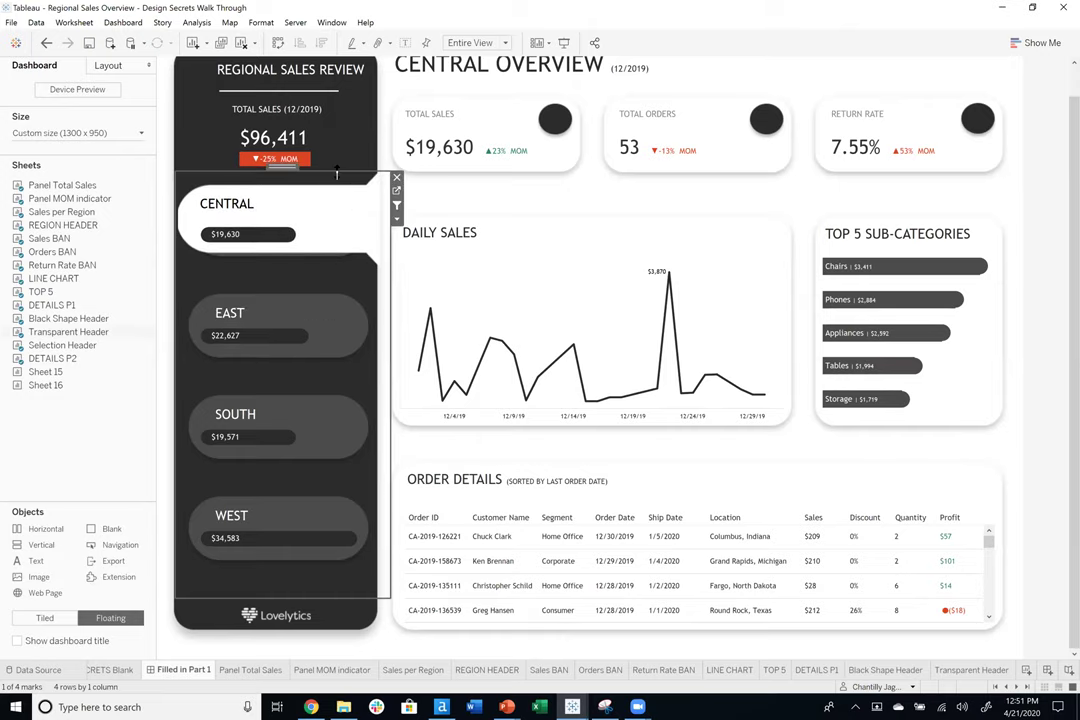
{"action": "left_click_drag", "start_coordinate": [176, 254], "coordinate": [168, 253]}
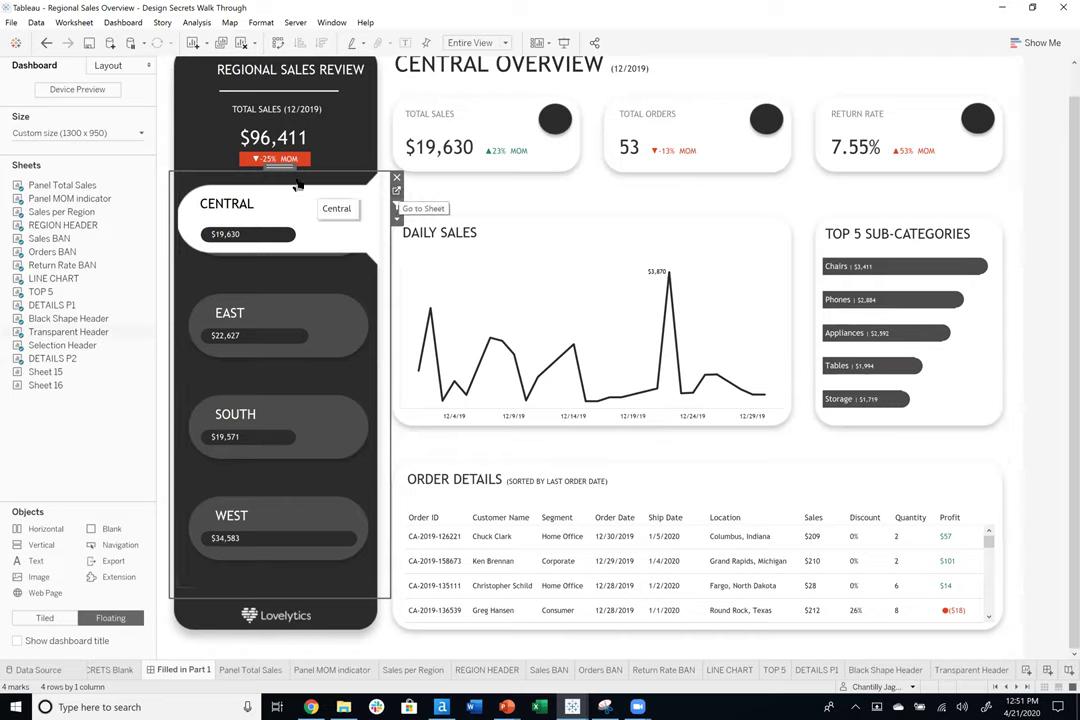
{"action": "left_click_drag", "start_coordinate": [311, 171], "coordinate": [312, 174]}
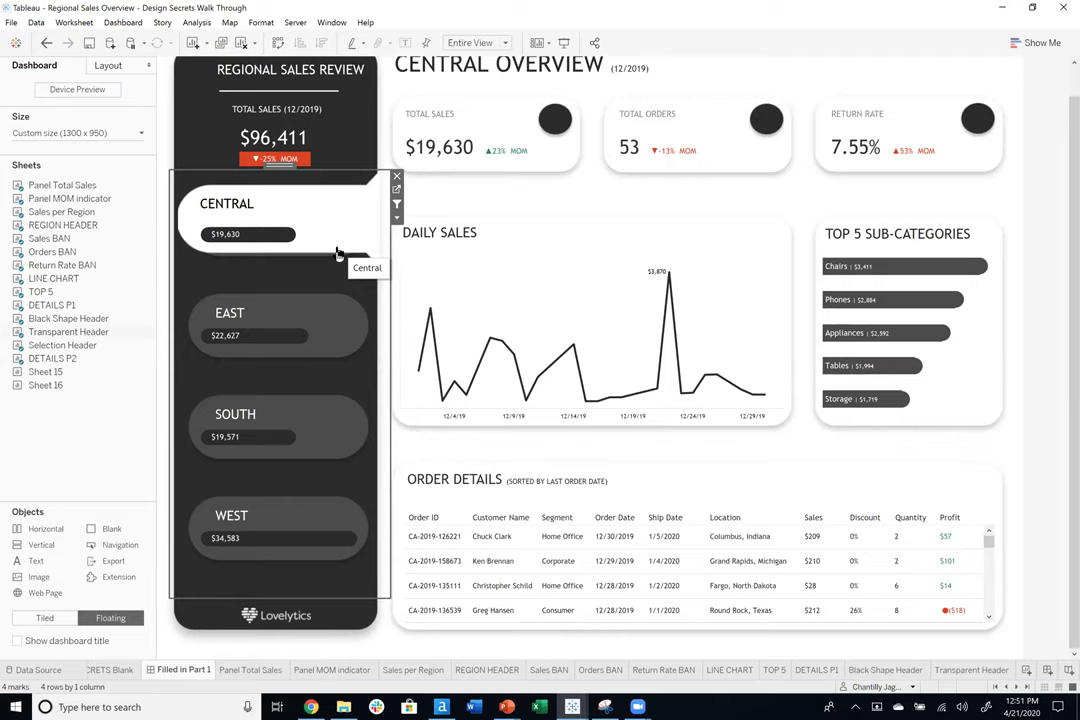
Open the Selection Header worksheet from the dashboard and check its mark size setting.
{"action": "mouse_move", "coordinate": [93, 352]}
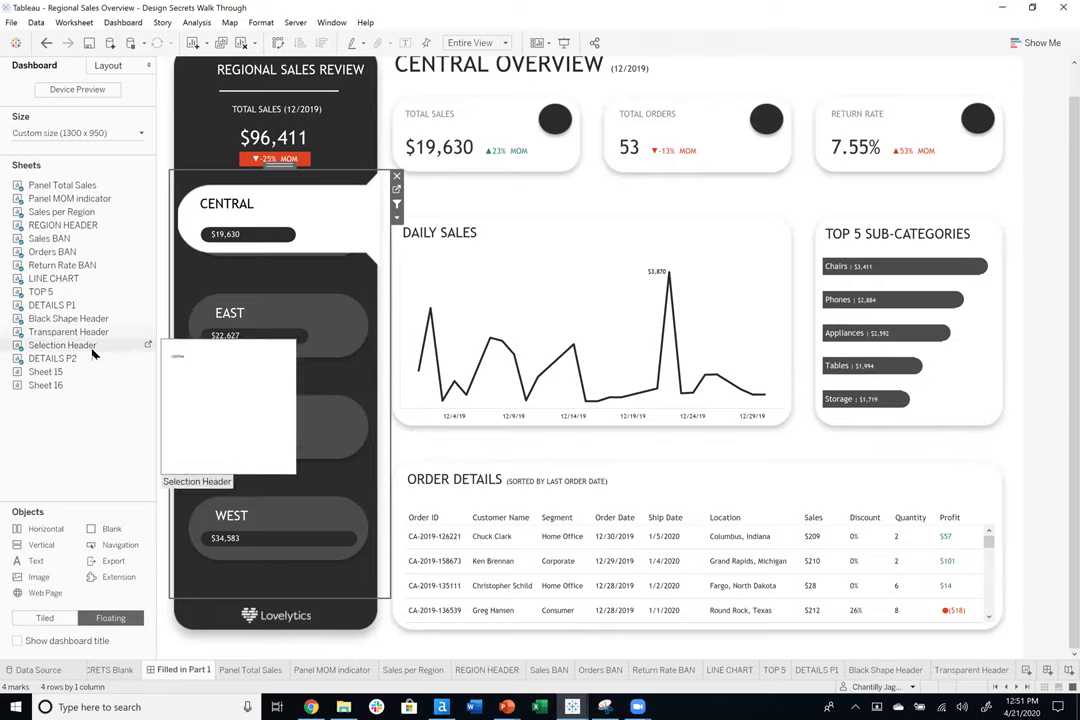
{"action": "left_click", "coordinate": [149, 345]}
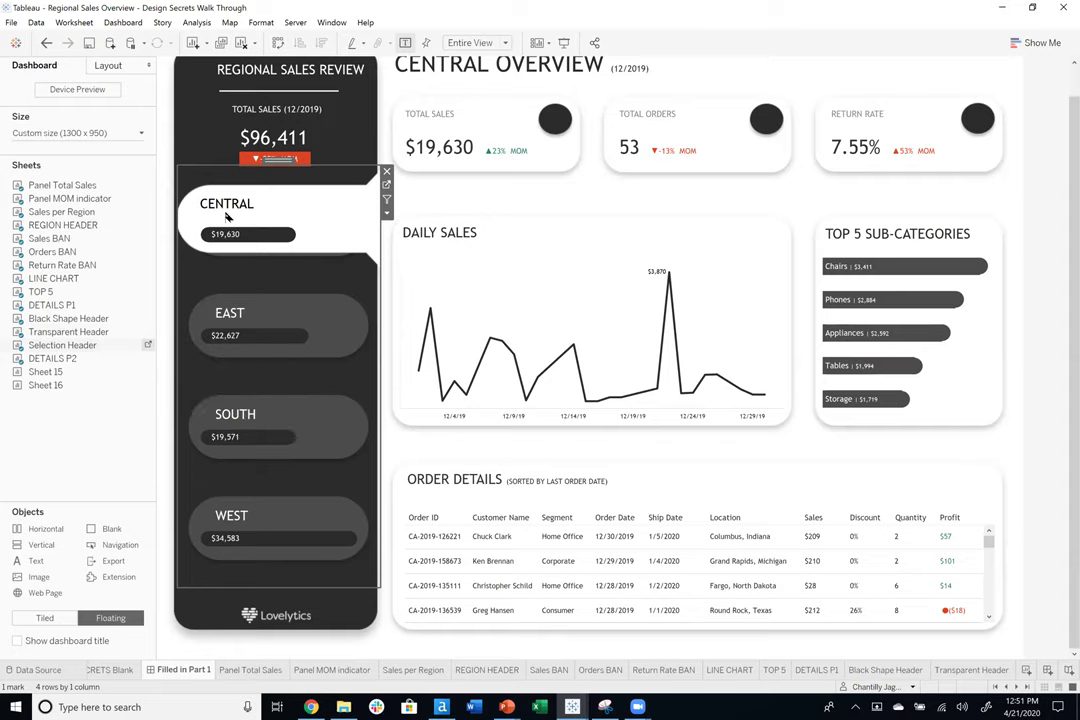
{"action": "double_click", "coordinate": [200, 182]}
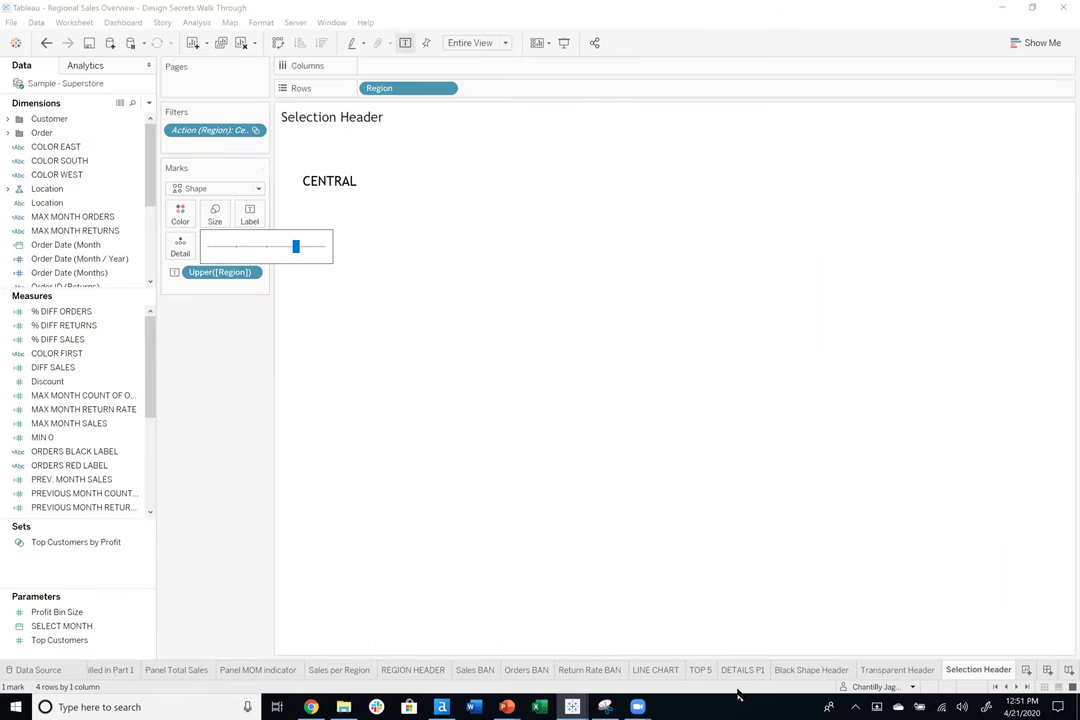
View the DESIGN SECRETS Blank dashboard and return to the Filled in Part 1 dashboard.
{"action": "left_click", "coordinate": [198, 680]}
{"action": "scroll", "coordinate": [195, 680], "scroll_direction": "up", "scroll_amount": 2}
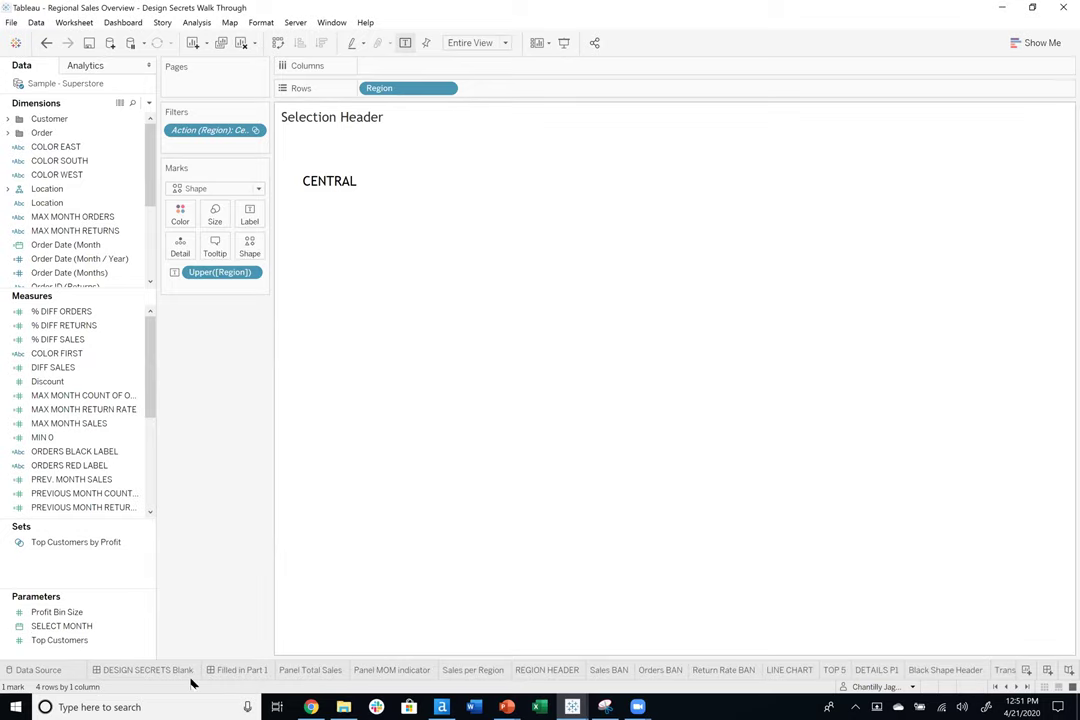
{"action": "left_click", "coordinate": [150, 670]}
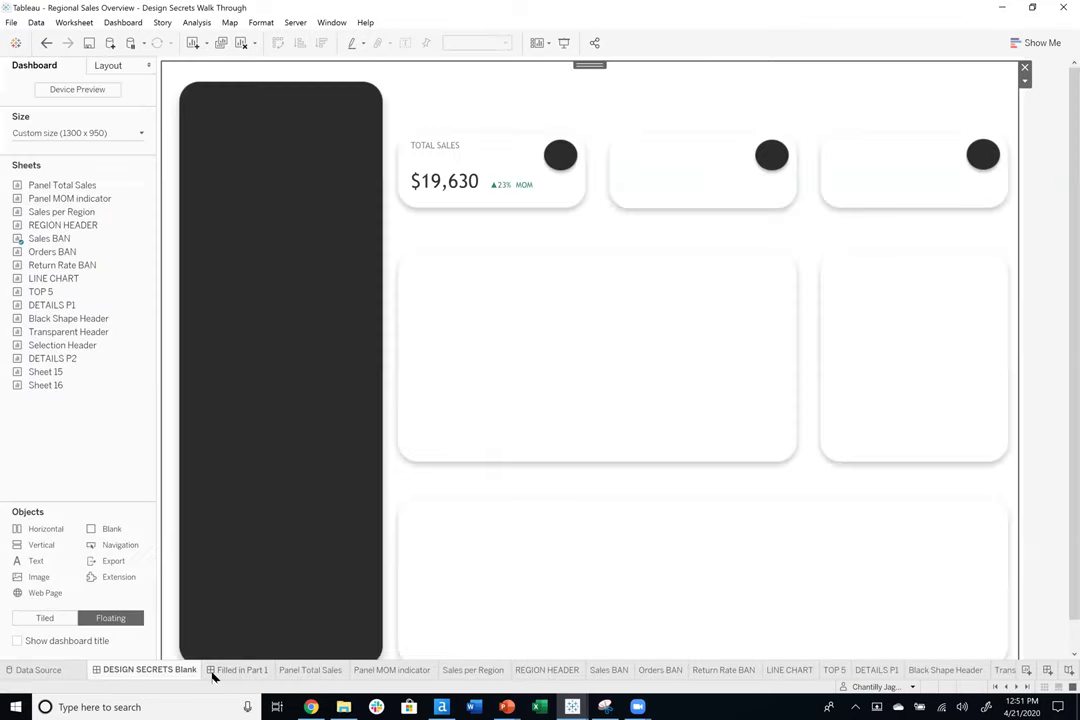
{"action": "key", "text": "ctrl+Tab"}
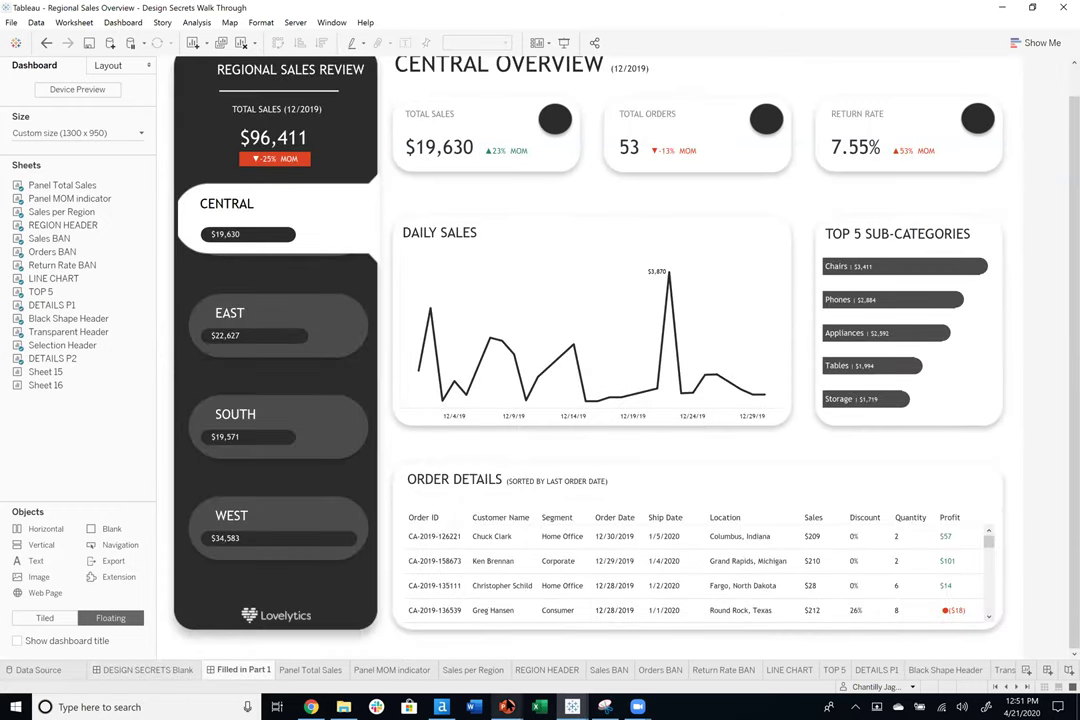
Switch to the Design Secrets Modern Business Dashboard presentation in PowerPoint and show its closing Thank You slide.
{"action": "left_click", "coordinate": [507, 707]}
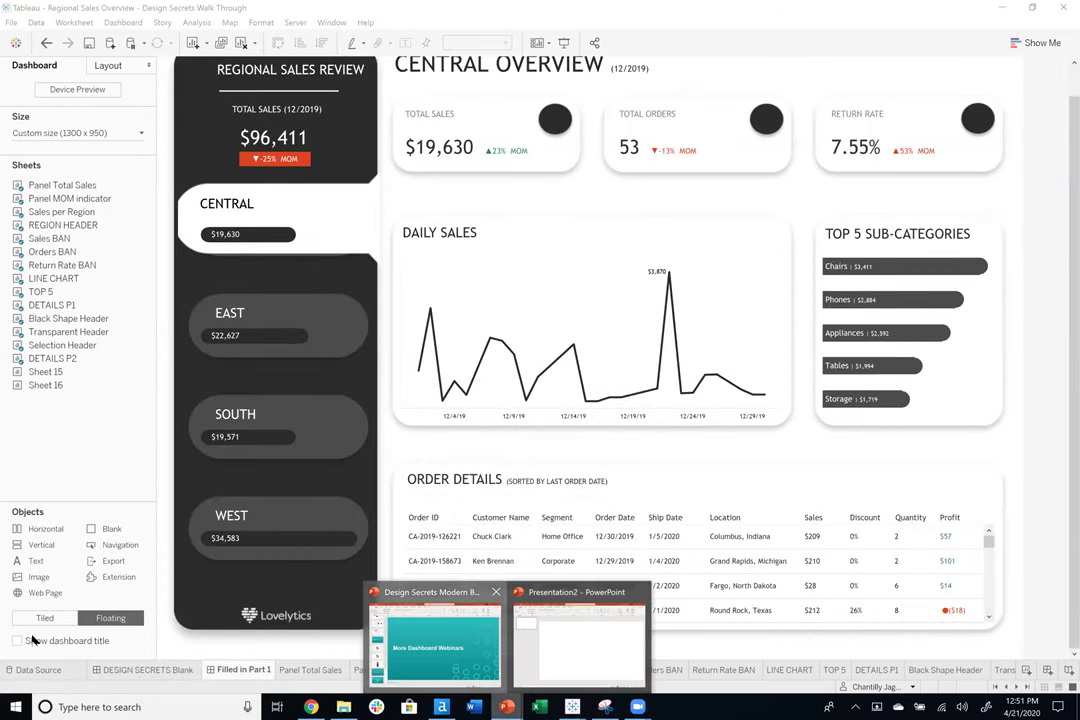
{"action": "left_click", "coordinate": [433, 645]}
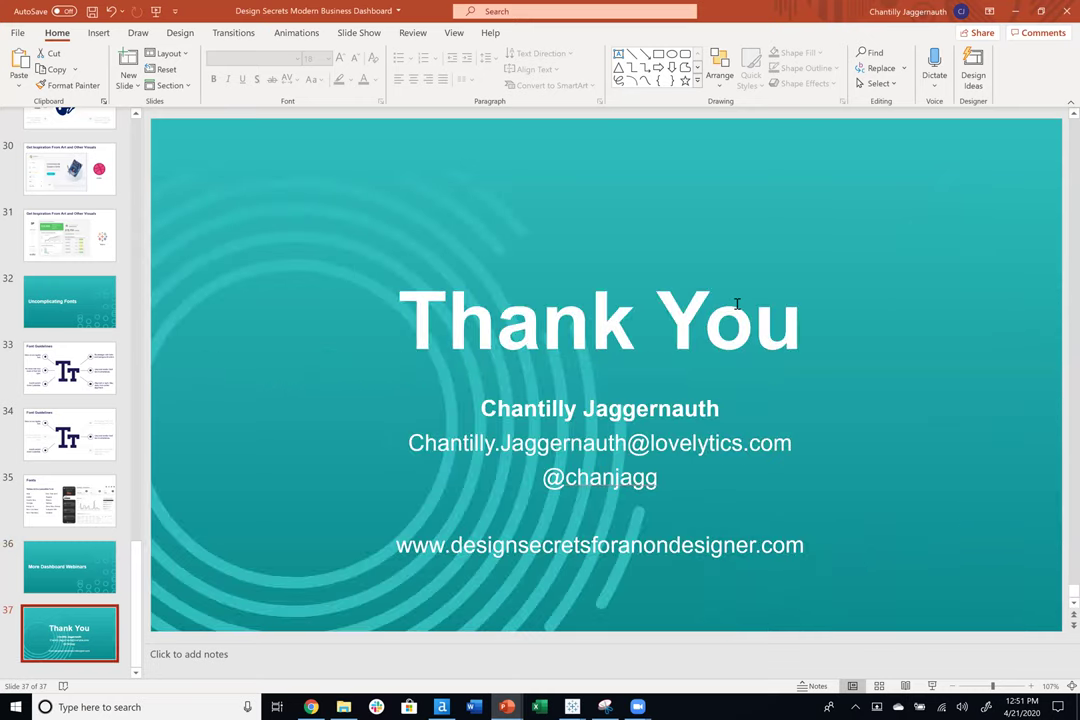